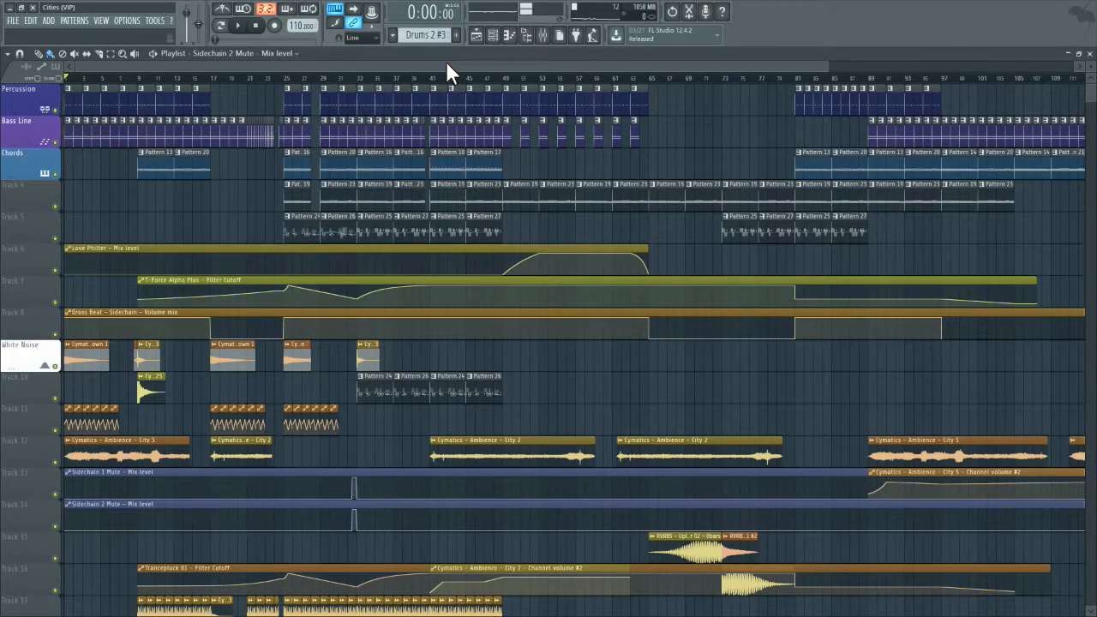
# Step: Show the whole arrangement in the playlist, and open the master track's Fruity parametric EQ 2 in the mixer
pyautogui.moveTo(831, 70); pyautogui.dragTo(1086, 97)
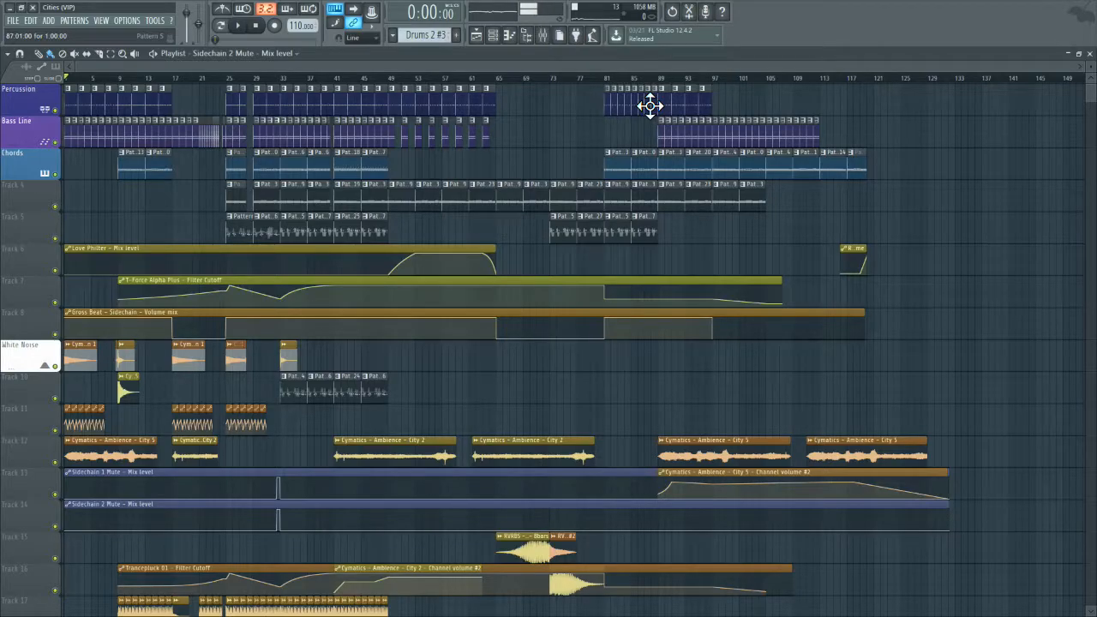
pyautogui.click(547, 35)
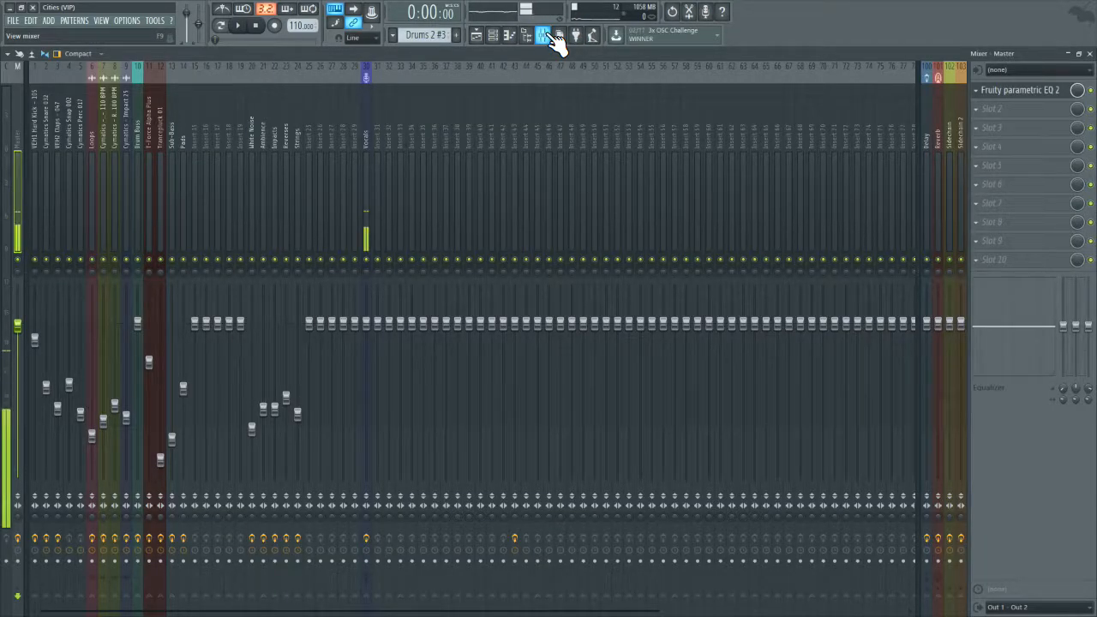
pyautogui.click(1019, 90)
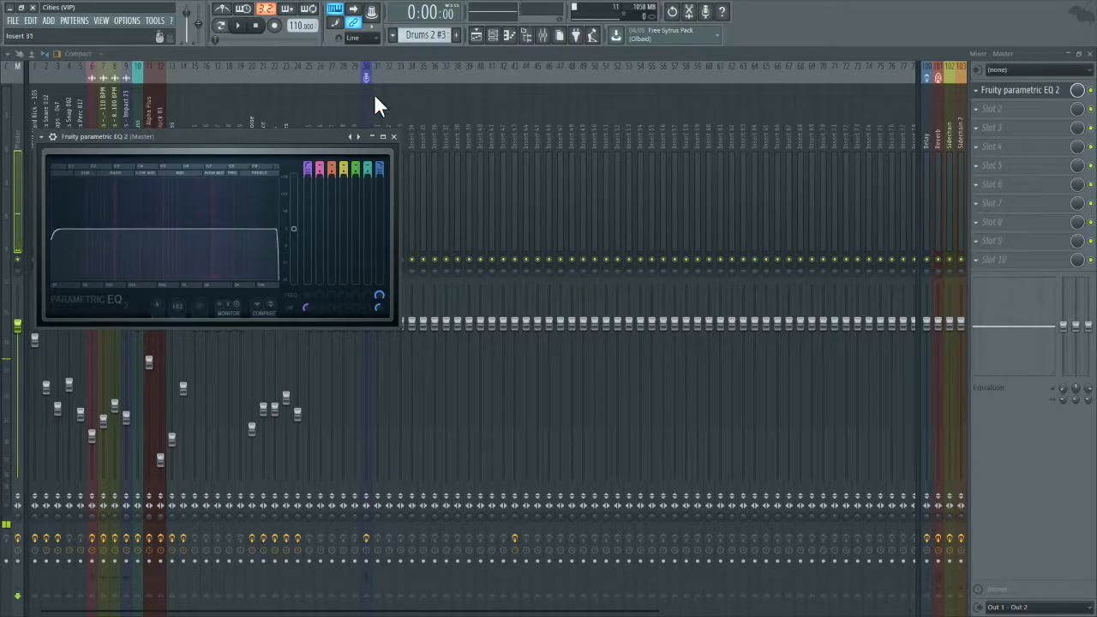
pyautogui.moveTo(280, 137); pyautogui.dragTo(696, 139)
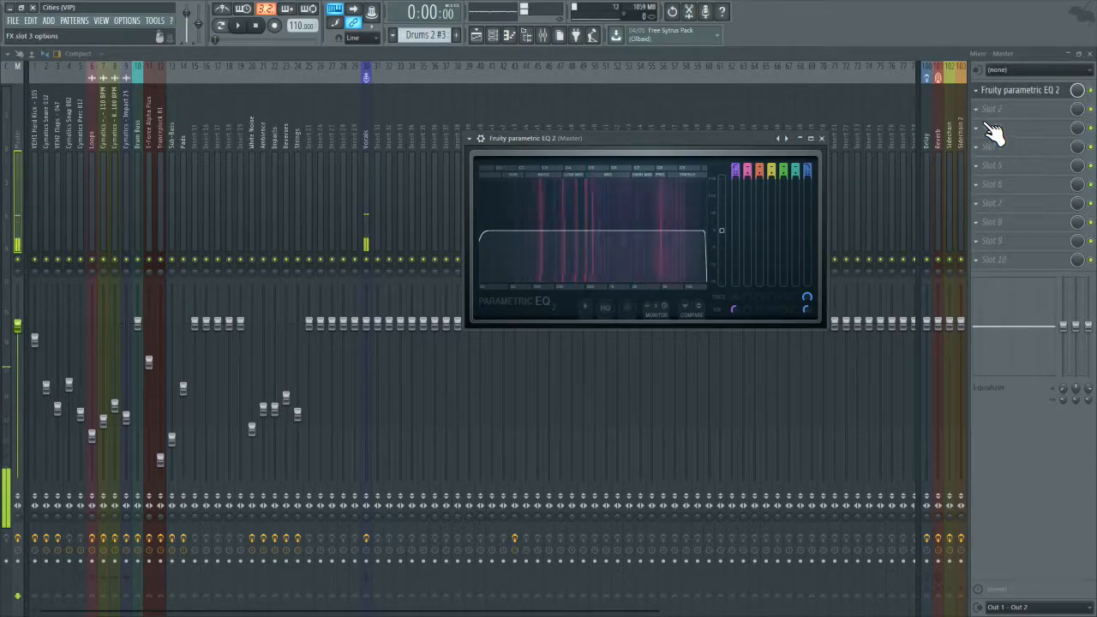
pyautogui.moveTo(756, 139); pyautogui.dragTo(699, 154)
# Step: Lower the low-pass cutoff of band 7 in the master's Fruity parametric EQ 2 to about 150 Hz
pyautogui.moveTo(651, 249)
pyautogui.mouseDown()
pyautogui.moveTo(464, 246)
pyautogui.moveTo(648, 246)
pyautogui.mouseUp()
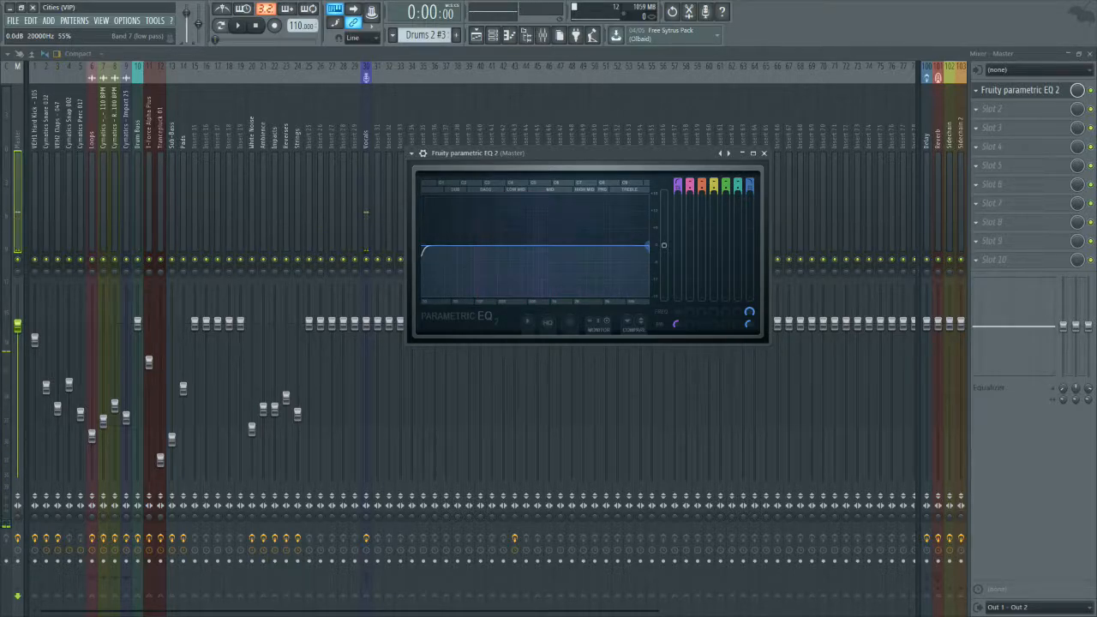
pyautogui.moveTo(648, 245)
pyautogui.mouseDown()
pyautogui.moveTo(513, 245)
pyautogui.moveTo(648, 245)
pyautogui.mouseUp()
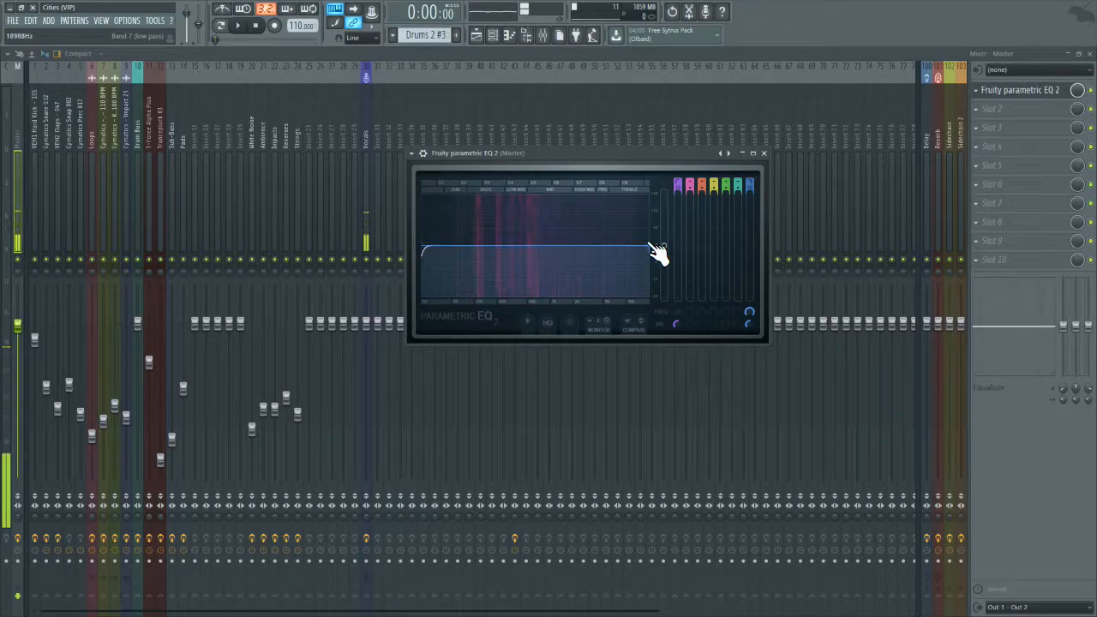
pyautogui.moveTo(655, 251); pyautogui.dragTo(658, 255)
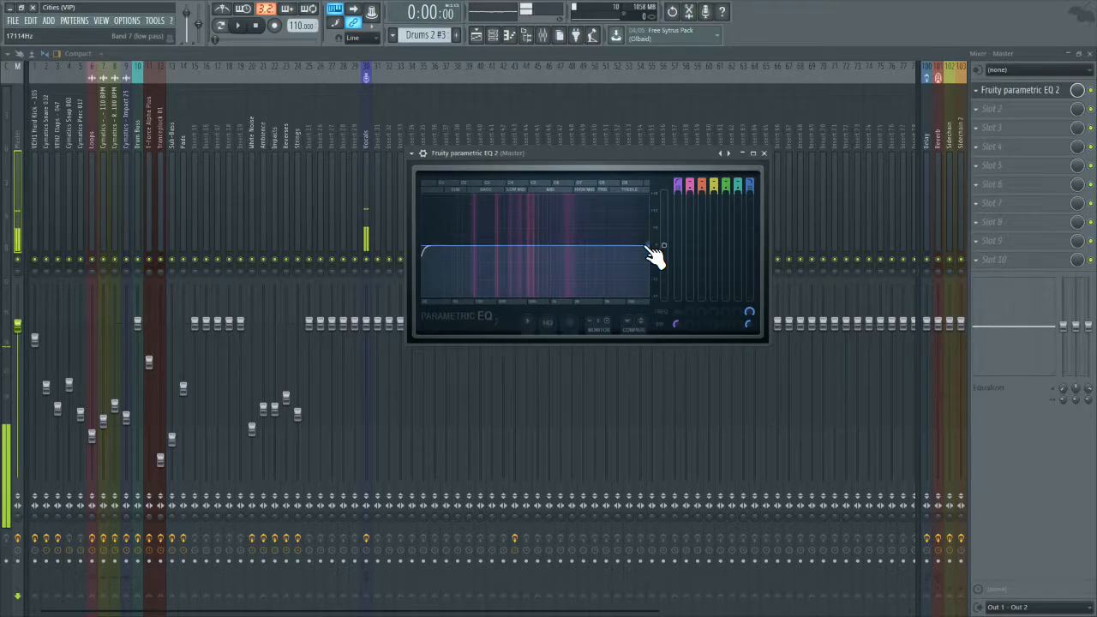
pyautogui.moveTo(649, 247); pyautogui.dragTo(490, 246)
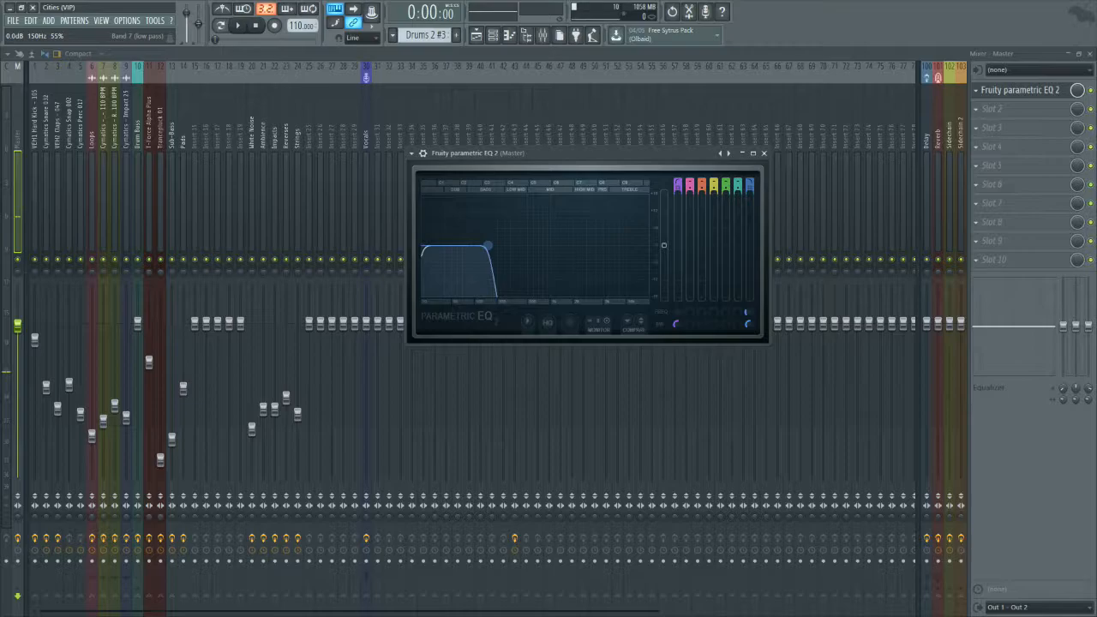
# Step: Play the song through the master EQ and jump playback to about bar 25 in the playlist
pyautogui.click(238, 25)
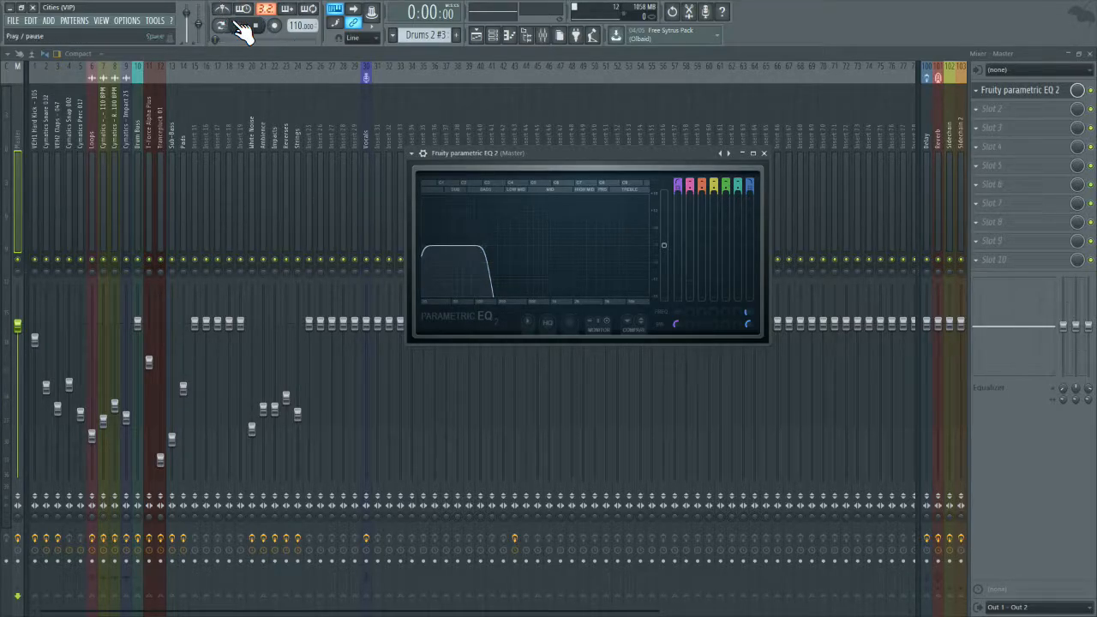
pyautogui.click(1088, 53)
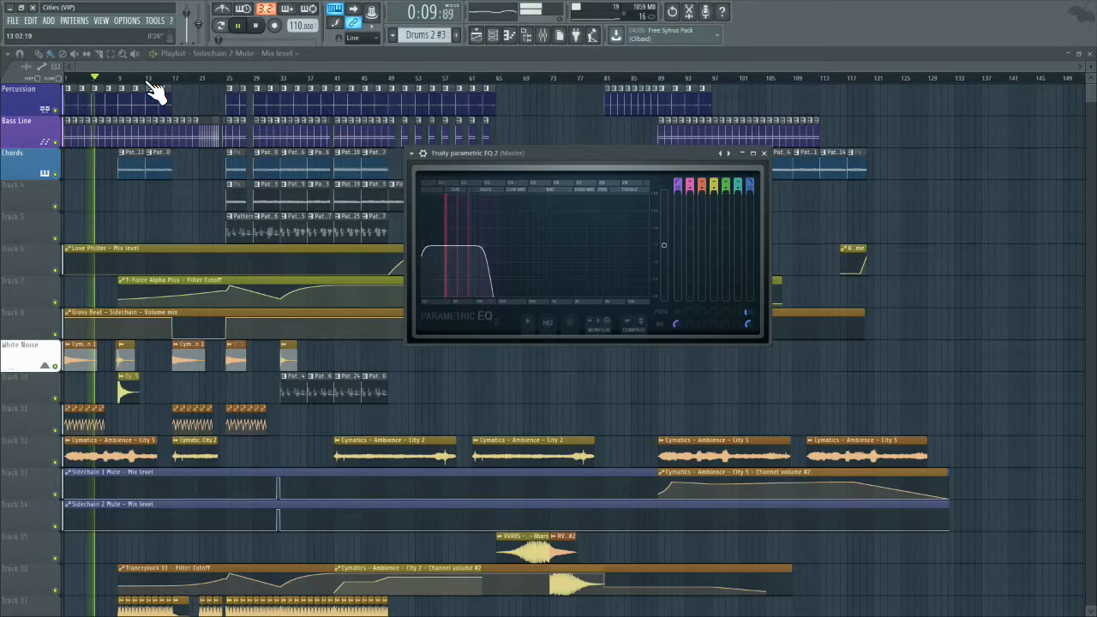
pyautogui.click(225, 69)
pyautogui.scroll(6, 230, 75)
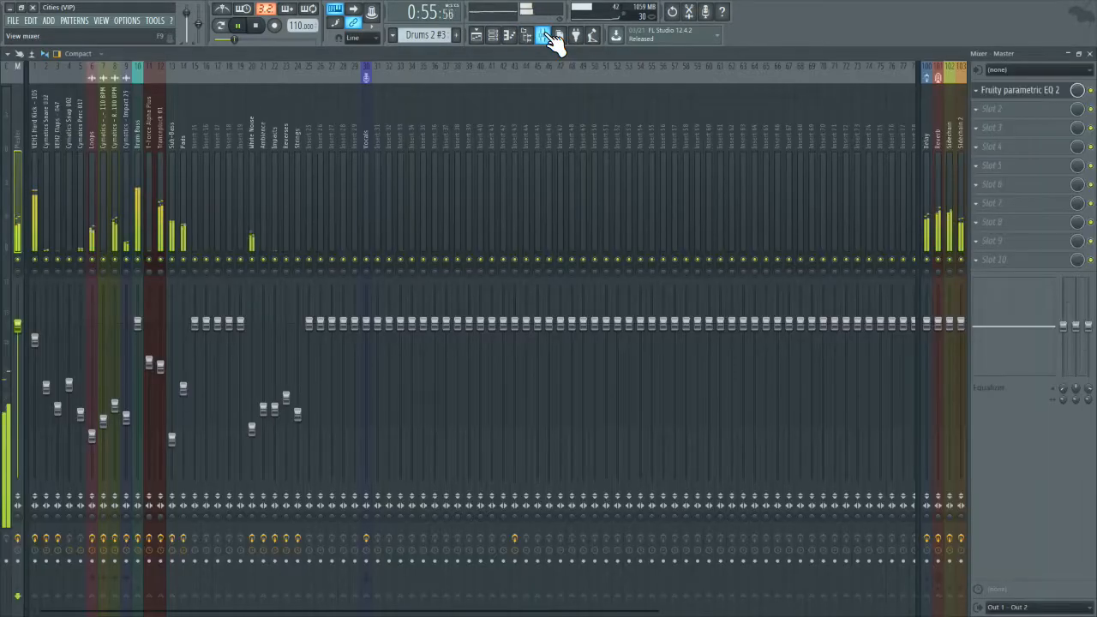
# Step: Briefly solo the VEH1 Hard Kick mixer track during playback and check the low end in the master EQ
pyautogui.click(525, 35)
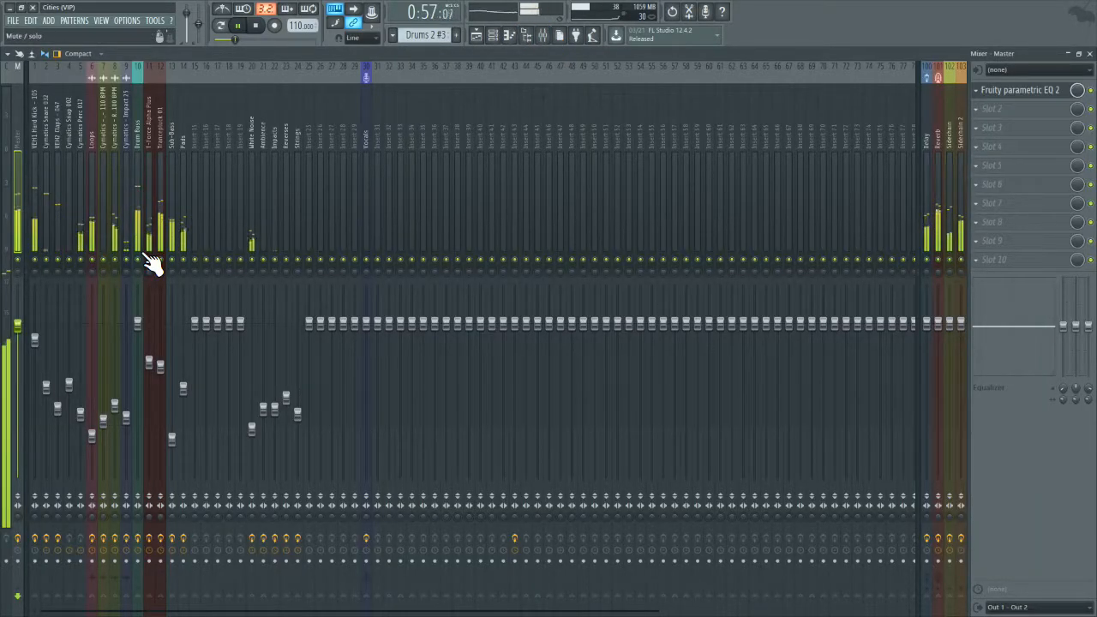
pyautogui.rightClick(36, 260)
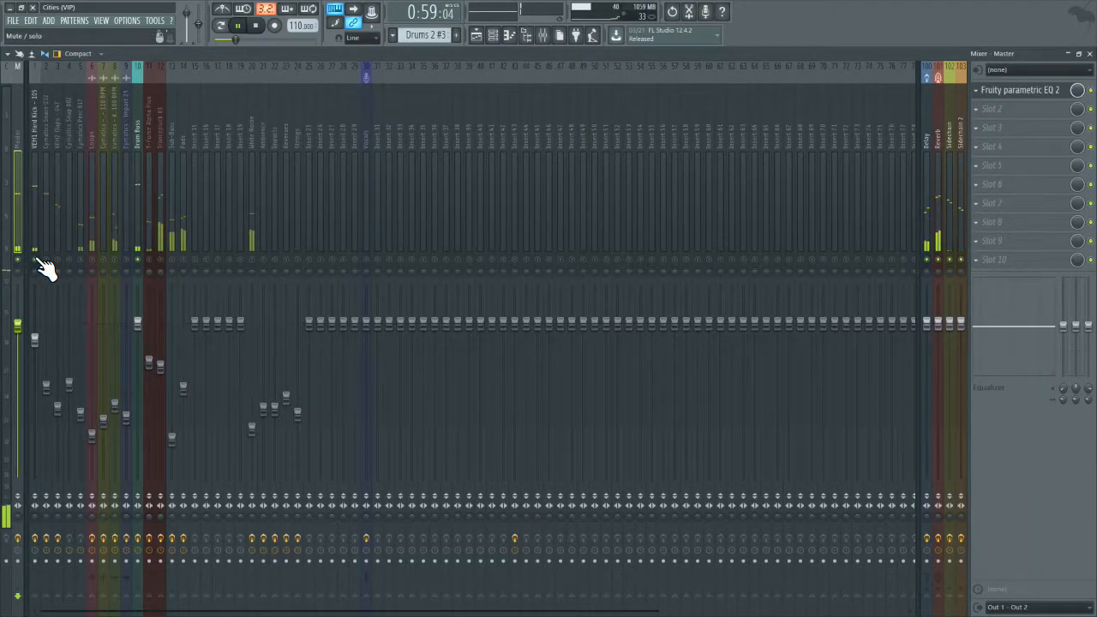
pyautogui.rightClick(36, 260)
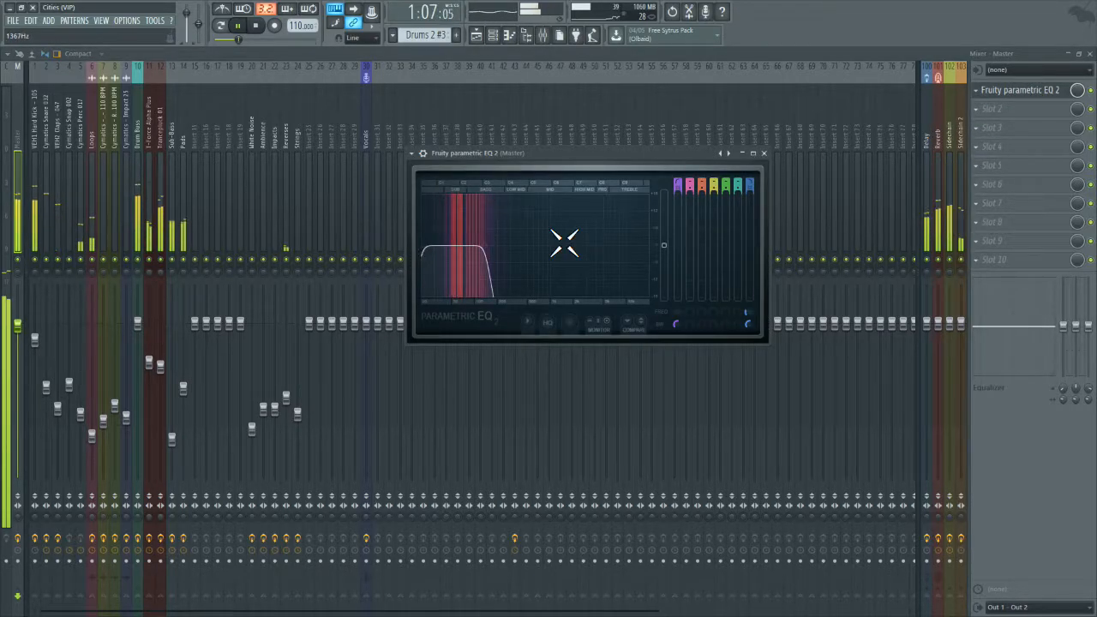
pyautogui.moveTo(485, 247)
pyautogui.mouseDown()
pyautogui.moveTo(497, 246)
pyautogui.moveTo(487, 246)
pyautogui.mouseUp()
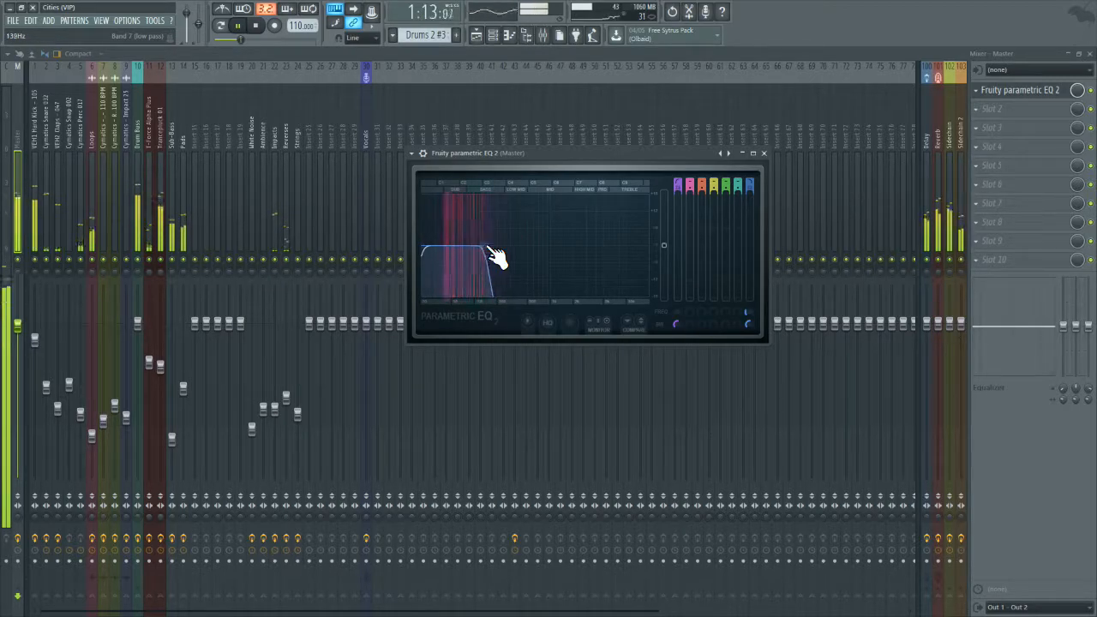
# Step: Check the Maximus effect on the Sub-Bass mixer track
pyautogui.click(168, 230)
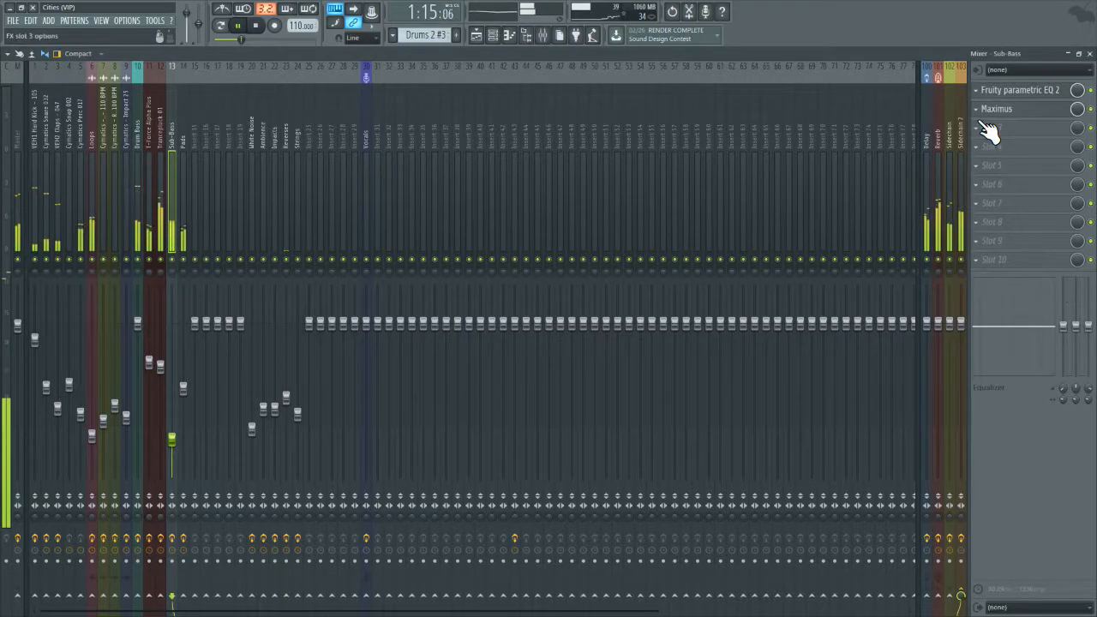
pyautogui.click(1008, 113)
pyautogui.click(1008, 113)
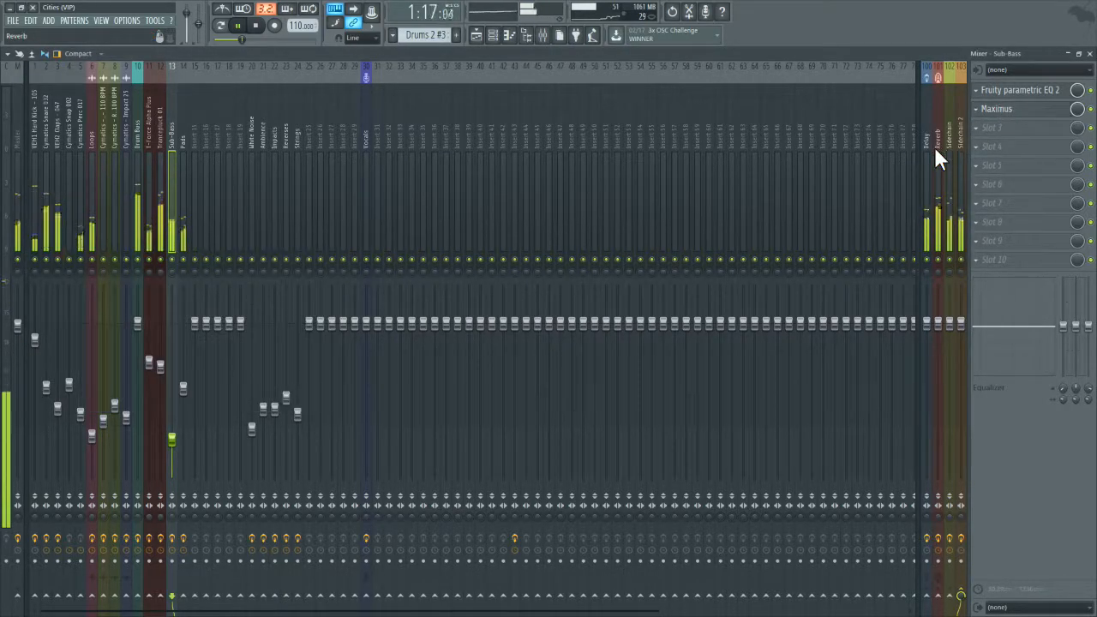
# Step: Examine the Fruity Limiter on the Sidechain 2 track and stop playback
pyautogui.click(954, 146)
pyautogui.click(1006, 92)
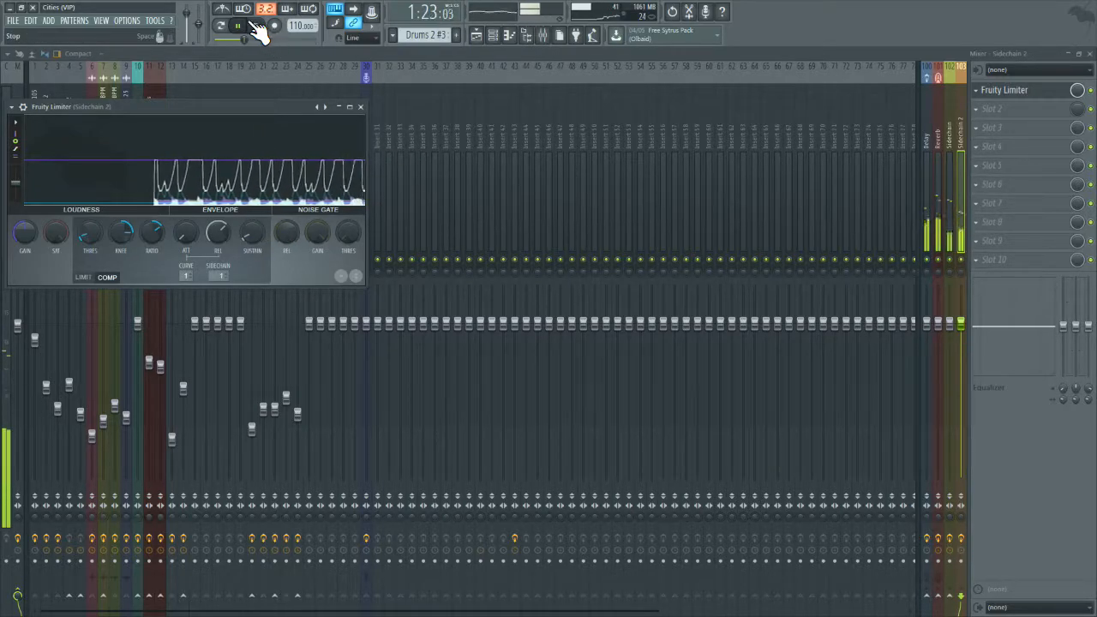
pyautogui.click(255, 25)
pyautogui.click(1032, 93)
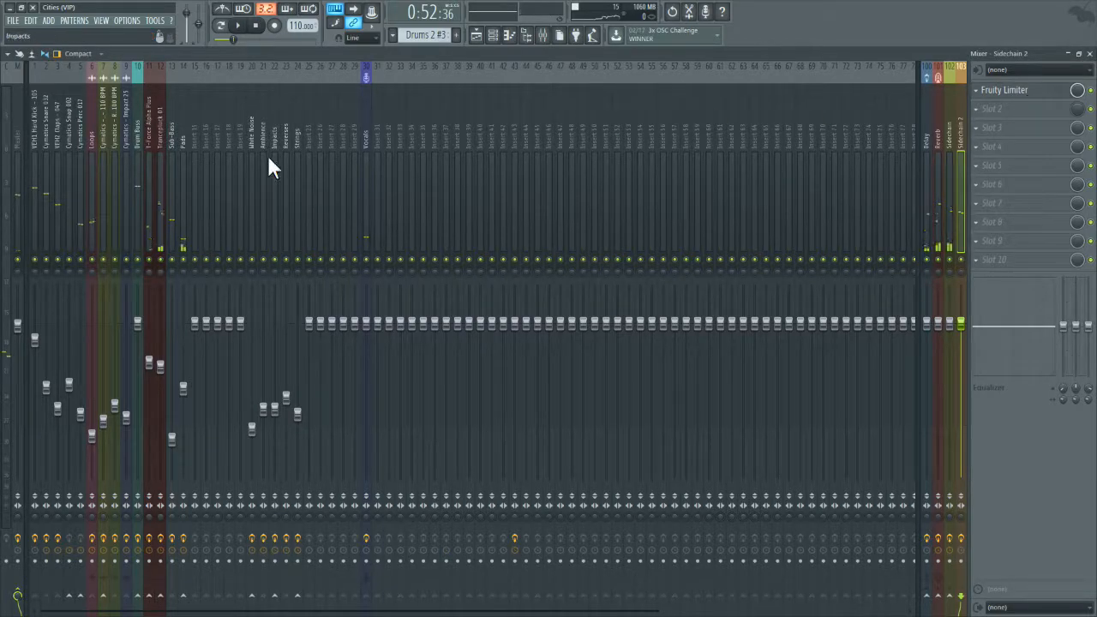
# Step: Raise the low-pass cutoff of the master's Fruity parametric EQ 2 back to the upper end of the frequency range
pyautogui.click(21, 155)
pyautogui.click(1028, 91)
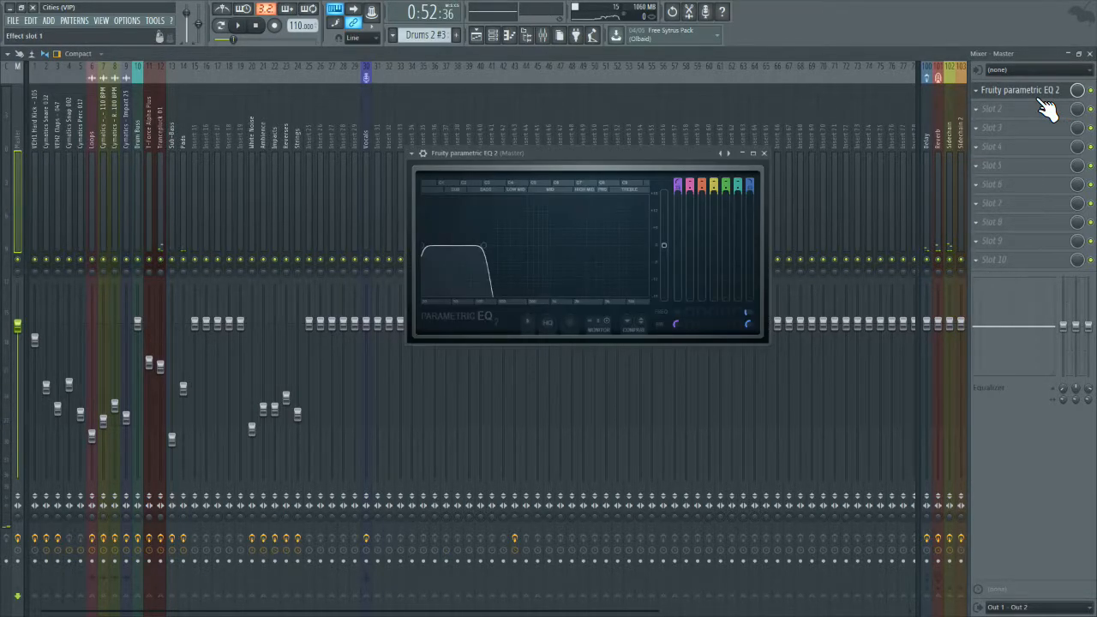
pyautogui.moveTo(484, 247); pyautogui.dragTo(654, 245)
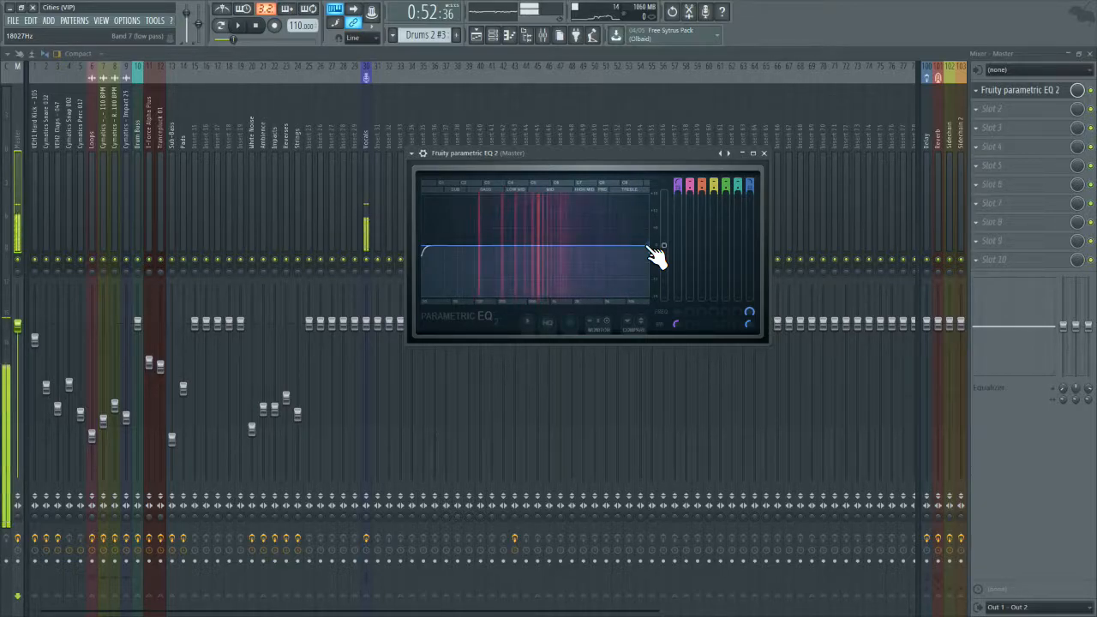
# Step: Reset the tension of all four rising curves in the Sidechain track's Gross Beat volume envelope to straight lines, and audition the song
pyautogui.click(963, 96)
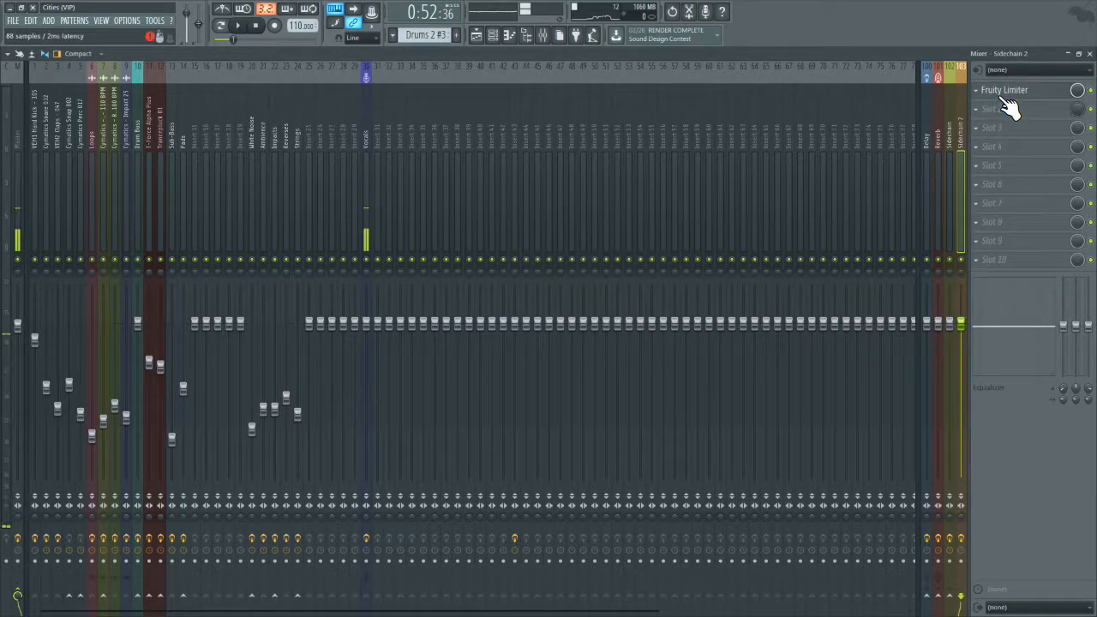
pyautogui.click(949, 113)
pyautogui.click(1010, 96)
pyautogui.click(1010, 96)
pyautogui.click(1009, 96)
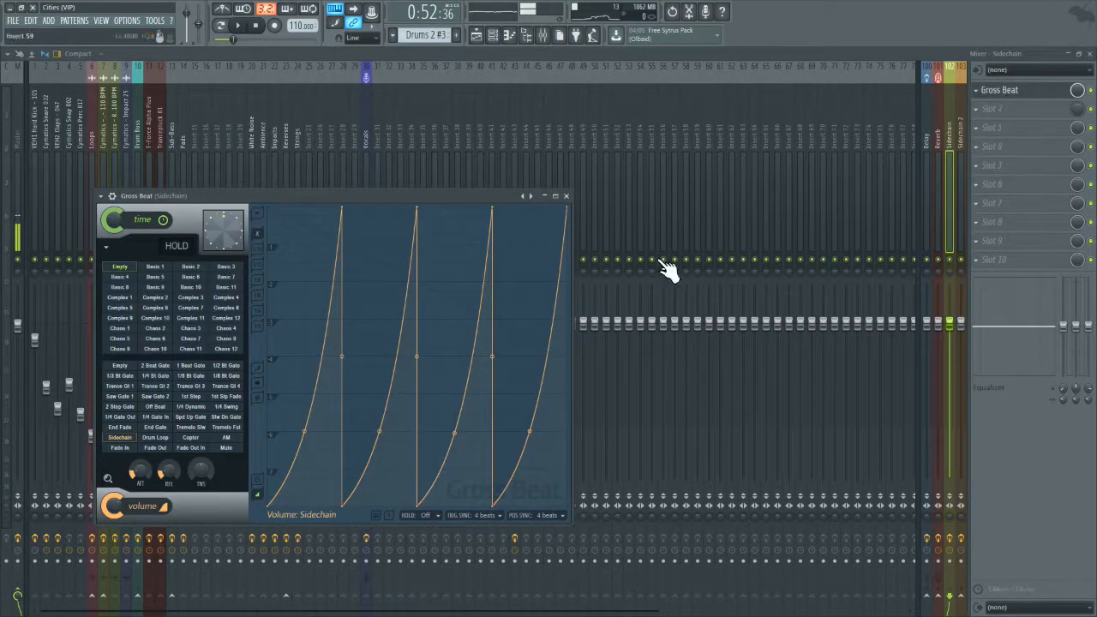
pyautogui.rightClick(306, 432)
pyautogui.rightClick(379, 436)
pyautogui.rightClick(455, 433)
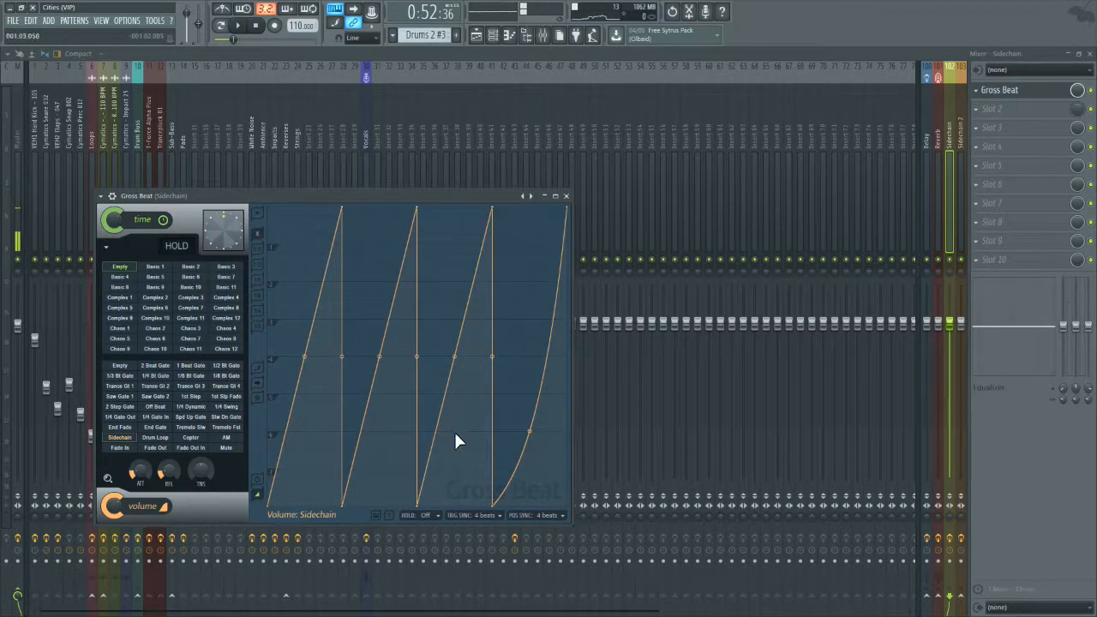
pyautogui.rightClick(526, 433)
pyautogui.click(240, 25)
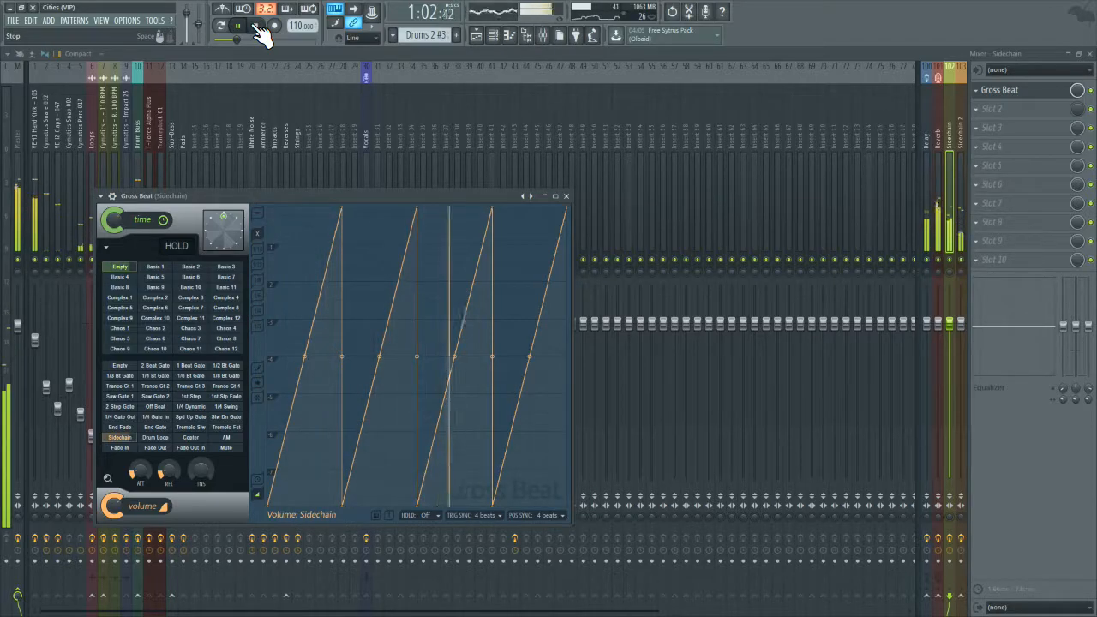
pyautogui.click(259, 28)
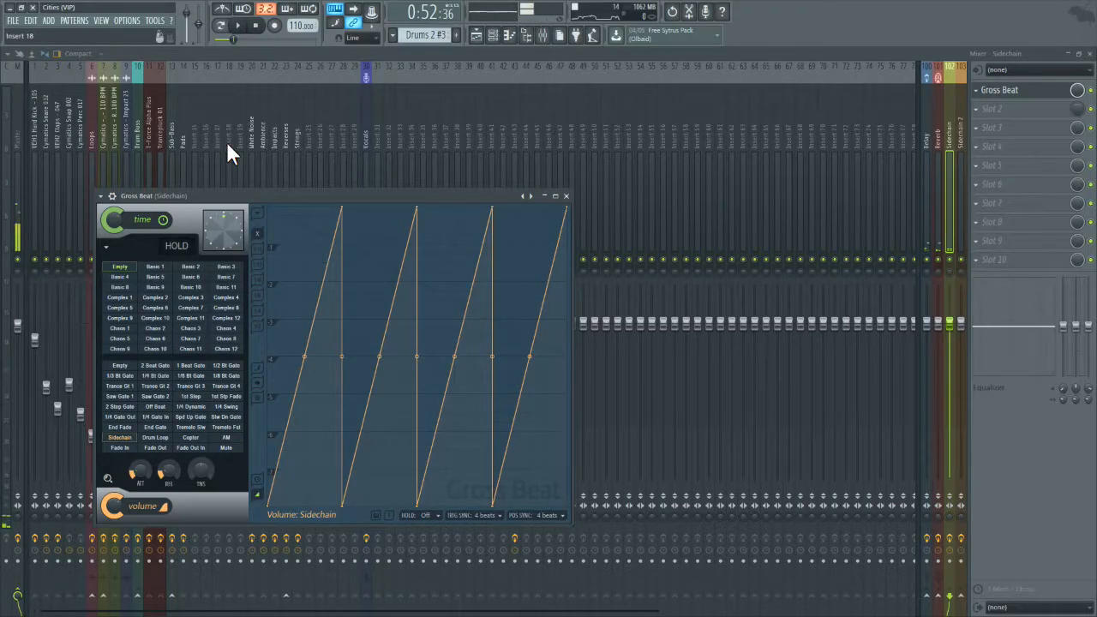
# Step: Check the Sub-Bass track's routing and the Fruity Limiter on the Sidechain 2 track it feeds
pyautogui.click(170, 138)
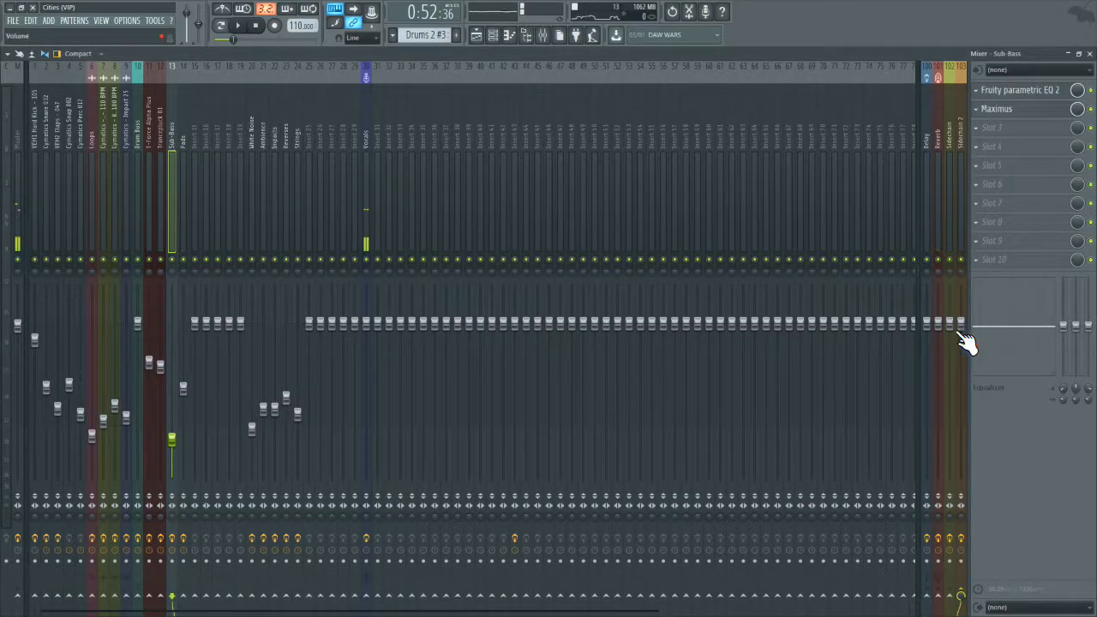
pyautogui.click(958, 139)
pyautogui.click(1010, 98)
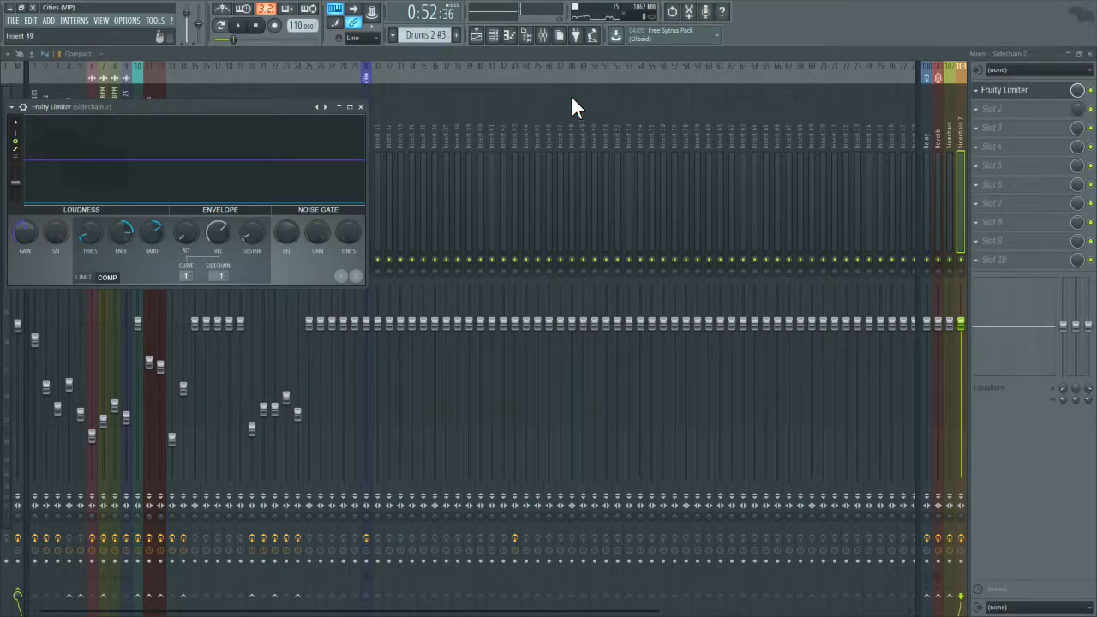
# Step: Add a sidechain send from the Loops mixer track to the Sidechain track
pyautogui.click(139, 86)
pyautogui.click(96, 116)
pyautogui.click(106, 119)
pyautogui.click(91, 127)
pyautogui.click(101, 126)
pyautogui.click(94, 126)
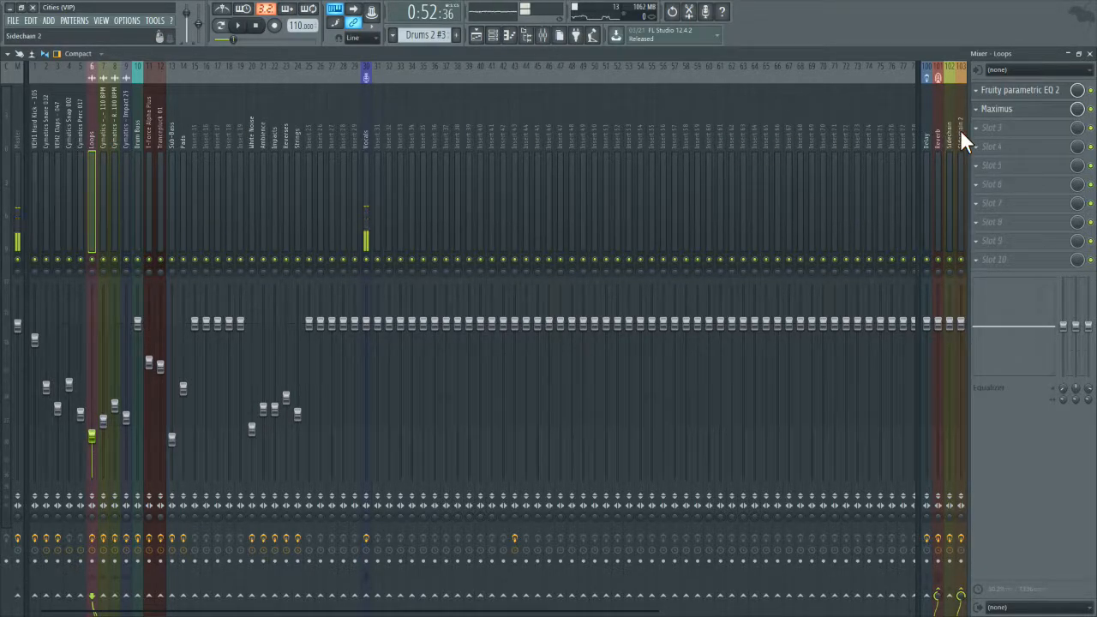
pyautogui.rightClick(950, 596)
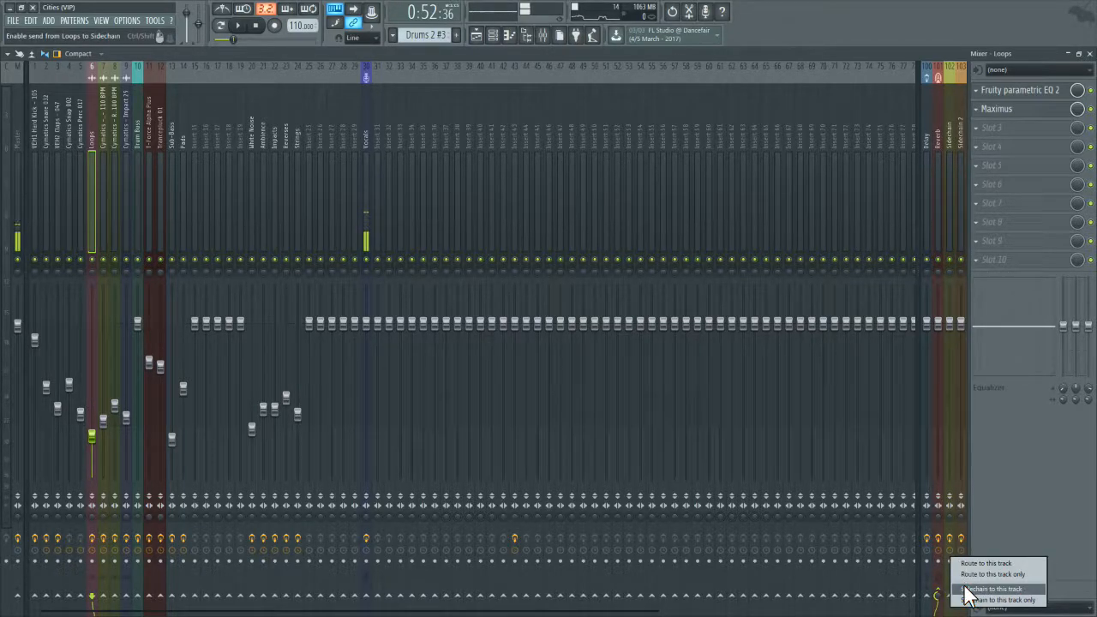
pyautogui.click(965, 588)
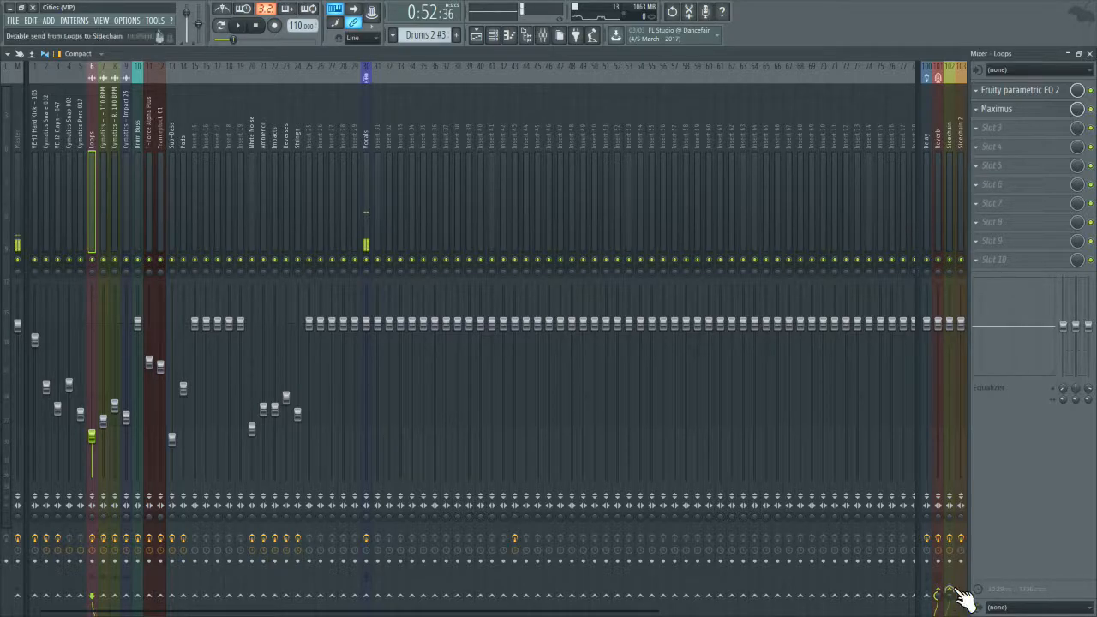
# Step: Remove the sidechain send from Loops and route the Loops track to the Sidechain track only
pyautogui.click(956, 592)
pyautogui.rightClick(955, 592)
pyautogui.click(960, 572)
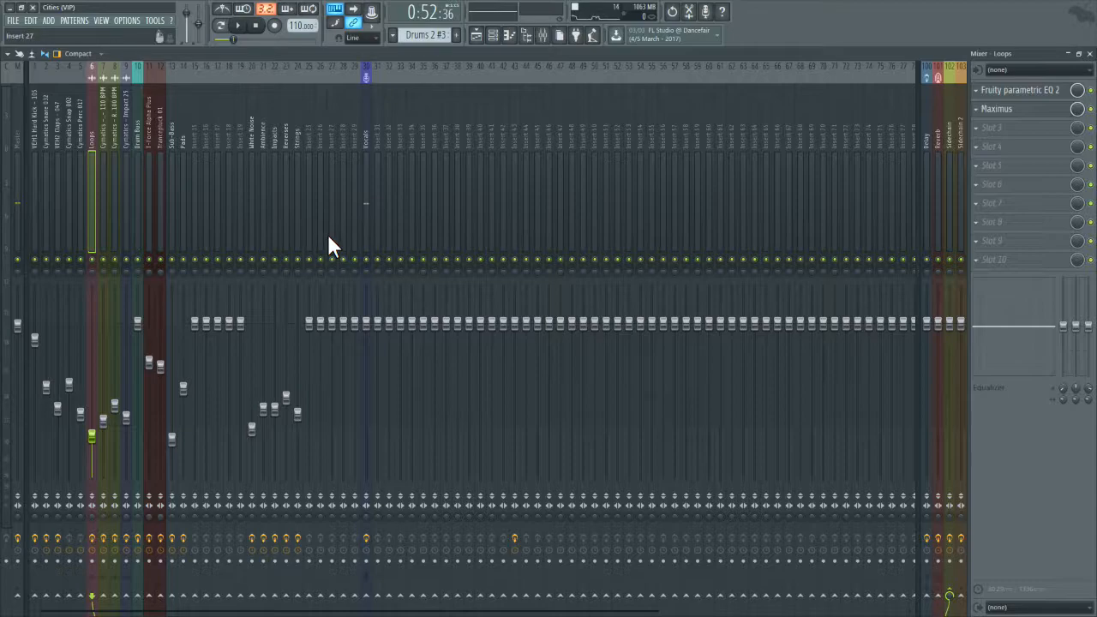
# Step: Look over the routing of the drum tracks, including VEH1 Hard Kick, Cymatics Perc 017 and Cymatics Snap 002
pyautogui.click(70, 164)
pyautogui.click(91, 165)
pyautogui.click(82, 167)
pyautogui.click(33, 168)
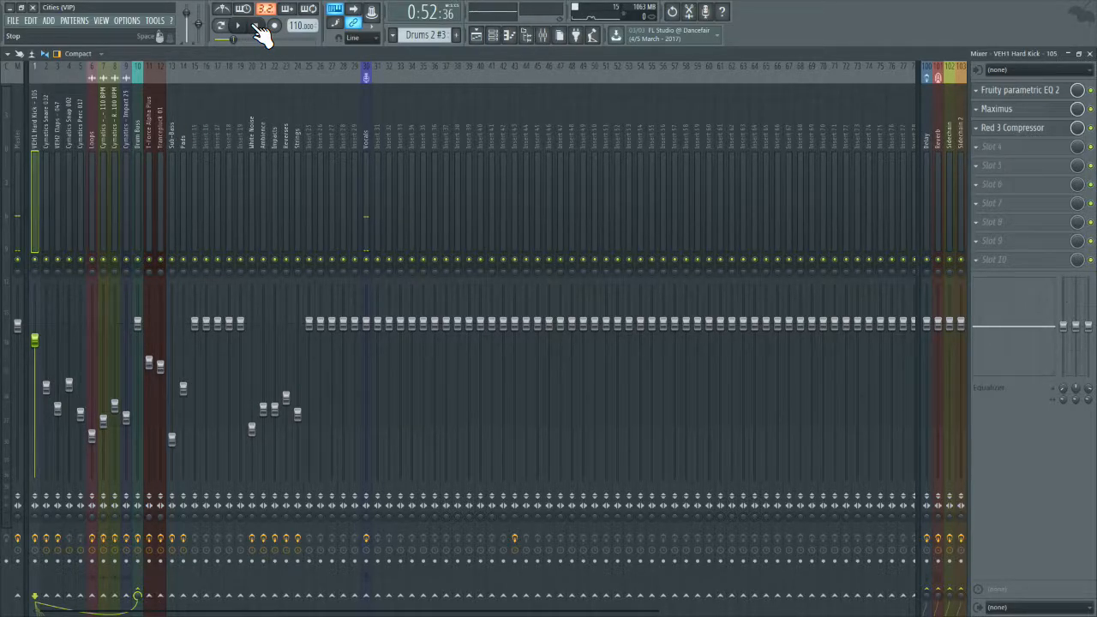
pyautogui.moveTo(69, 144)
pyautogui.mouseDown()
pyautogui.moveTo(168, 140)
pyautogui.moveTo(72, 143)
pyautogui.moveTo(161, 144)
pyautogui.moveTo(75, 157)
pyautogui.mouseUp()
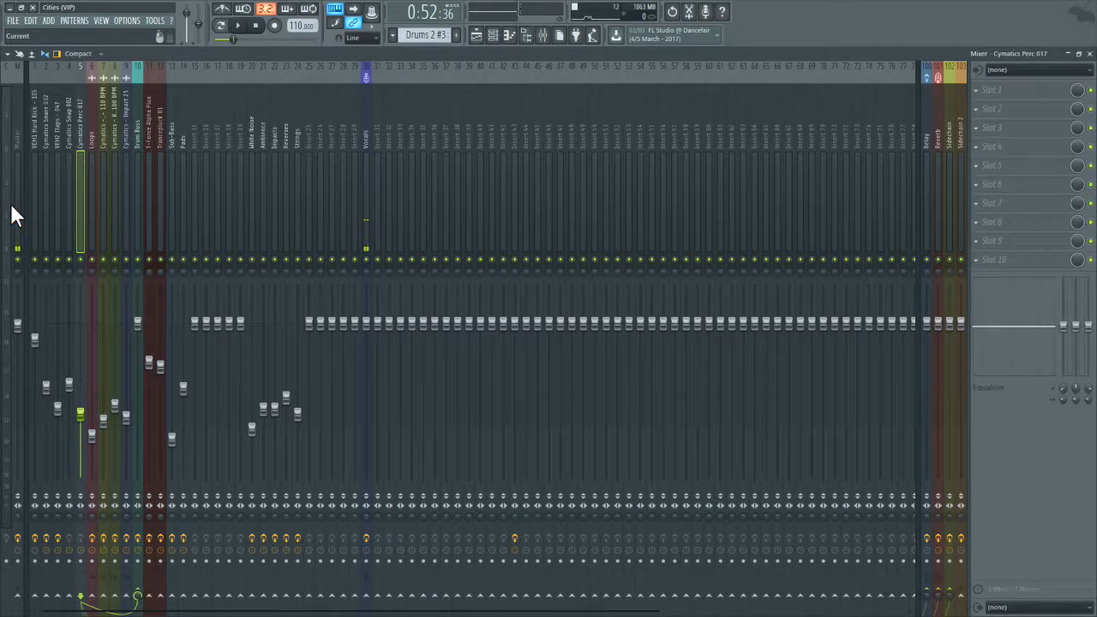
pyautogui.moveTo(69, 184)
pyautogui.mouseDown()
pyautogui.moveTo(77, 177)
pyautogui.moveTo(65, 175)
pyautogui.mouseUp()
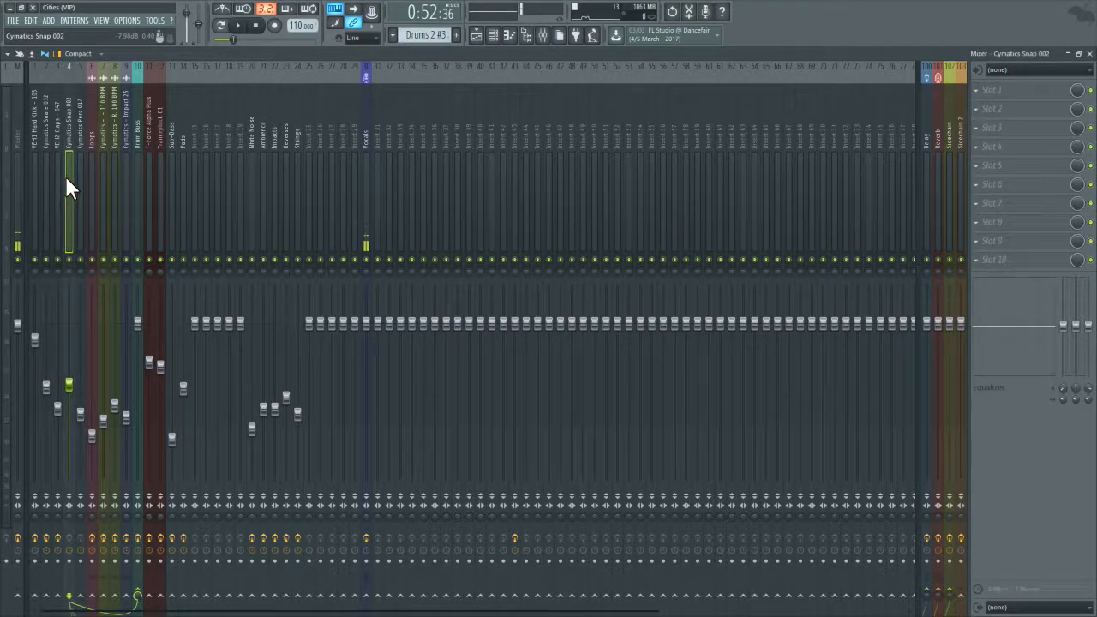
# Step: Add Fruity Parametric EQ 2 to Cymatics Snap 002 and make band 1 a Steep 8 low cut at about 117 Hz
pyautogui.click(1019, 91)
pyautogui.moveTo(1009, 104)
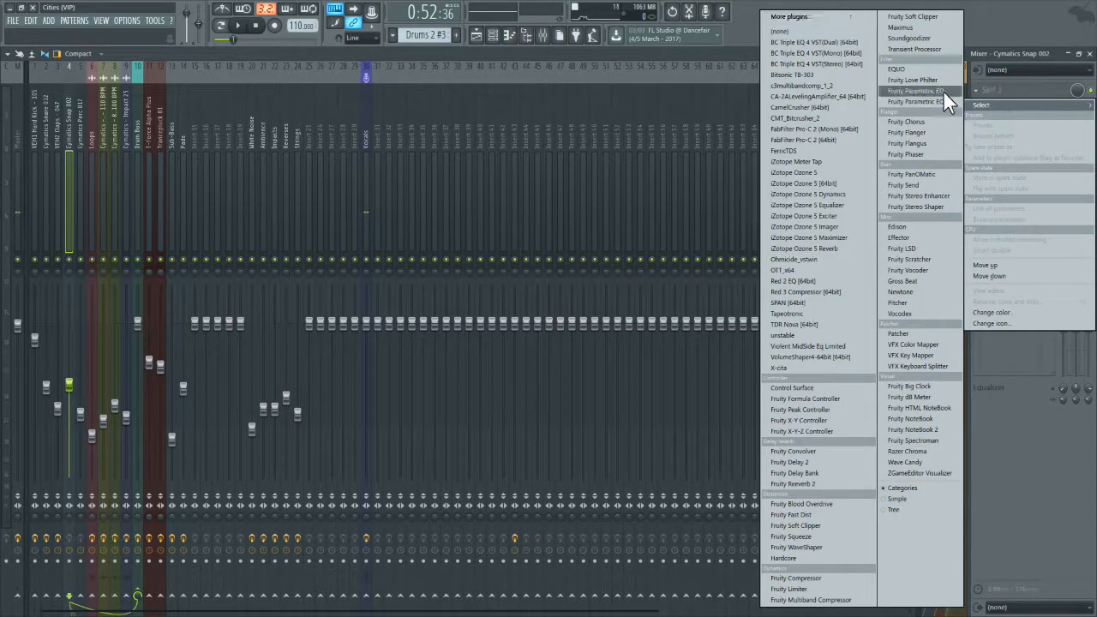
pyautogui.click(916, 102)
pyautogui.moveTo(110, 240); pyautogui.dragTo(107, 275)
pyautogui.rightClick(109, 280)
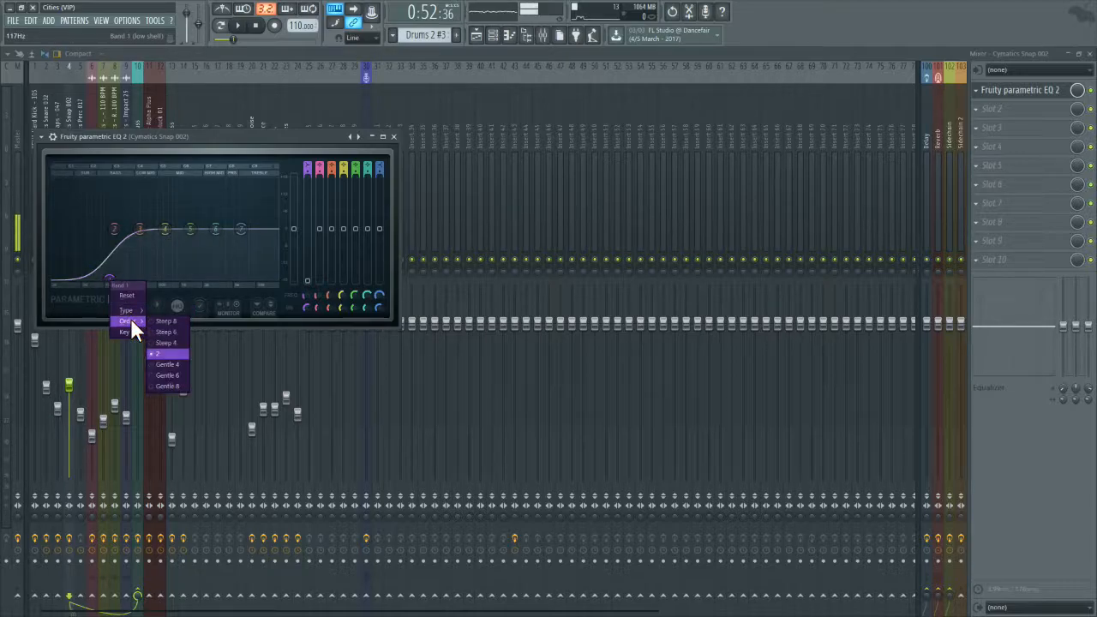
pyautogui.click(182, 325)
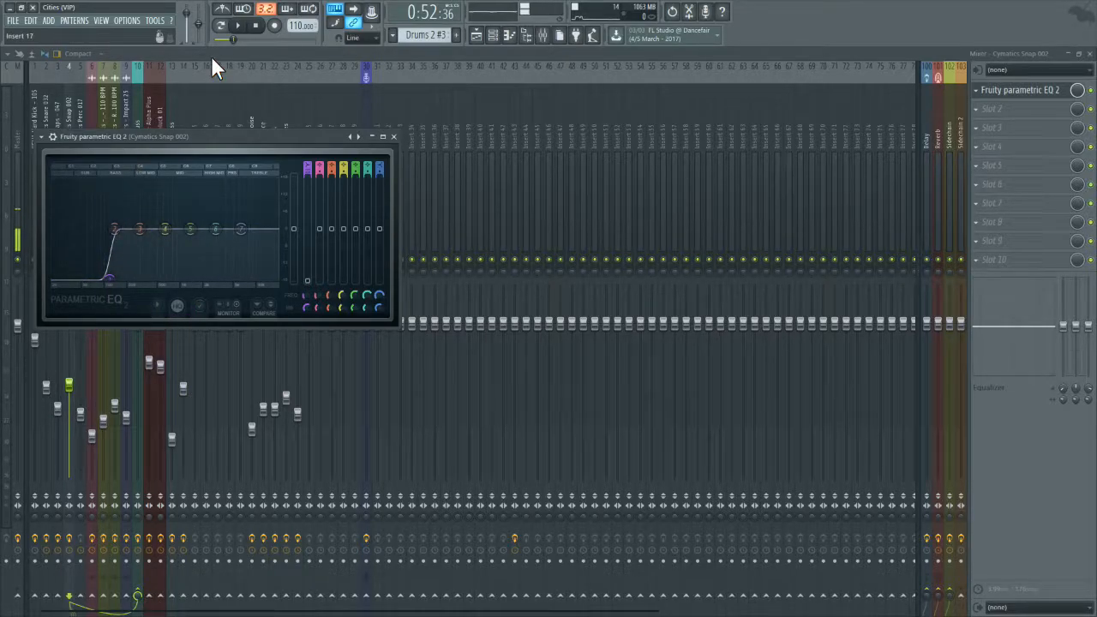
# Step: Play the song, including from its start, to hear the low-cut snap in the mix and check its EQ
pyautogui.press('space')
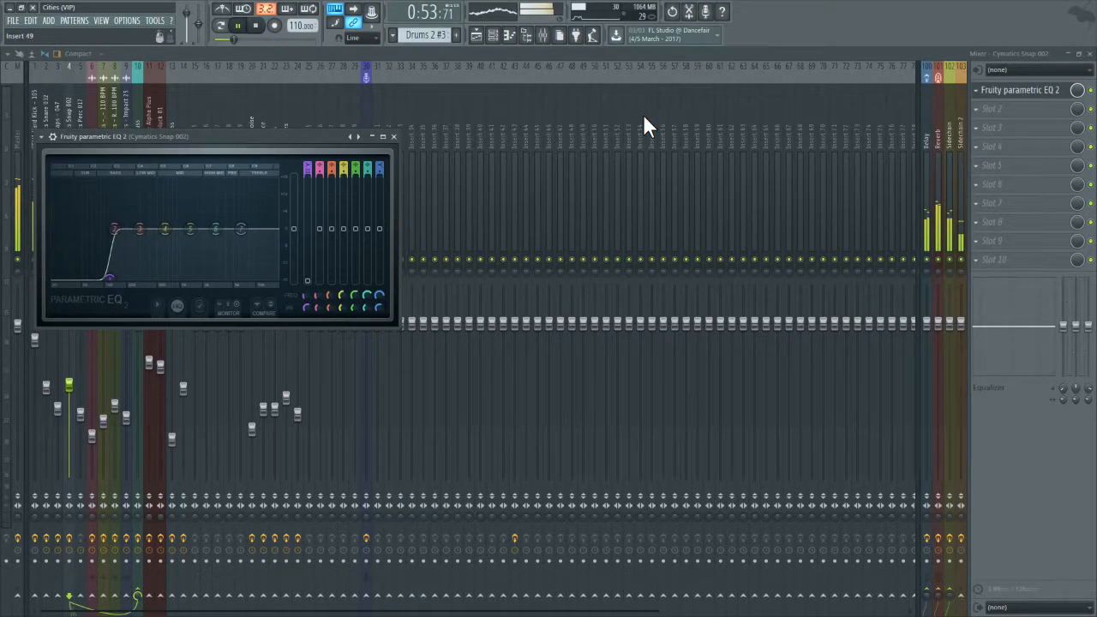
pyautogui.click(1088, 54)
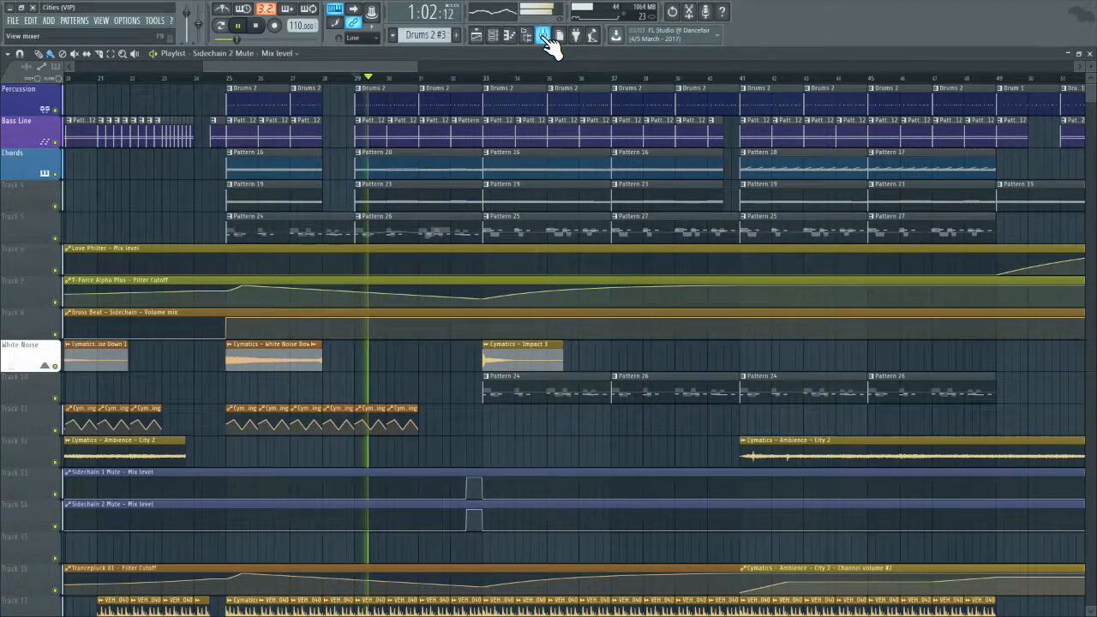
pyautogui.click(544, 34)
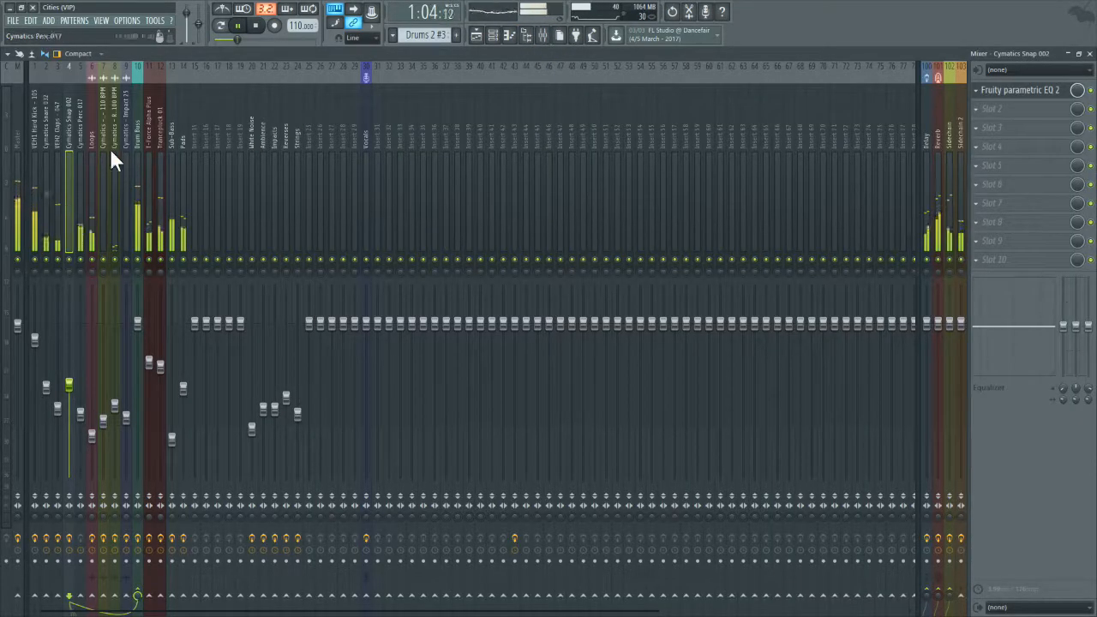
pyautogui.click(258, 28)
pyautogui.press('space')
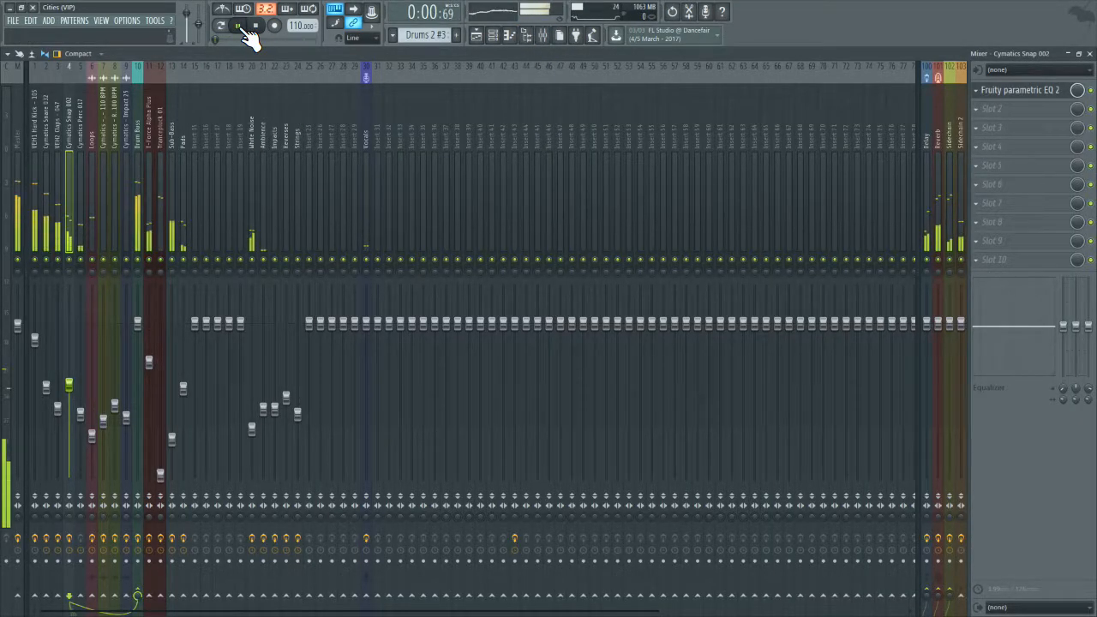
pyautogui.click(1003, 90)
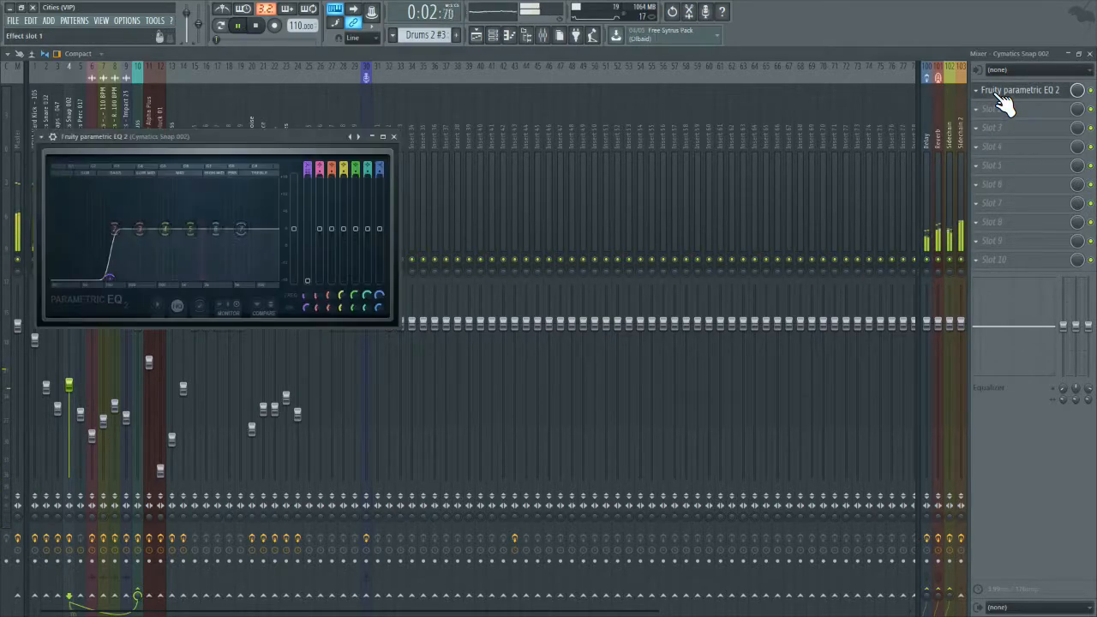
pyautogui.click(254, 26)
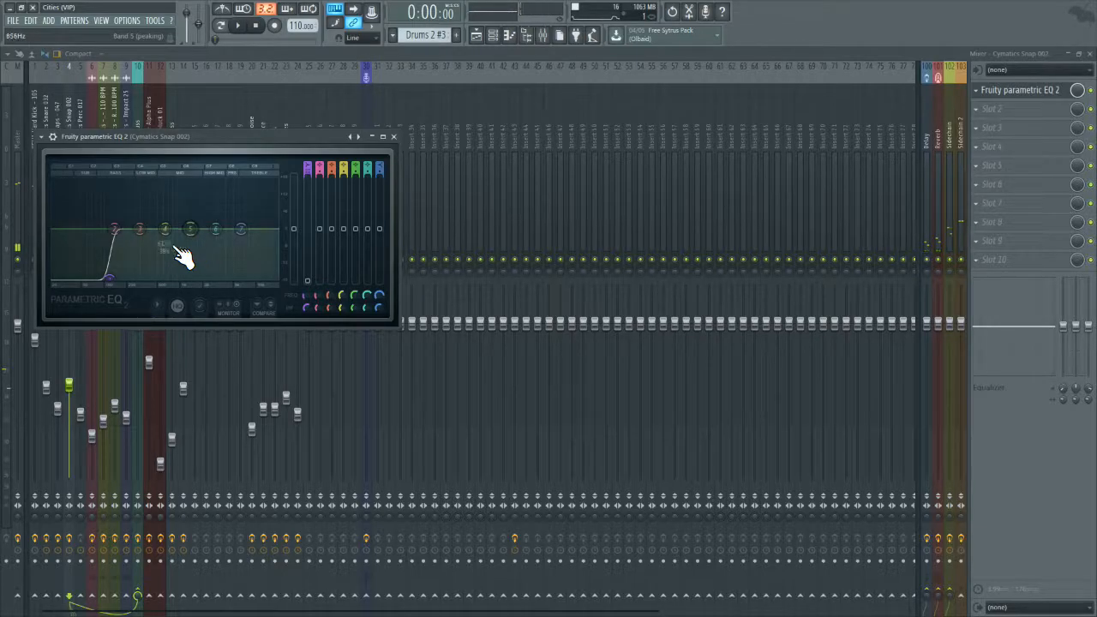
pyautogui.click(394, 136)
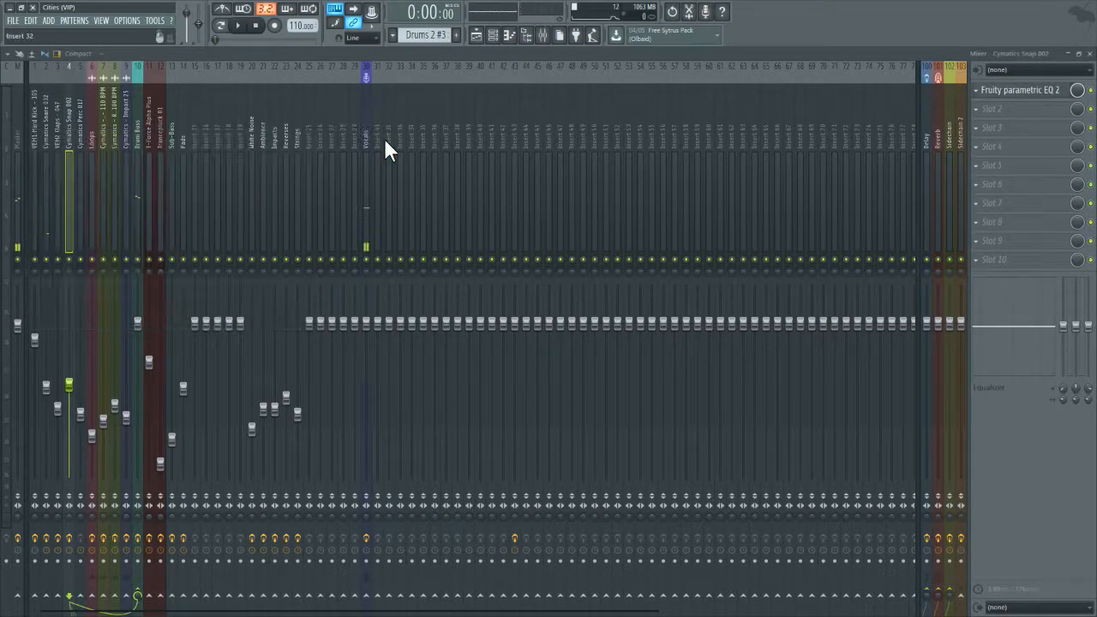
# Step: Solo Cymatics Snap 002 with the Vocals track kept on, and move its low cut to about 128 Hz during playback
pyautogui.rightClick(69, 259)
pyautogui.click(366, 259)
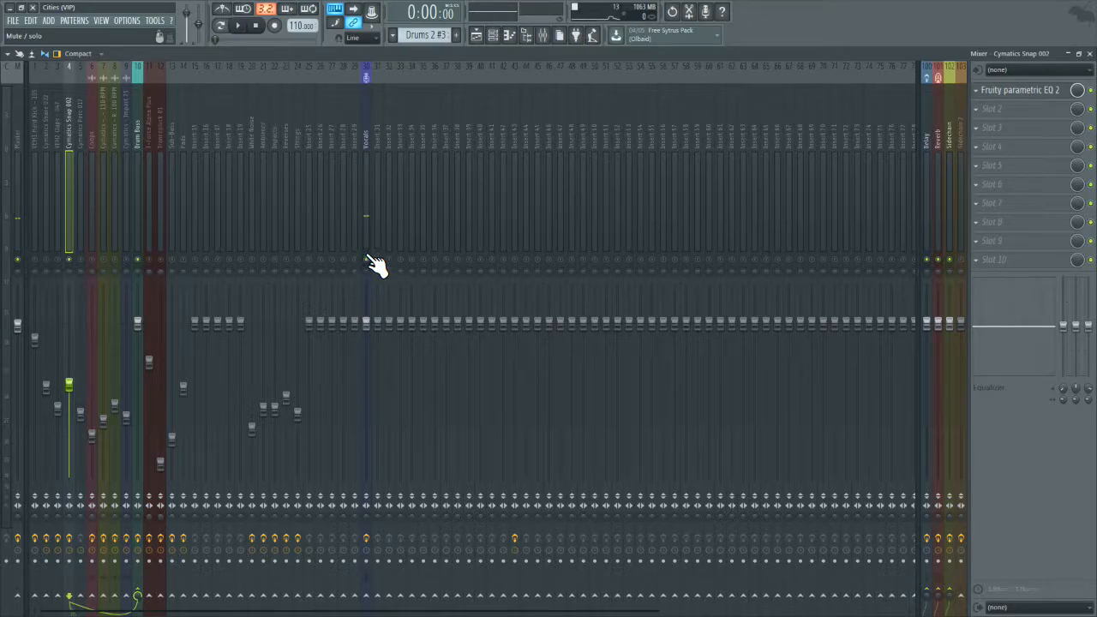
pyautogui.click(243, 25)
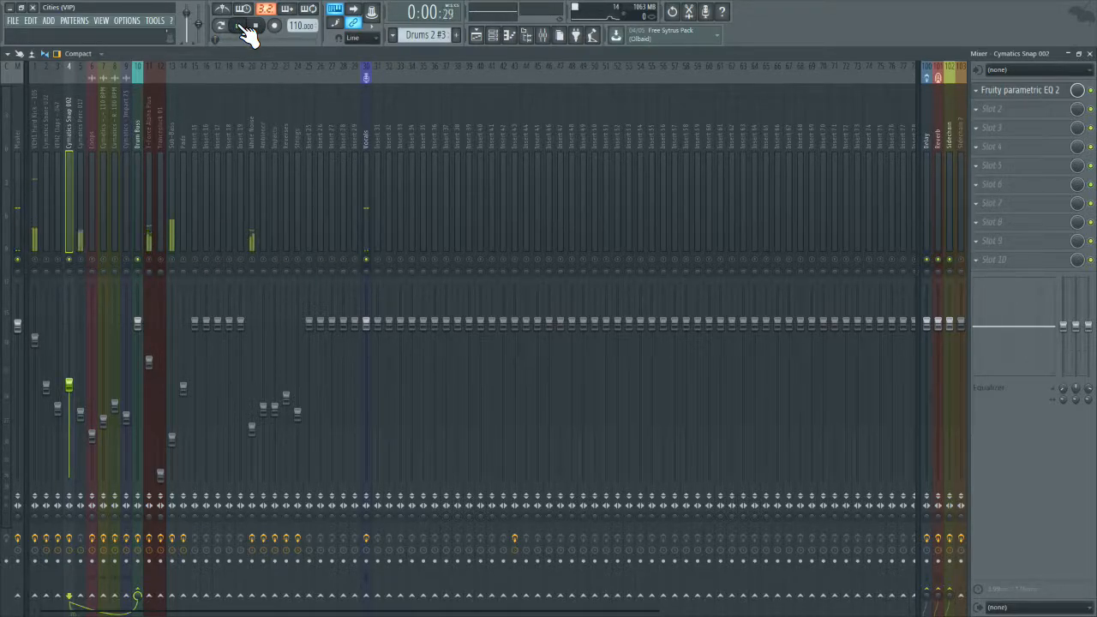
pyautogui.click(1076, 92)
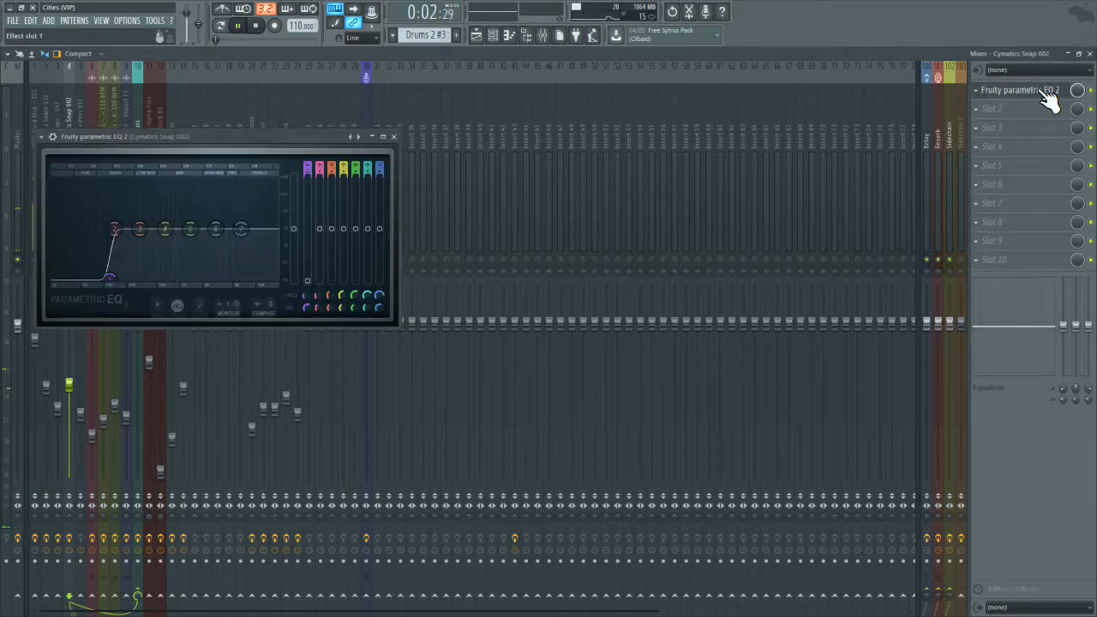
pyautogui.moveTo(109, 277); pyautogui.dragTo(113, 278)
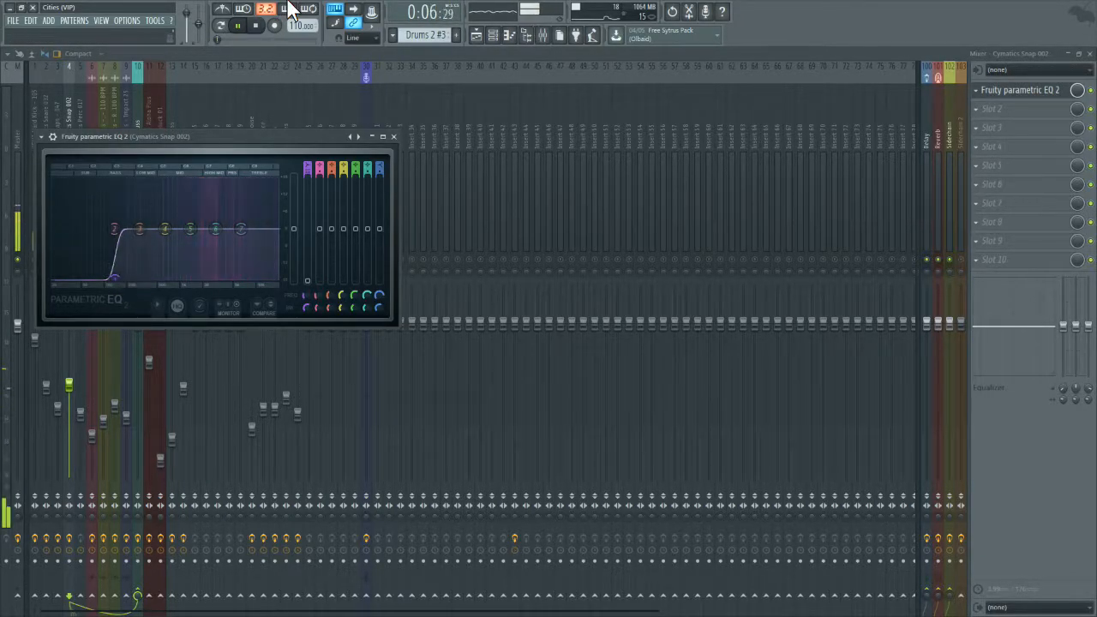
pyautogui.click(256, 25)
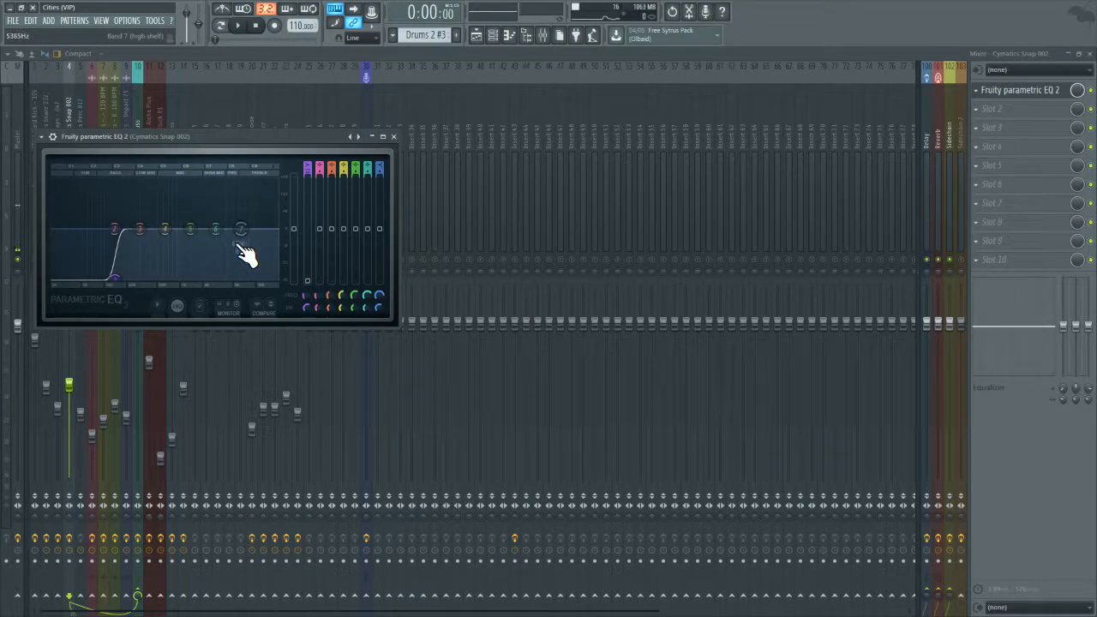
# Step: Pull down the snap EQ's high shelf at about 14901 Hz and listen to the change
pyautogui.moveTo(241, 229); pyautogui.dragTo(272, 250)
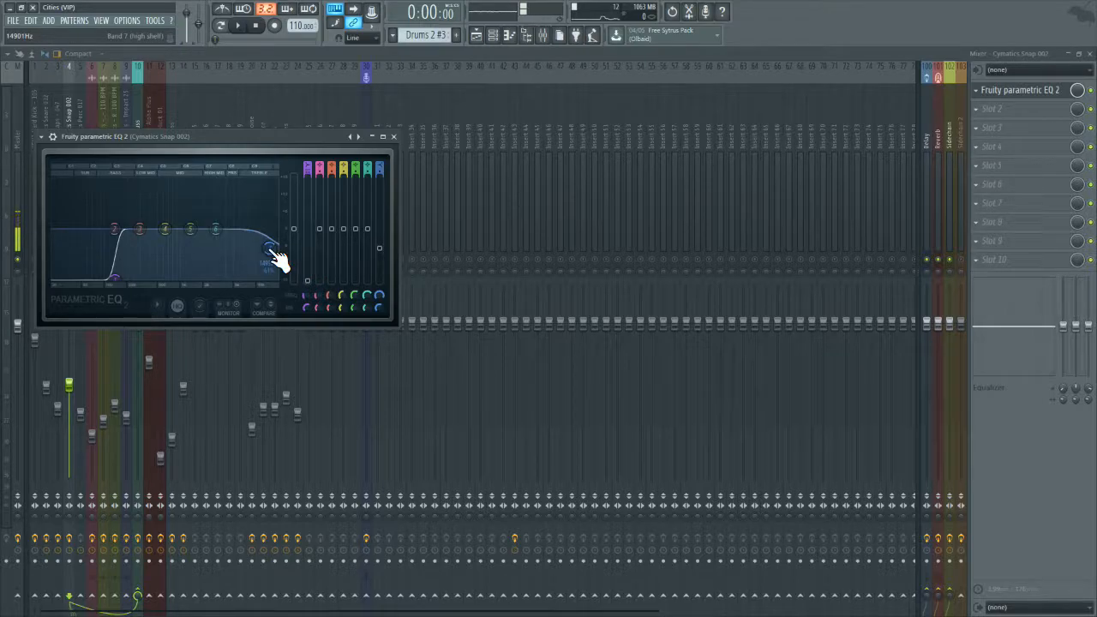
pyautogui.click(243, 31)
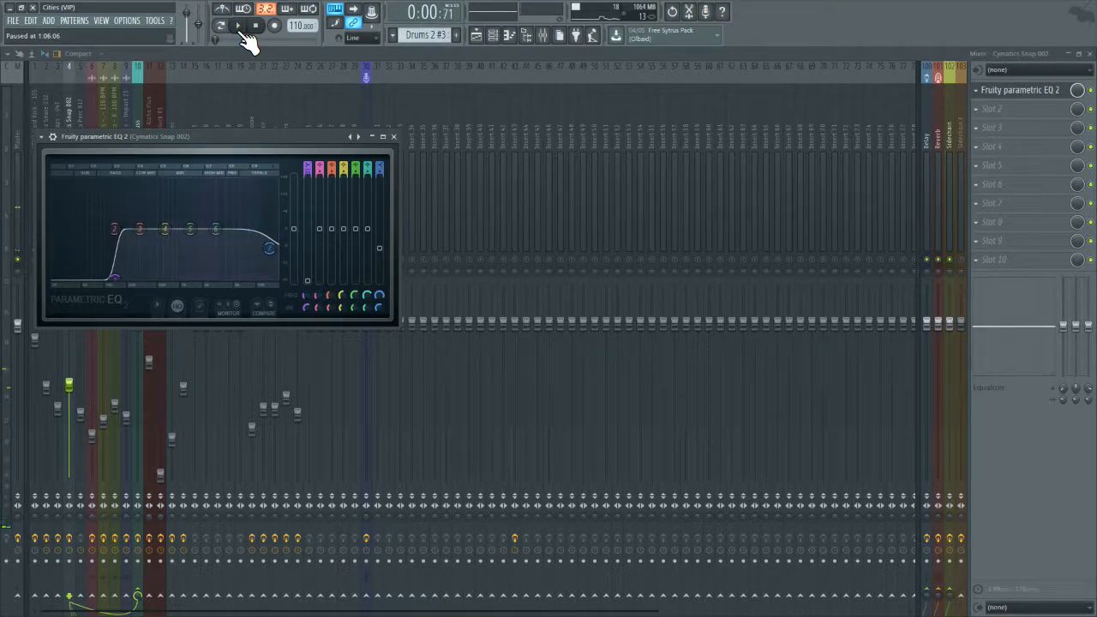
pyautogui.click(242, 32)
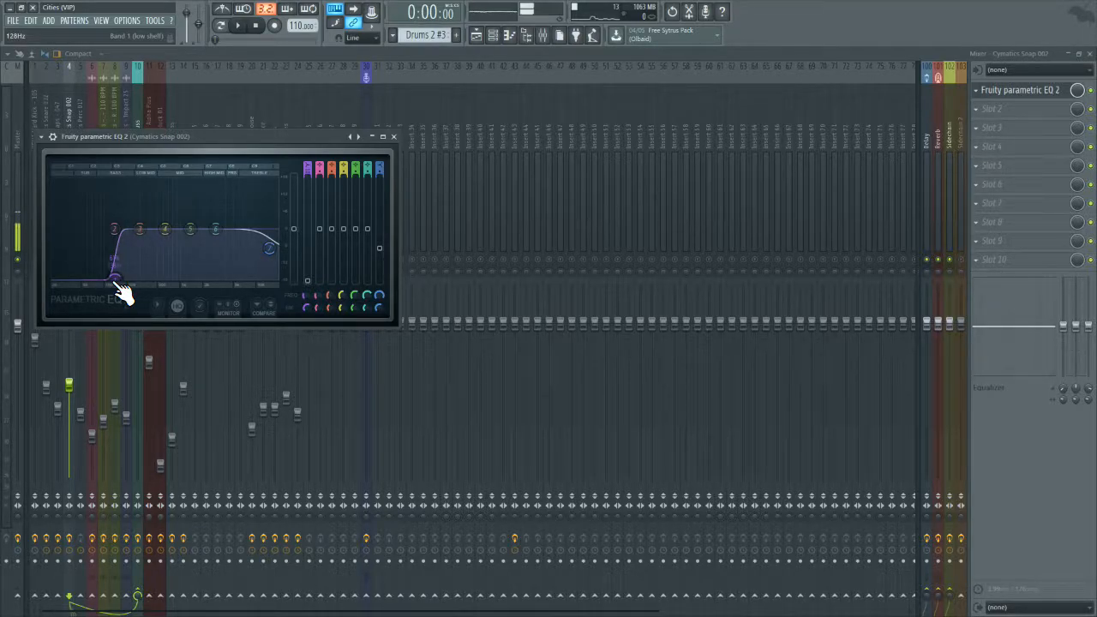
# Step: Raise the snap's low cut to about 179 Hz during playback, then close the EQ and unsolo the track
pyautogui.click(237, 25)
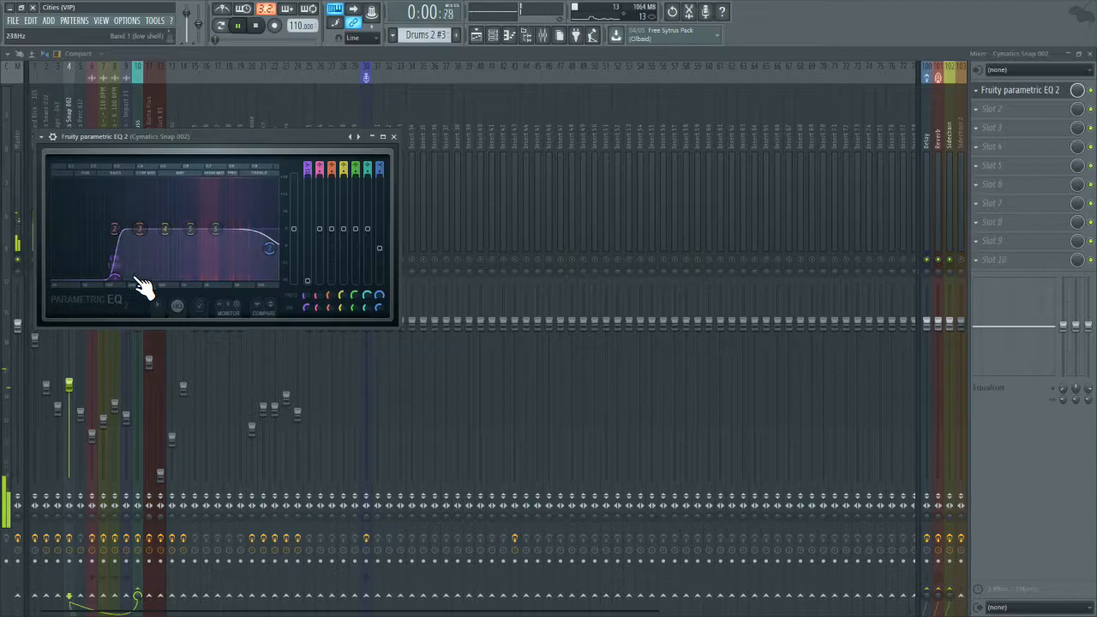
pyautogui.moveTo(114, 276); pyautogui.dragTo(125, 276)
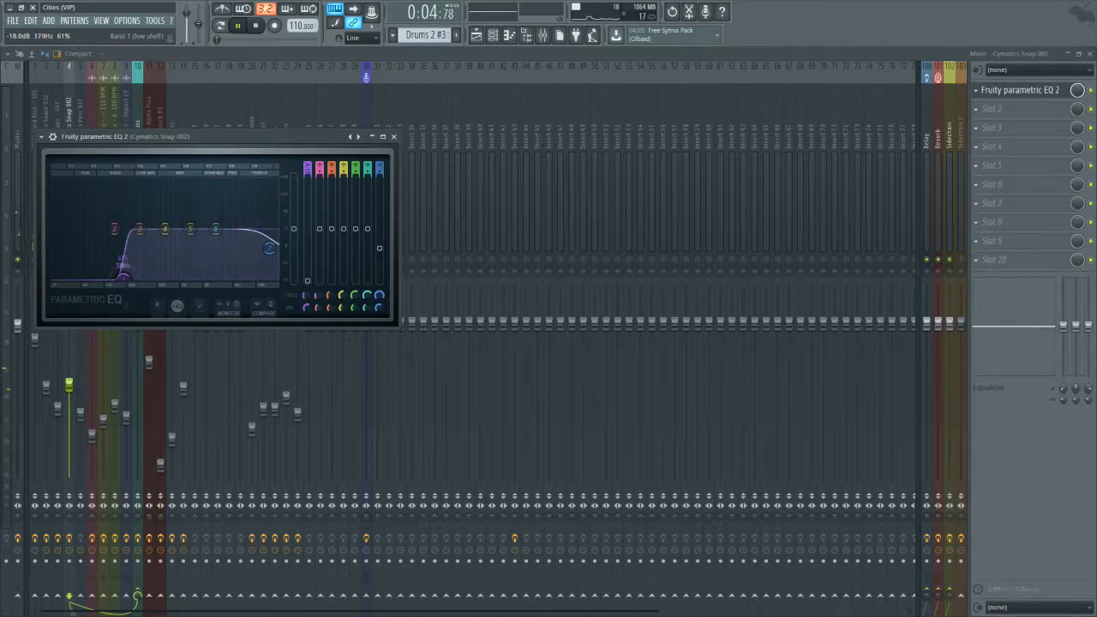
pyautogui.click(257, 26)
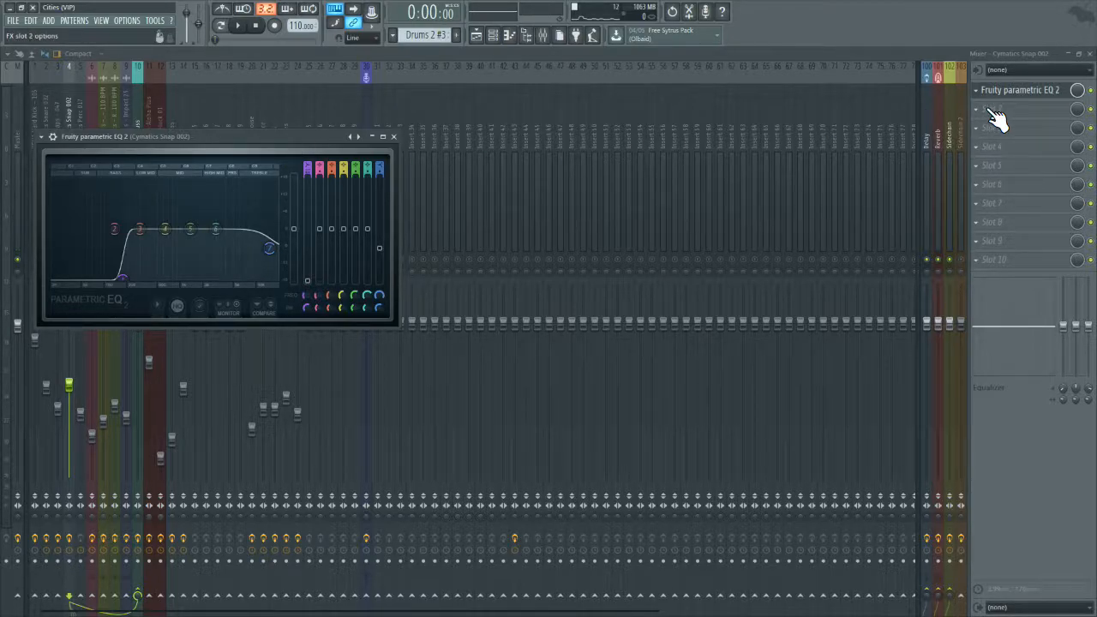
pyautogui.click(395, 137)
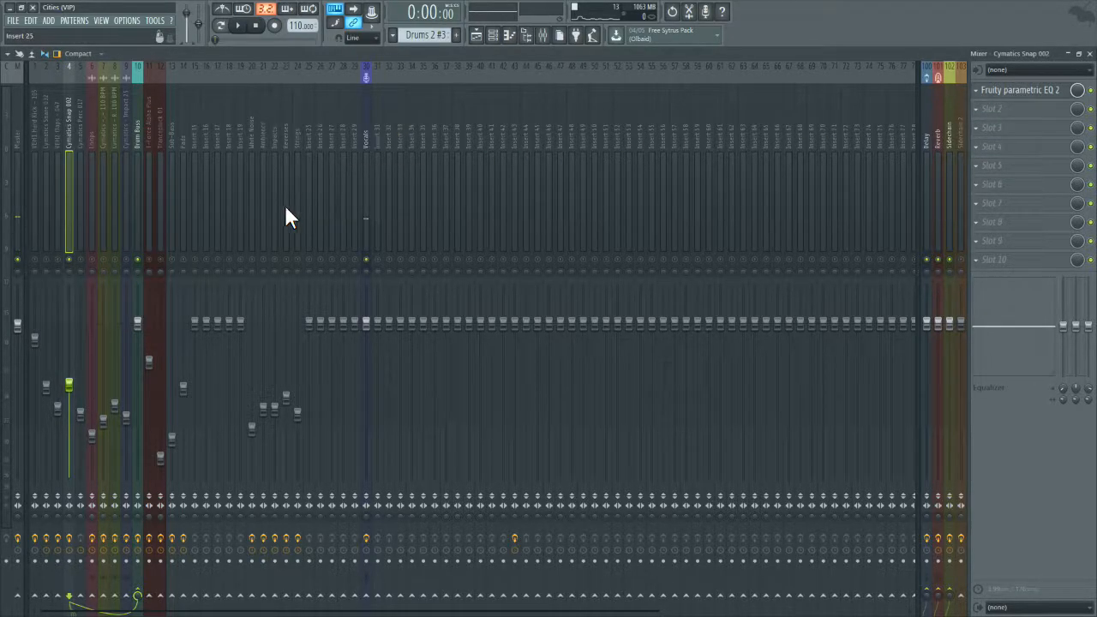
pyautogui.rightClick(72, 260)
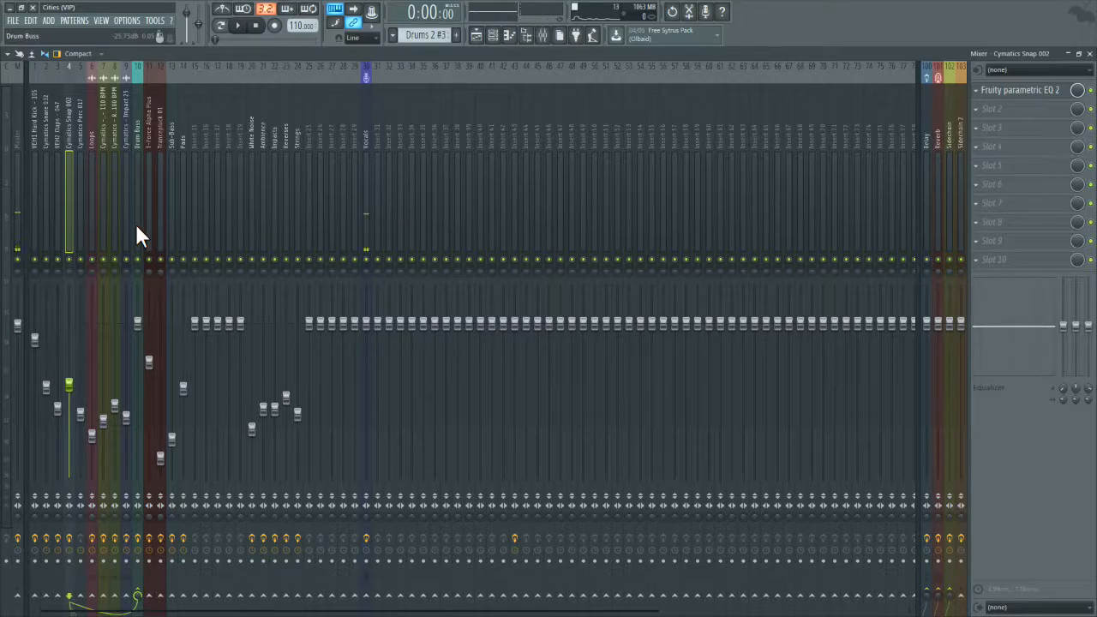
# Step: Inspect the Maximus effect on the Sub-Bass mixer track
pyautogui.click(171, 193)
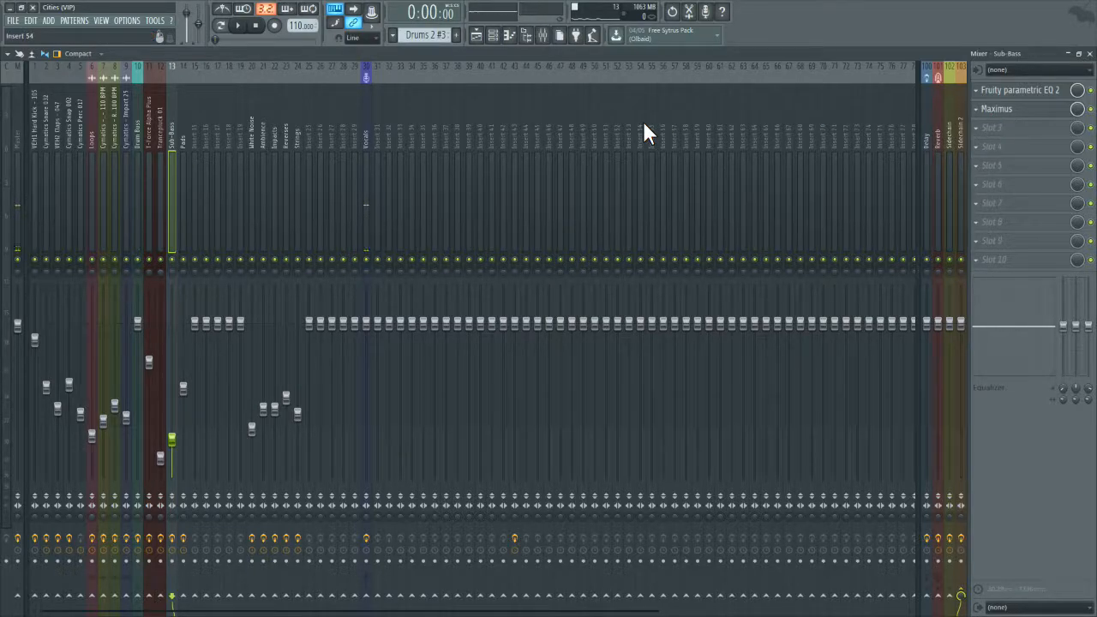
pyautogui.click(1003, 111)
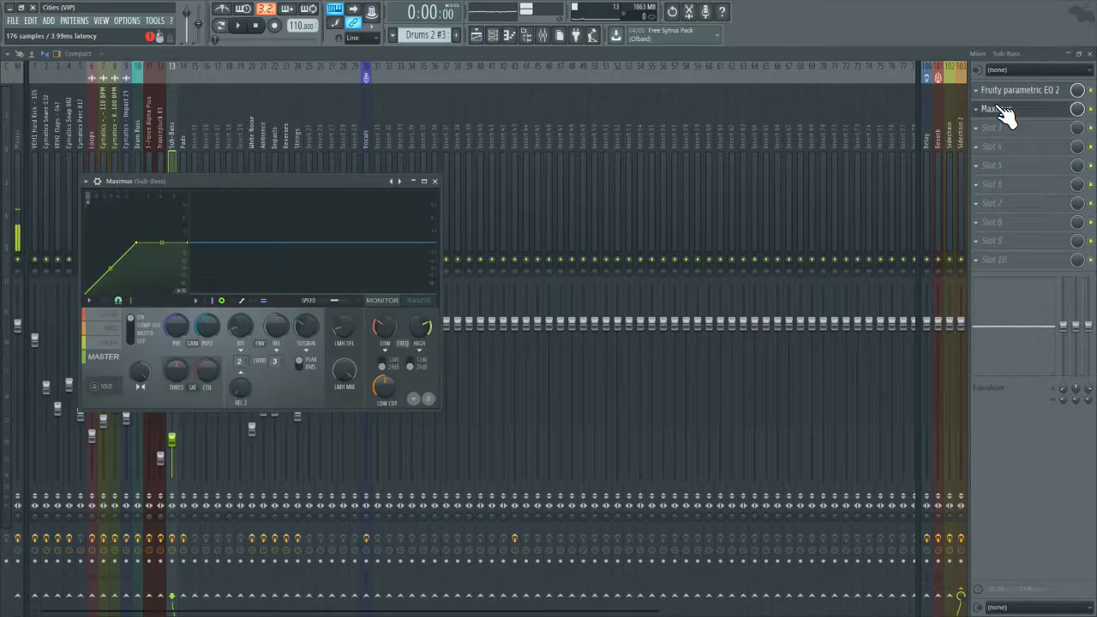
pyautogui.click(1002, 111)
pyautogui.click(1002, 112)
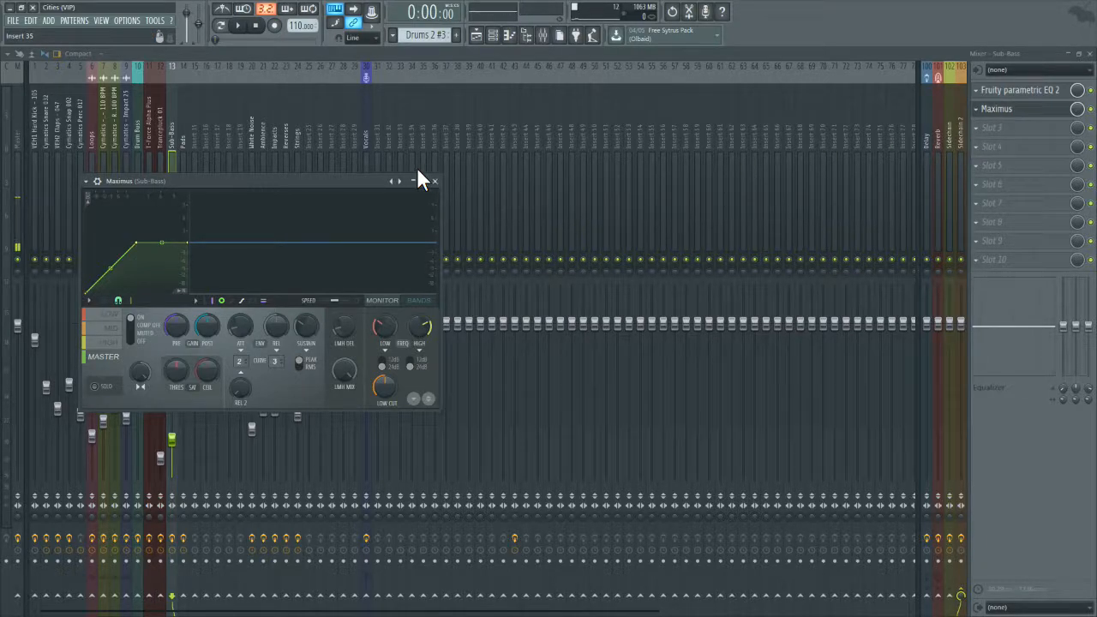
# Step: Add Maximus to the Master track in the slot after Fruity Parametric EQ 2
pyautogui.click(10, 141)
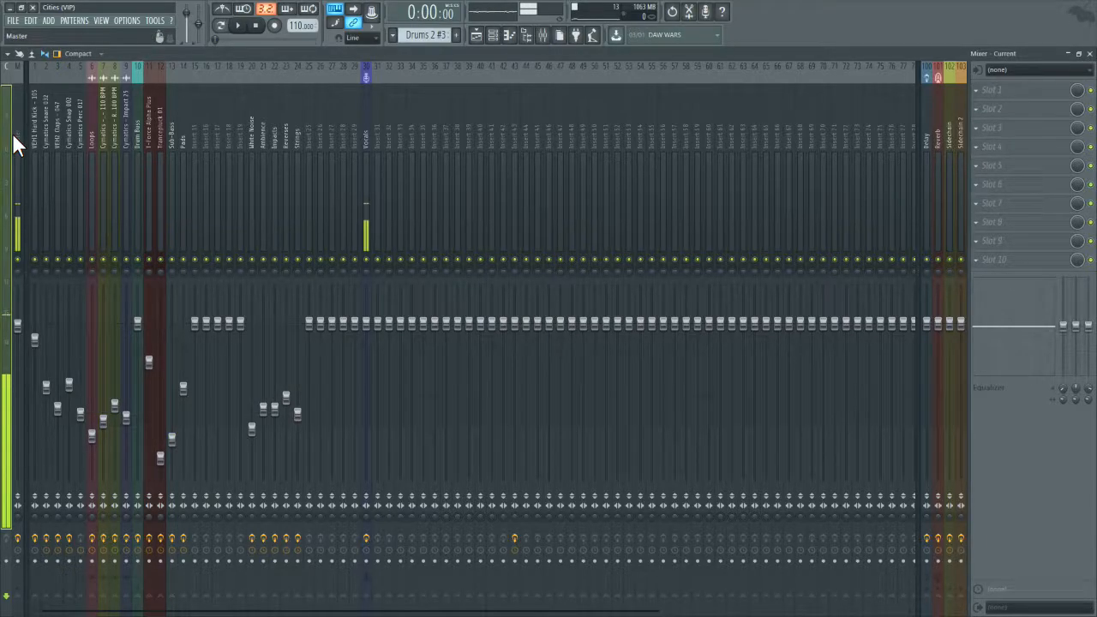
pyautogui.click(1013, 113)
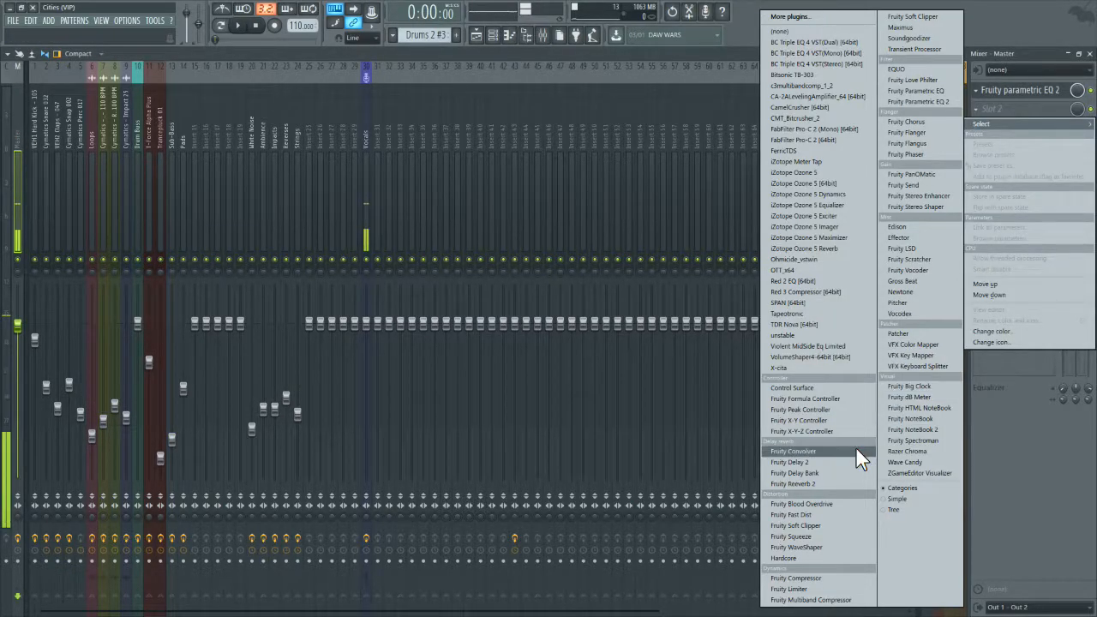
pyautogui.click(926, 28)
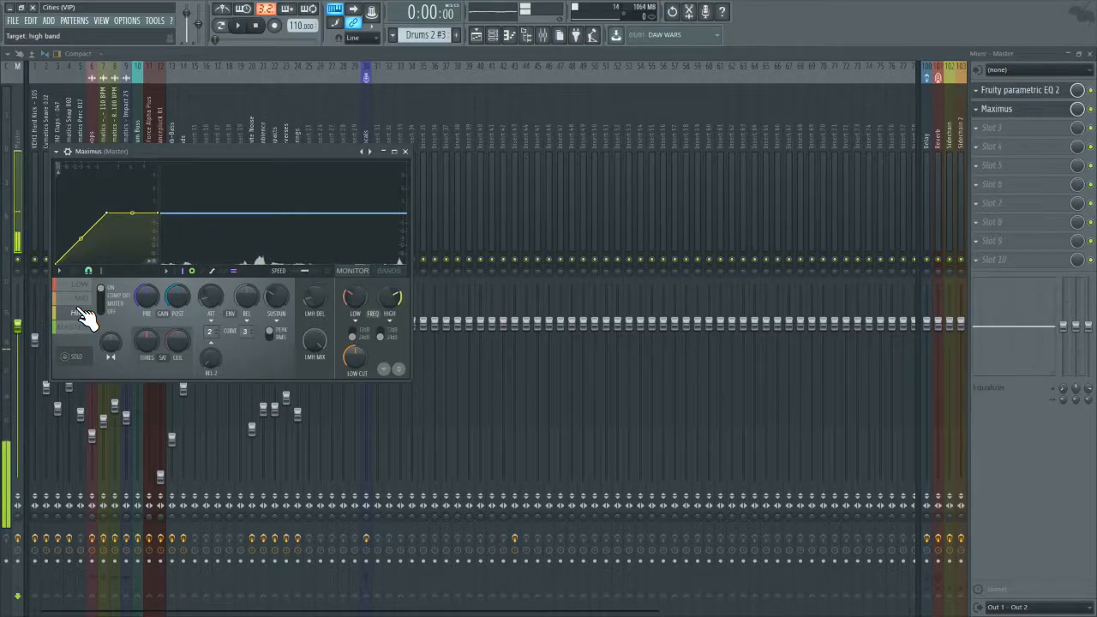
# Step: Examine the Mid, High and Low bands of the Master's Maximus, auditioning the Low band in solo
pyautogui.click(83, 300)
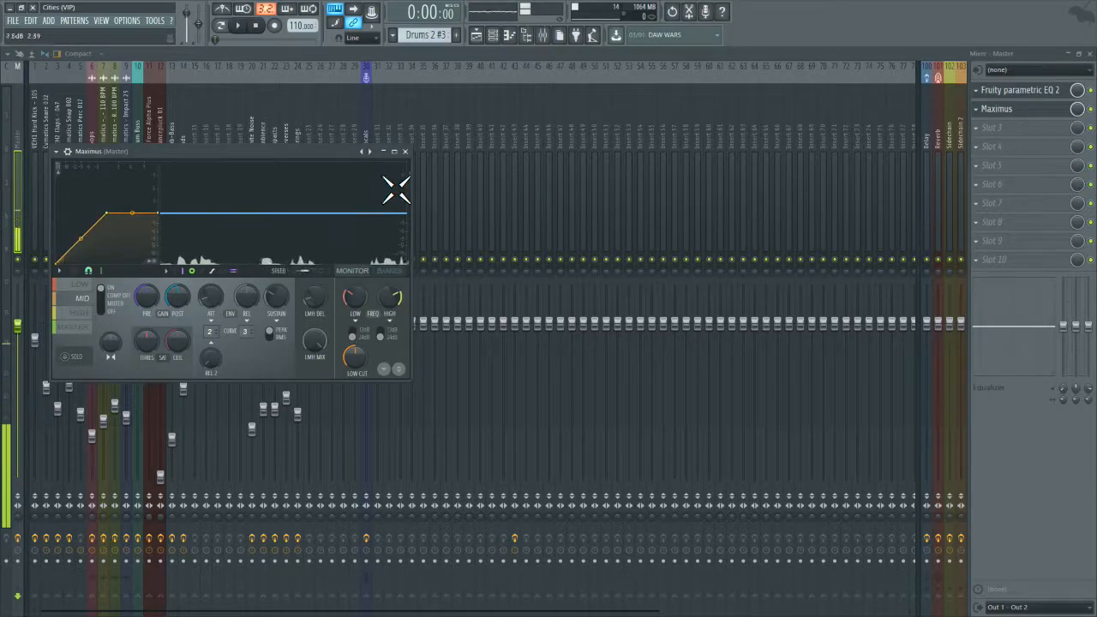
pyautogui.click(84, 312)
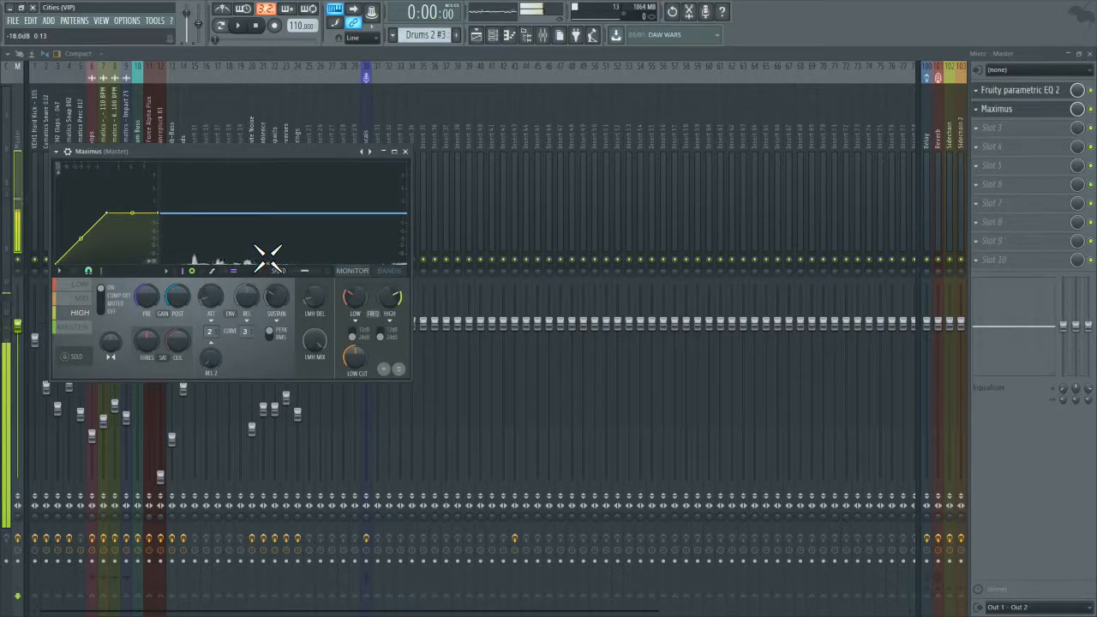
pyautogui.click(80, 284)
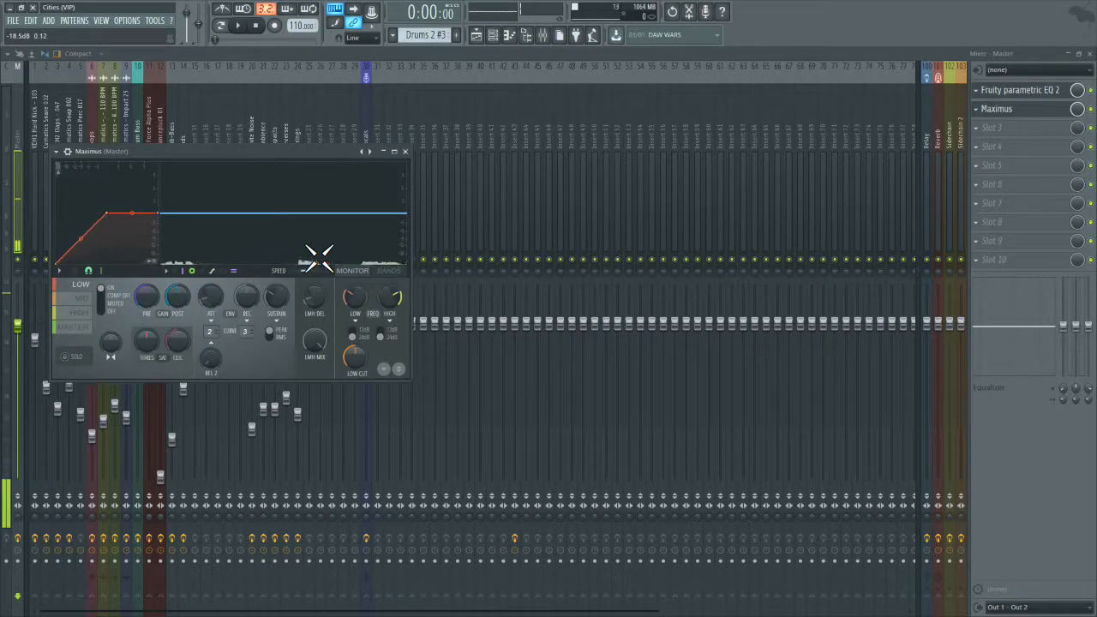
pyautogui.click(73, 361)
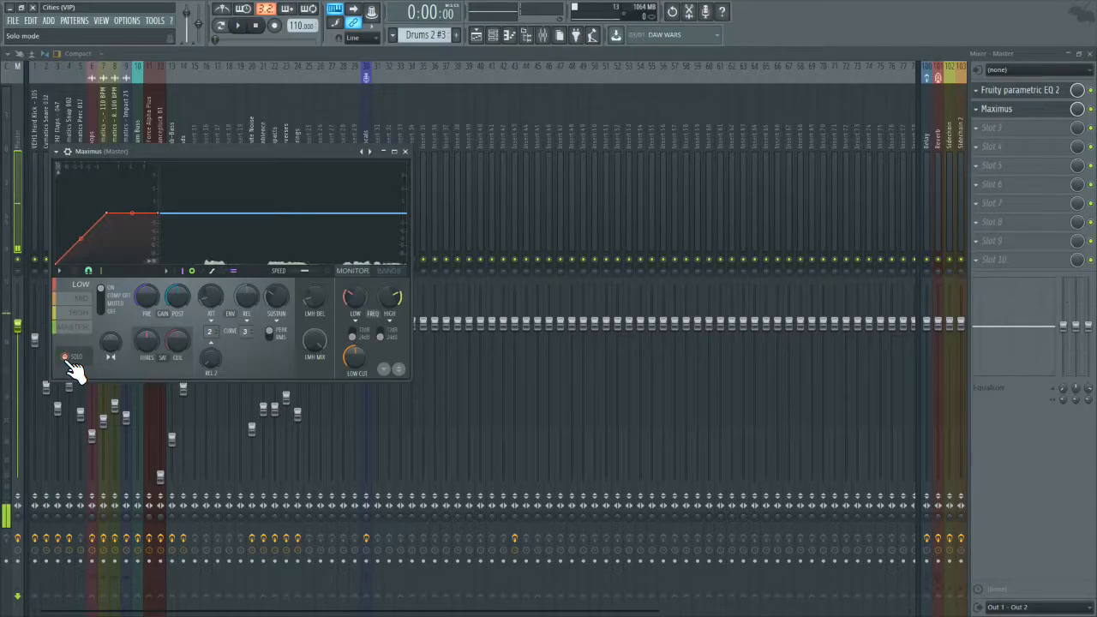
pyautogui.click(72, 360)
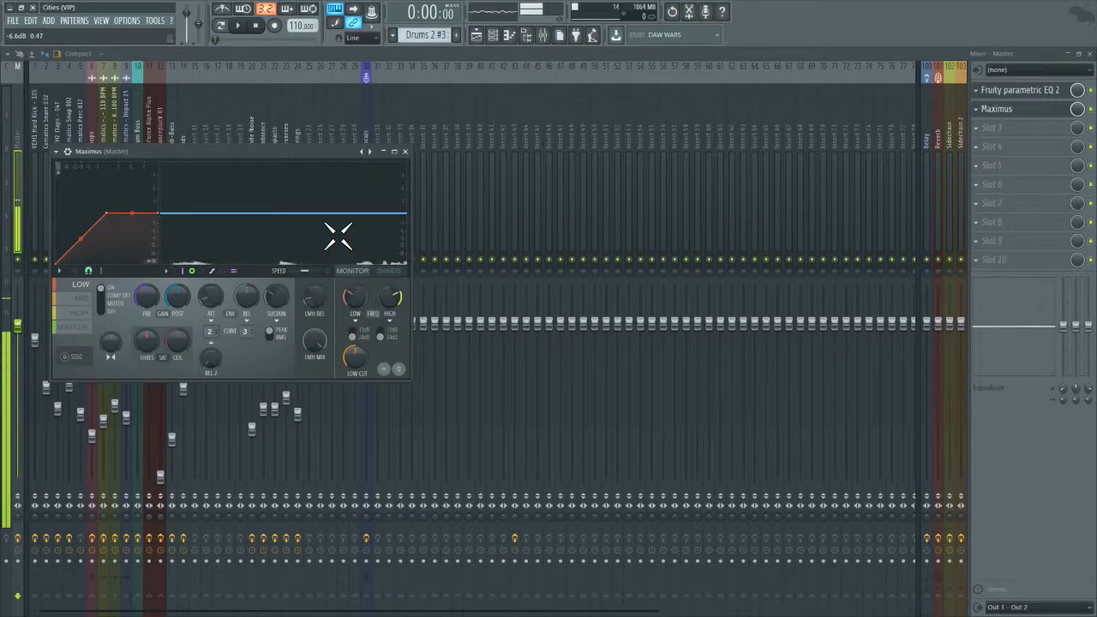
pyautogui.moveTo(332, 149); pyautogui.dragTo(730, 149)
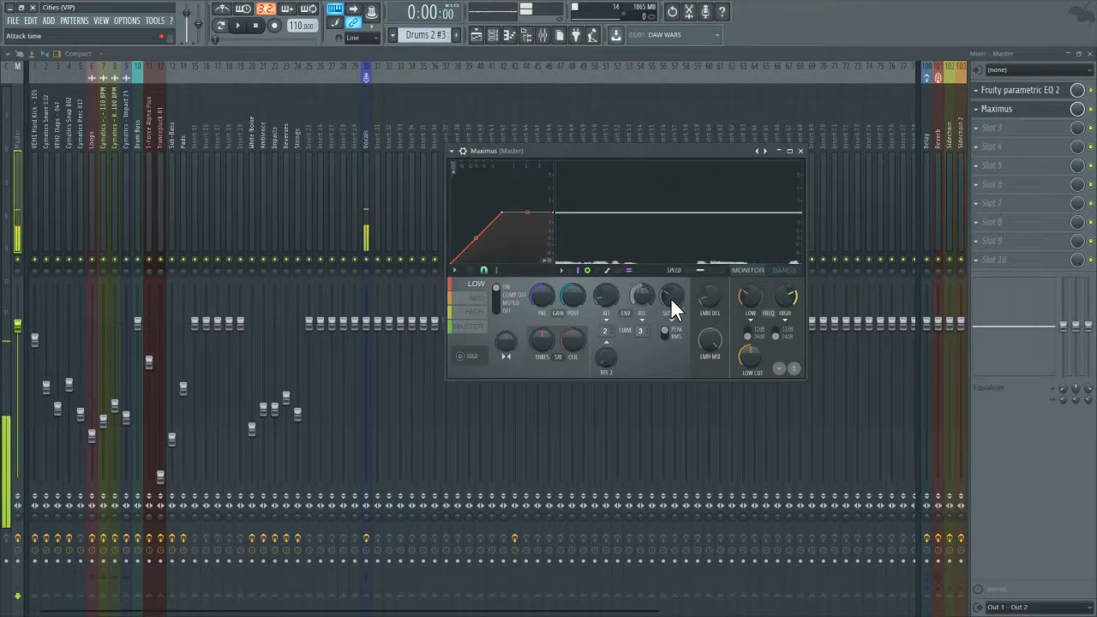
# Step: Set the crossover frequency between the Low and Mid bands of the Master's Maximus to about 130 Hz
pyautogui.click(748, 296)
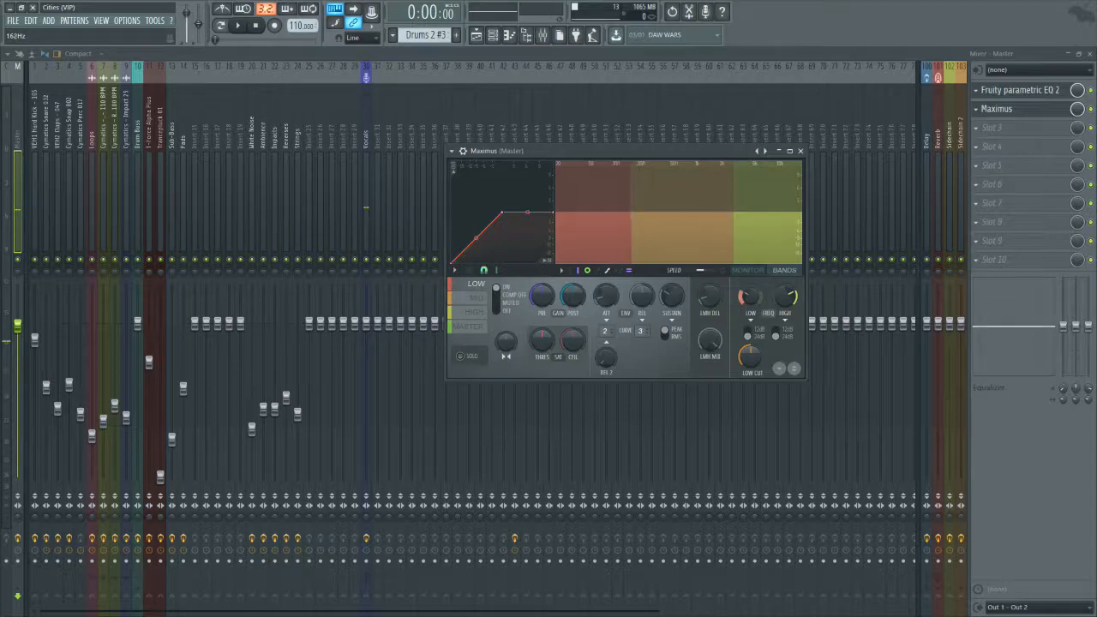
pyautogui.moveTo(748, 296); pyautogui.dragTo(747, 294)
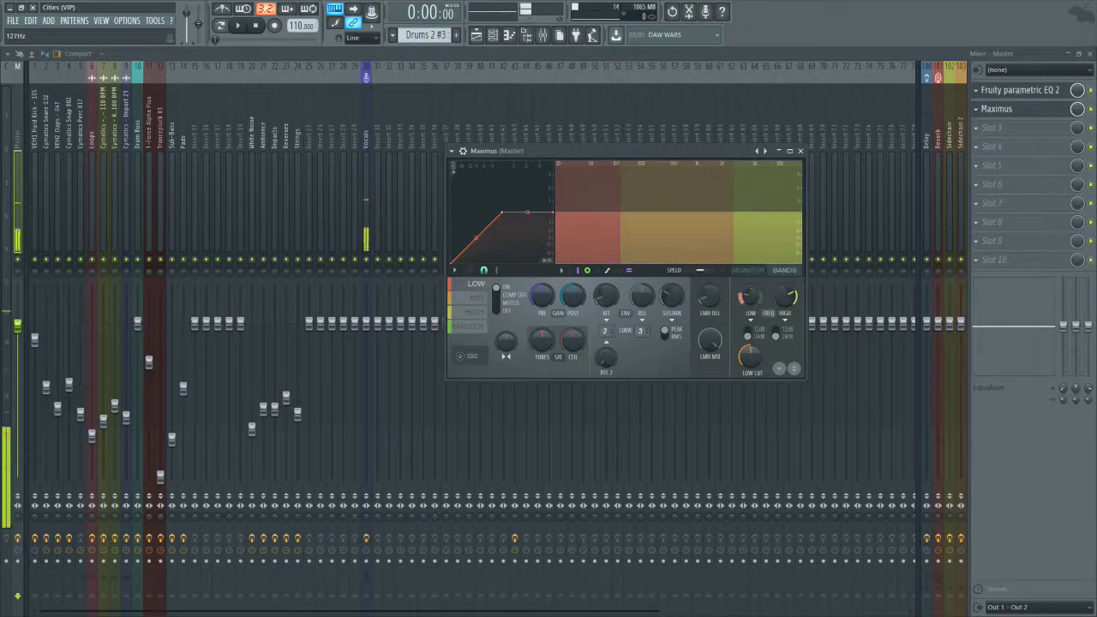
pyautogui.moveTo(748, 295); pyautogui.dragTo(747, 293)
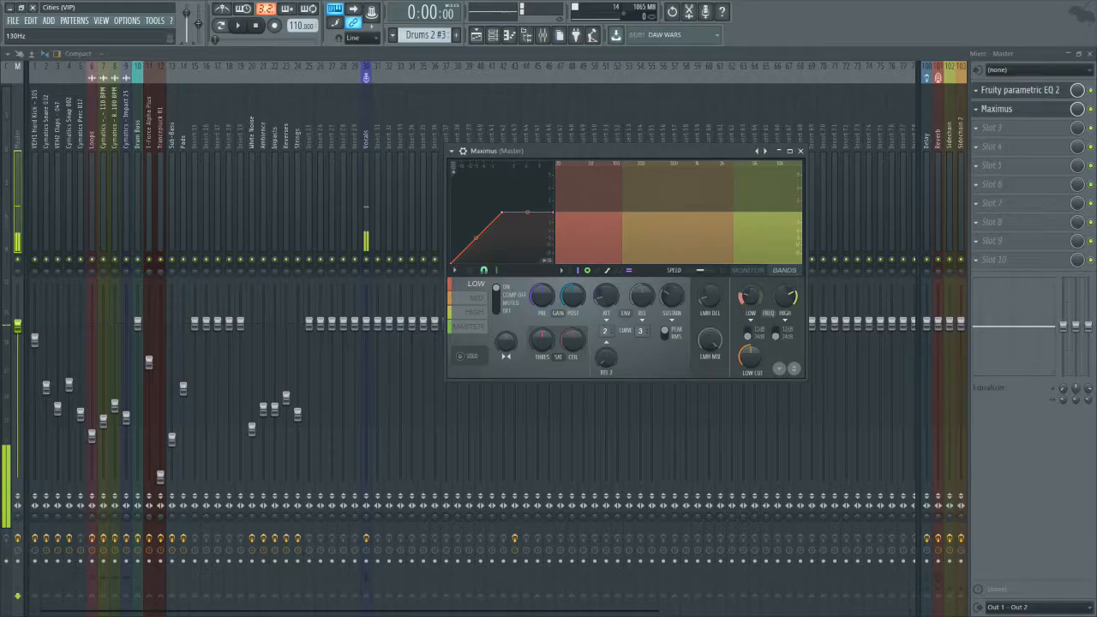
# Step: Try the Low band's stereo separation at 100% merged, return it to Original, and close the Master's Maximus
pyautogui.moveTo(504, 340); pyautogui.dragTo(504, 297)
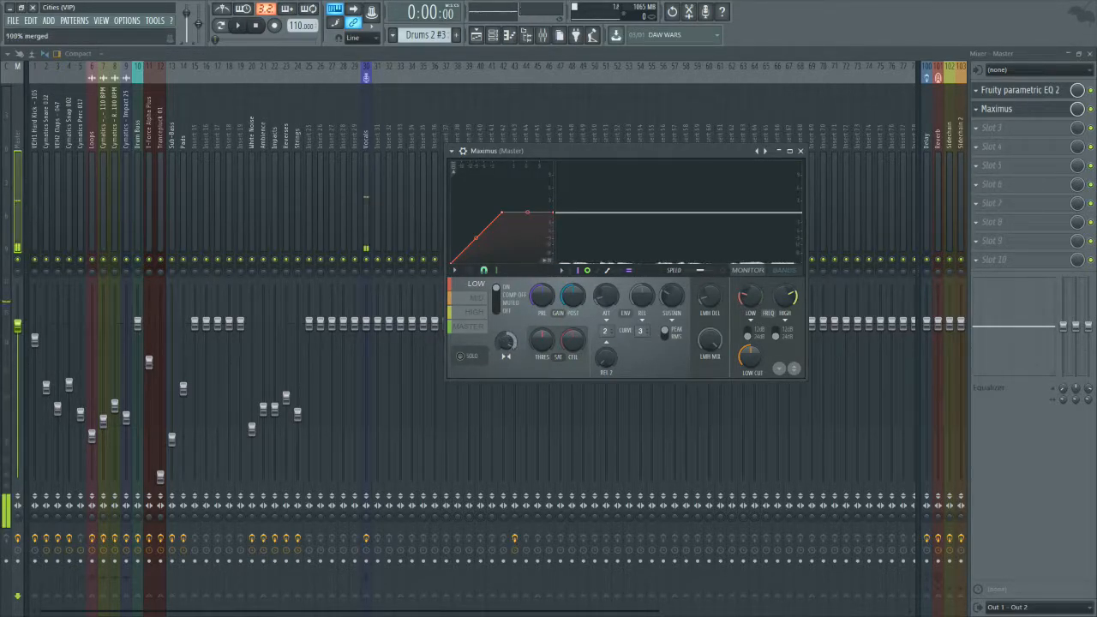
pyautogui.moveTo(505, 341); pyautogui.dragTo(505, 394)
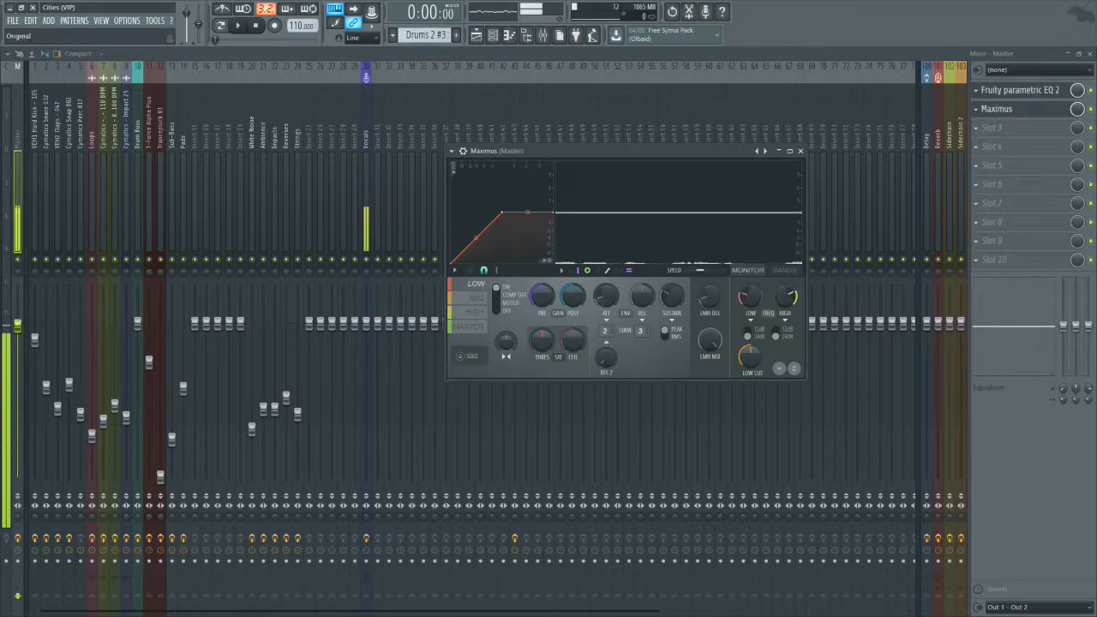
pyautogui.moveTo(505, 341); pyautogui.dragTo(505, 289)
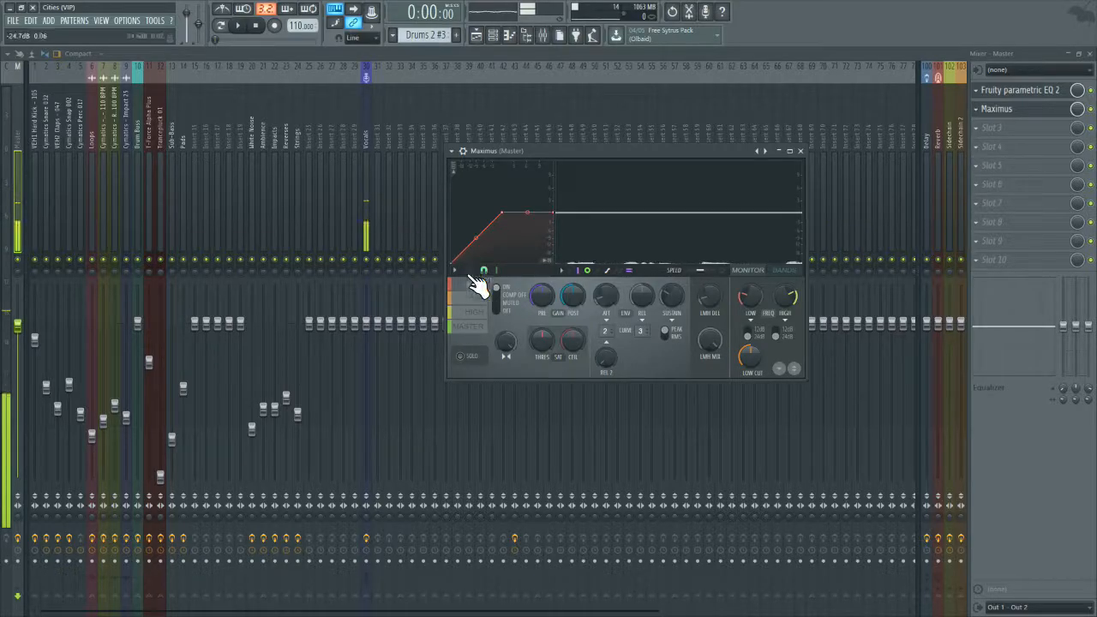
pyautogui.rightClick(510, 346)
pyautogui.click(521, 350)
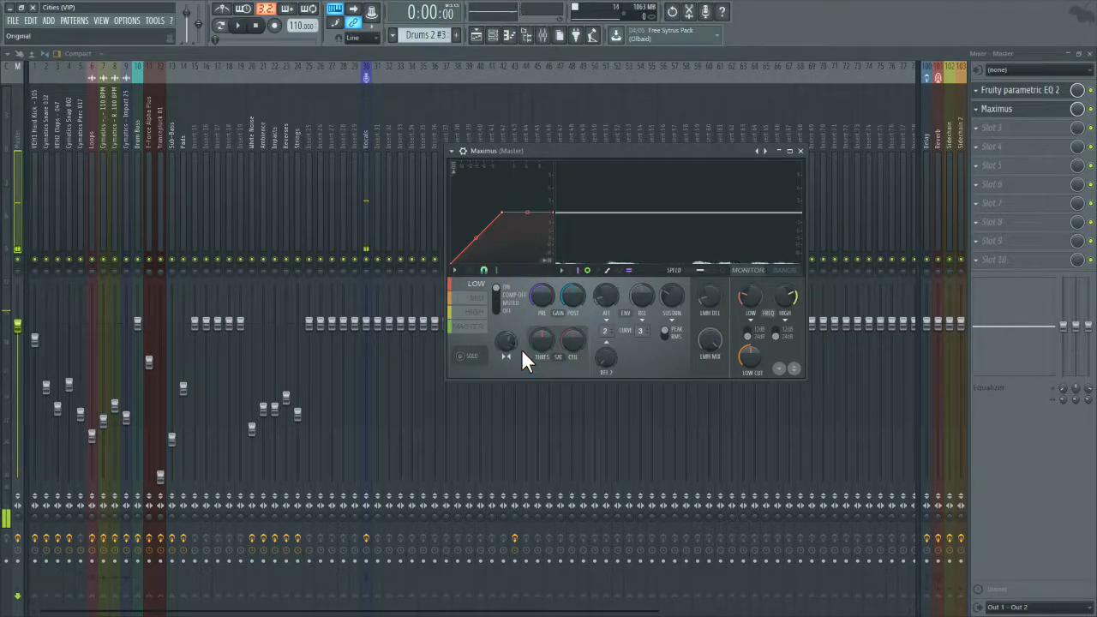
pyautogui.click(801, 151)
pyautogui.click(1019, 90)
pyautogui.click(764, 153)
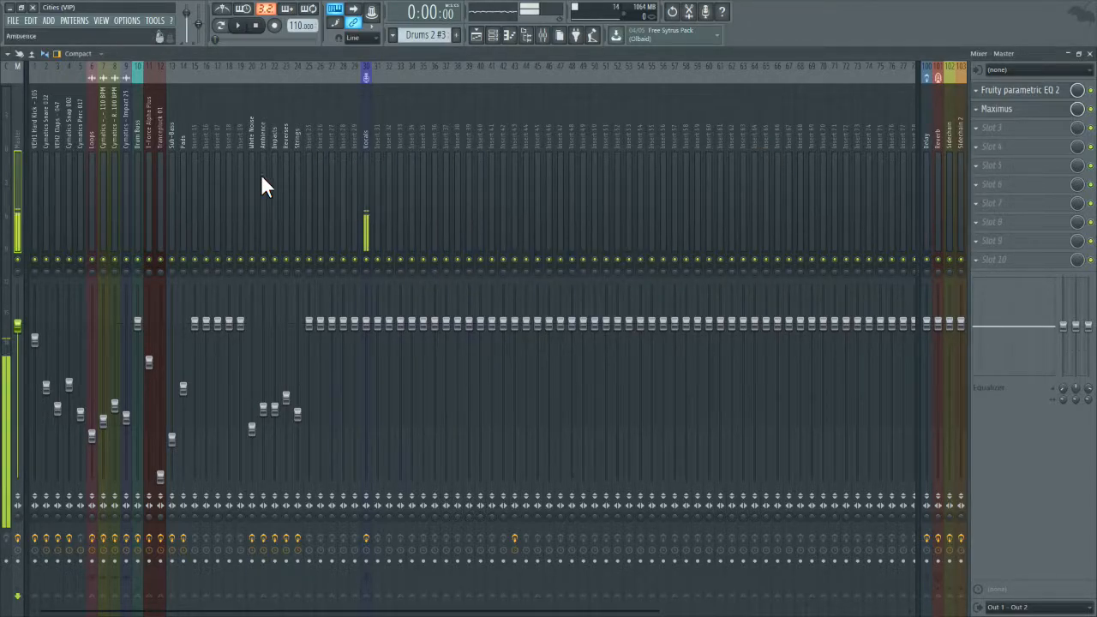
# Step: Inspect the stereo separation of the Master band in the Sub-Bass track's Maximus
pyautogui.click(177, 167)
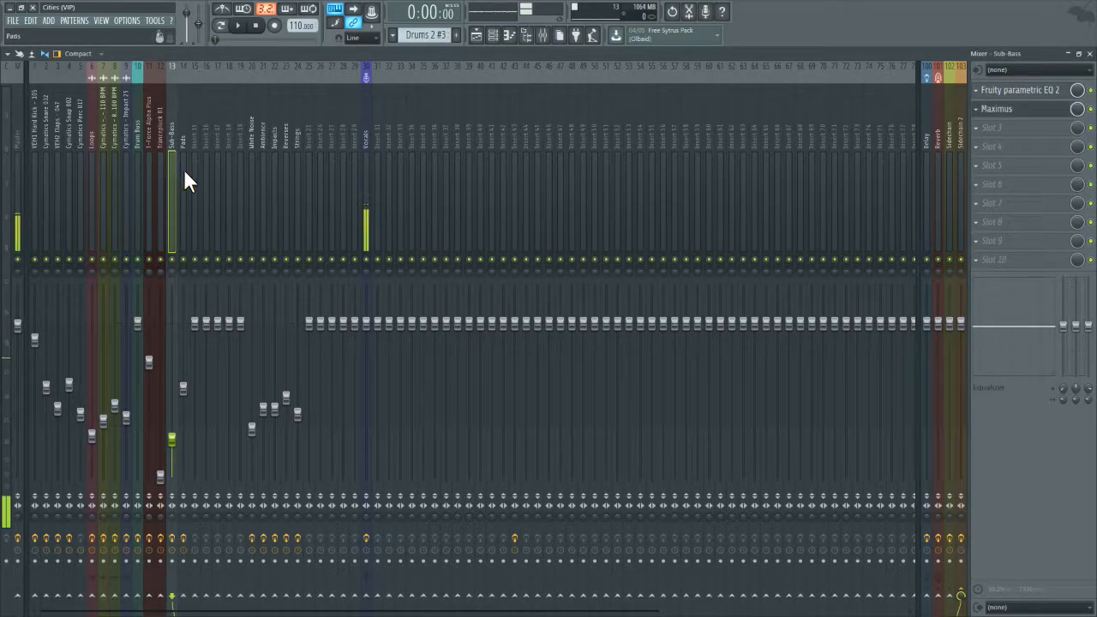
pyautogui.click(1009, 111)
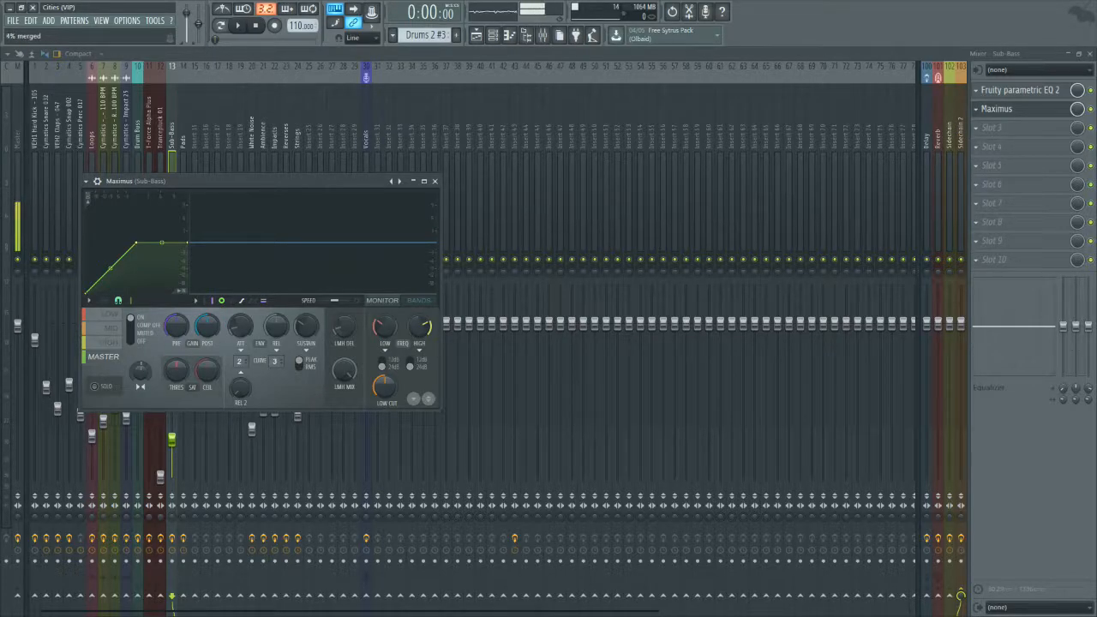
pyautogui.rightClick(142, 371)
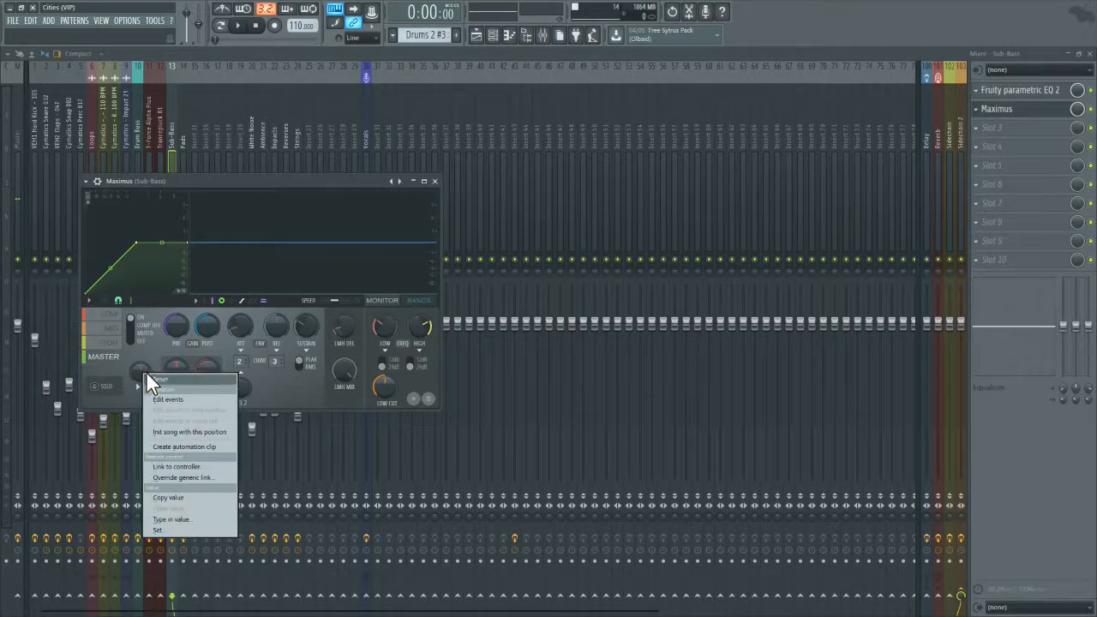
pyautogui.click(306, 209)
pyautogui.moveTo(308, 183); pyautogui.dragTo(554, 177)
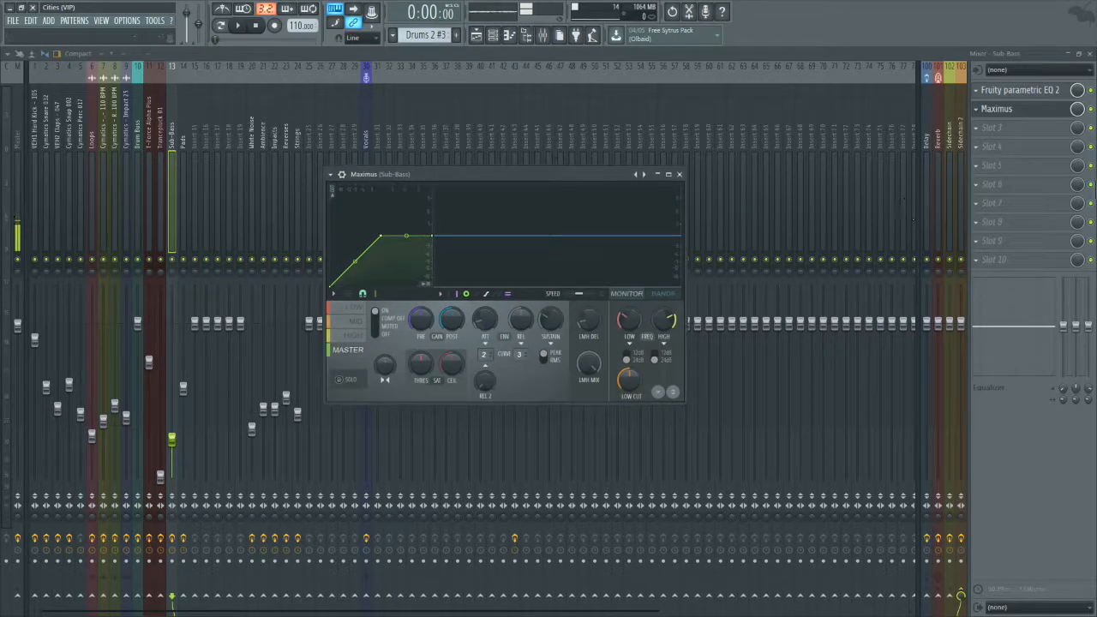
# Step: Return to the Playlist around bars 27 to 58 and audition Pattern 19 and Pattern 24, then stop playback
pyautogui.click(1088, 53)
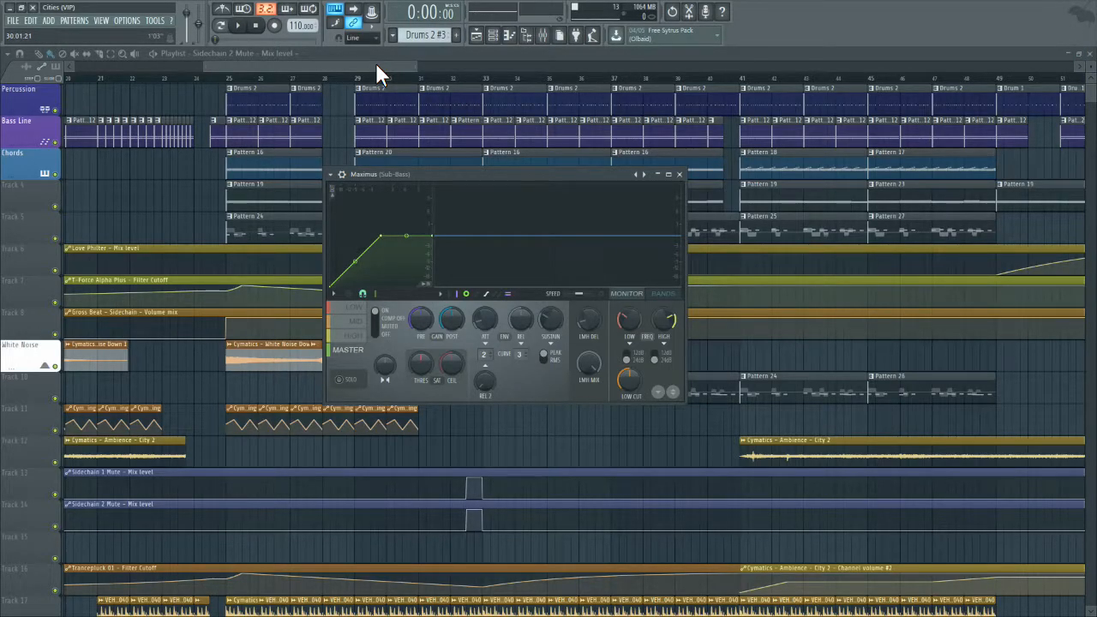
pyautogui.moveTo(376, 66); pyautogui.dragTo(423, 67)
pyautogui.click(309, 202)
pyautogui.click(236, 25)
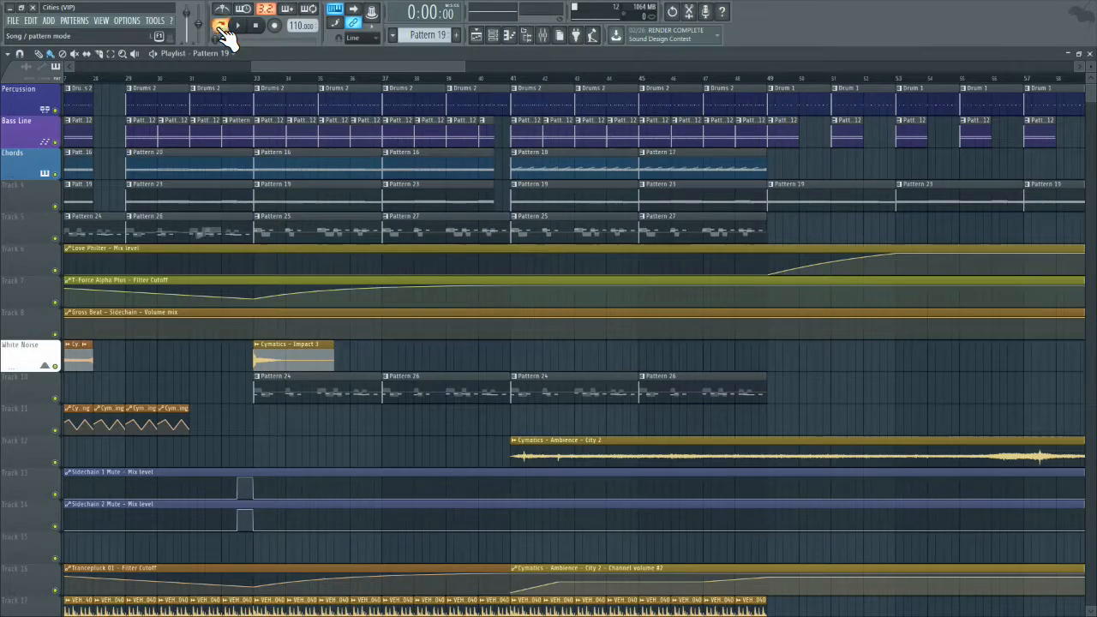
pyautogui.click(554, 399)
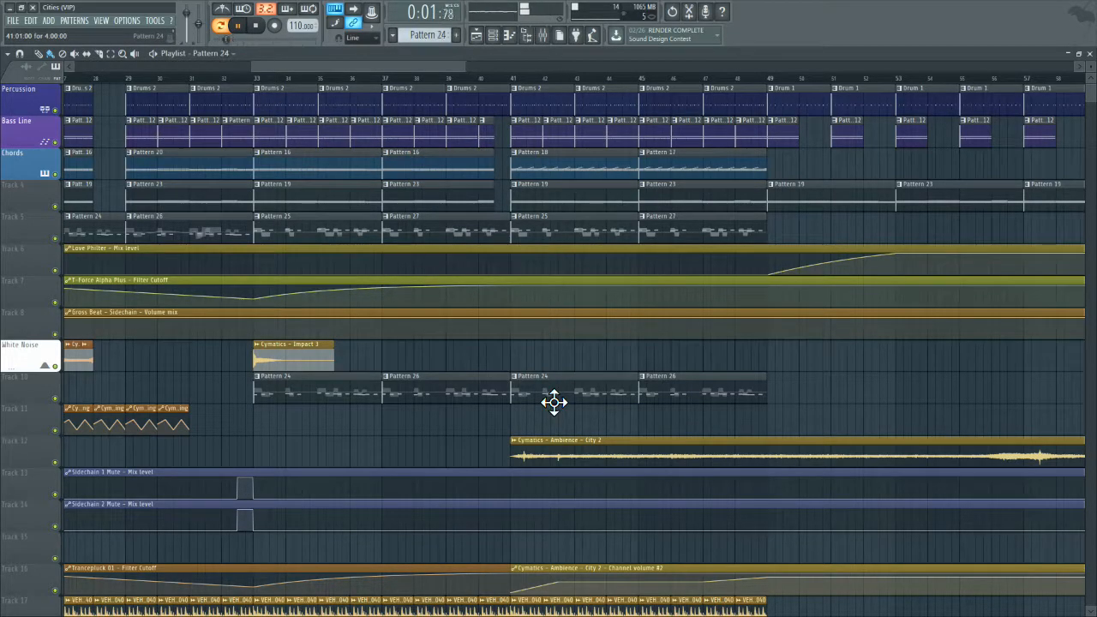
pyautogui.click(255, 27)
# Step: Play Pattern 24 on its own in pattern mode and check its levels in the mixer
pyautogui.click(224, 26)
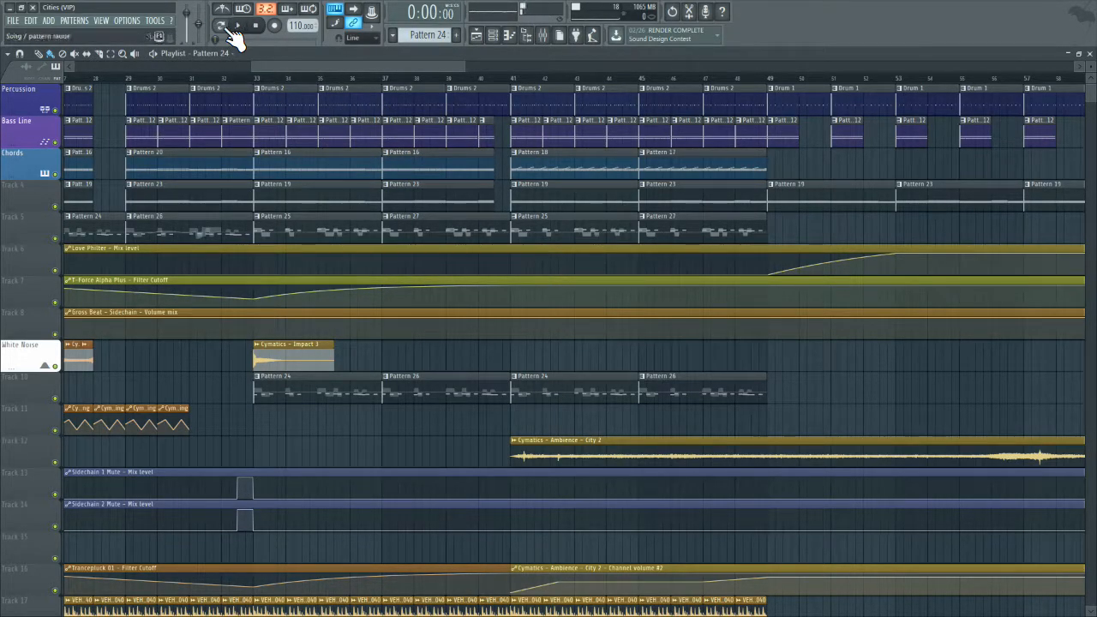
pyautogui.click(224, 27)
pyautogui.click(239, 28)
pyautogui.scroll(-1, 432, 475)
pyautogui.scroll(-1, 432, 476)
pyautogui.click(542, 36)
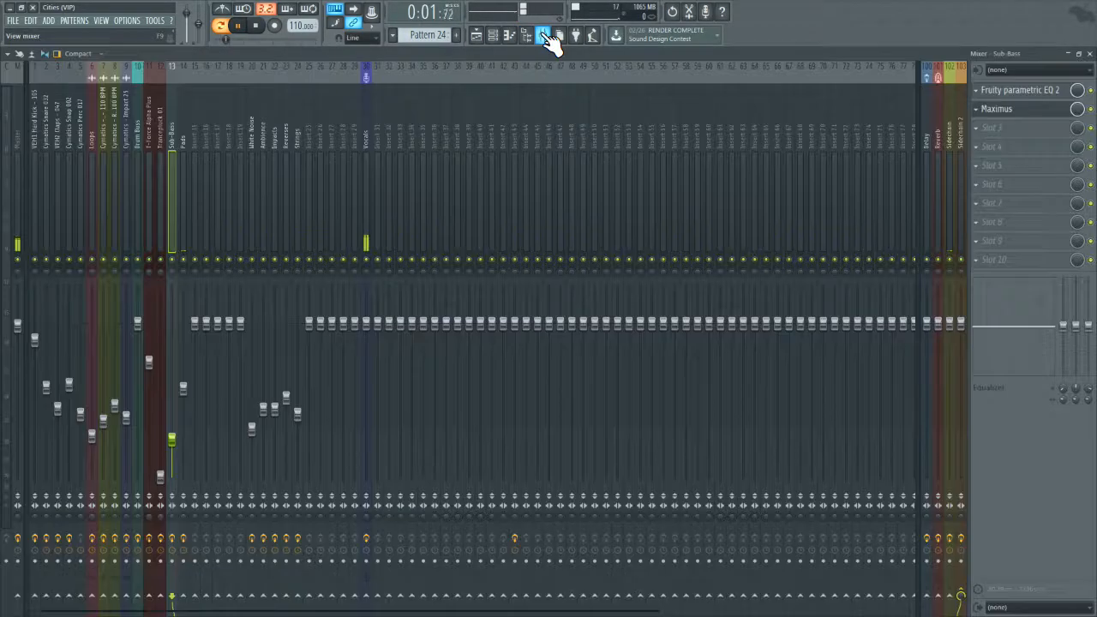
pyautogui.click(1089, 53)
# Step: Stop playback and look through the Playlist's automation, loop and effect tracks
pyautogui.scroll(-1, 284, 345)
pyautogui.scroll(-1, 291, 352)
pyautogui.click(256, 75)
pyautogui.click(255, 26)
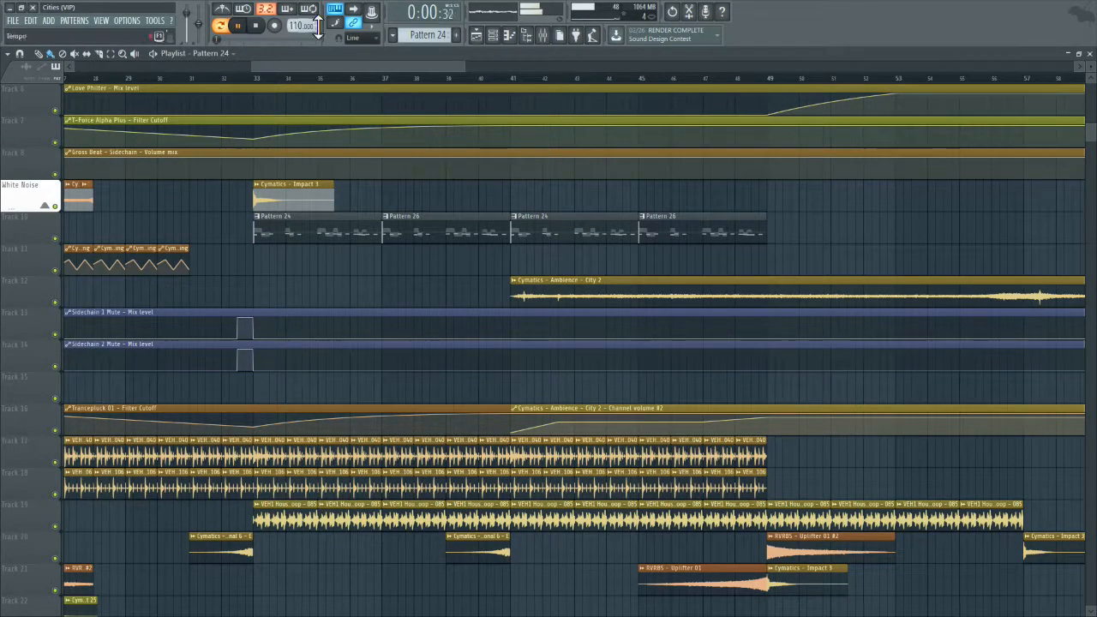
pyautogui.click(256, 26)
pyautogui.scroll(-3, 441, 485)
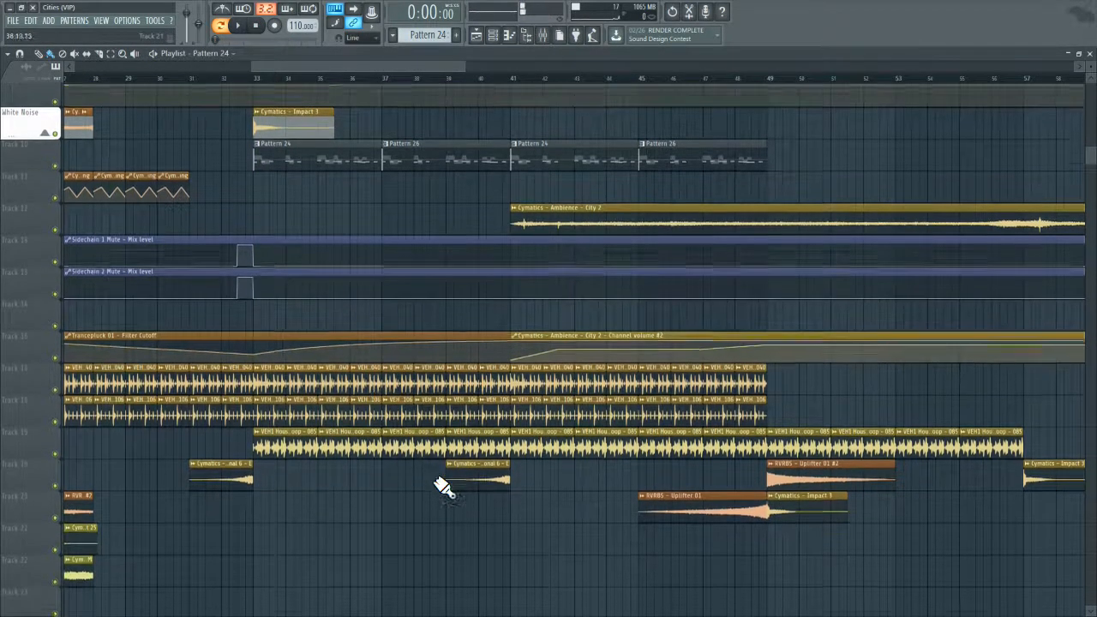
pyautogui.scroll(3, 446, 494)
pyautogui.scroll(3, 446, 493)
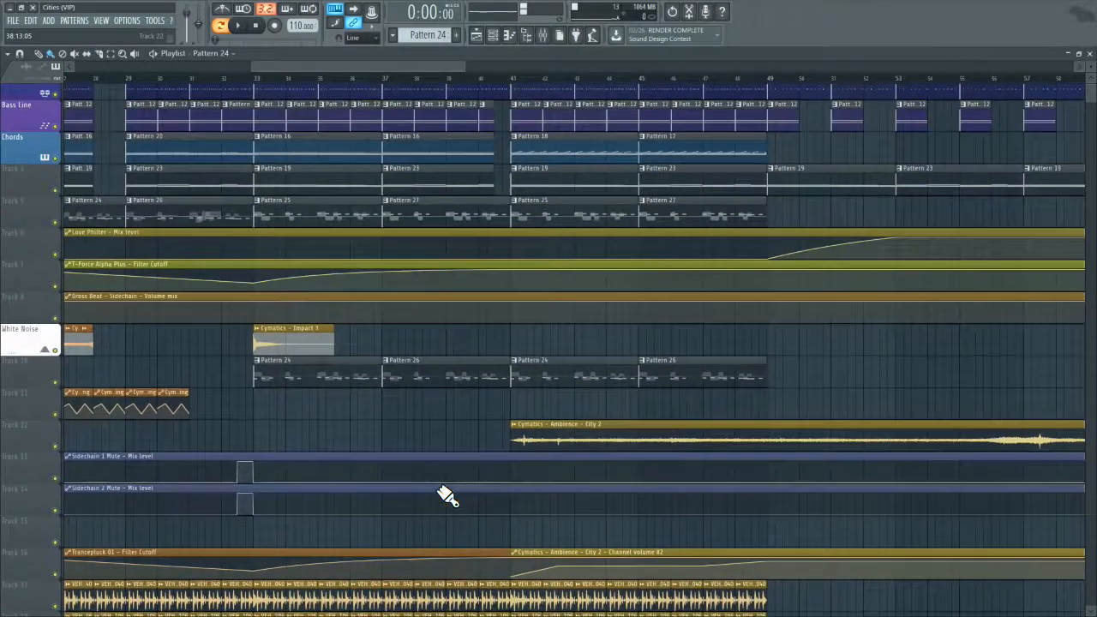
# Step: Audition Pattern 25 and Pattern 24, check which mixer tracks they feed, and stop playback
pyautogui.click(299, 232)
pyautogui.click(237, 26)
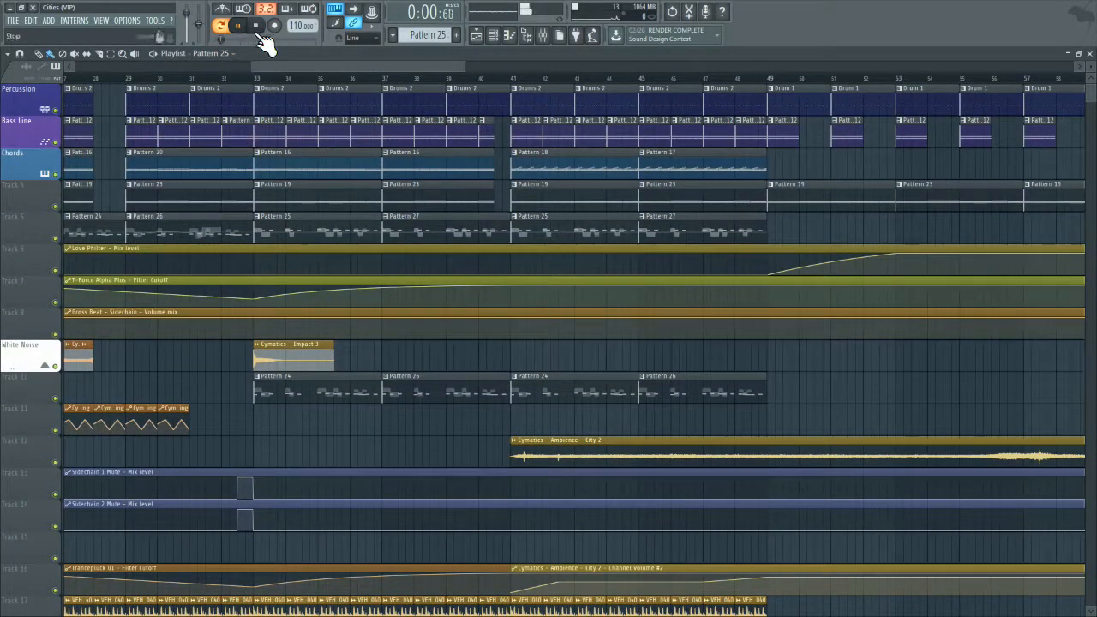
pyautogui.click(311, 378)
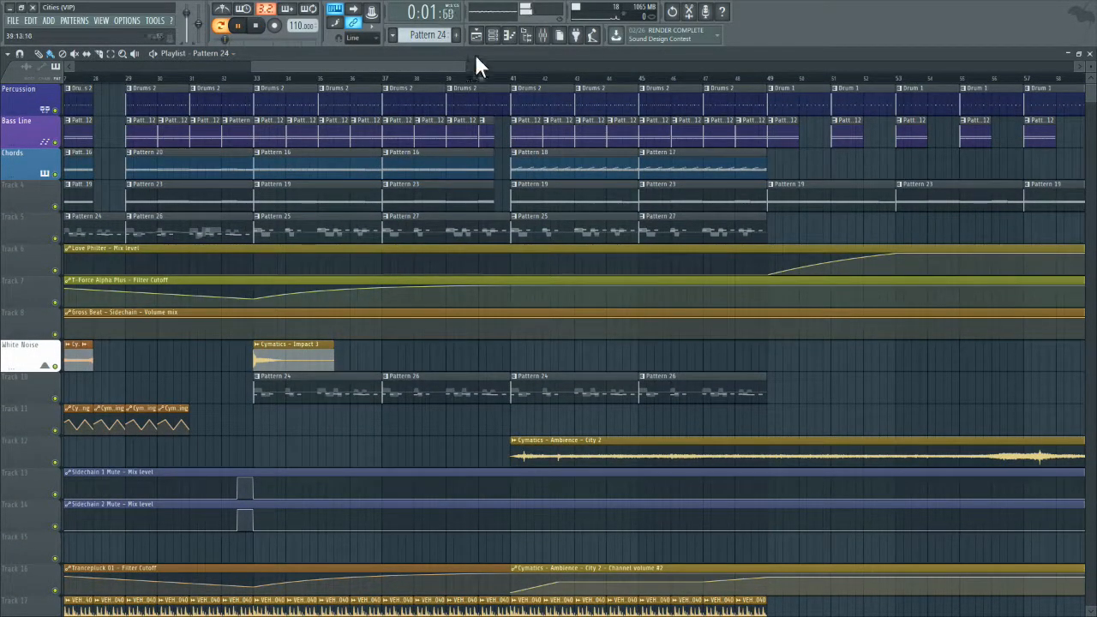
pyautogui.click(542, 35)
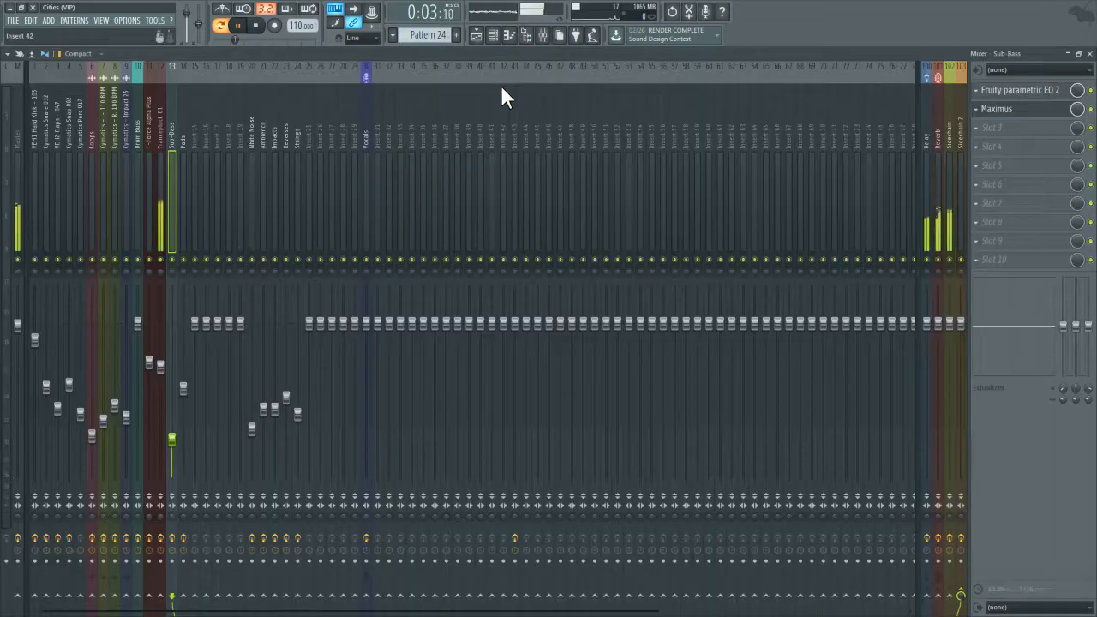
pyautogui.click(255, 25)
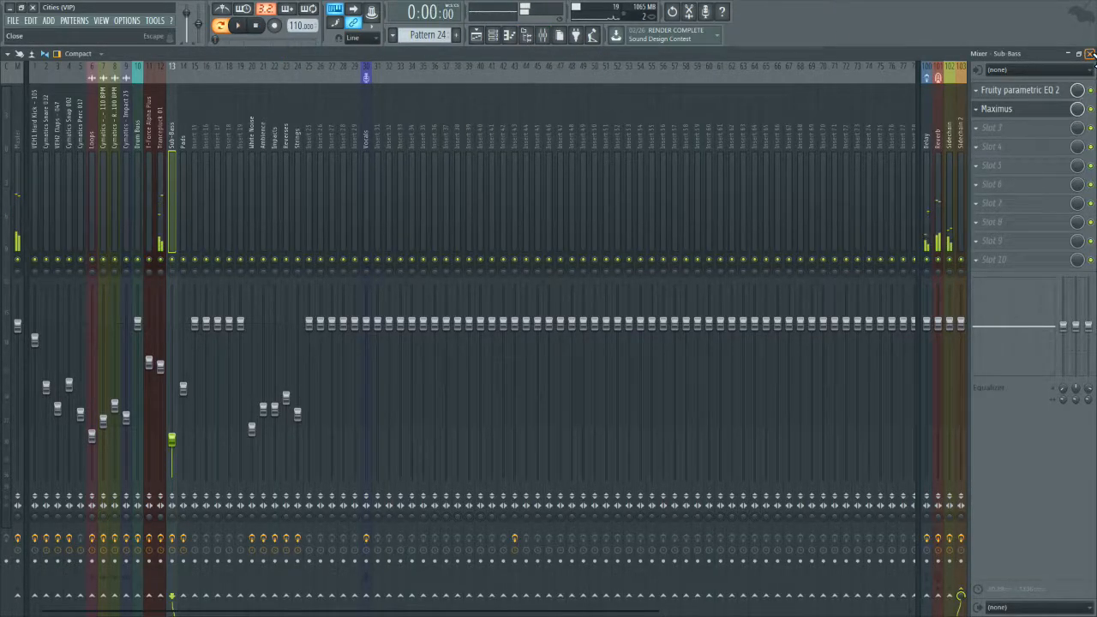
pyautogui.click(1089, 53)
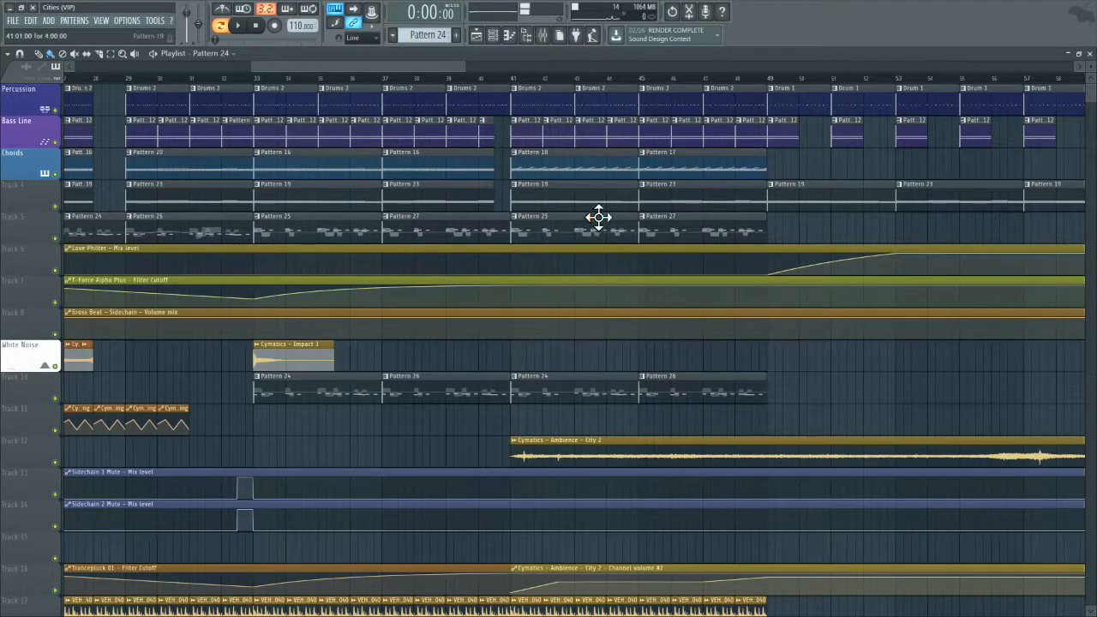
# Step: Show more of the arrangement in the Playlist and play it in song mode from bar 33
pyautogui.moveTo(465, 66); pyautogui.dragTo(865, 67)
pyautogui.scroll(-7, 383, 430)
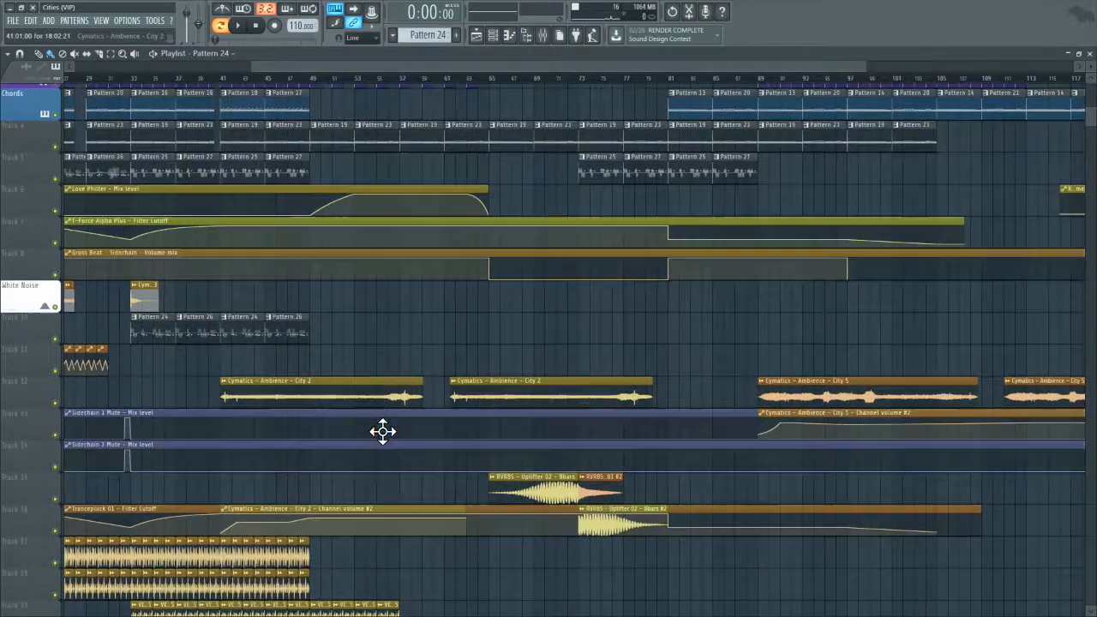
pyautogui.scroll(7, 382, 431)
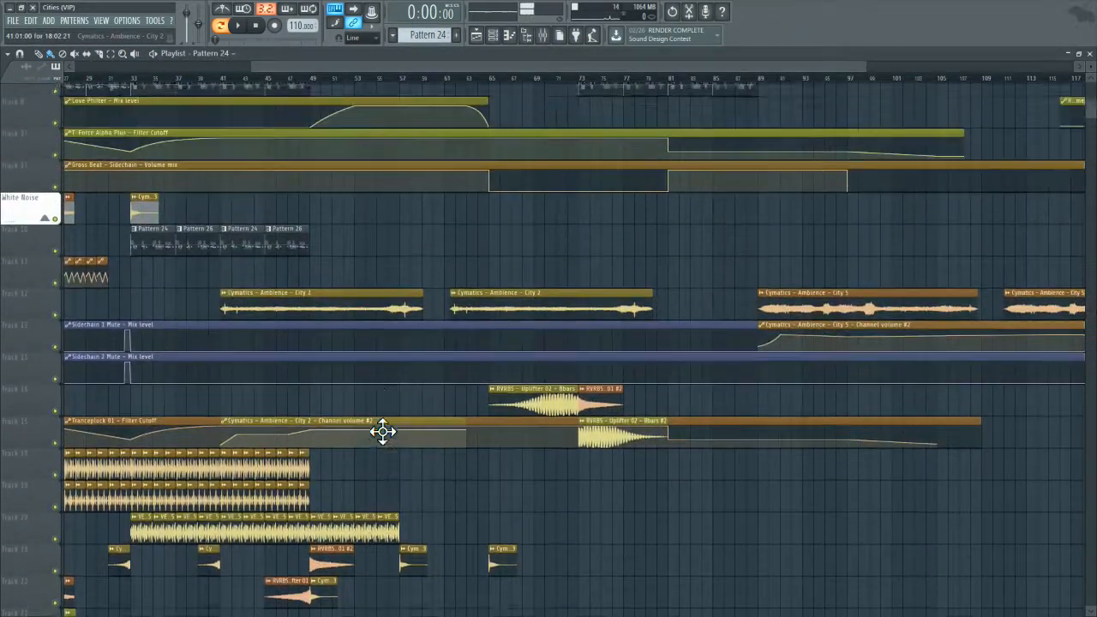
pyautogui.click(144, 79)
pyautogui.press('l')
pyautogui.click(239, 27)
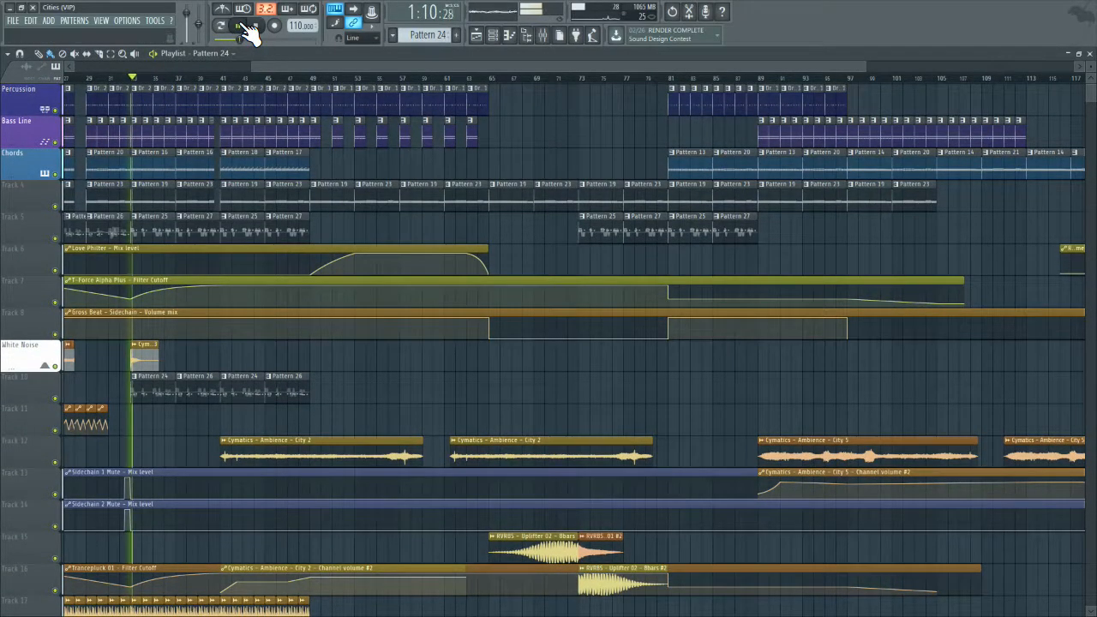
# Step: Solo the Sub-Bass mixer track during playback, then return to the Playlist and stop the song
pyautogui.click(544, 34)
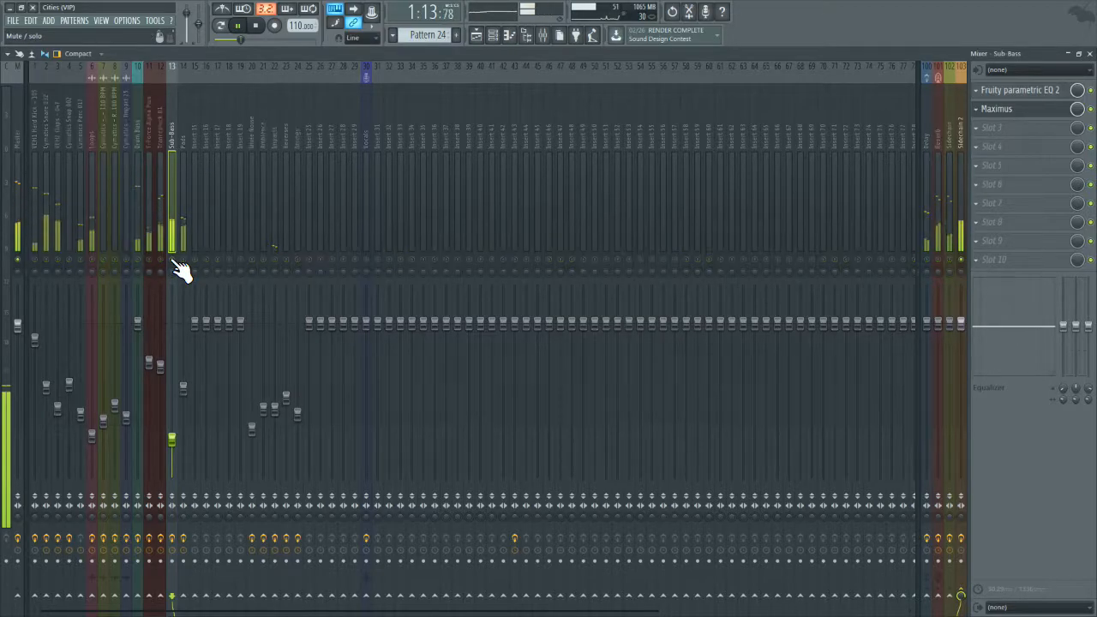
pyautogui.click(1089, 54)
pyautogui.click(255, 27)
# Step: Play the Bass Line's Pattern 12 in pattern mode, checking its channels and the soloed Sub-Bass levels in the mixer
pyautogui.click(149, 108)
pyautogui.click(135, 133)
pyautogui.scroll(3, 101, 88)
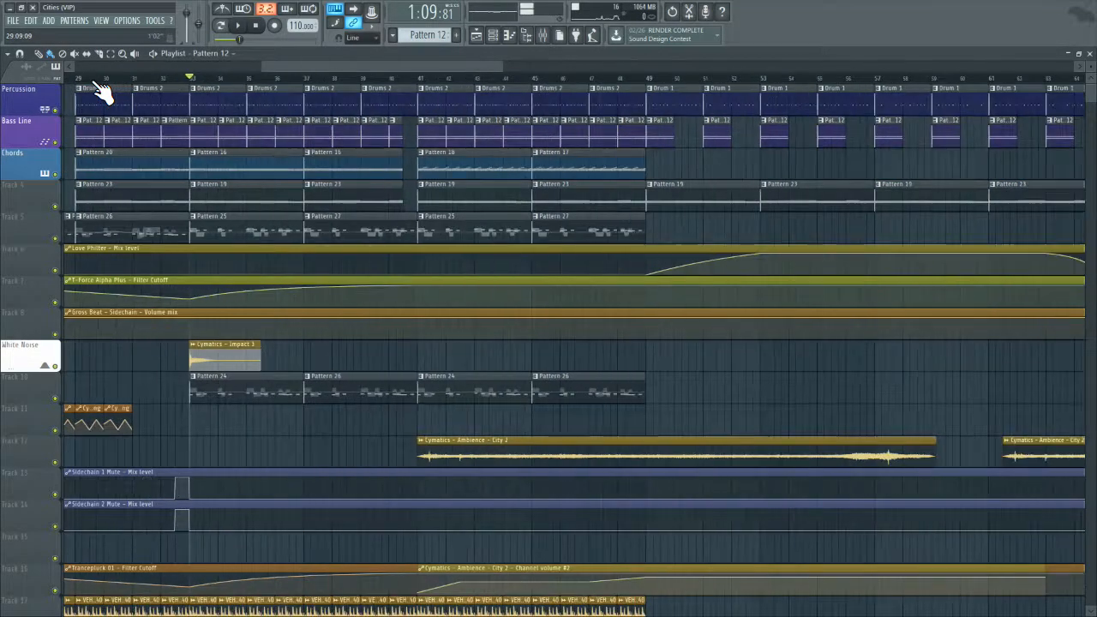
pyautogui.click(509, 35)
pyautogui.click(237, 26)
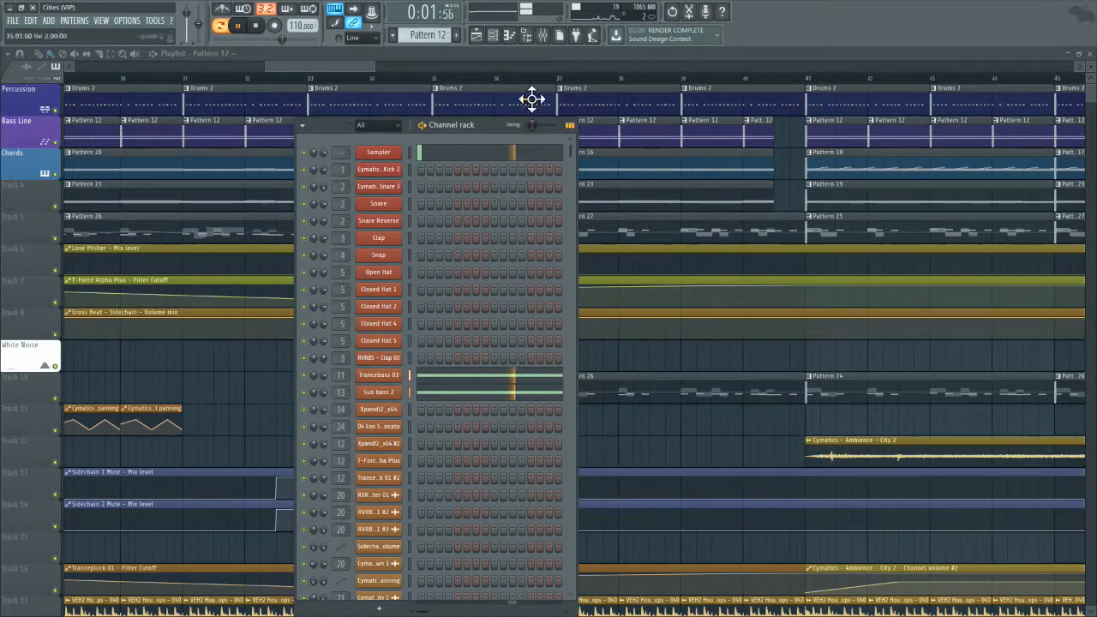
pyautogui.click(545, 35)
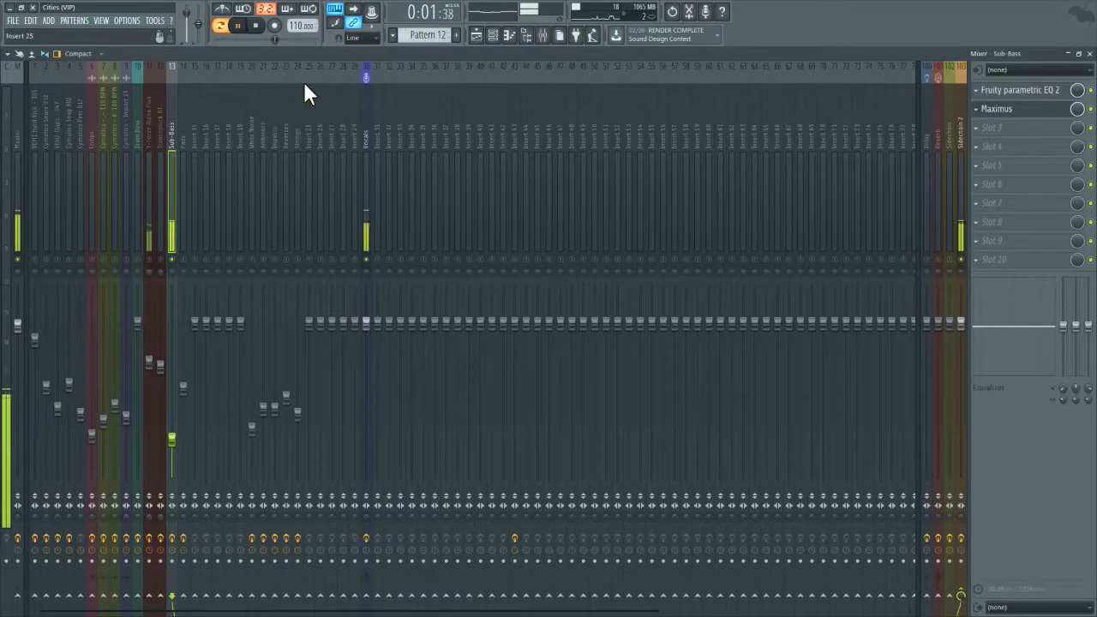
pyautogui.click(256, 26)
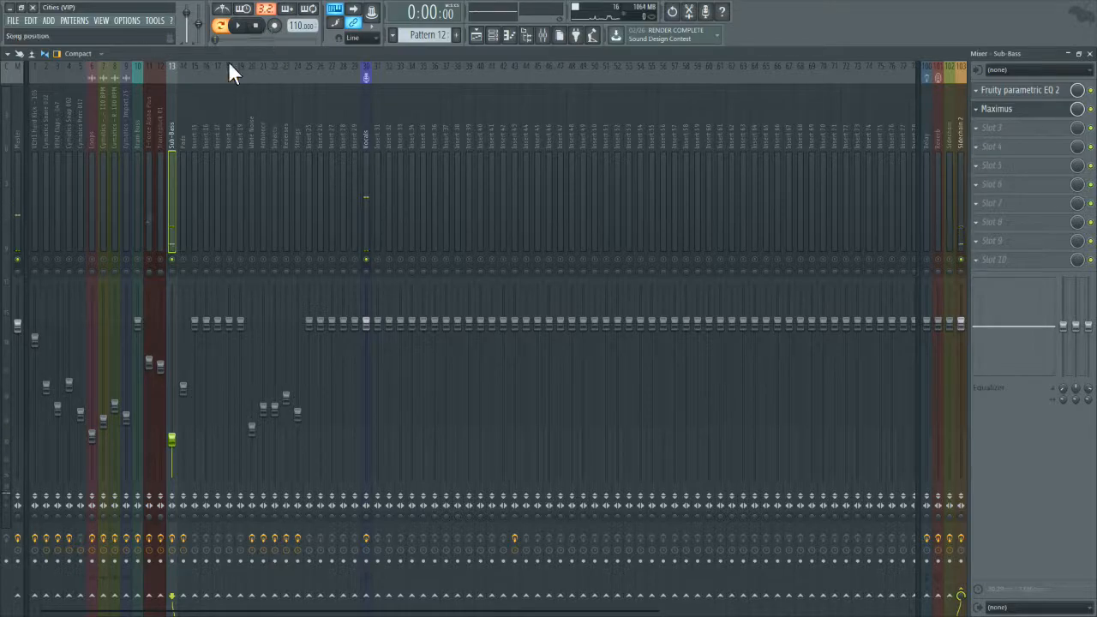
# Step: Unmute the T-Force Alpha Plus mixer track, mute Sub-Bass, and play Pattern 12
pyautogui.click(149, 258)
pyautogui.click(172, 259)
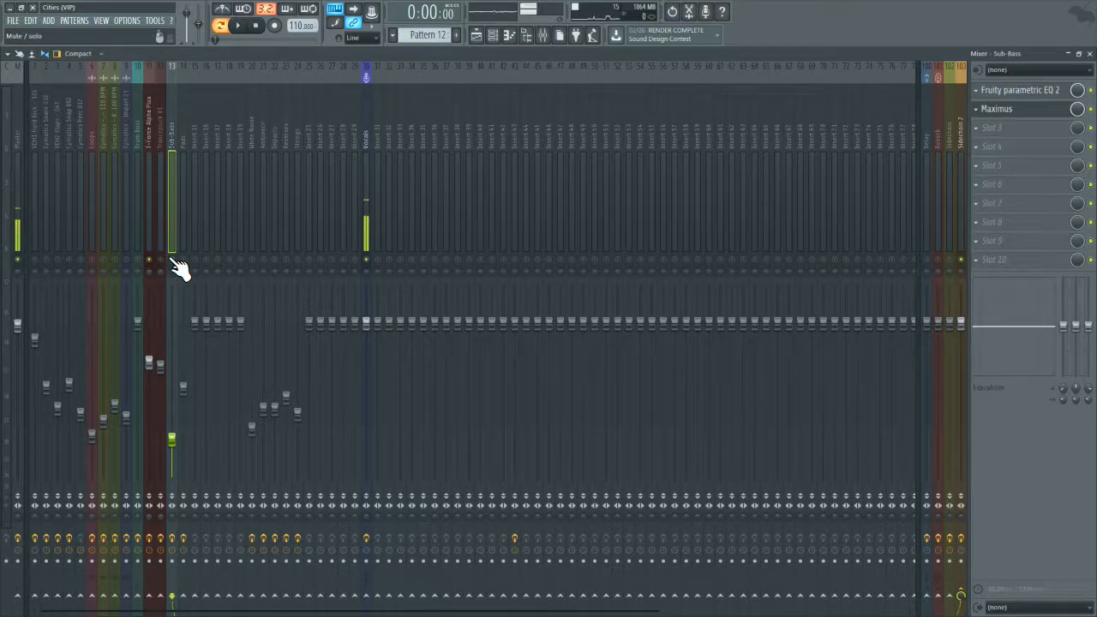
pyautogui.click(238, 26)
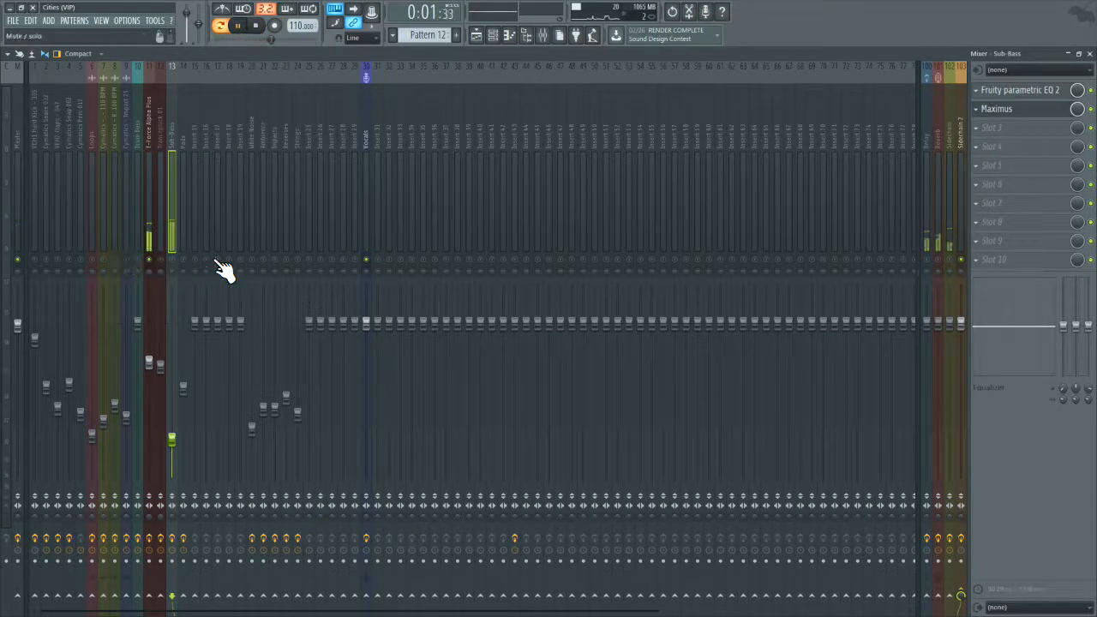
# Step: Unmute the Sidechain, Delay and Reverb send tracks in the mixer while Pattern 12 plays
pyautogui.click(949, 260)
pyautogui.click(926, 260)
pyautogui.click(937, 259)
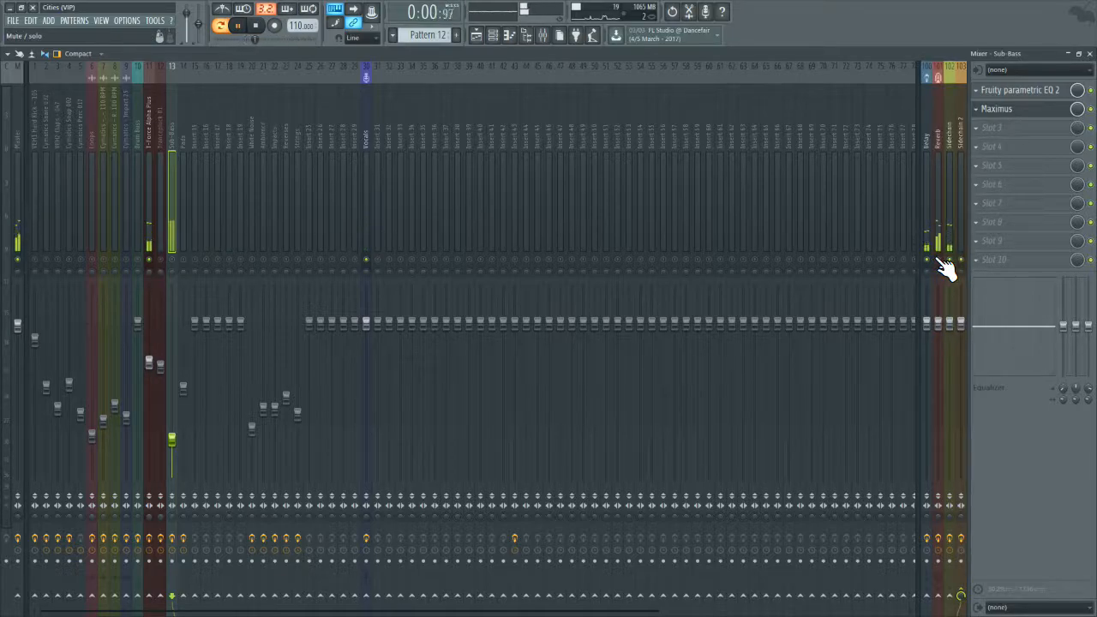
# Step: Lower the wet level of Fruity Reeverb 2 on the Reverb mixer track, close the plugin and stop playback
pyautogui.click(937, 246)
pyautogui.click(1012, 92)
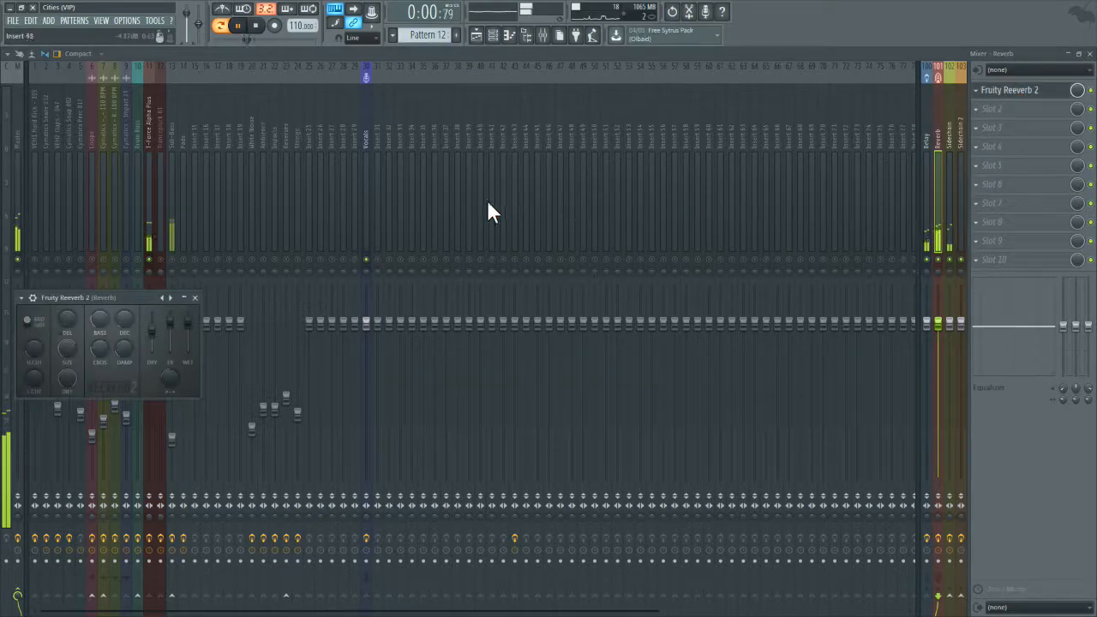
pyautogui.moveTo(188, 323); pyautogui.dragTo(187, 335)
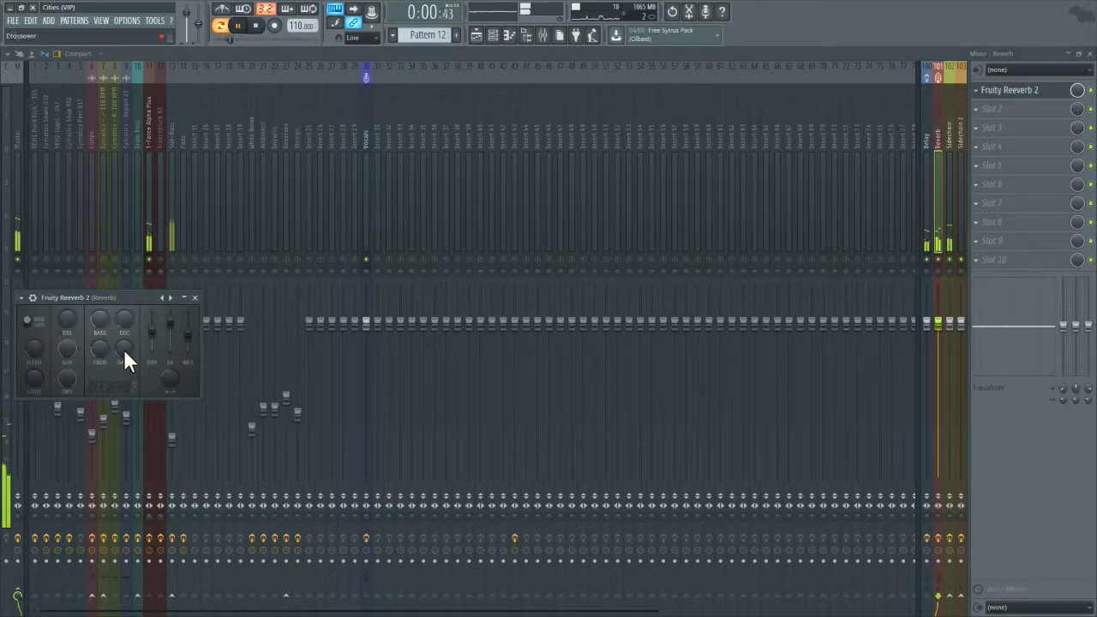
pyautogui.moveTo(189, 333); pyautogui.dragTo(192, 337)
pyautogui.click(195, 297)
pyautogui.press('space')
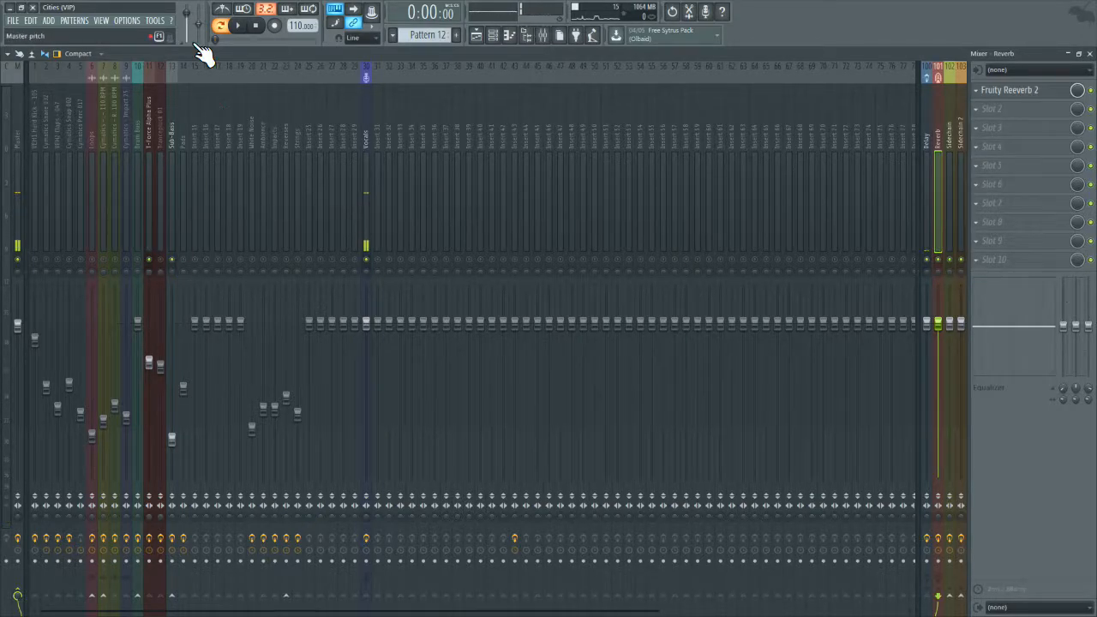
# Step: Play Pattern 12 with T-Force Alpha Plus and Sub-Bass together, and inspect Maximus on the Sub-Bass track
pyautogui.click(243, 29)
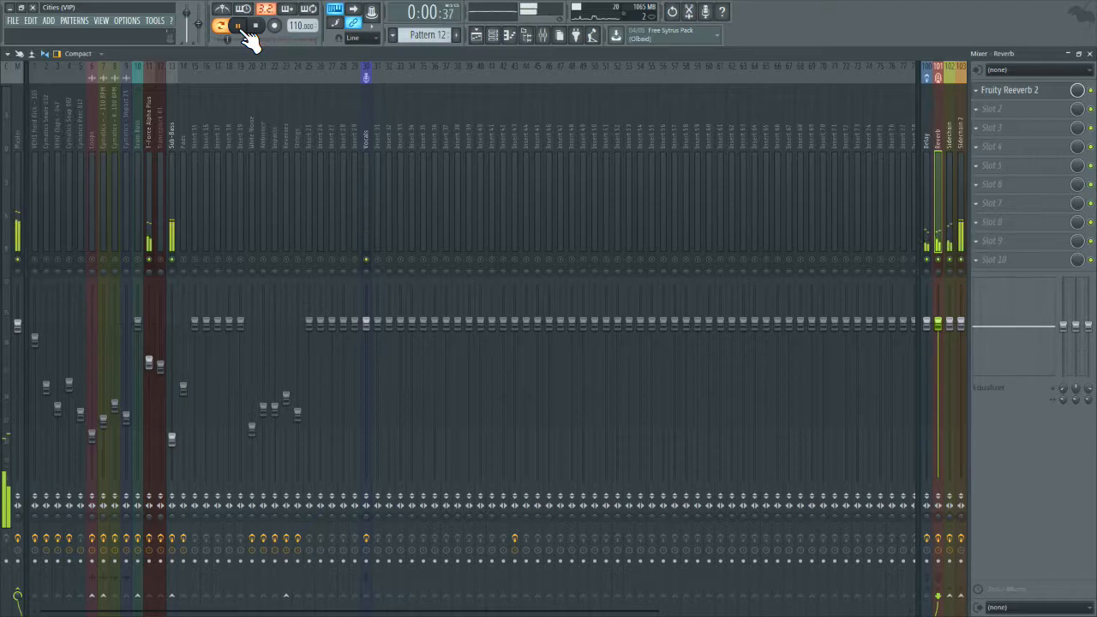
pyautogui.click(257, 28)
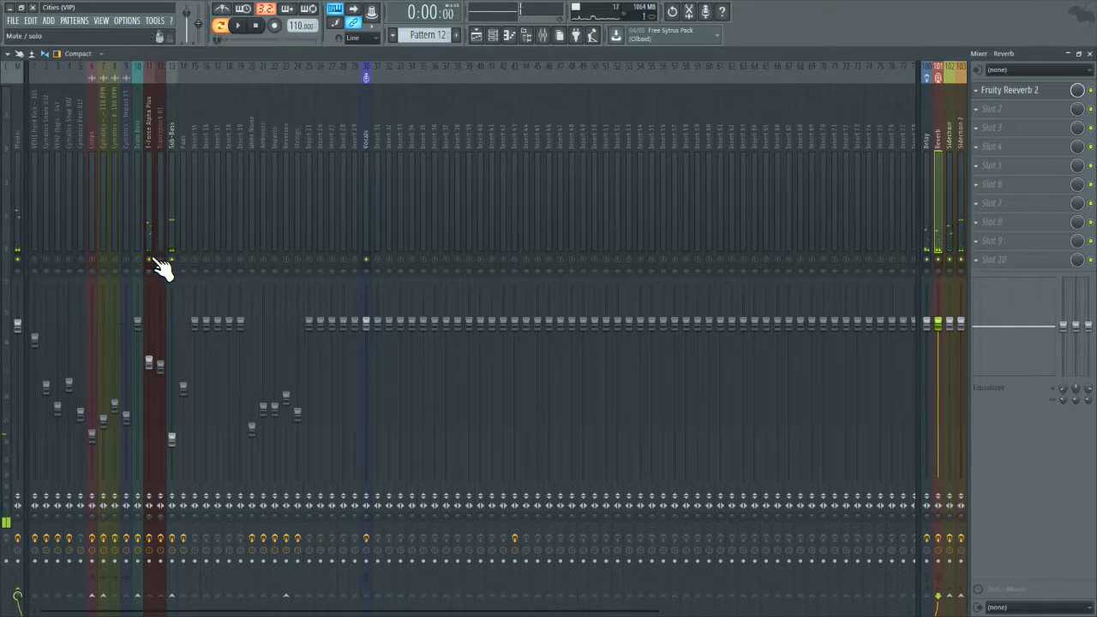
pyautogui.click(175, 228)
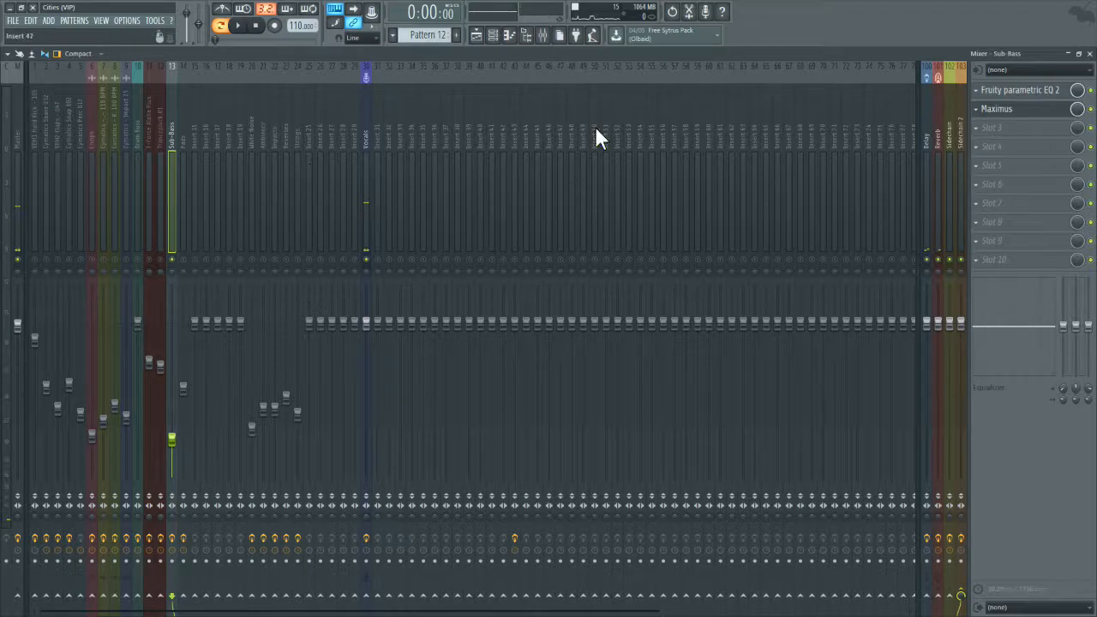
pyautogui.click(1009, 113)
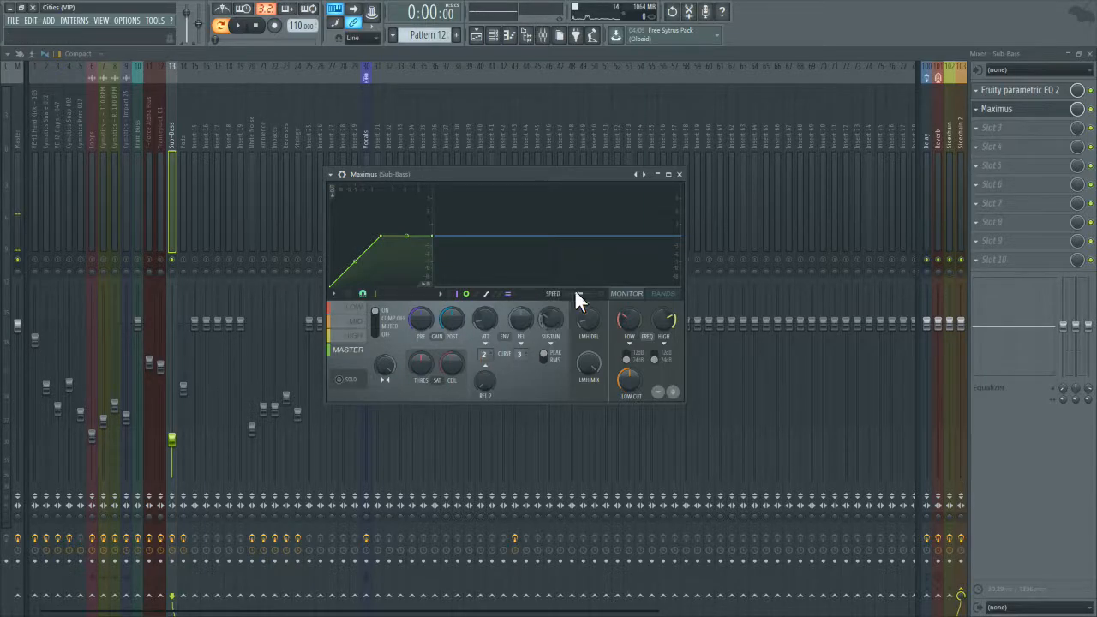
pyautogui.click(679, 174)
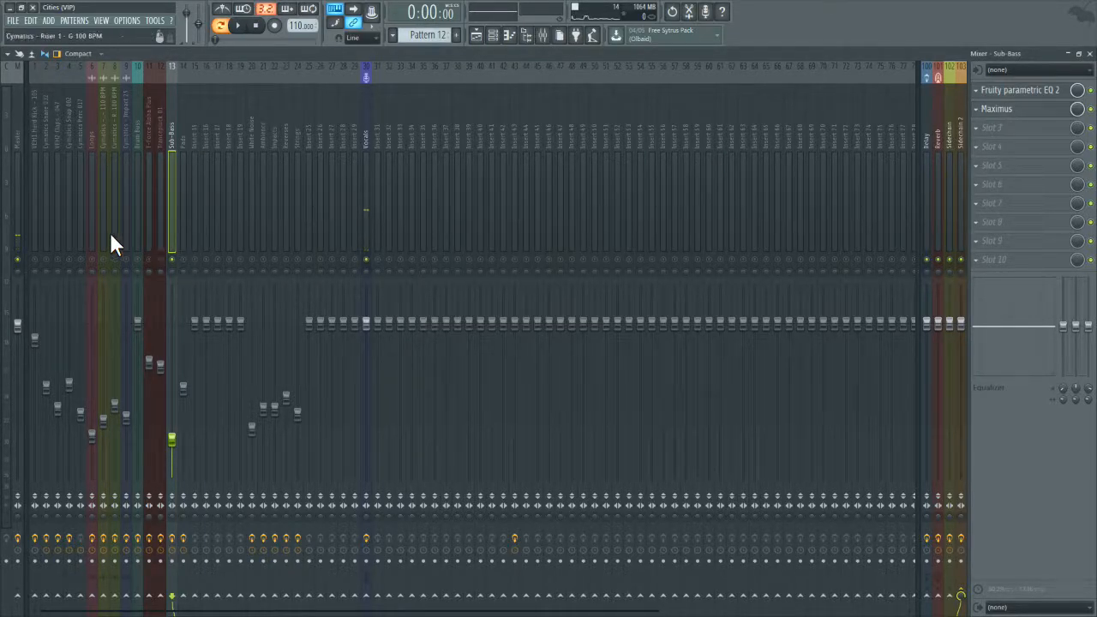
# Step: Unsolo Sub-Bass and show the master band of Maximus on the VEH1 Hard Kick track
pyautogui.rightClick(170, 261)
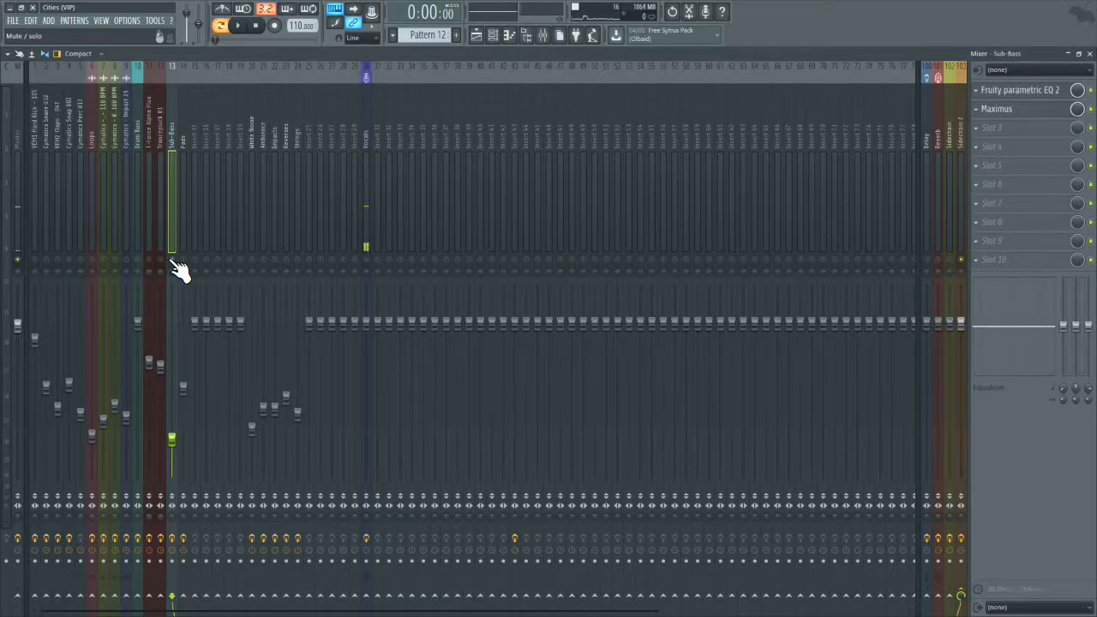
pyautogui.click(35, 193)
pyautogui.click(1005, 109)
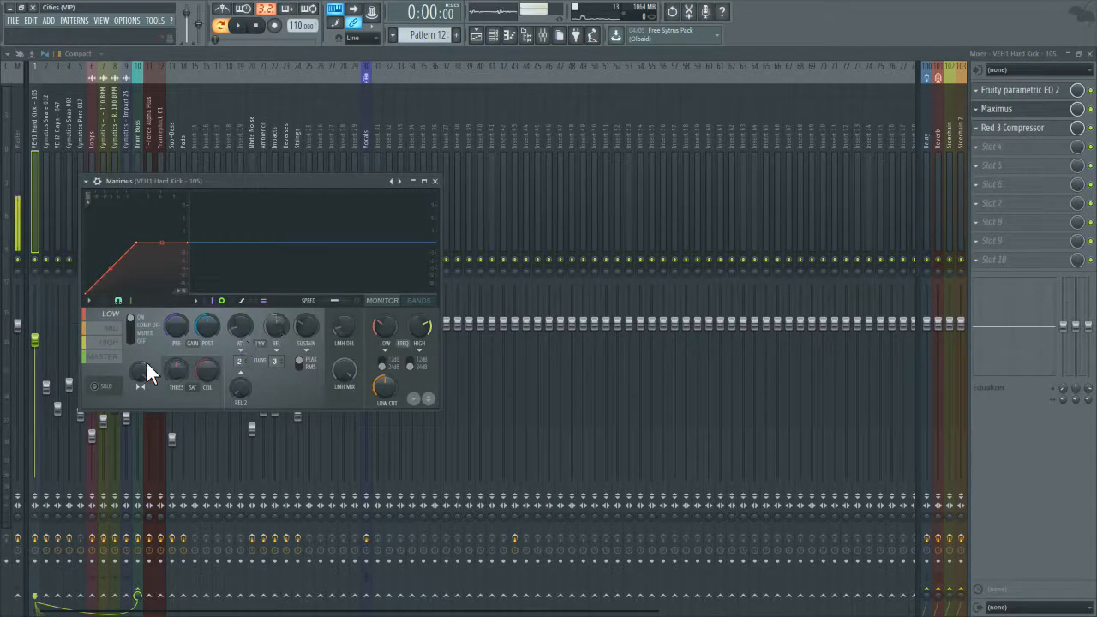
pyautogui.click(101, 358)
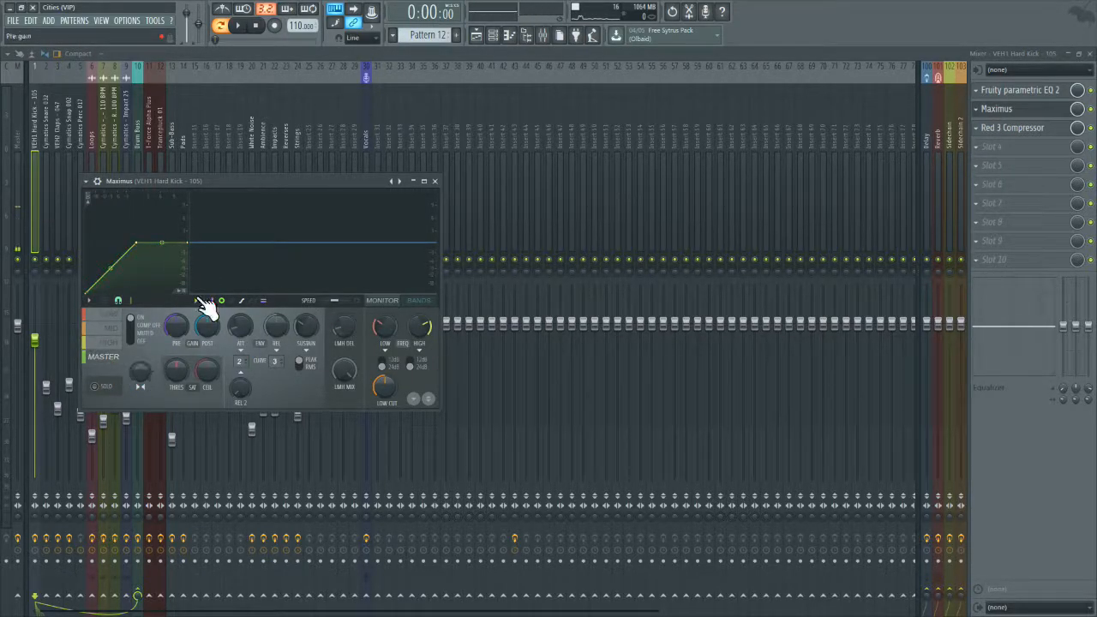
# Step: Solo the VEH1 Hard Kick mixer track and unmute the Vocals track
pyautogui.click(59, 119)
pyautogui.click(33, 232)
pyautogui.click(34, 260)
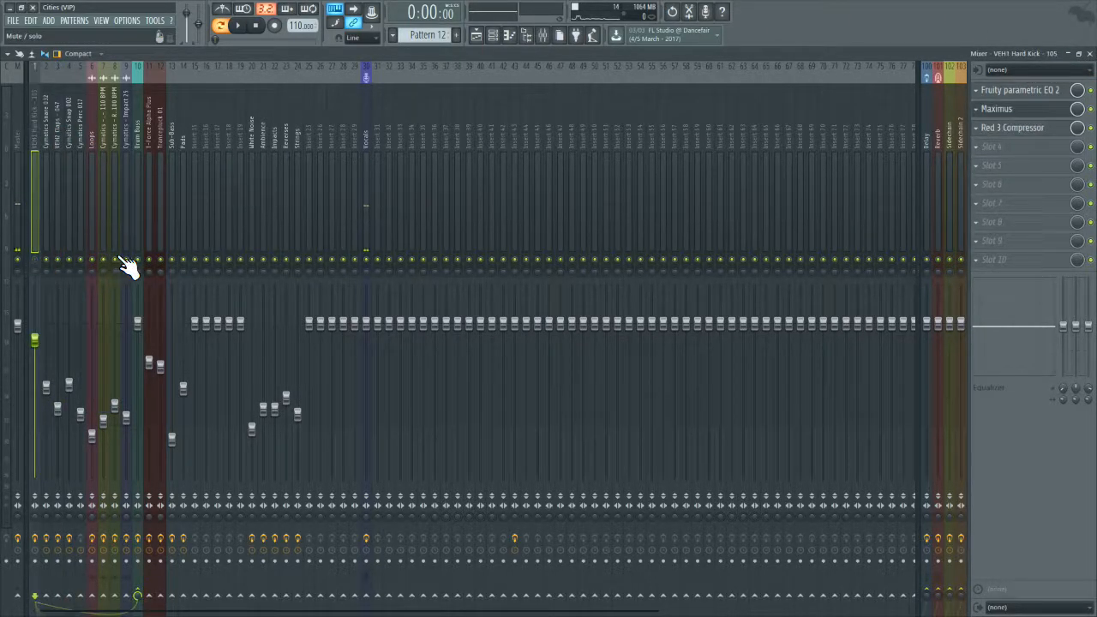
pyautogui.rightClick(34, 260)
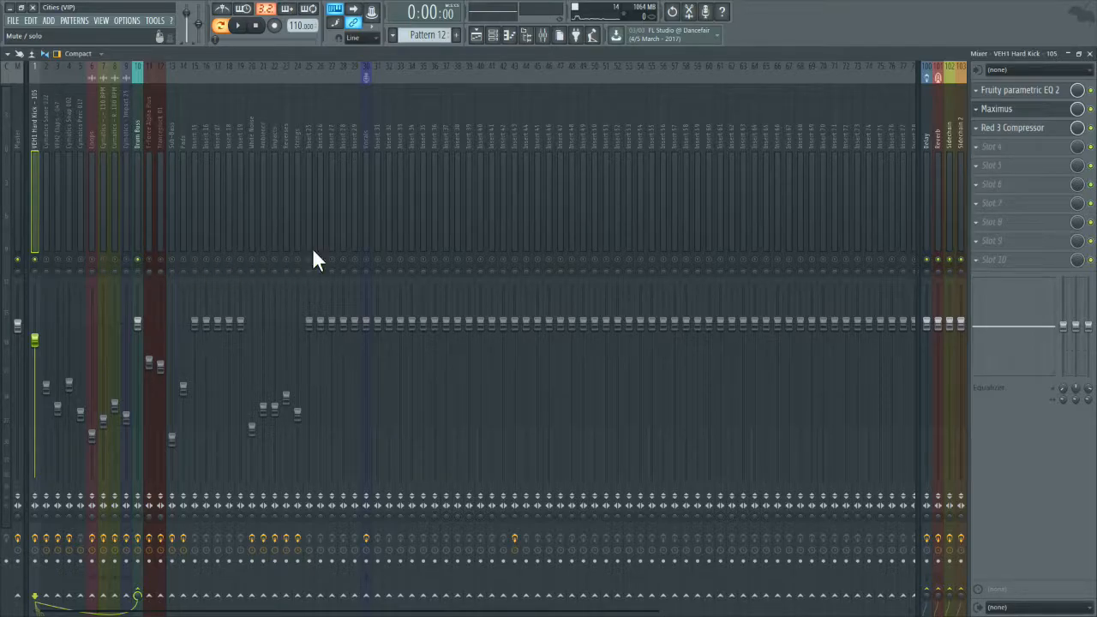
pyautogui.click(356, 259)
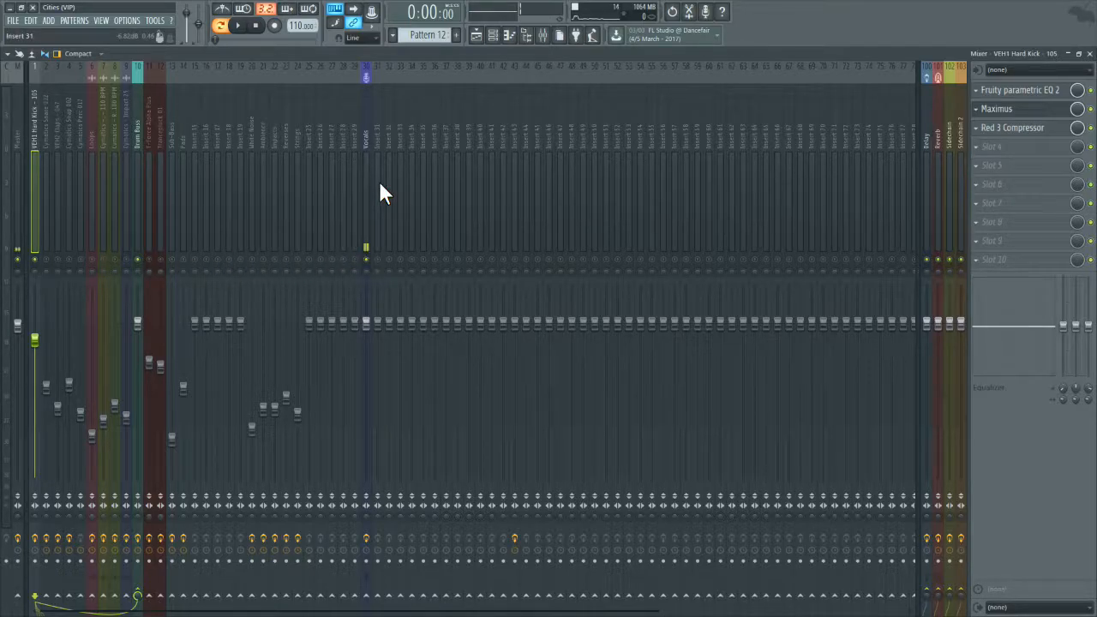
# Step: Show the wider arrangement in the Playlist, pick the Drums 2 pattern from the Percussion track and play it
pyautogui.click(1089, 54)
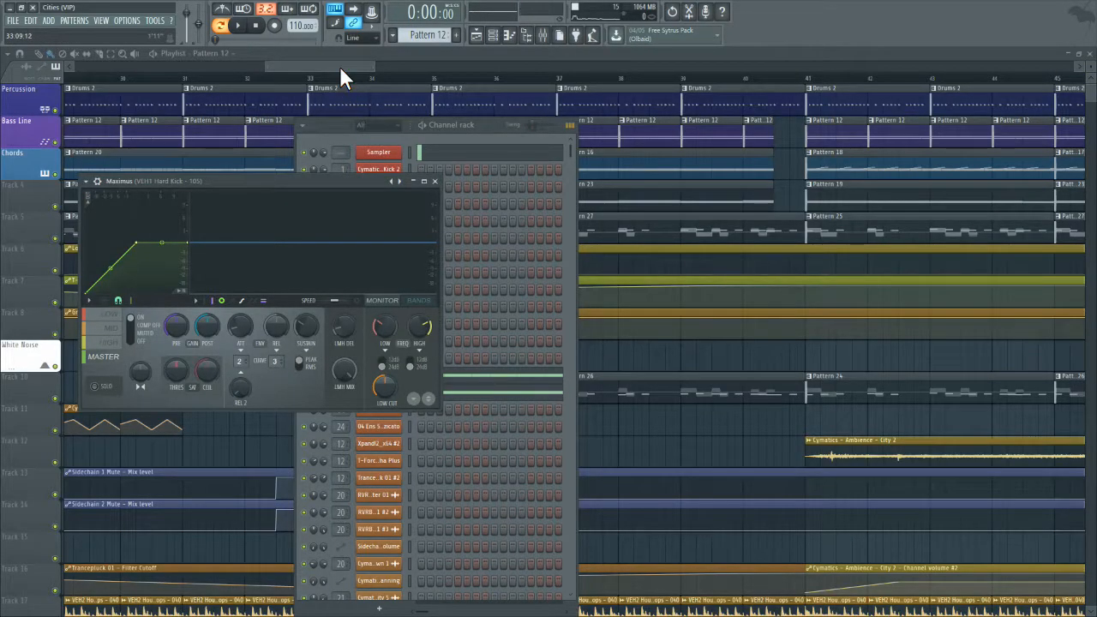
pyautogui.click(339, 66)
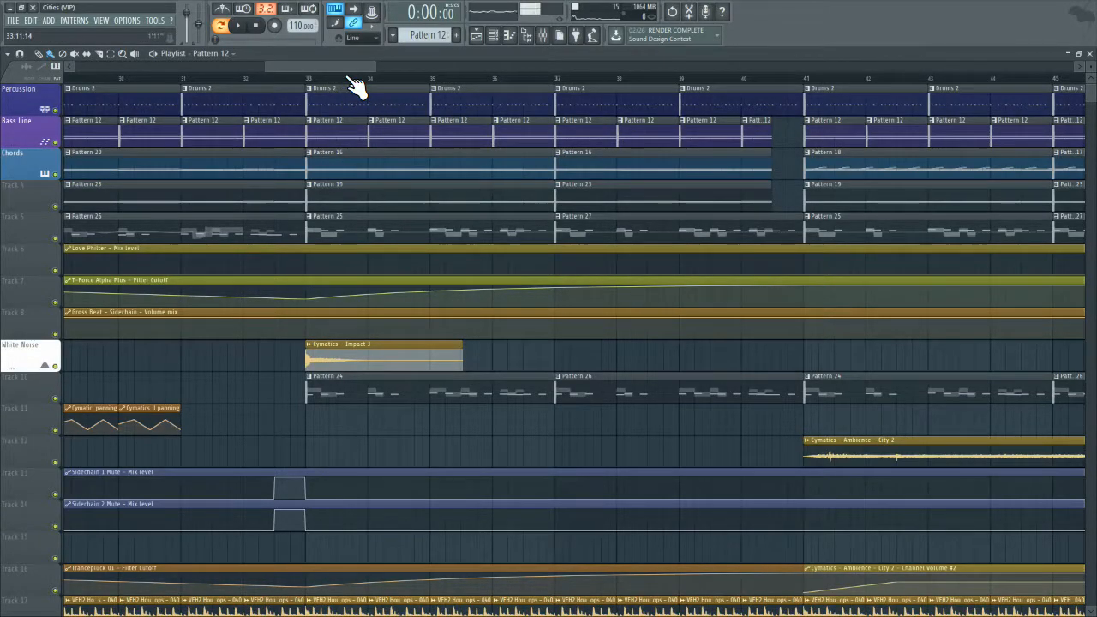
pyautogui.moveTo(326, 66); pyautogui.dragTo(112, 81)
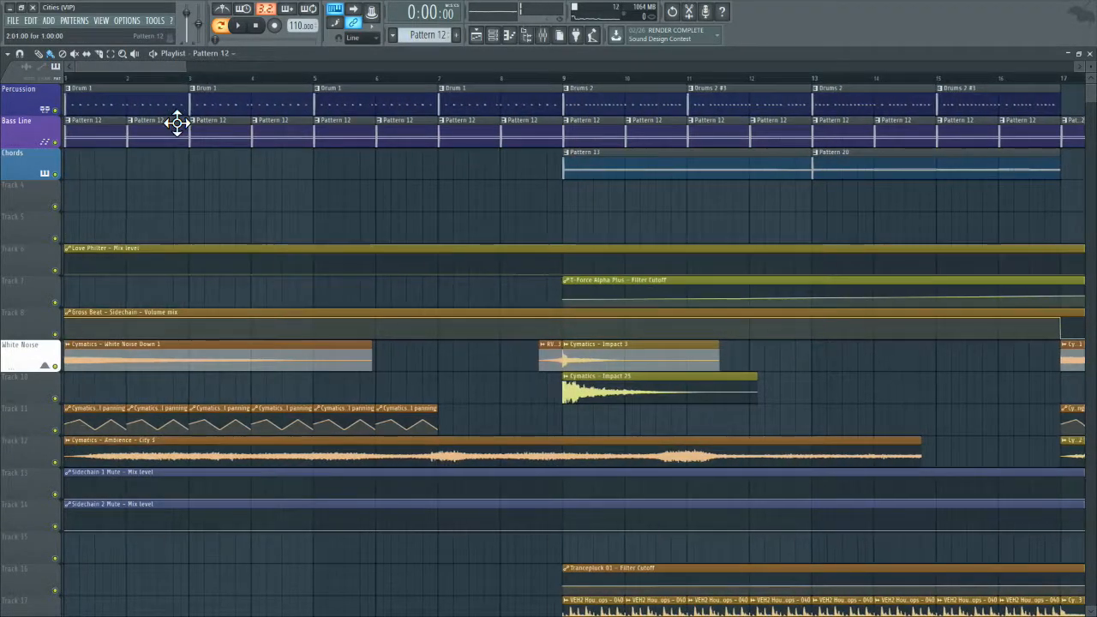
pyautogui.moveTo(186, 66); pyautogui.dragTo(563, 90)
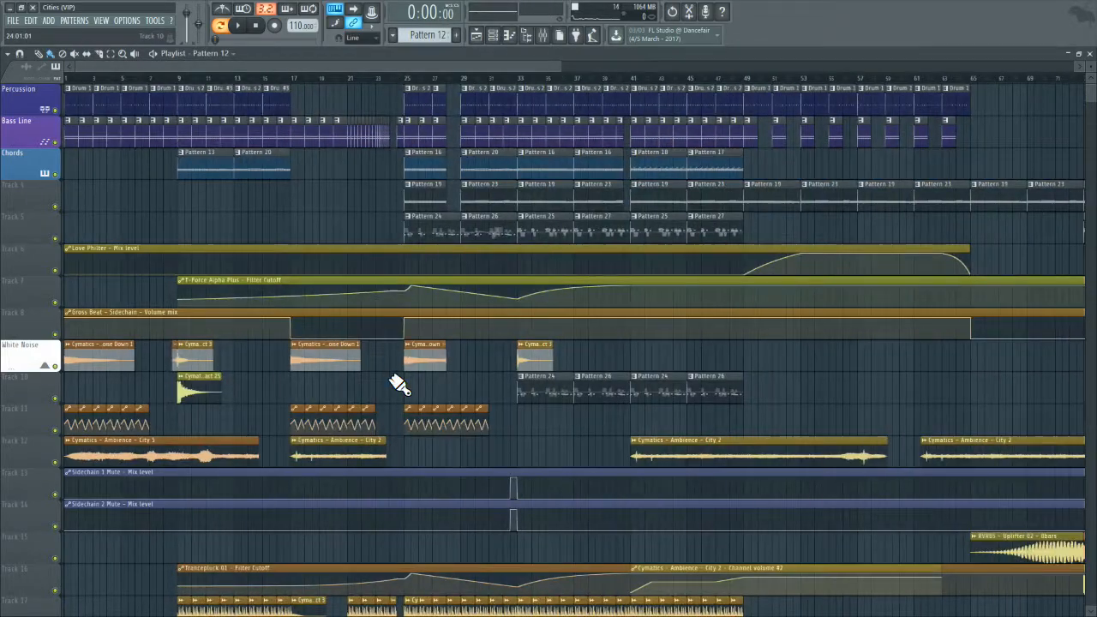
pyautogui.click(420, 102)
pyautogui.click(237, 25)
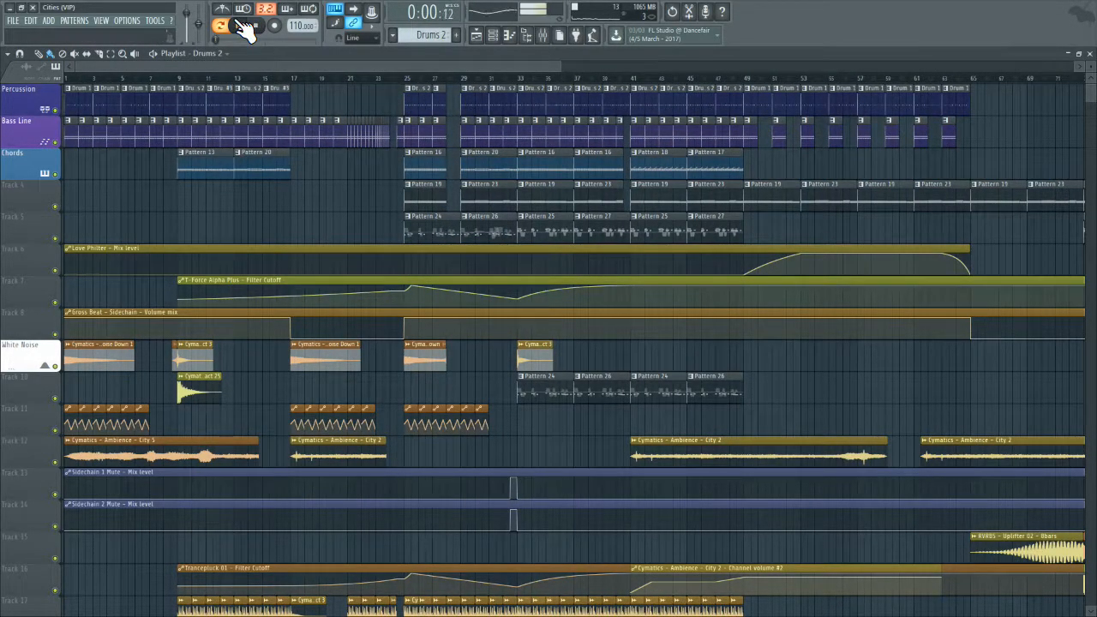
# Step: Examine the kick's Maximus display in the mixer while Drums 2 plays, and stop playback
pyautogui.click(528, 36)
pyautogui.click(998, 108)
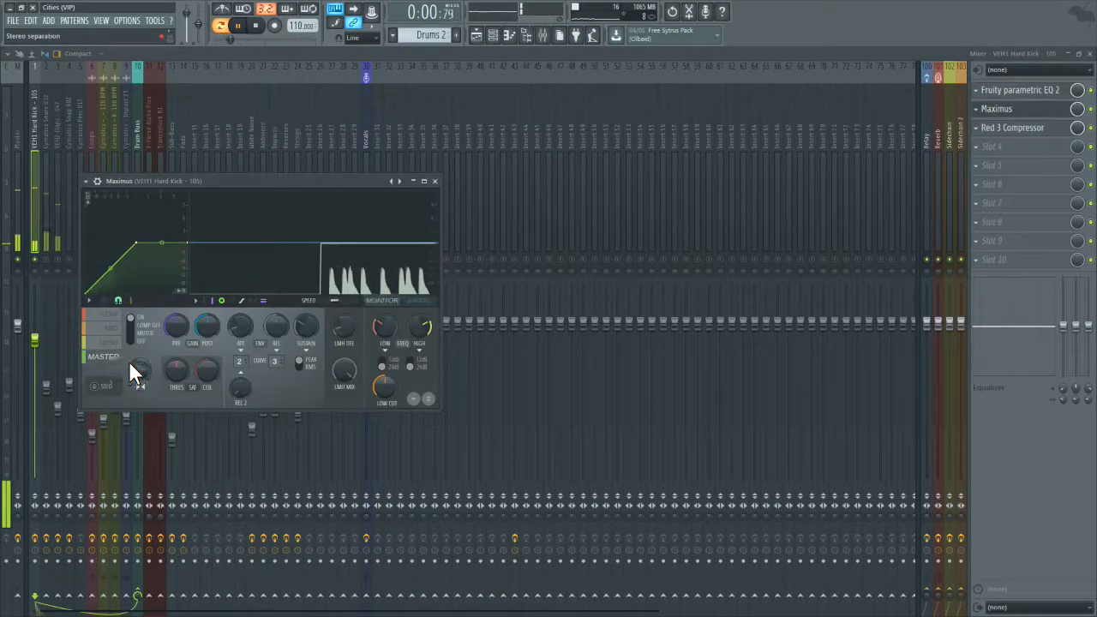
pyautogui.click(255, 26)
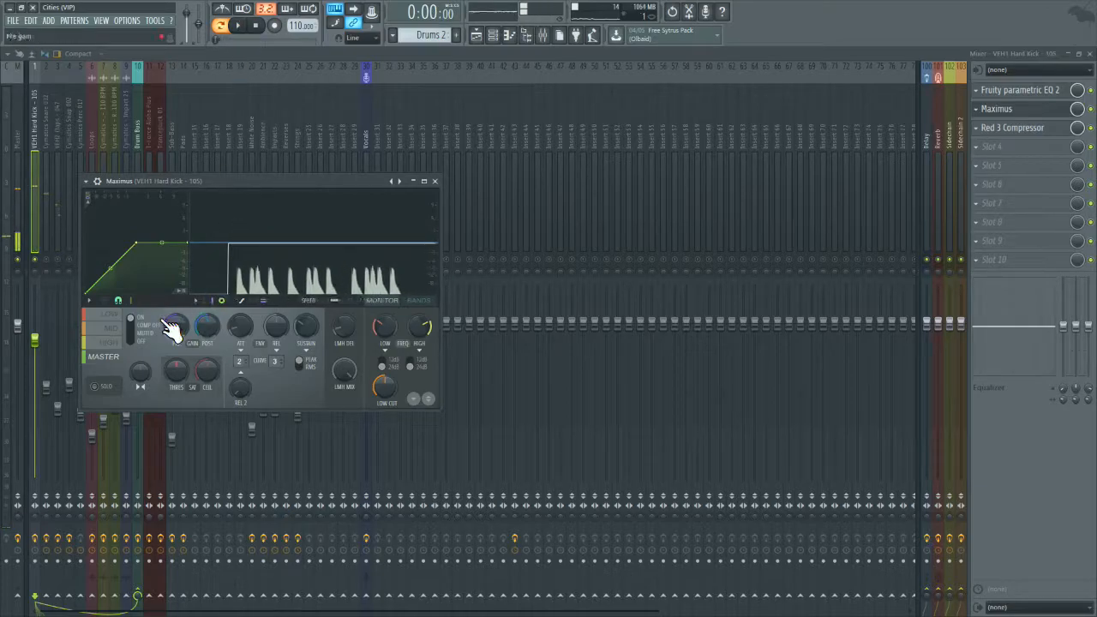
# Step: Go through the kick's Maximus low, high, mid and master bands, checking the low band's stereo separation options
pyautogui.click(108, 313)
pyautogui.rightClick(144, 376)
pyautogui.click(162, 383)
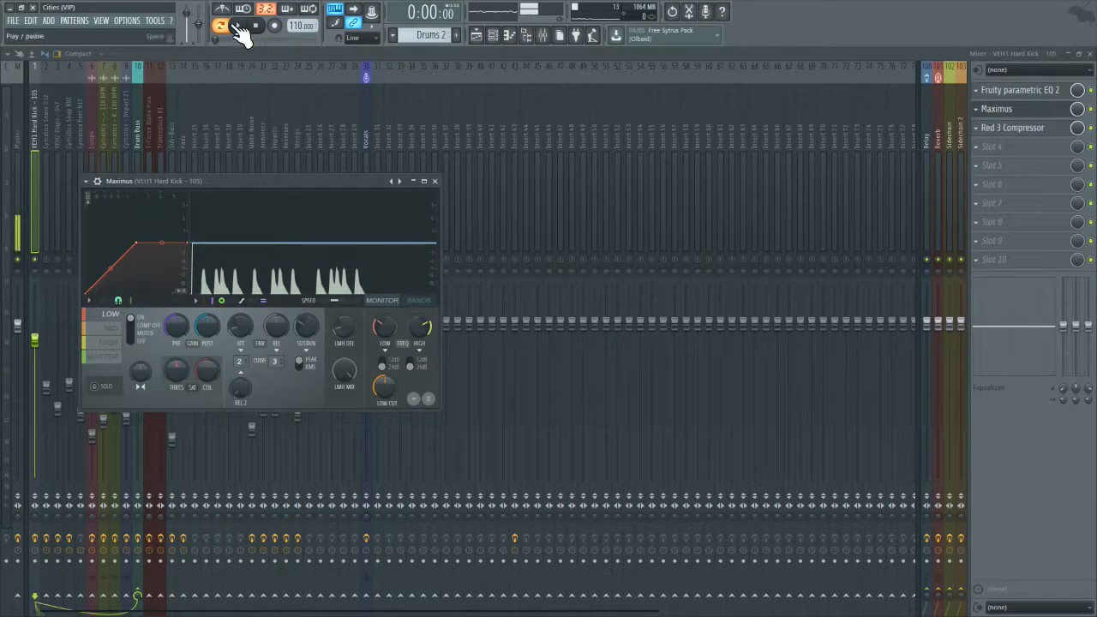
pyautogui.click(120, 358)
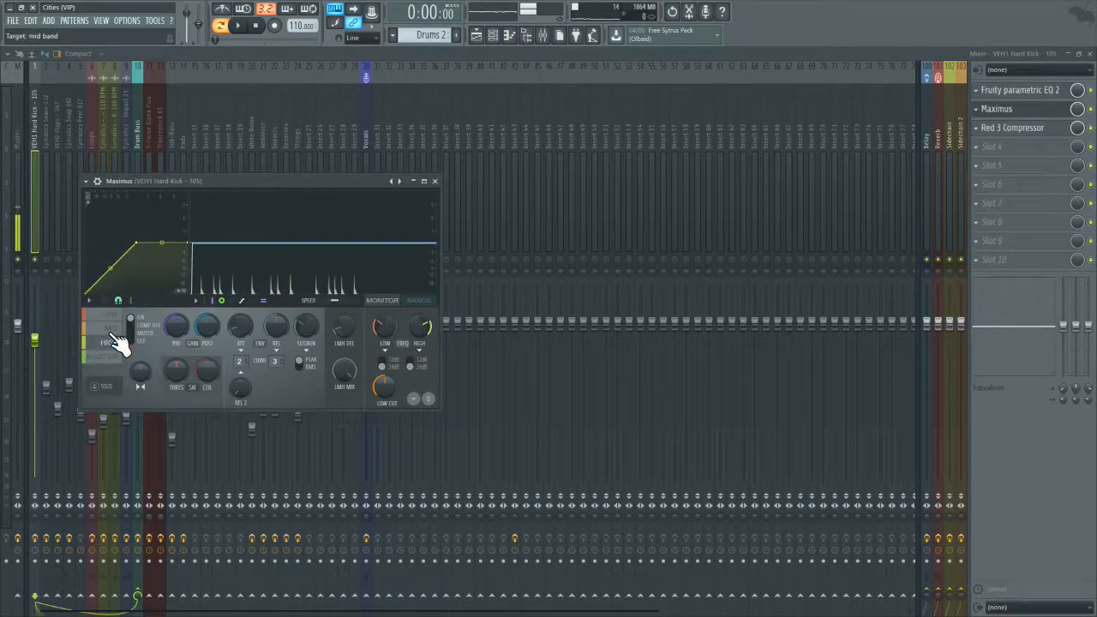
pyautogui.click(112, 344)
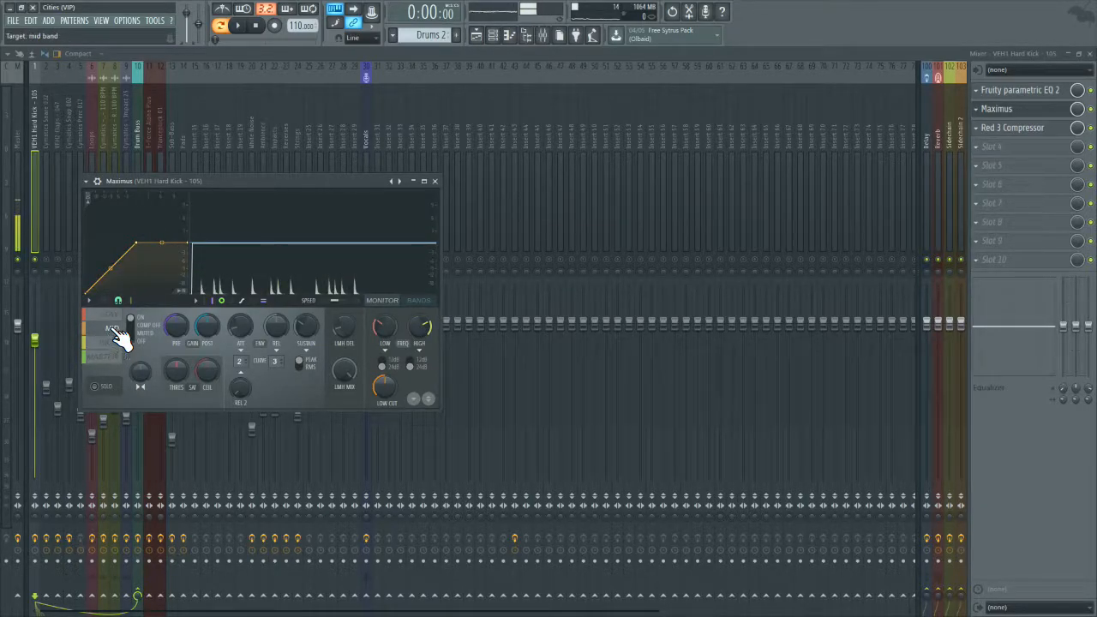
pyautogui.click(114, 358)
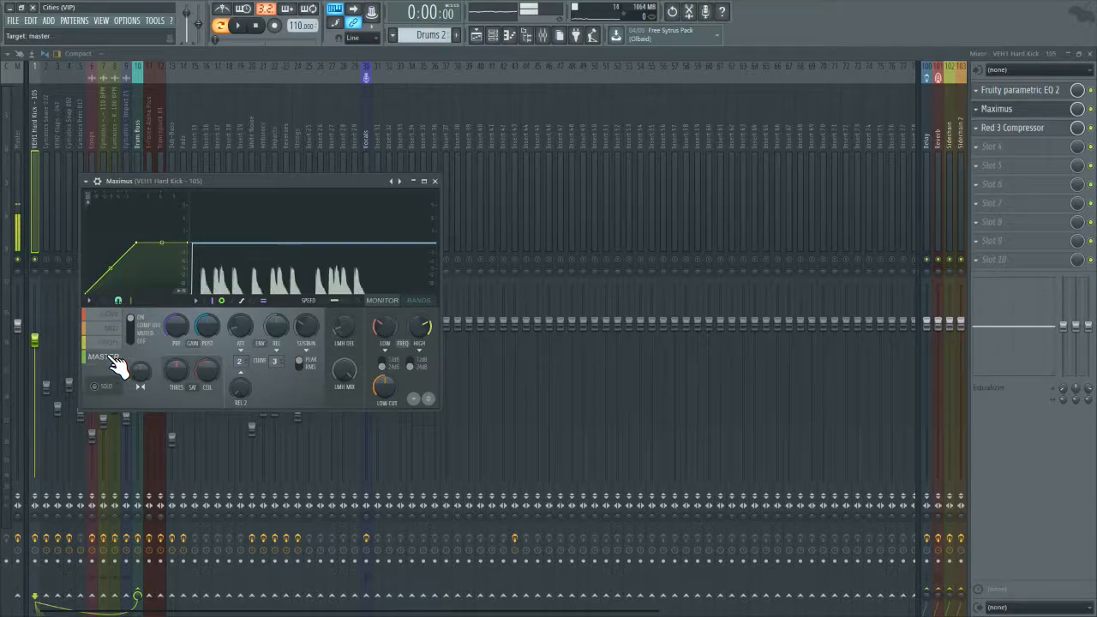
# Step: Play Drums 2 twice and watch the kick's signal in the Maximus master band
pyautogui.click(239, 26)
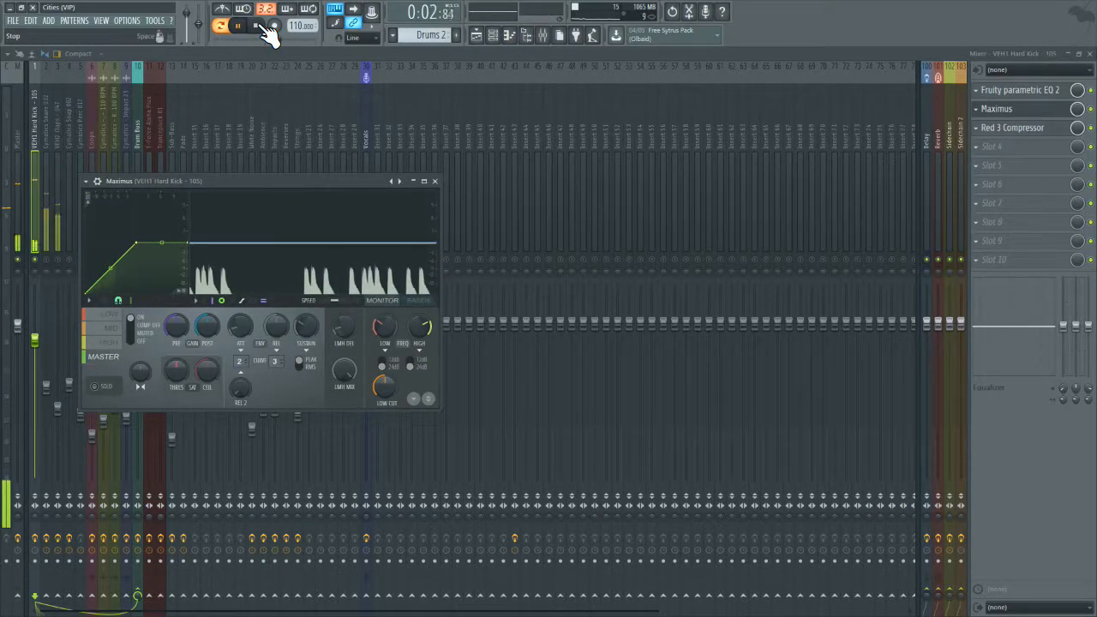
pyautogui.press('space')
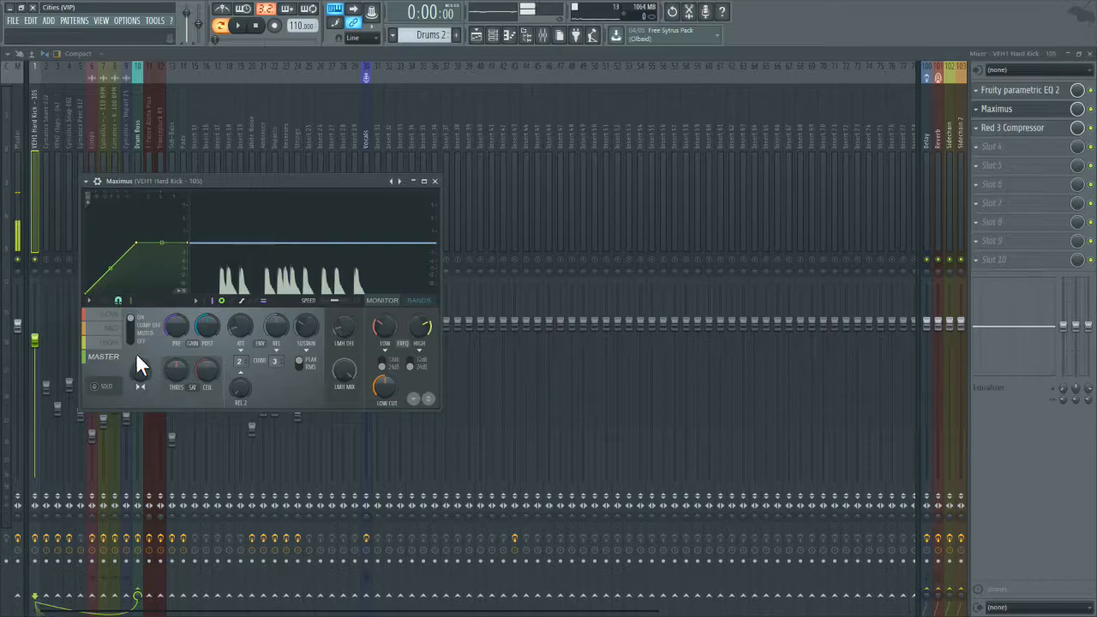
pyautogui.click(242, 26)
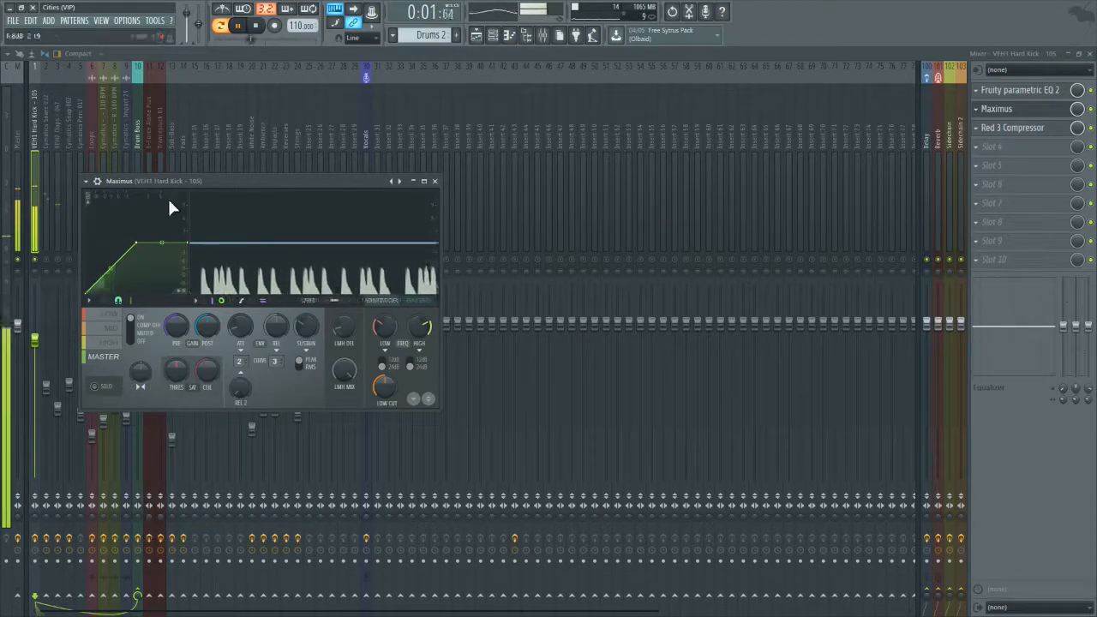
pyautogui.click(258, 26)
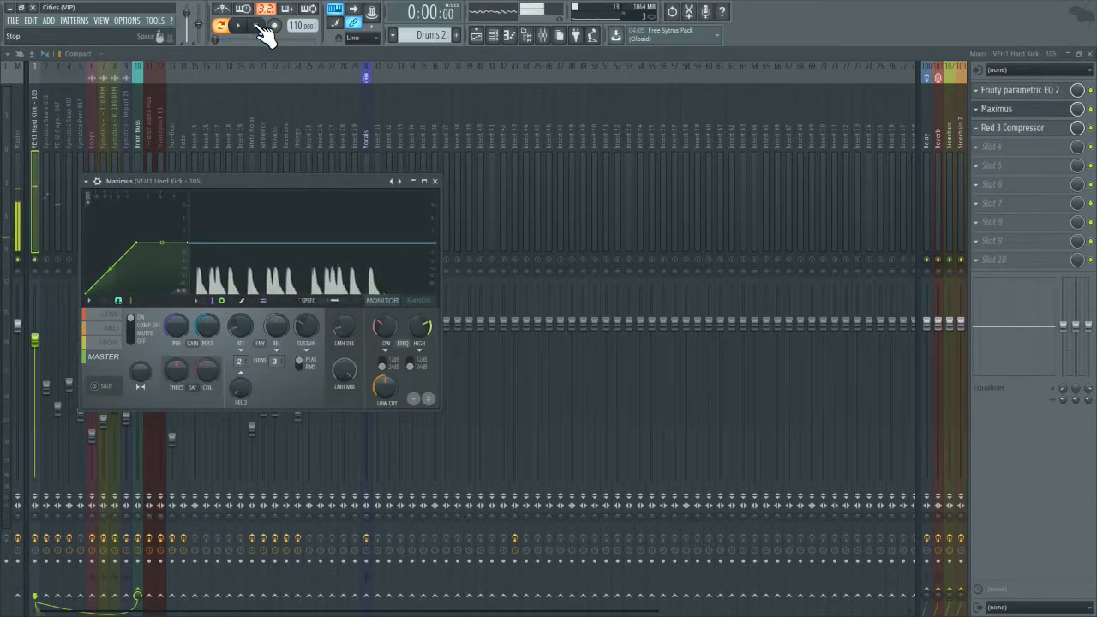
# Step: Adjust the stereo separation of the low band in the kick's Maximus and return to the master band
pyautogui.click(125, 319)
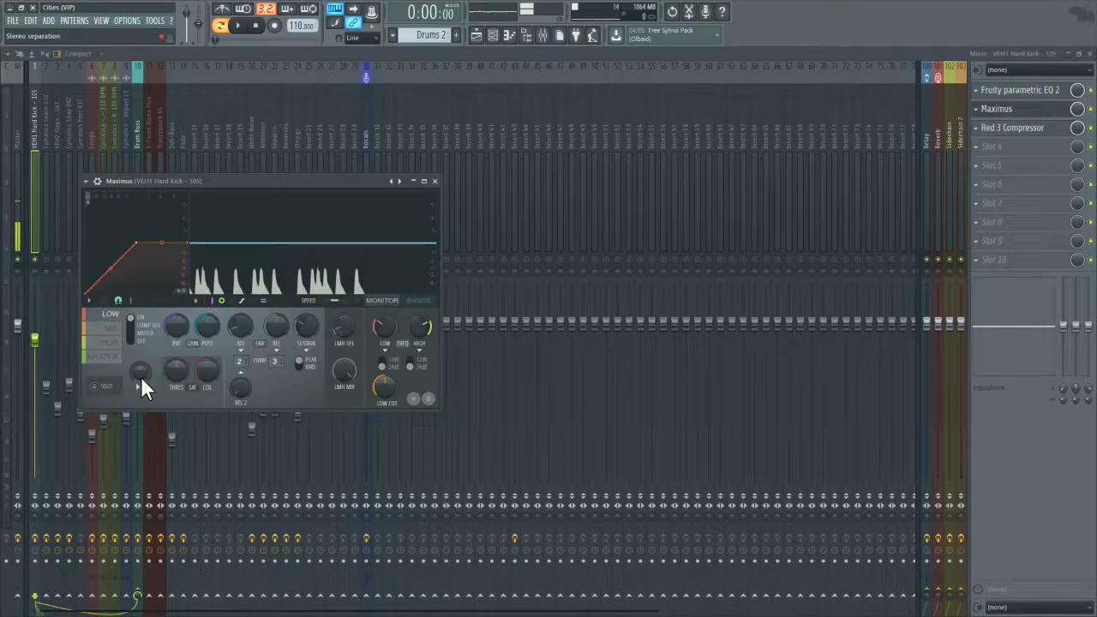
pyautogui.moveTo(135, 374); pyautogui.dragTo(135, 291)
pyautogui.click(114, 358)
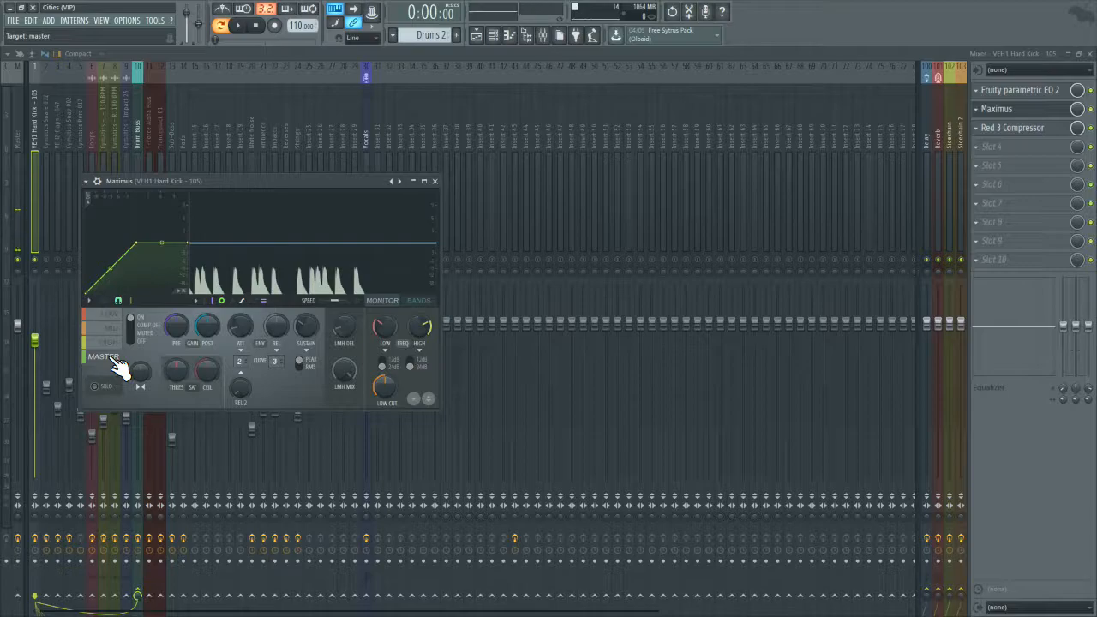
# Step: Play Drums 2 and solo the low band in the kick's Maximus
pyautogui.click(110, 314)
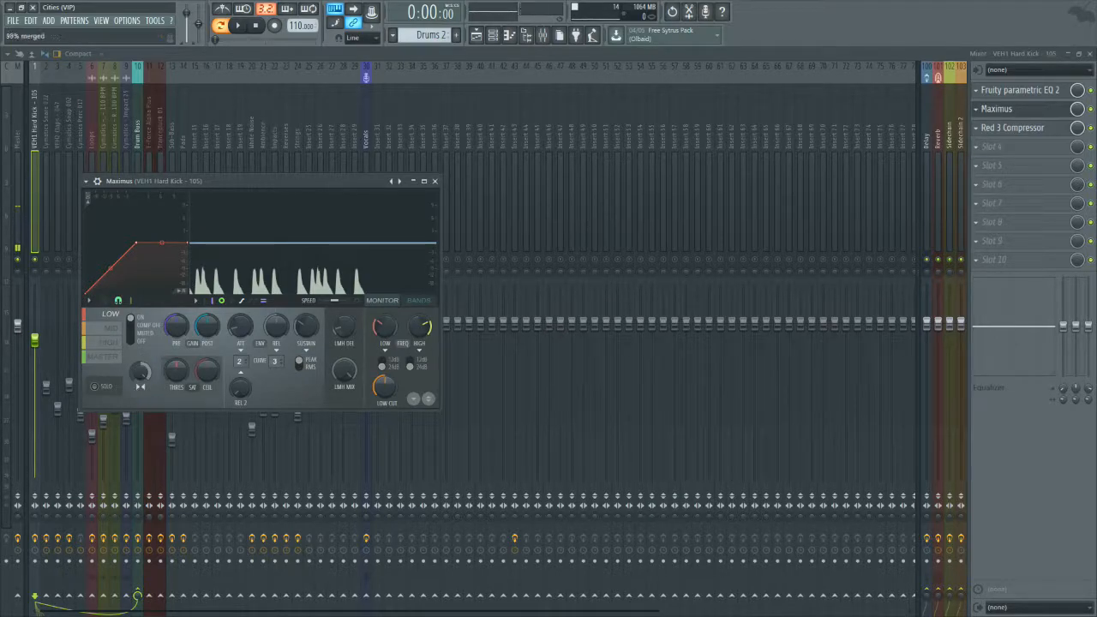
pyautogui.click(245, 27)
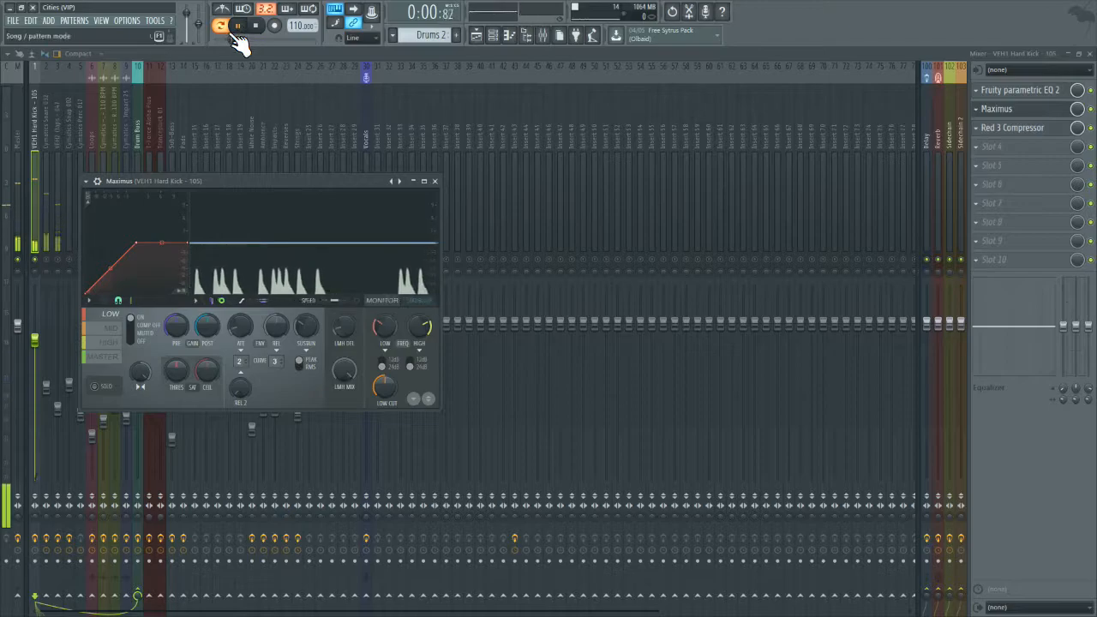
pyautogui.click(104, 387)
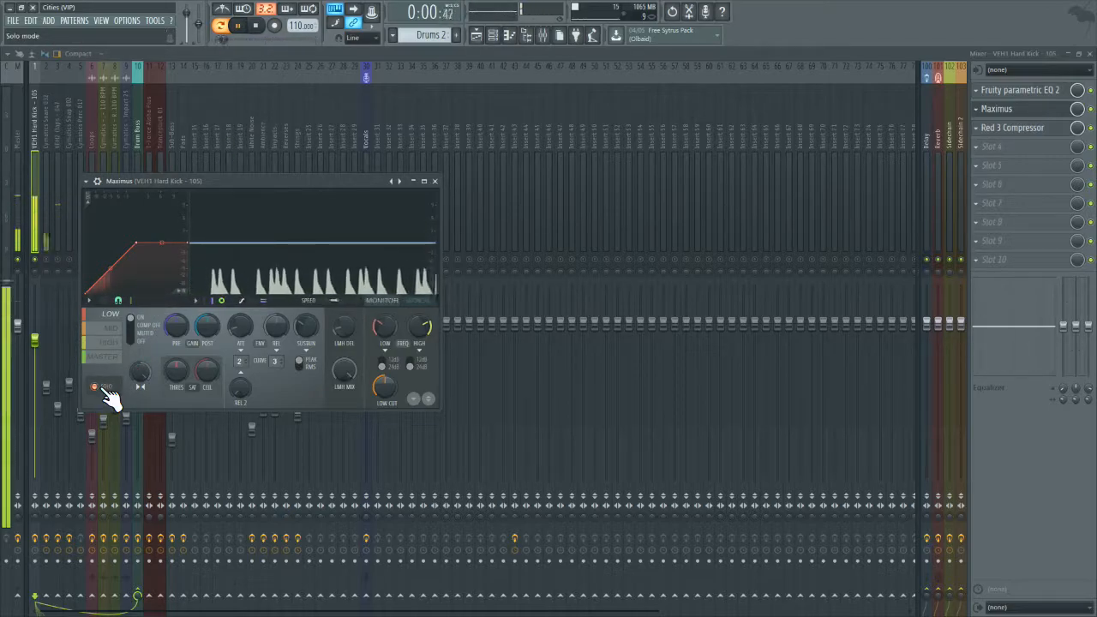
# Step: Set the stereo separation of the low band in the kick's Maximus to Original and turn off the band's solo
pyautogui.rightClick(139, 376)
pyautogui.click(156, 387)
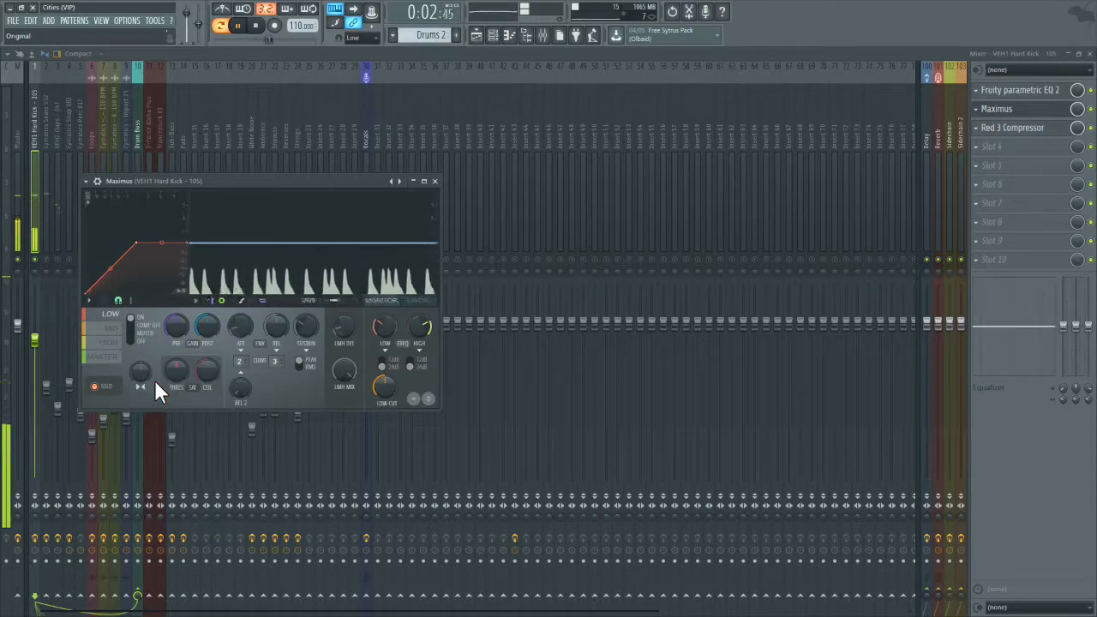
pyautogui.click(94, 385)
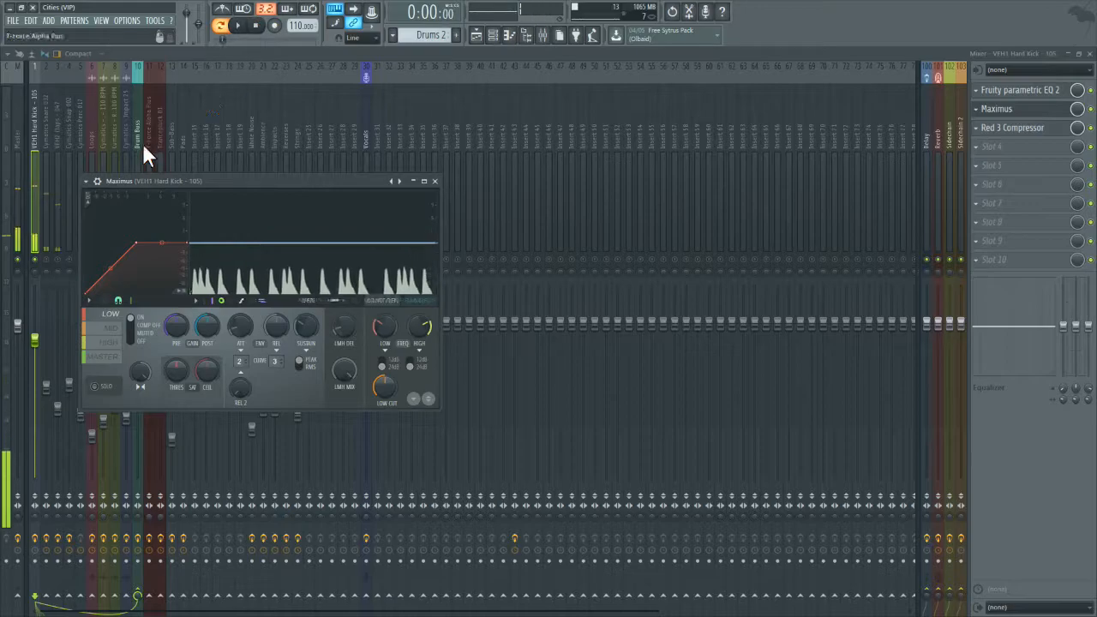
# Step: Close the kick's Maximus and turn all mixer tracks back on
pyautogui.click(435, 180)
pyautogui.press('space')
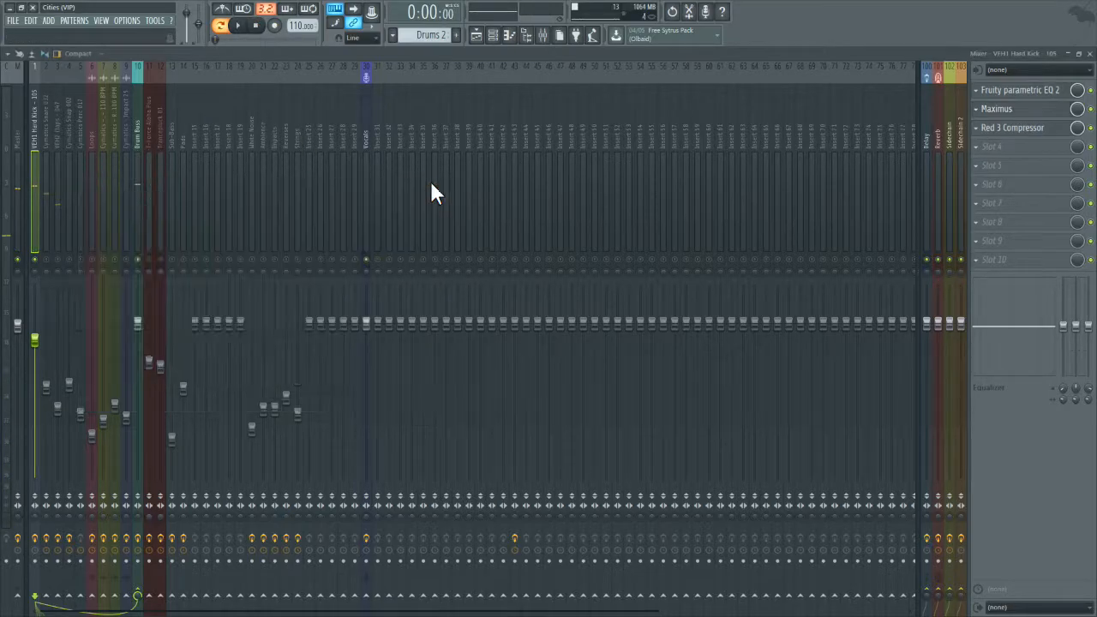
pyautogui.rightClick(45, 260)
pyautogui.rightClick(45, 259)
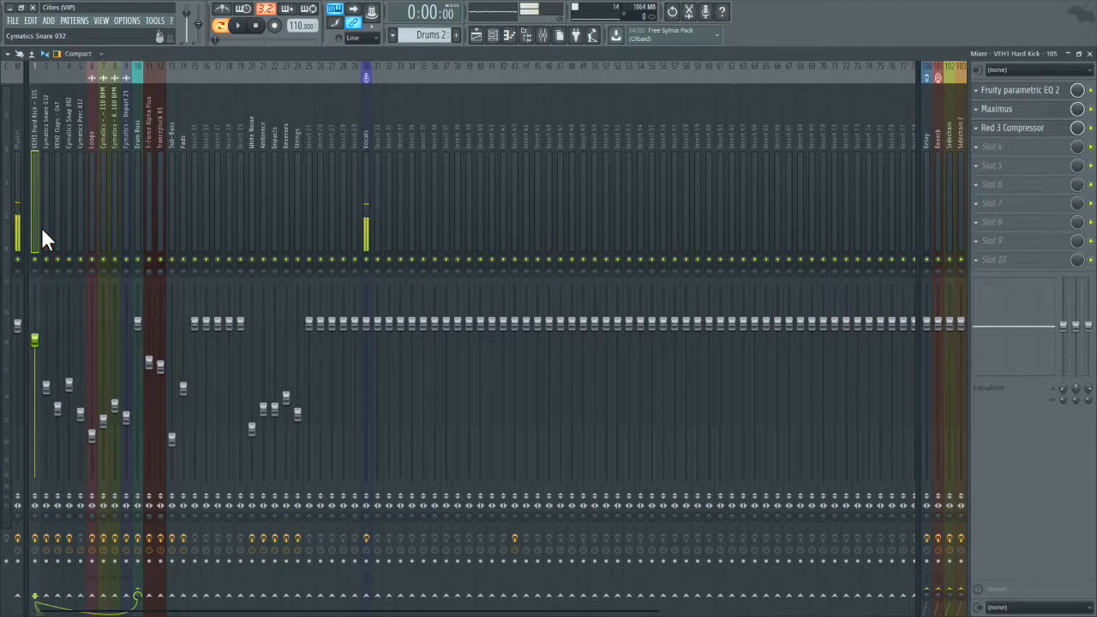
# Step: Inspect the Parametric EQ 2 curves on the VEH1 Hard Kick and Vocals mixer tracks
pyautogui.click(1061, 93)
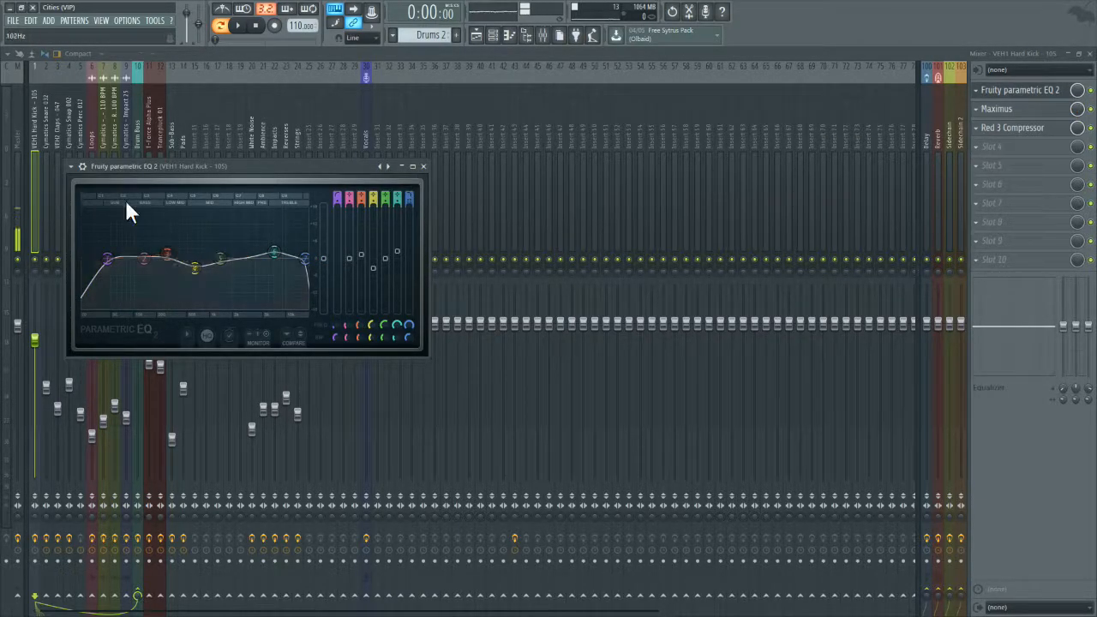
pyautogui.moveTo(89, 113); pyautogui.dragTo(362, 120)
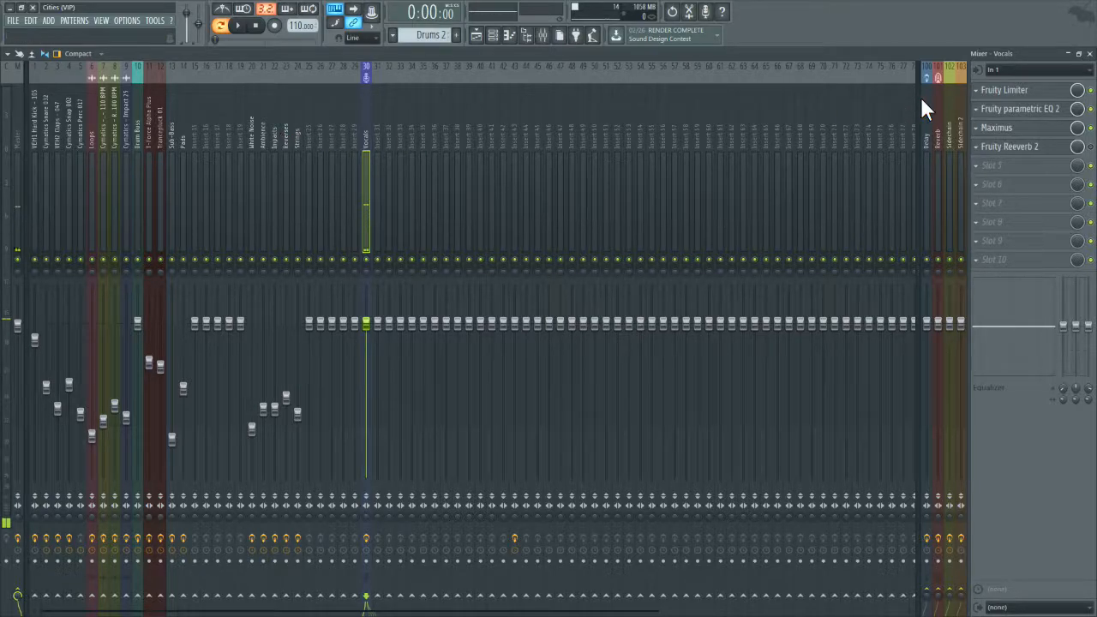
pyautogui.click(1011, 110)
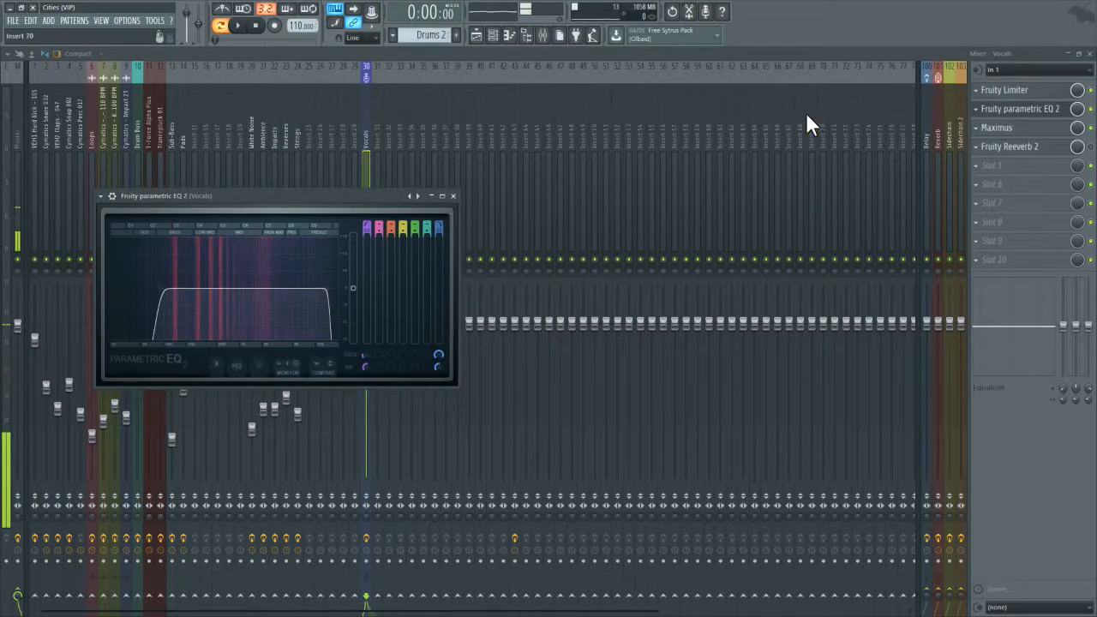
pyautogui.click(453, 196)
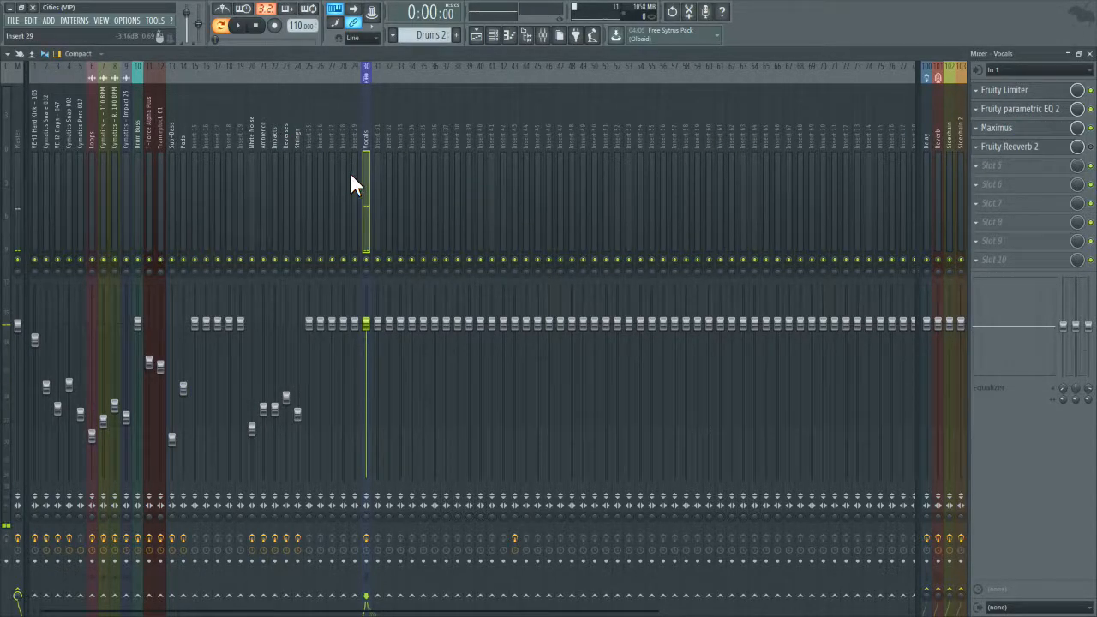
# Step: Check the Sub-Bass track's Parametric EQ 2 and Maximus, and look over the T-Force Alpha Plus and Pads tracks' effects
pyautogui.click(261, 176)
pyautogui.click(160, 174)
pyautogui.click(172, 174)
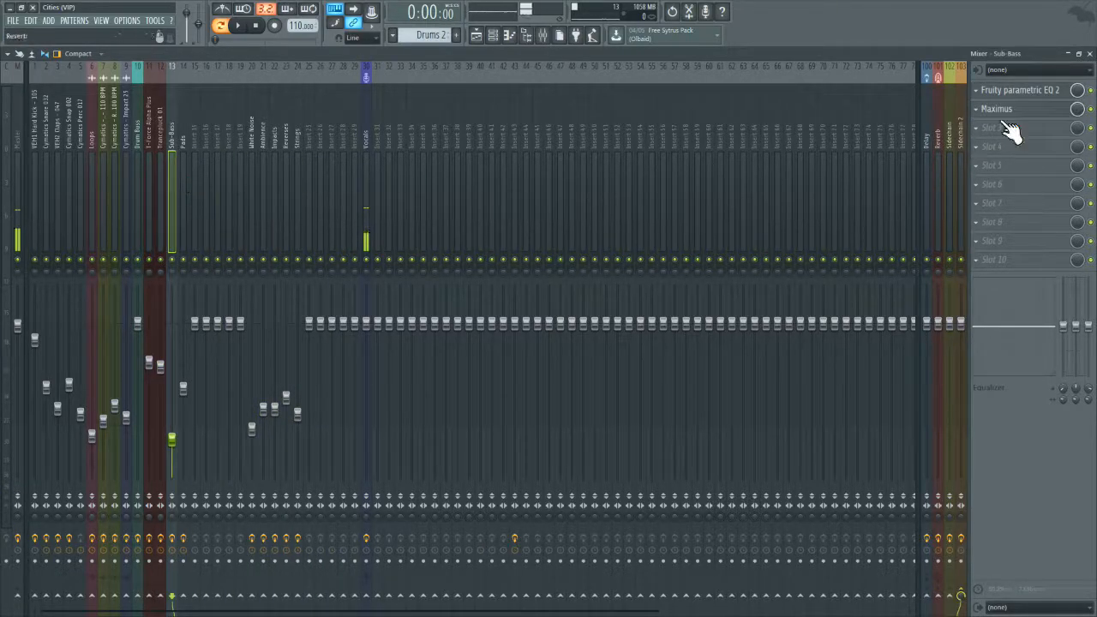
pyautogui.click(1041, 91)
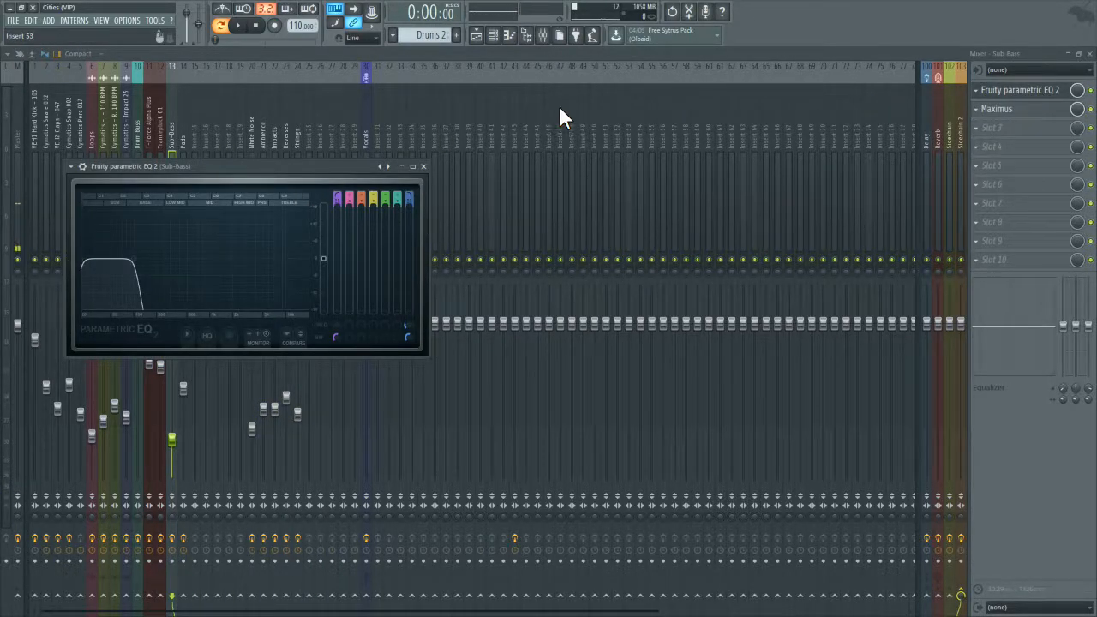
pyautogui.click(1045, 113)
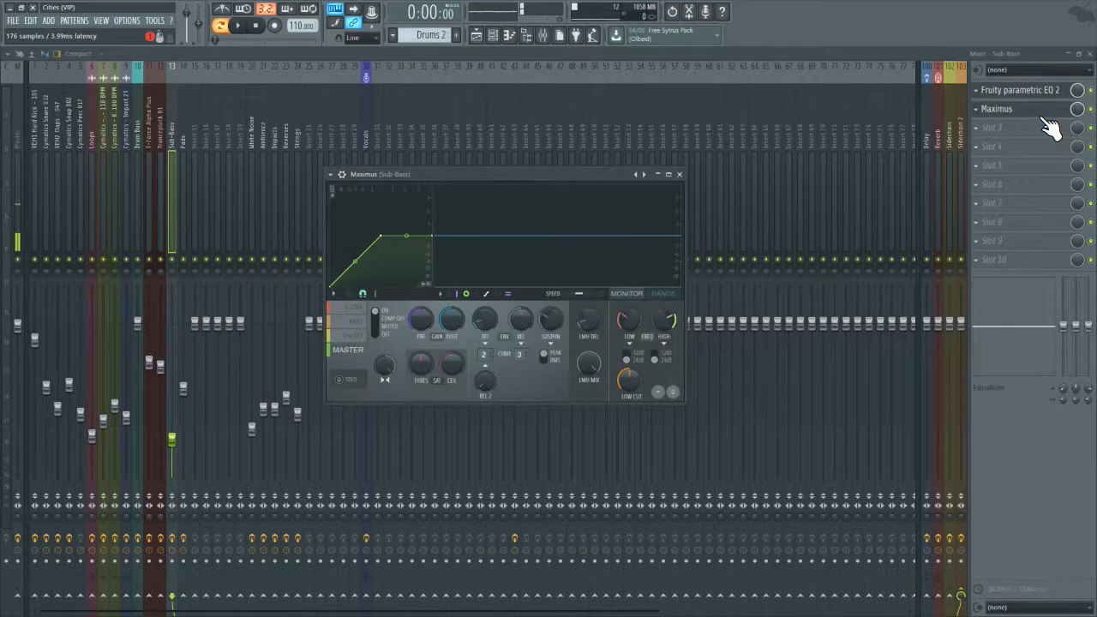
pyautogui.click(679, 174)
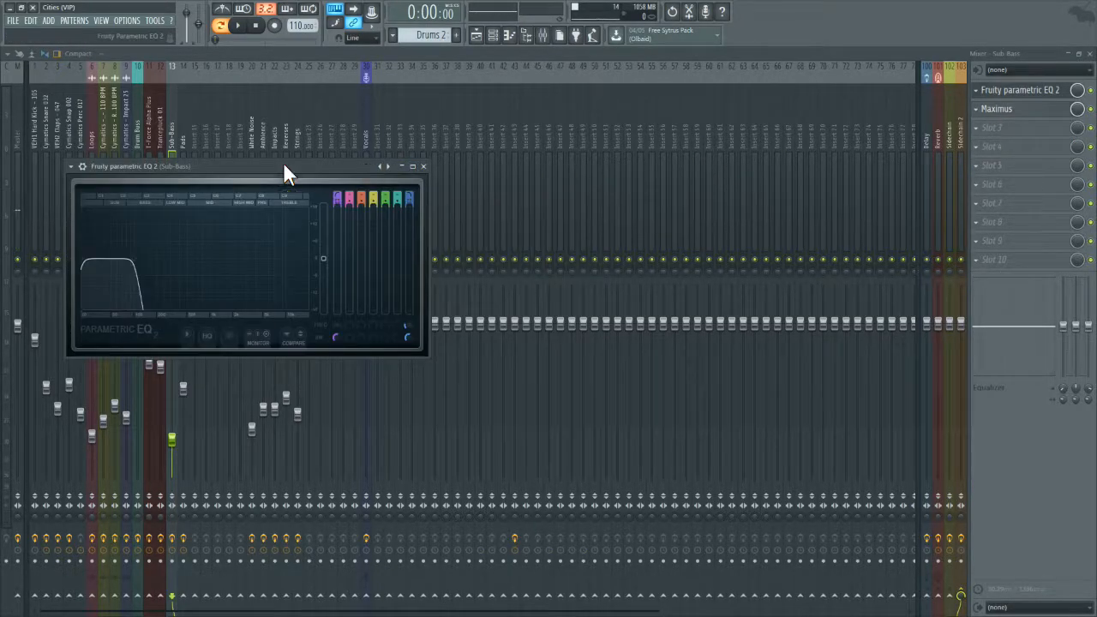
pyautogui.click(154, 127)
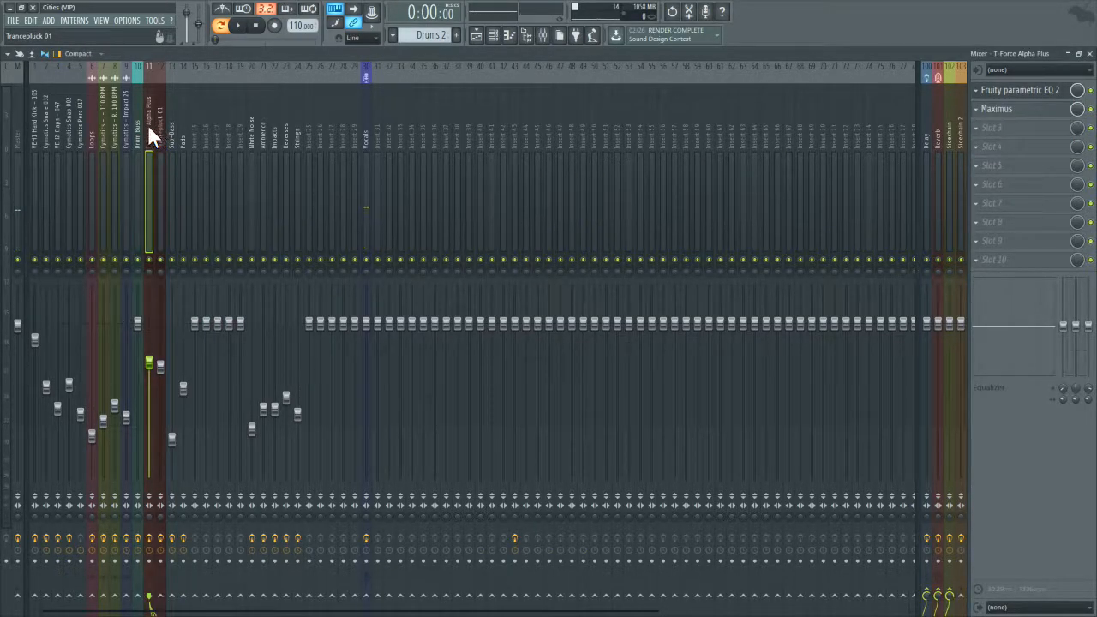
pyautogui.click(180, 126)
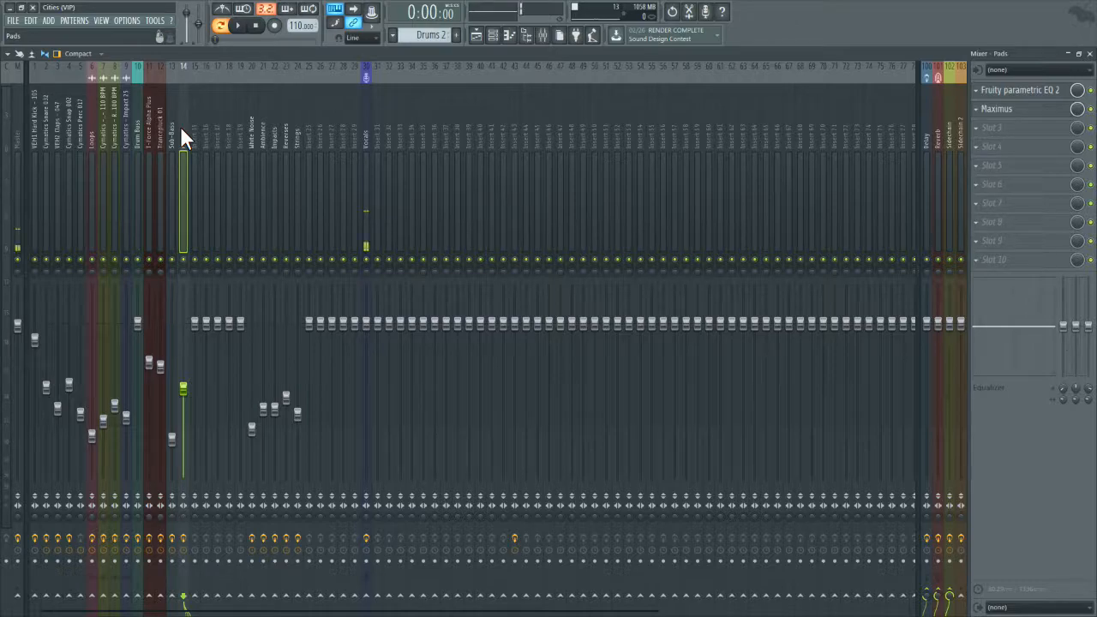
# Step: Make the low cut of band 1 steeper in the Cymatics Impact 25 track's Parametric EQ 2 and adjust its frequency
pyautogui.click(128, 124)
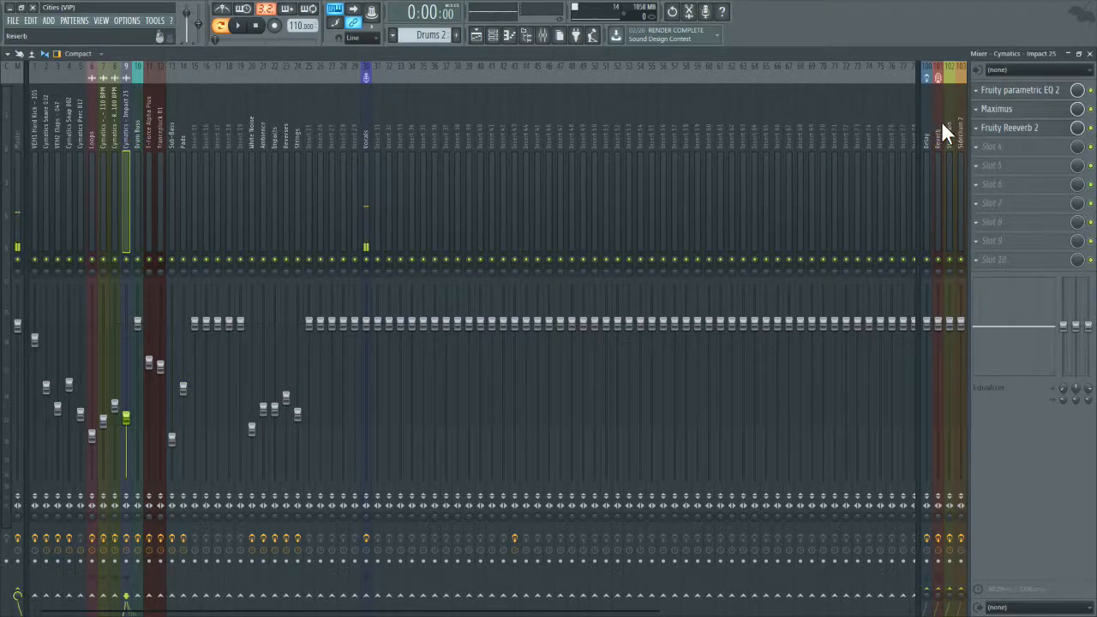
pyautogui.click(999, 92)
pyautogui.rightClick(66, 286)
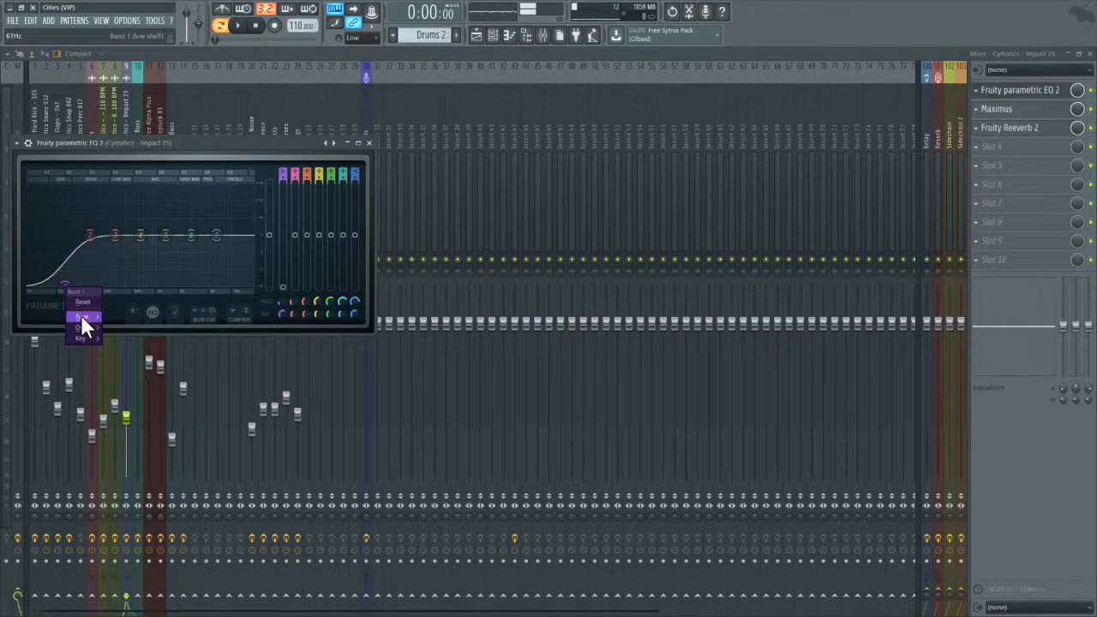
pyautogui.moveTo(80, 317)
pyautogui.click(108, 323)
pyautogui.moveTo(71, 293); pyautogui.dragTo(83, 299)
pyautogui.click(369, 142)
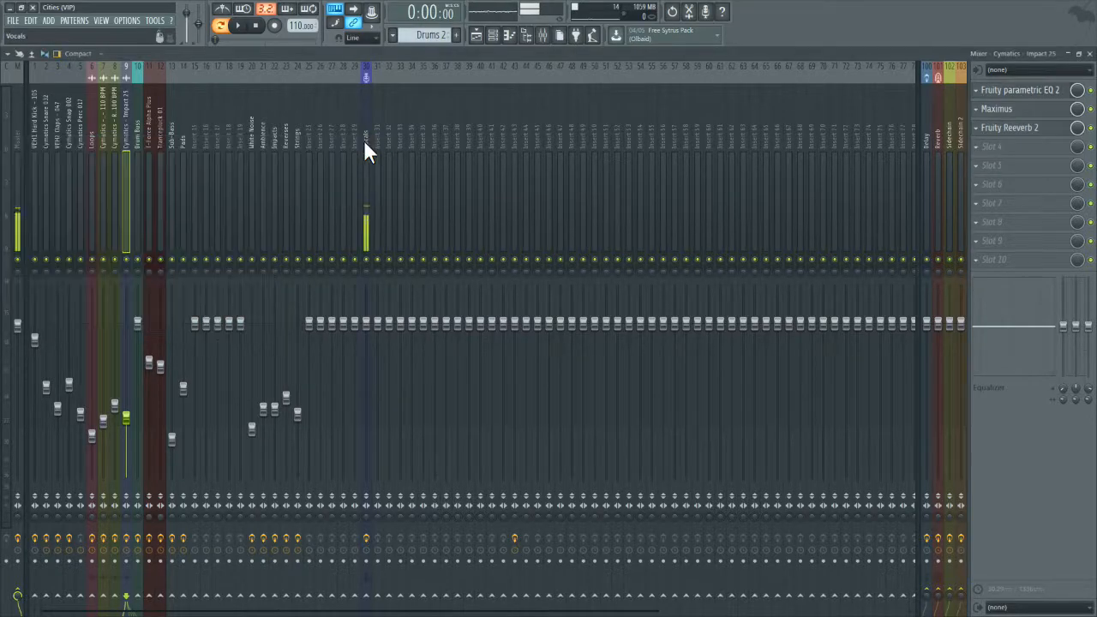
# Step: Change band 1 of the Cymatics Riser 1 track's Parametric EQ 2 to a high pass filter
pyautogui.click(115, 214)
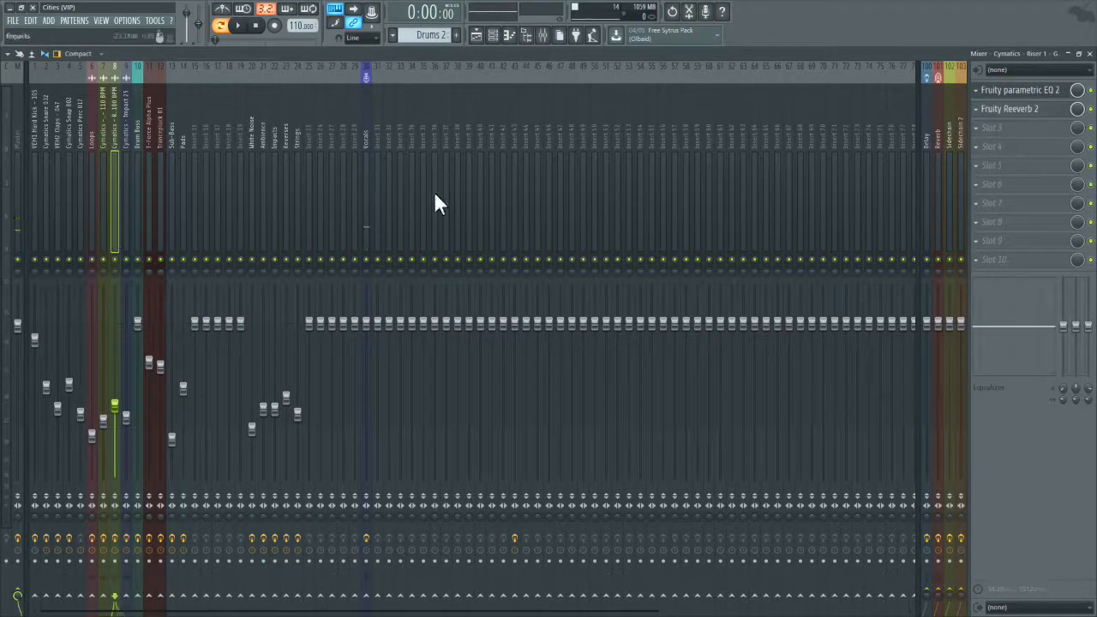
pyautogui.click(1005, 91)
pyautogui.rightClick(111, 255)
pyautogui.click(163, 288)
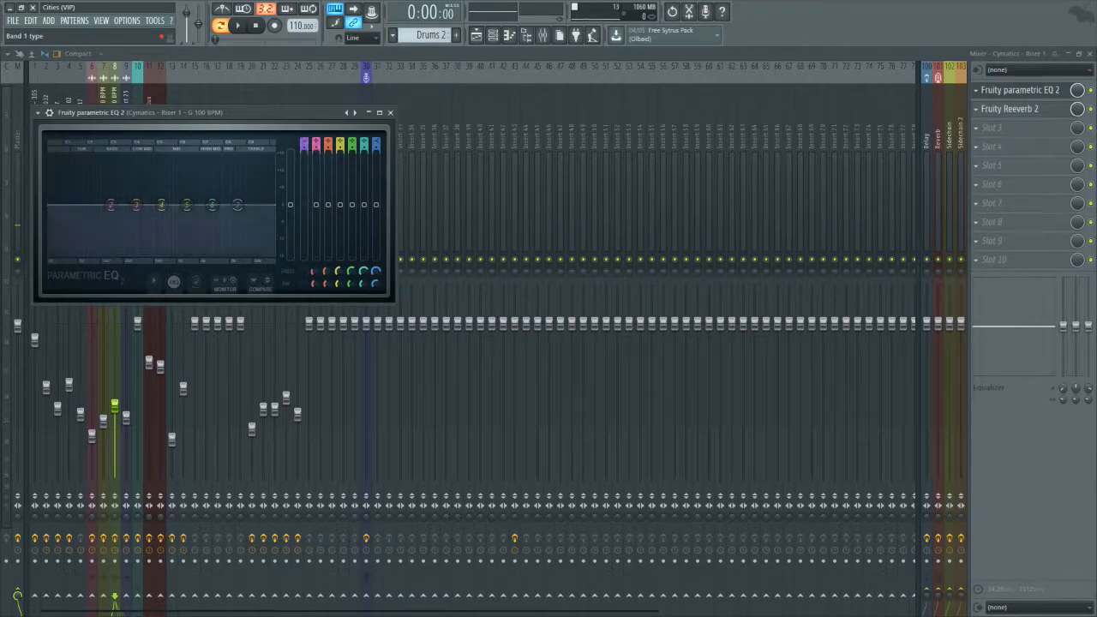
pyautogui.moveTo(304, 144); pyautogui.dragTo(304, 127)
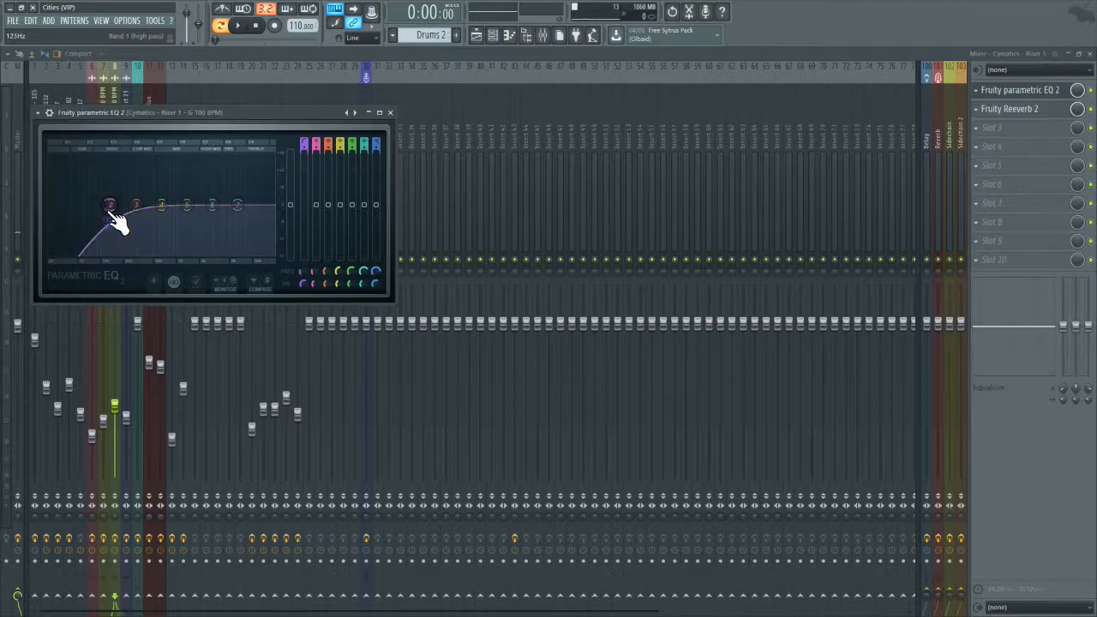
# Step: Give the riser's high pass band a steeper order, and fine-tune its frequency and bandwidth
pyautogui.moveTo(124, 246)
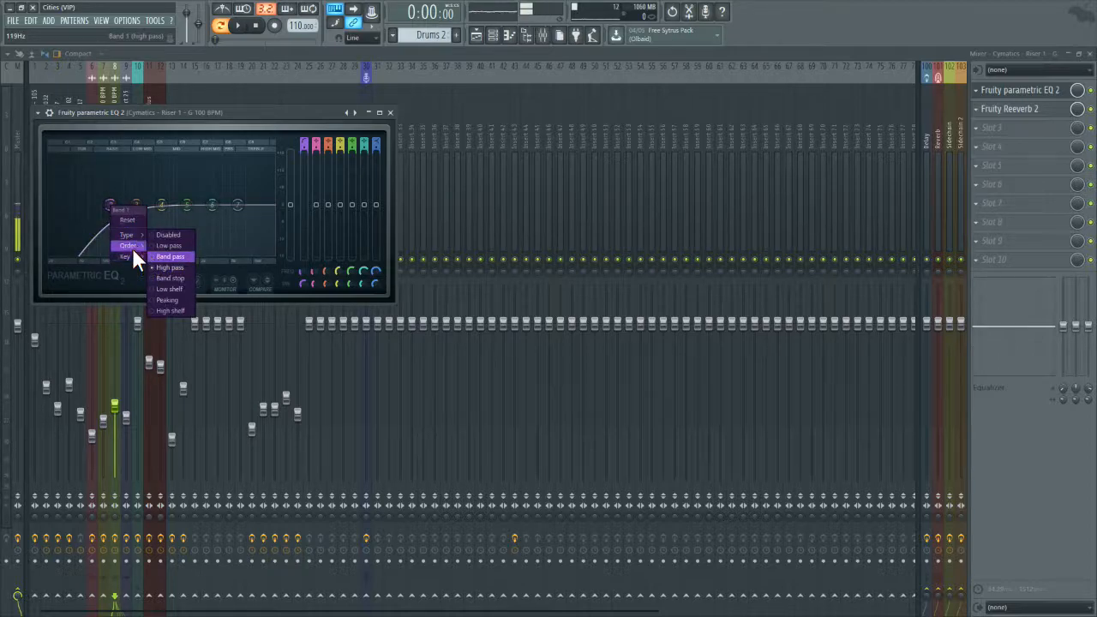
pyautogui.click(159, 255)
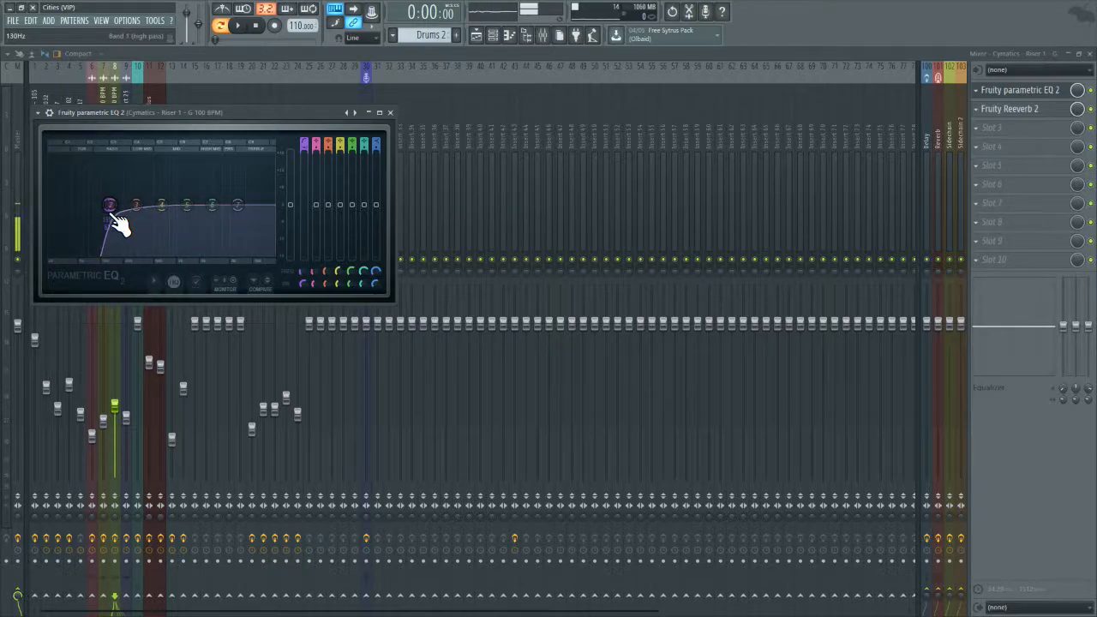
pyautogui.moveTo(108, 205); pyautogui.dragTo(104, 206)
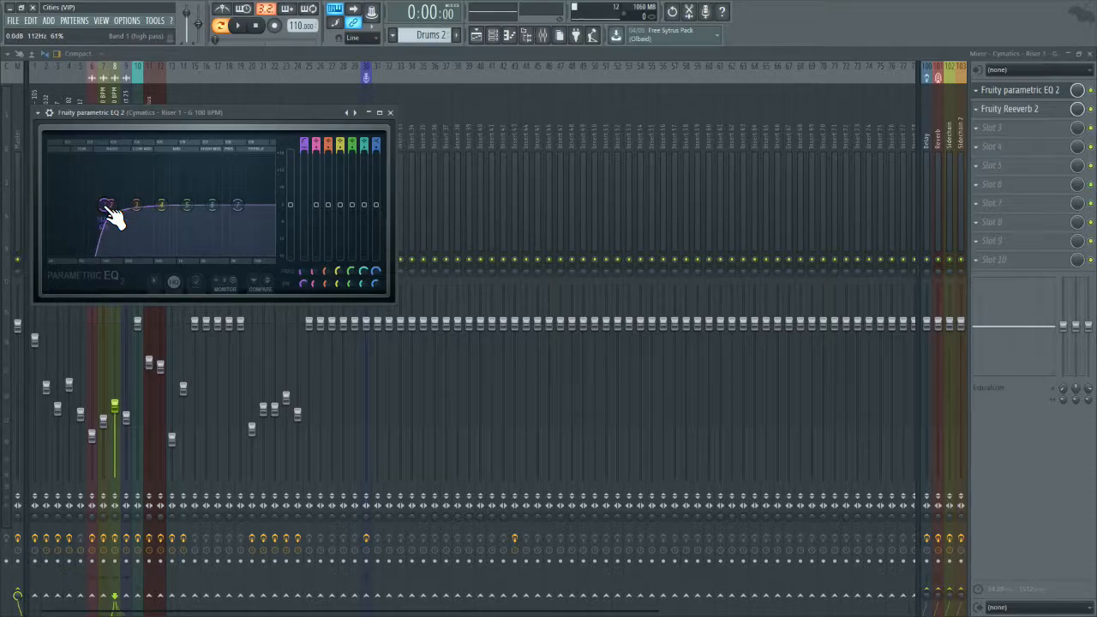
pyautogui.scroll(3, 105, 207)
pyautogui.moveTo(108, 208); pyautogui.dragTo(108, 206)
pyautogui.scroll(1, 108, 207)
pyautogui.scroll(-2, 110, 207)
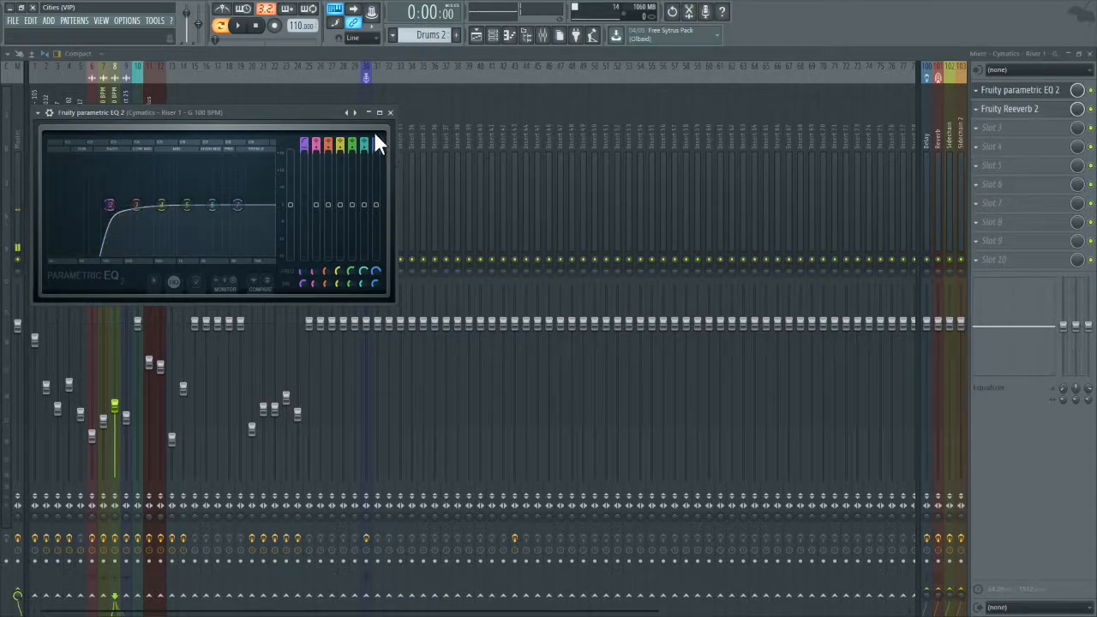
pyautogui.click(390, 112)
# Step: Give the Buildup Drums 5 track's EQ a steep low shelf cut on band 1 at about 119 Hz
pyautogui.click(103, 171)
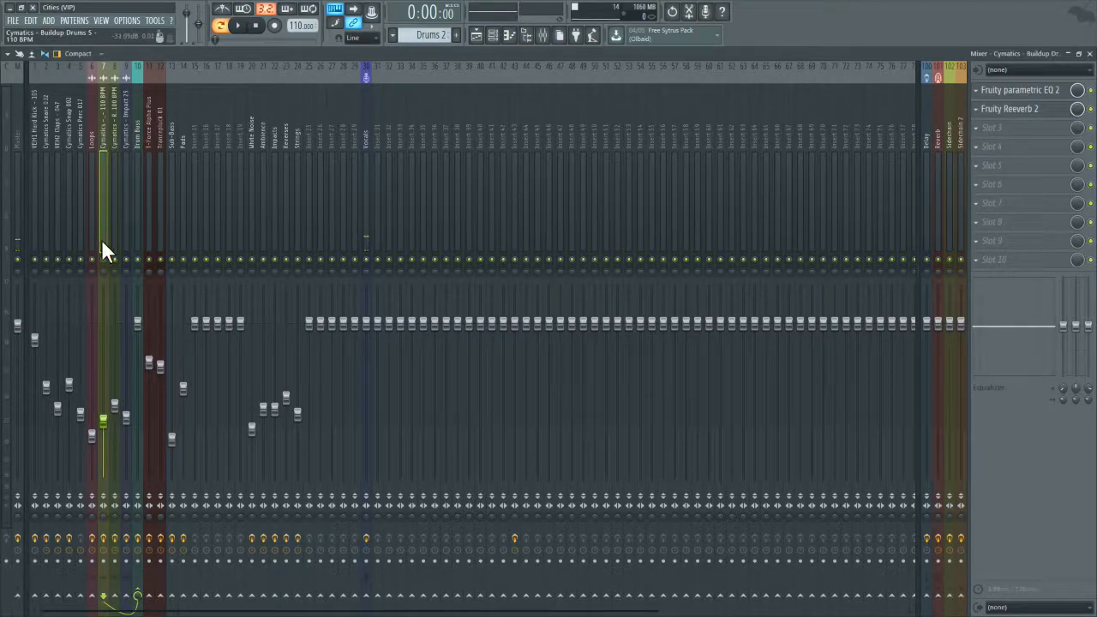
pyautogui.click(1019, 92)
pyautogui.rightClick(73, 226)
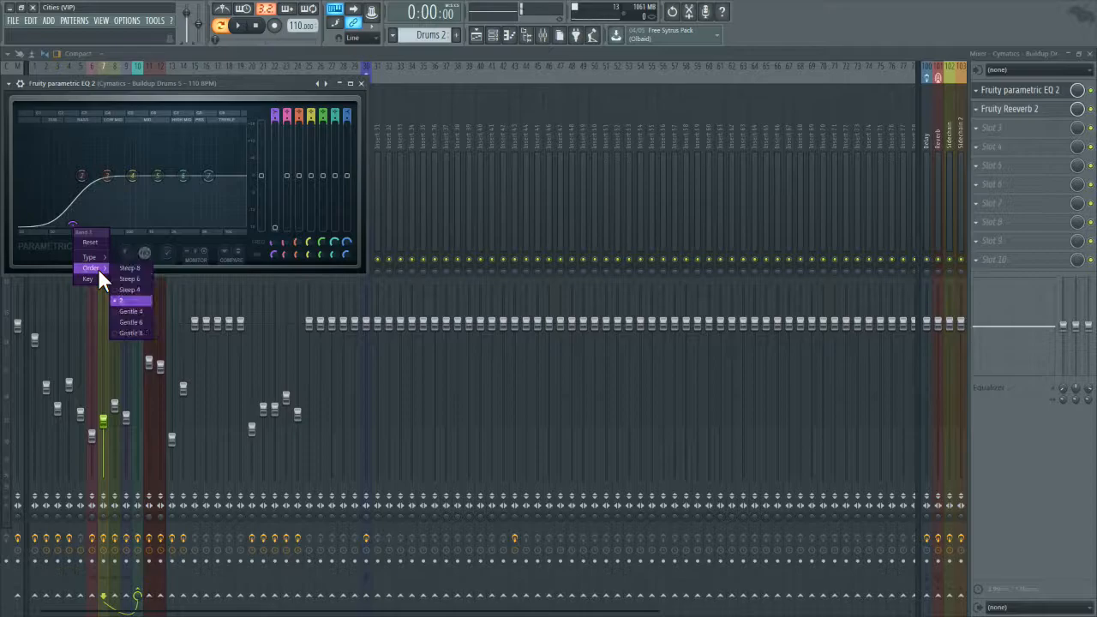
pyautogui.click(122, 275)
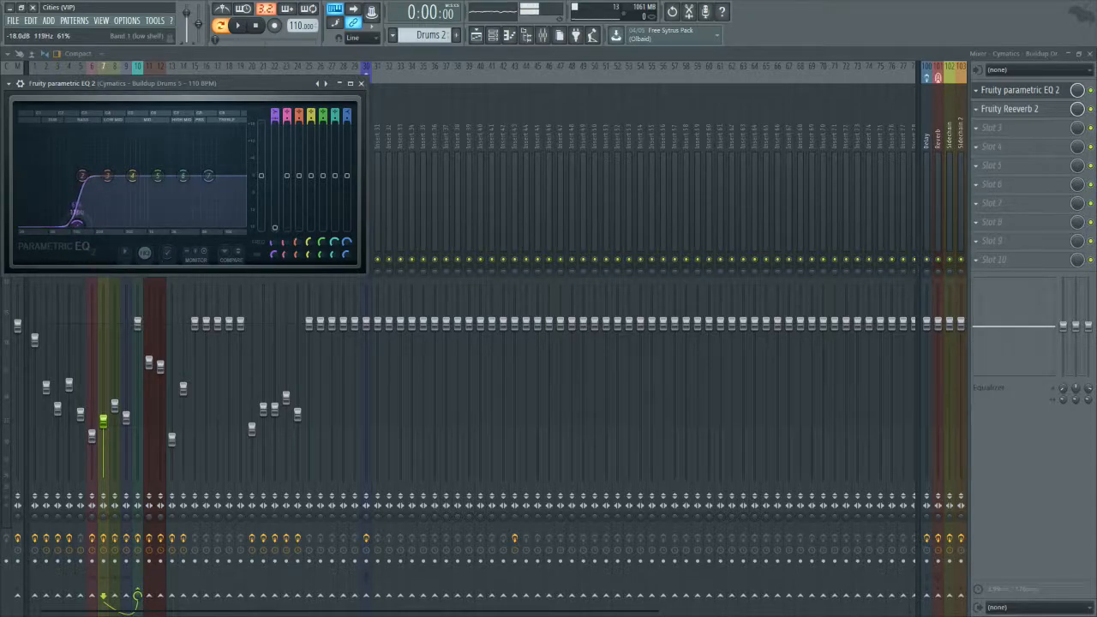
pyautogui.click(364, 83)
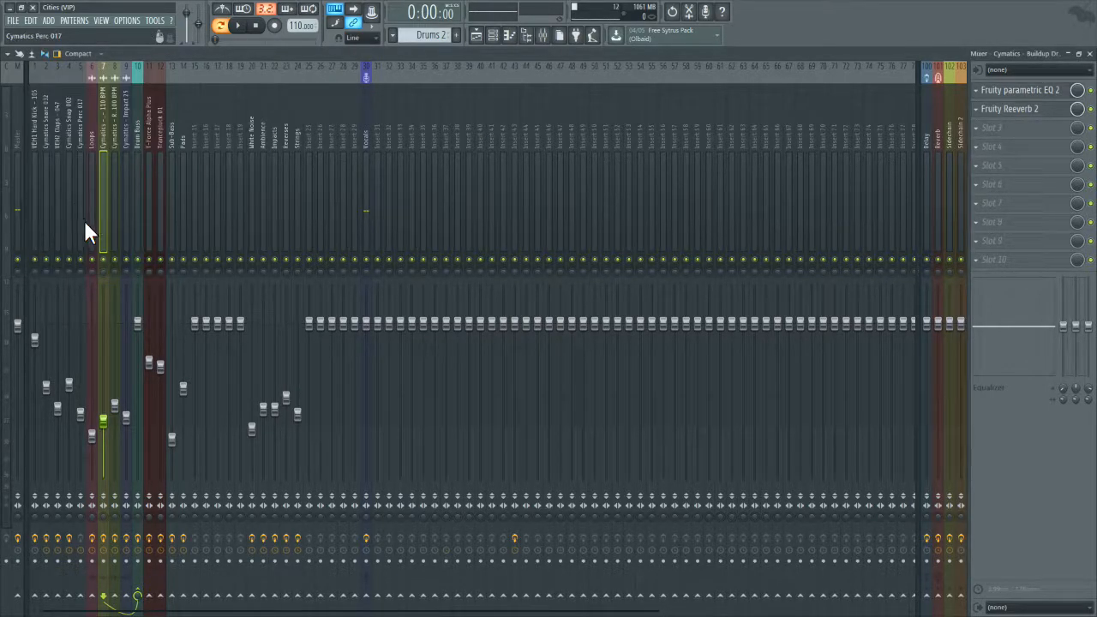
# Step: Set band 1 of the Loops track's Parametric EQ 2 to a steep order and lower its cutoff frequency slightly
pyautogui.click(92, 237)
pyautogui.click(1013, 92)
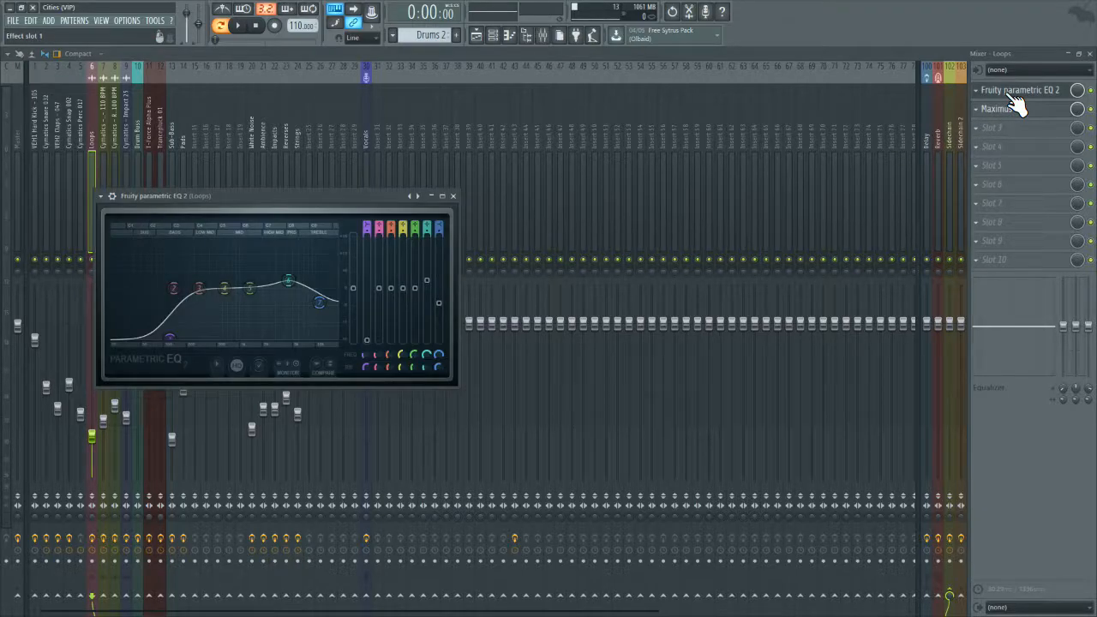
pyautogui.rightClick(171, 340)
pyautogui.moveTo(191, 370)
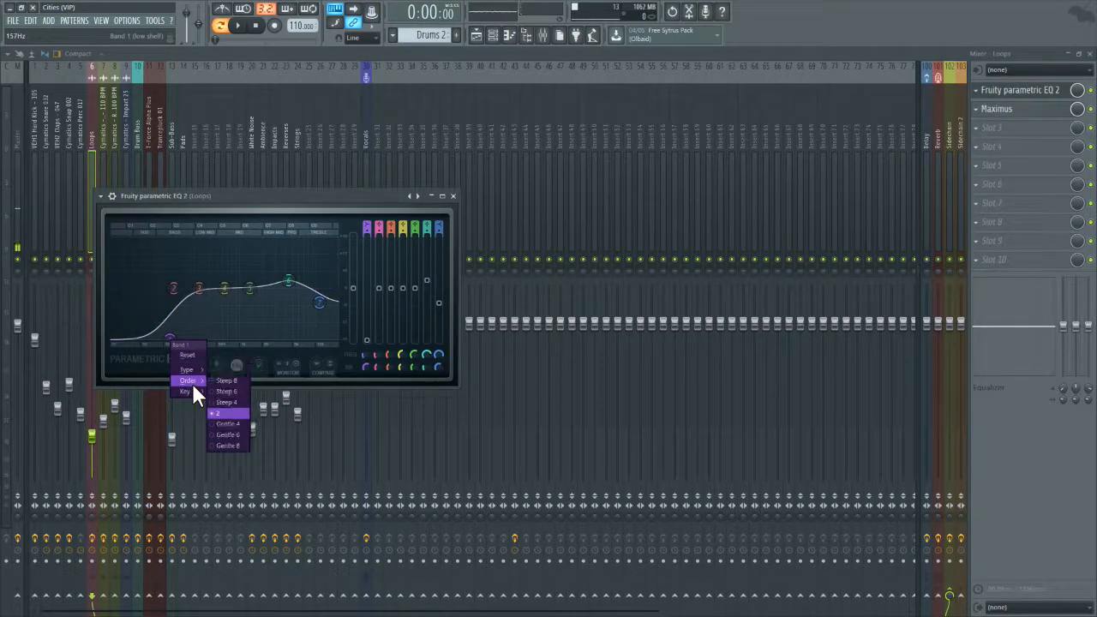
pyautogui.click(237, 385)
pyautogui.moveTo(175, 340); pyautogui.dragTo(168, 340)
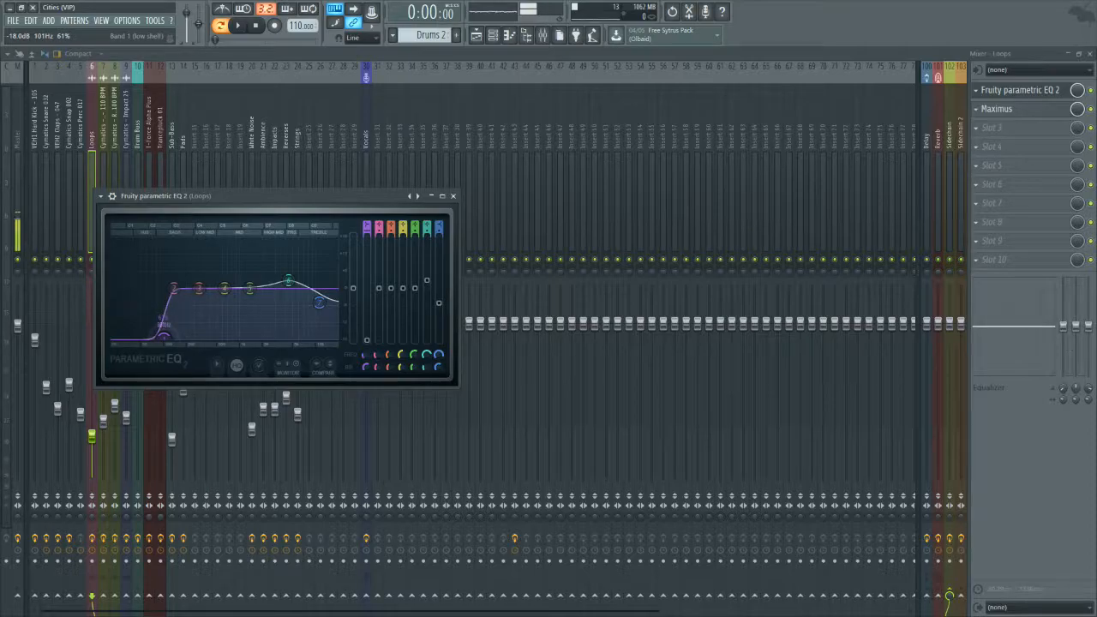
pyautogui.click(453, 197)
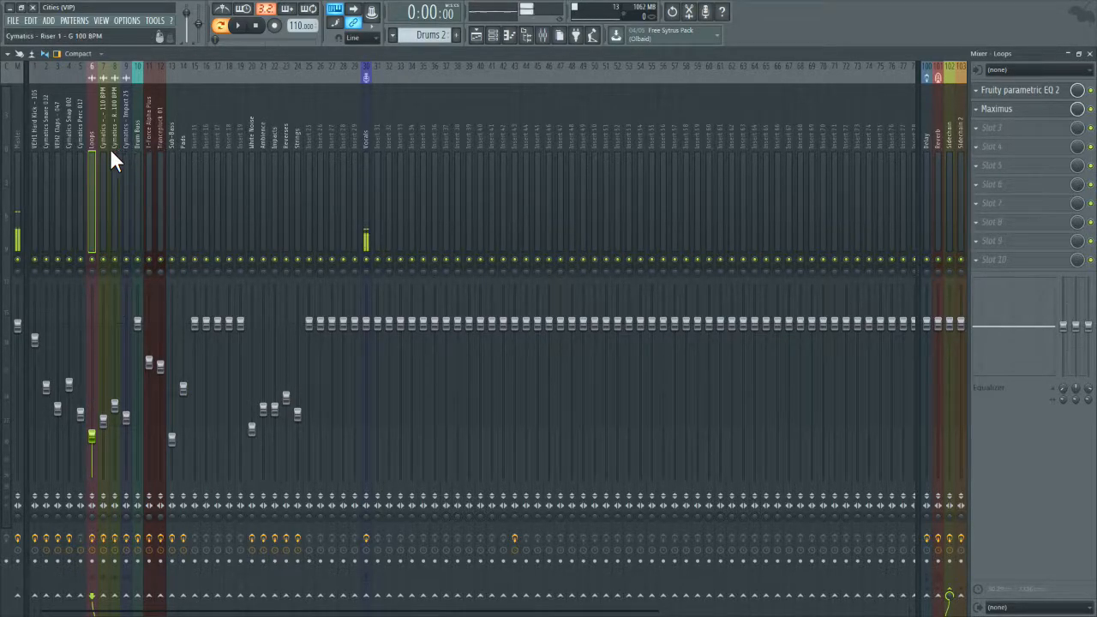
# Step: Add a Fruity Parametric EQ 2 to the first effect slot of the Cymatics Perc 017 mixer track
pyautogui.click(78, 151)
pyautogui.click(1060, 152)
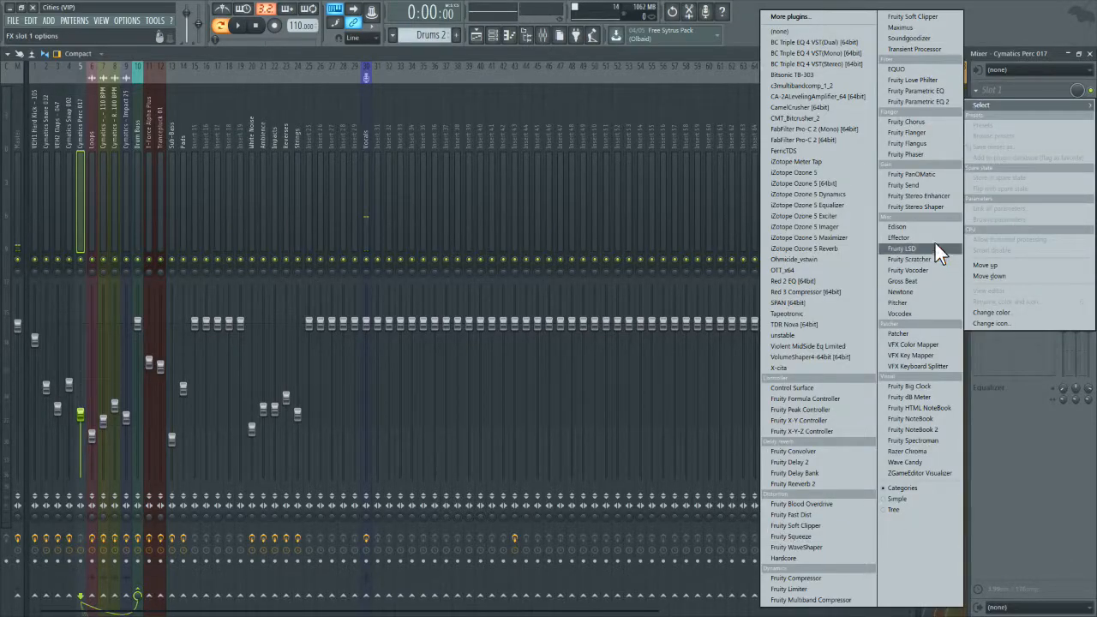
pyautogui.click(927, 94)
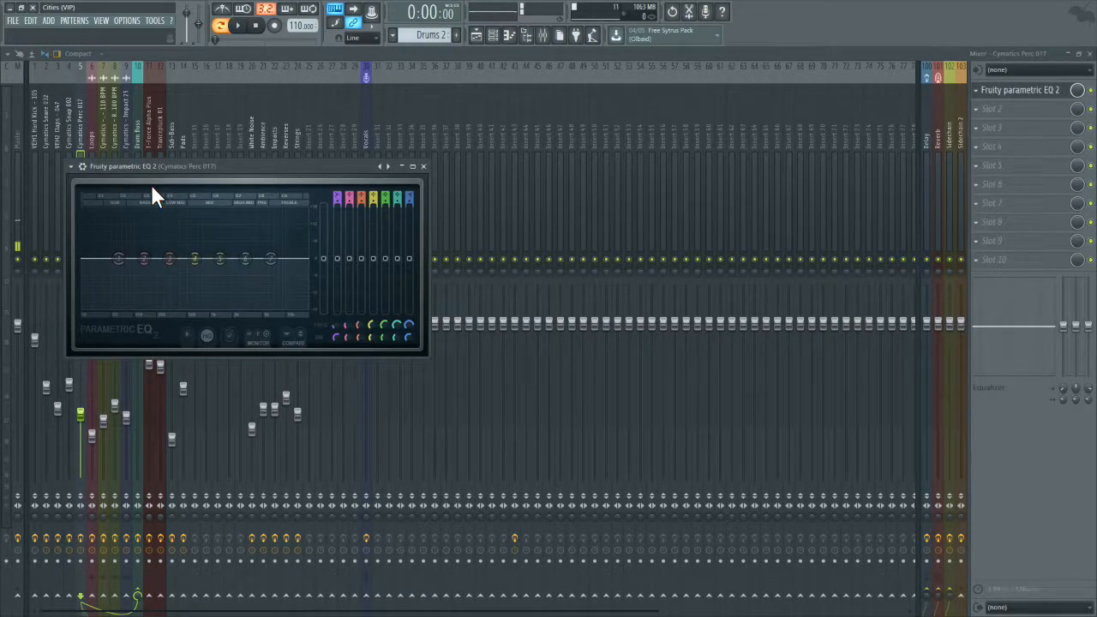
# Step: Pull the Perc 017 EQ's low shelf band 1 fully down, give it a steep order and raise its frequency slightly
pyautogui.moveTo(118, 258); pyautogui.dragTo(133, 308)
pyautogui.rightClick(133, 308)
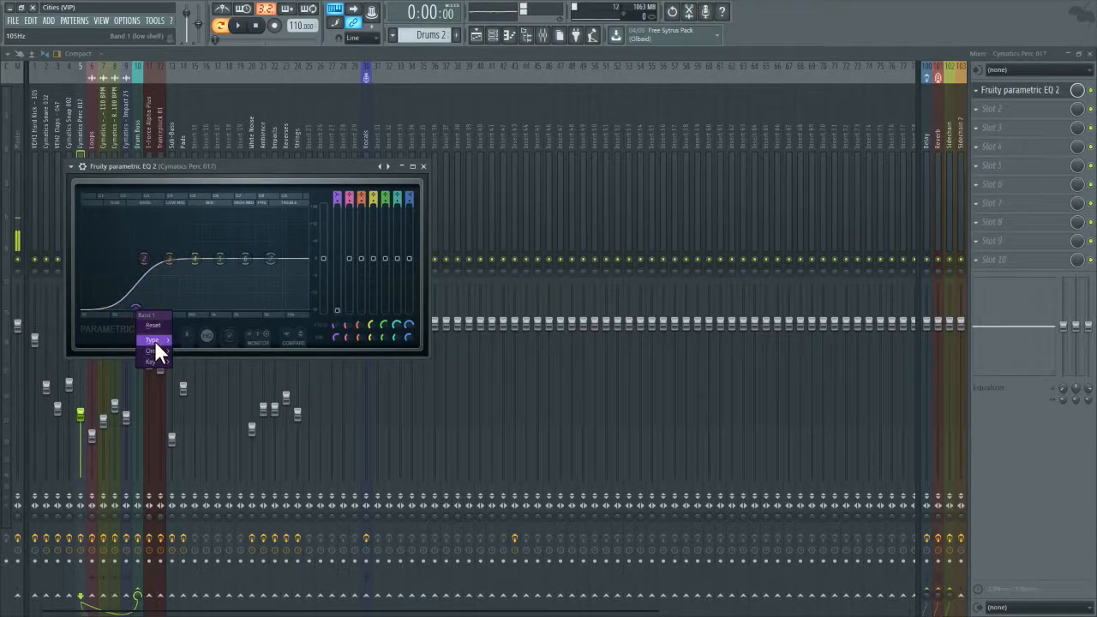
pyautogui.moveTo(154, 350)
pyautogui.click(207, 359)
pyautogui.moveTo(136, 311); pyautogui.dragTo(146, 306)
pyautogui.click(422, 166)
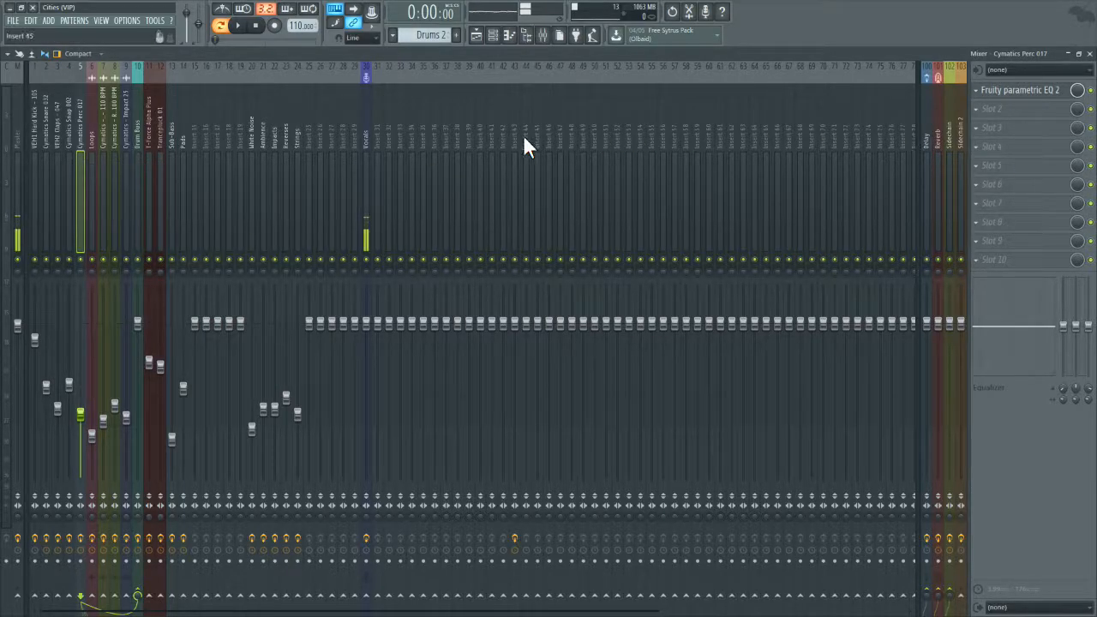
# Step: Check the Parametric EQ 2 on the Cymatics Snap 002 track
pyautogui.click(67, 114)
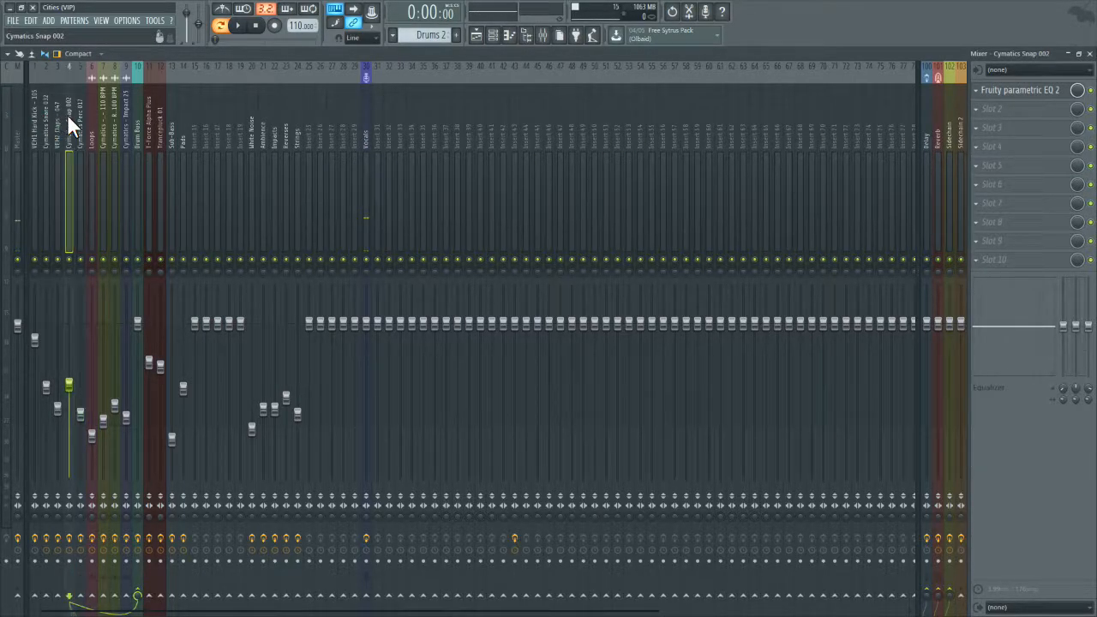
pyautogui.click(1050, 103)
pyautogui.click(1050, 104)
# Step: In the VEH2 Claps track's second Parametric EQ 2, lower band 1 to -18 dB at about 91 Hz
pyautogui.click(54, 128)
pyautogui.click(1034, 97)
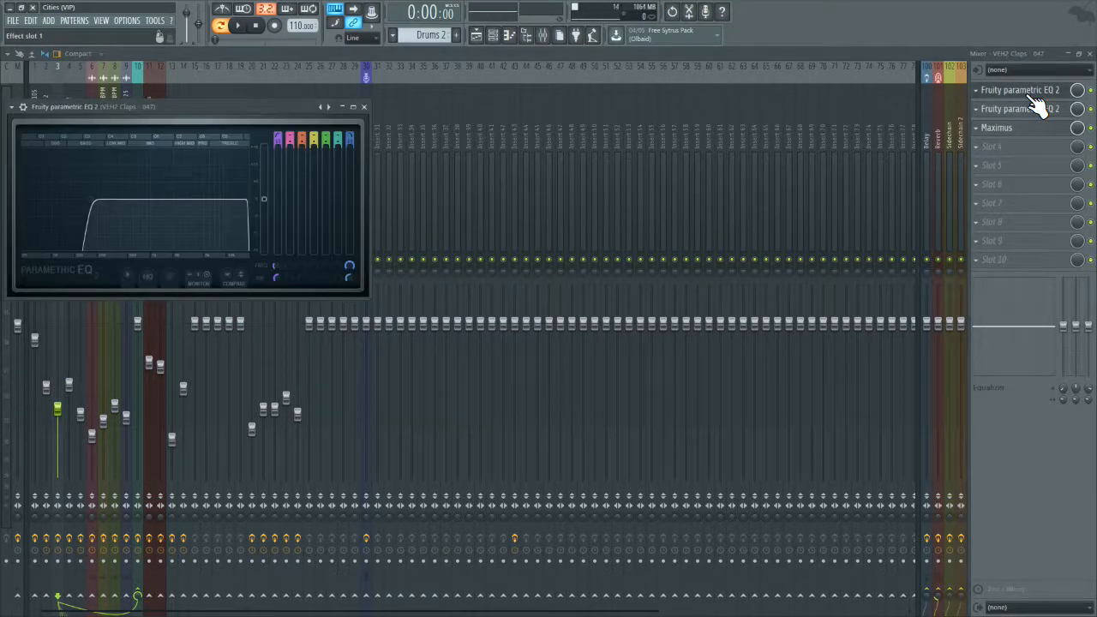
pyautogui.click(1036, 104)
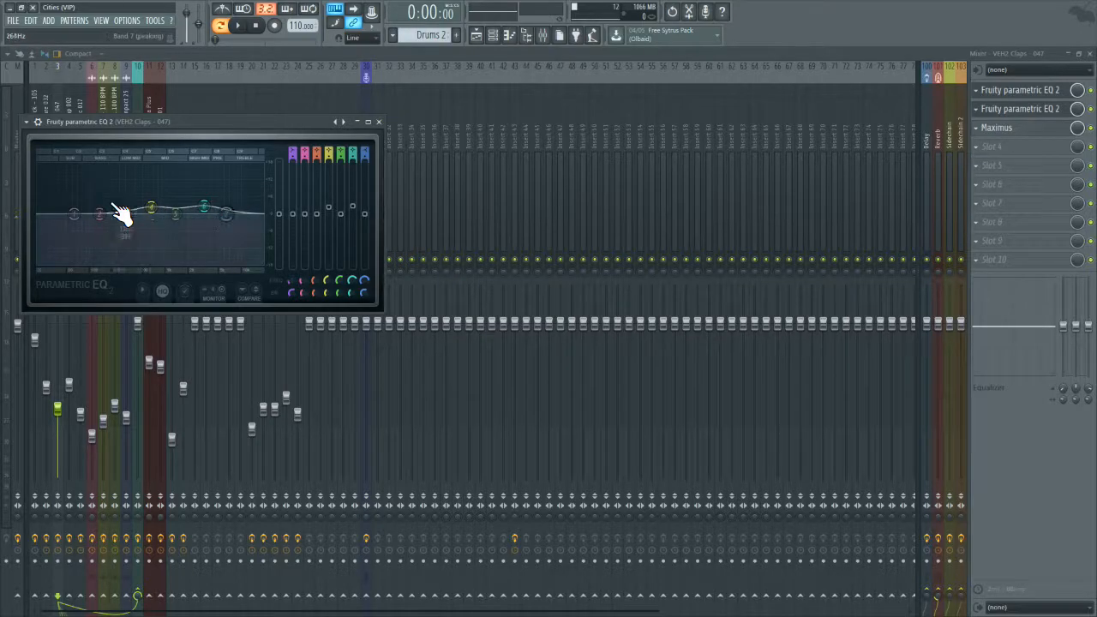
pyautogui.moveTo(73, 213); pyautogui.dragTo(96, 261)
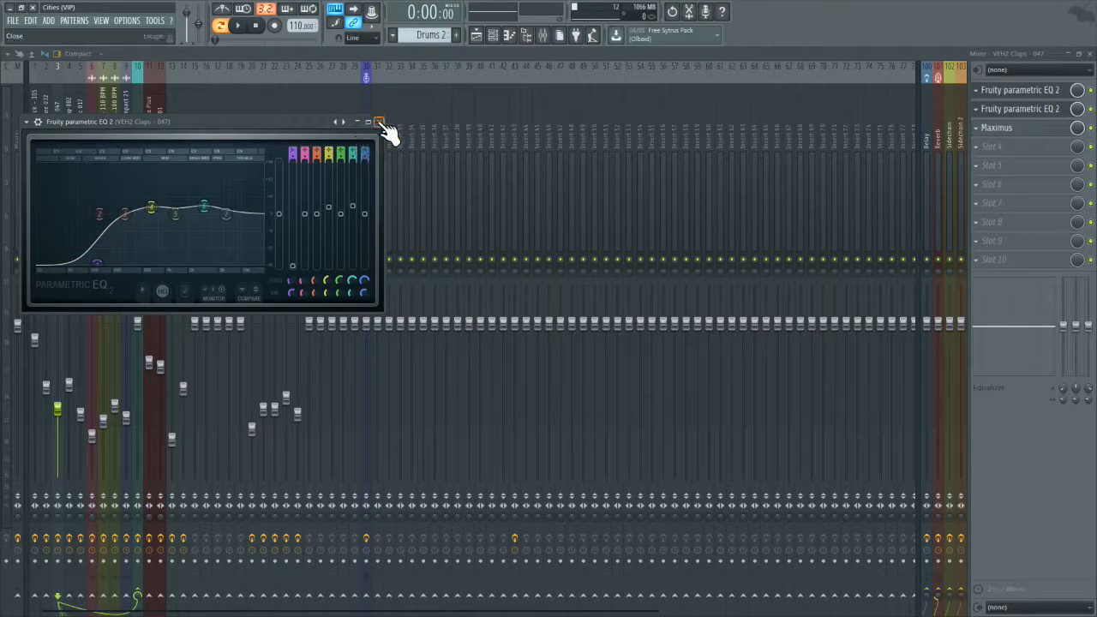
pyautogui.moveTo(96, 262); pyautogui.dragTo(85, 261)
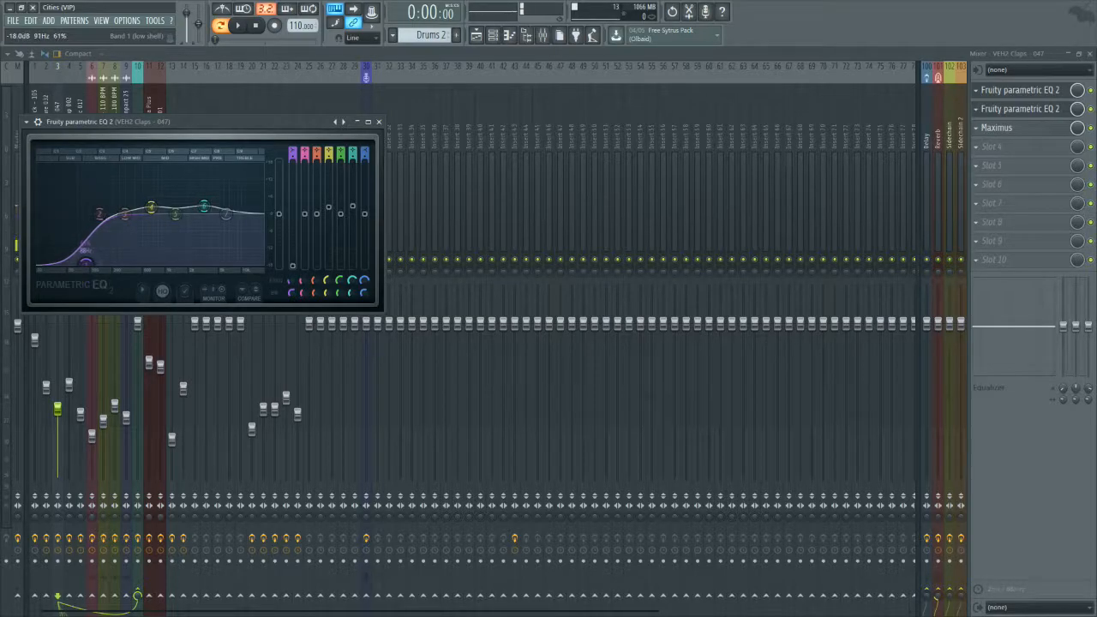
# Step: Give the low shelf band 1 of the Claps EQ a steep order and close that EQ window
pyautogui.rightClick(85, 262)
pyautogui.moveTo(107, 304)
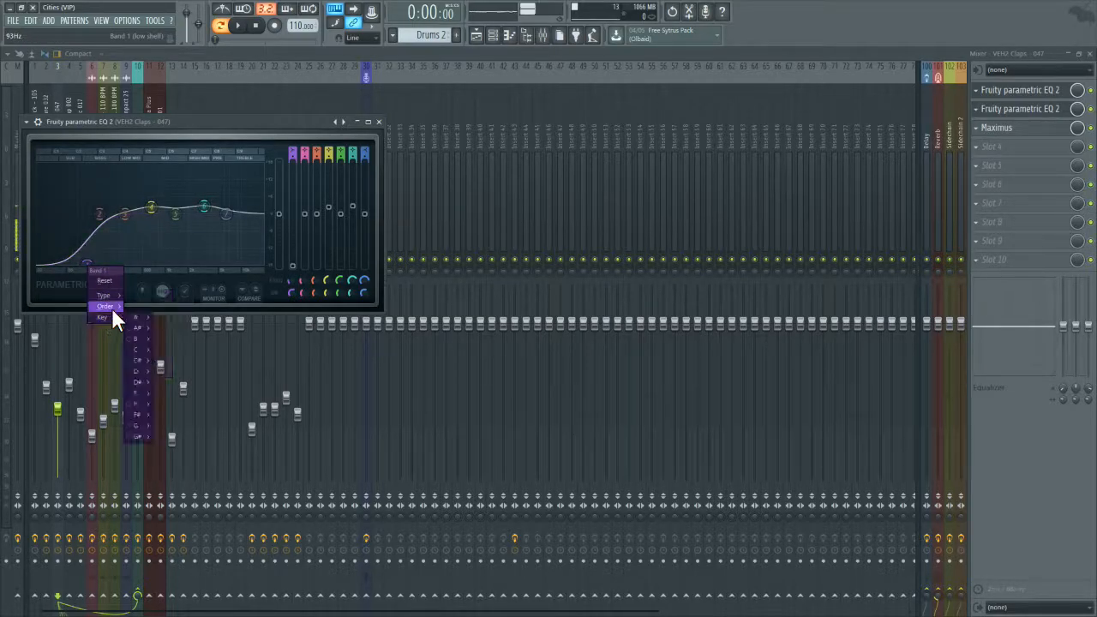
pyautogui.click(147, 314)
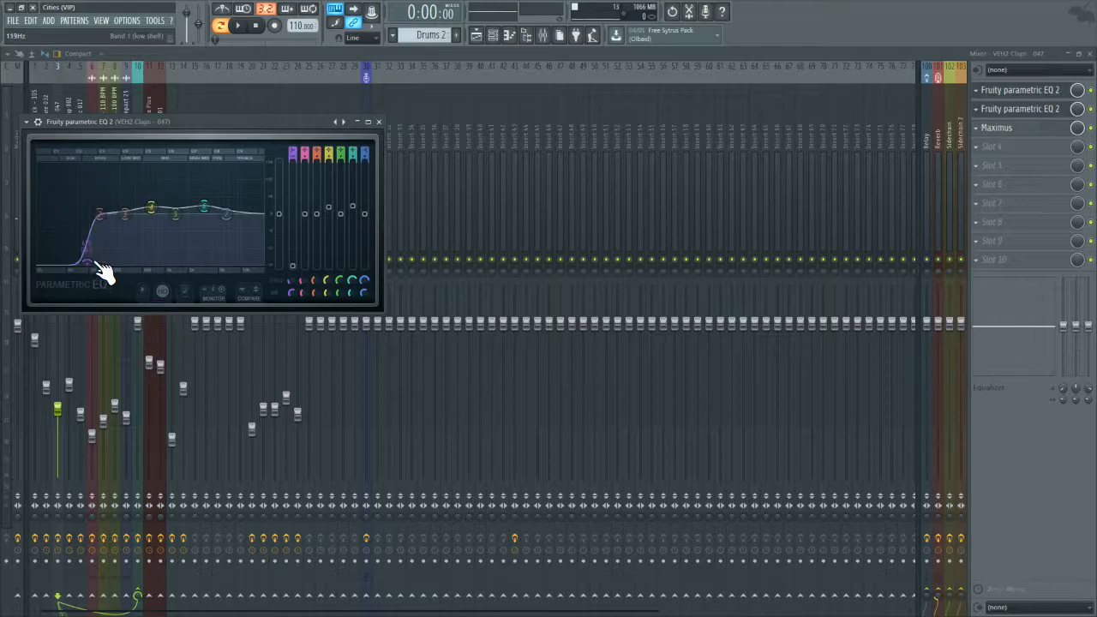
pyautogui.click(378, 122)
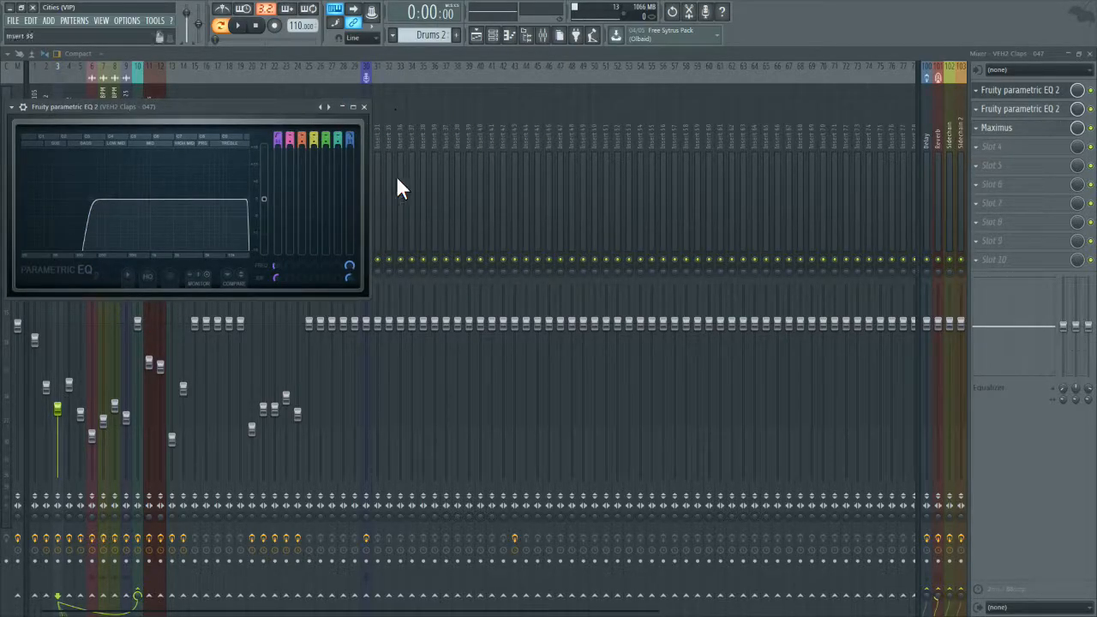
# Step: Set a steep order for band 1 of the Strings track's Parametric EQ 2 and fine-tune its cutoff frequency
pyautogui.moveTo(457, 119); pyautogui.dragTo(297, 152)
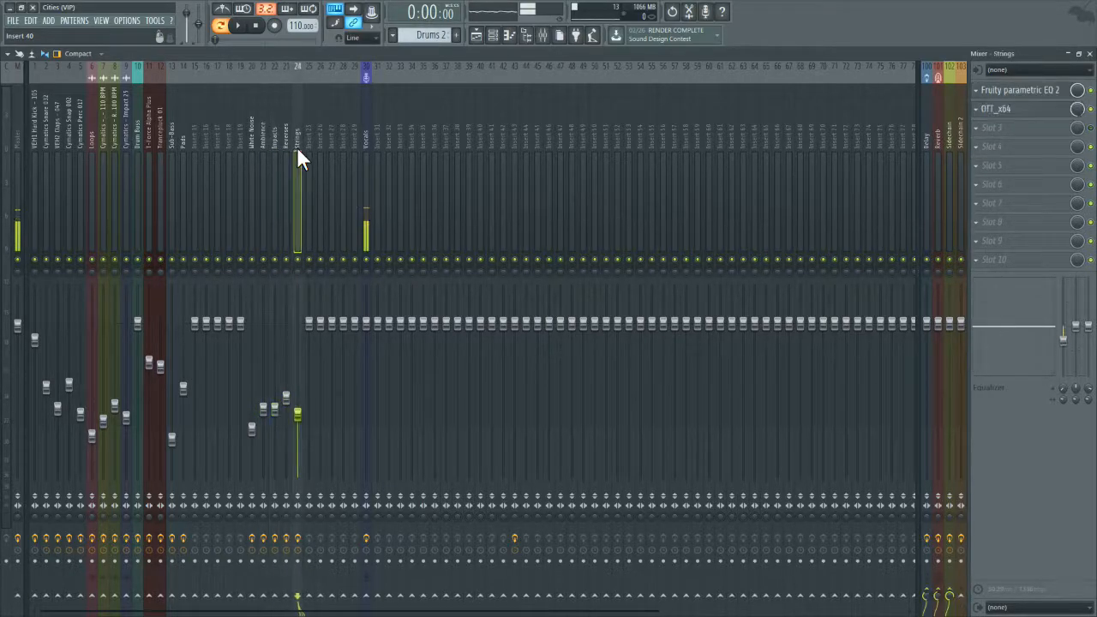
pyautogui.click(1034, 97)
pyautogui.moveTo(111, 276); pyautogui.dragTo(115, 277)
pyautogui.rightClick(114, 279)
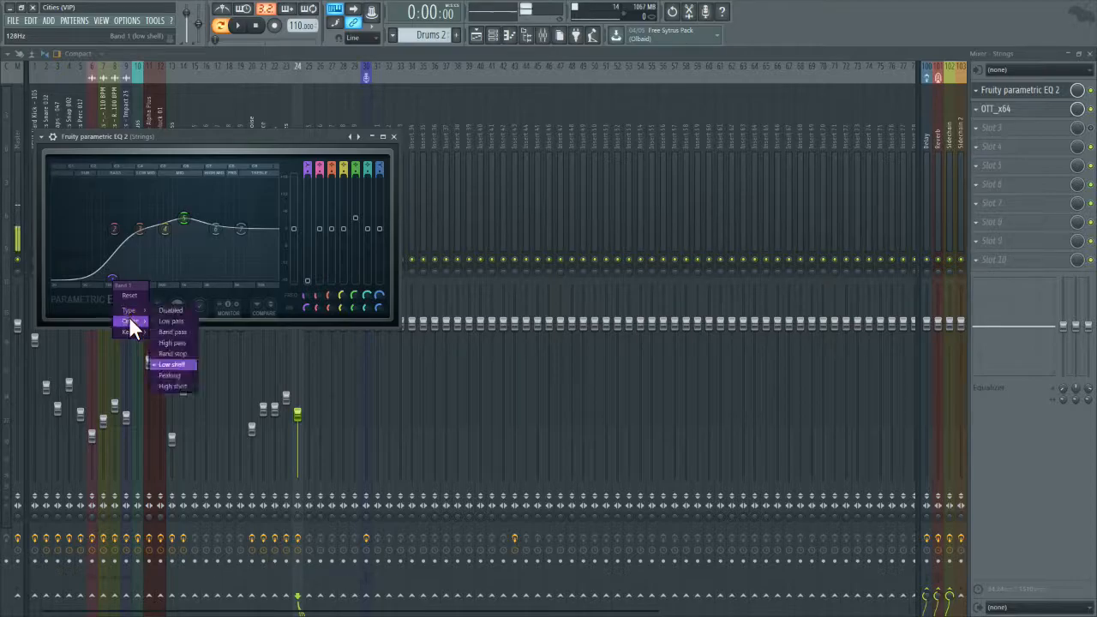
pyautogui.click(171, 323)
pyautogui.moveTo(112, 278); pyautogui.dragTo(110, 278)
pyautogui.click(394, 136)
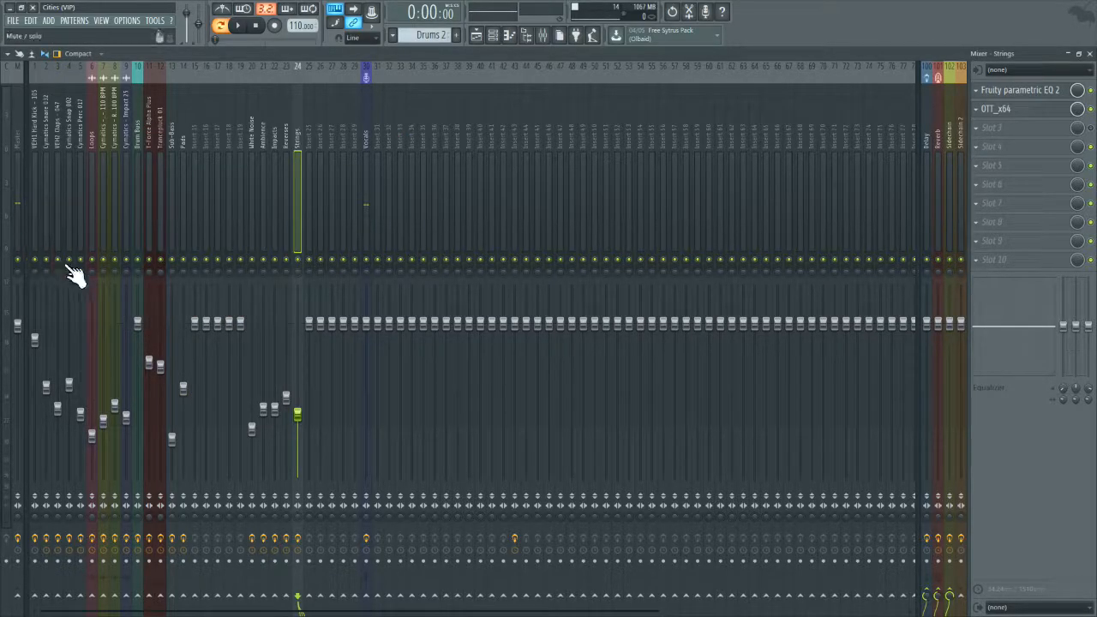
# Step: Set the VEH1 Hard Kick fader to about -2.5 dB and select the Master track
pyautogui.click(35, 340)
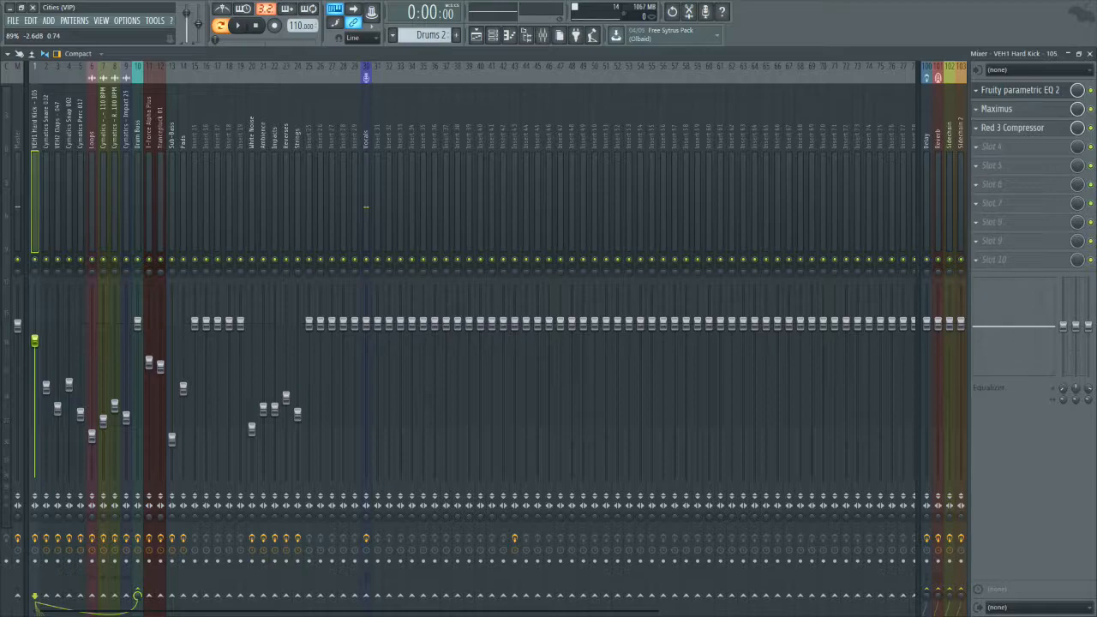
pyautogui.moveTo(35, 341); pyautogui.dragTo(35, 340)
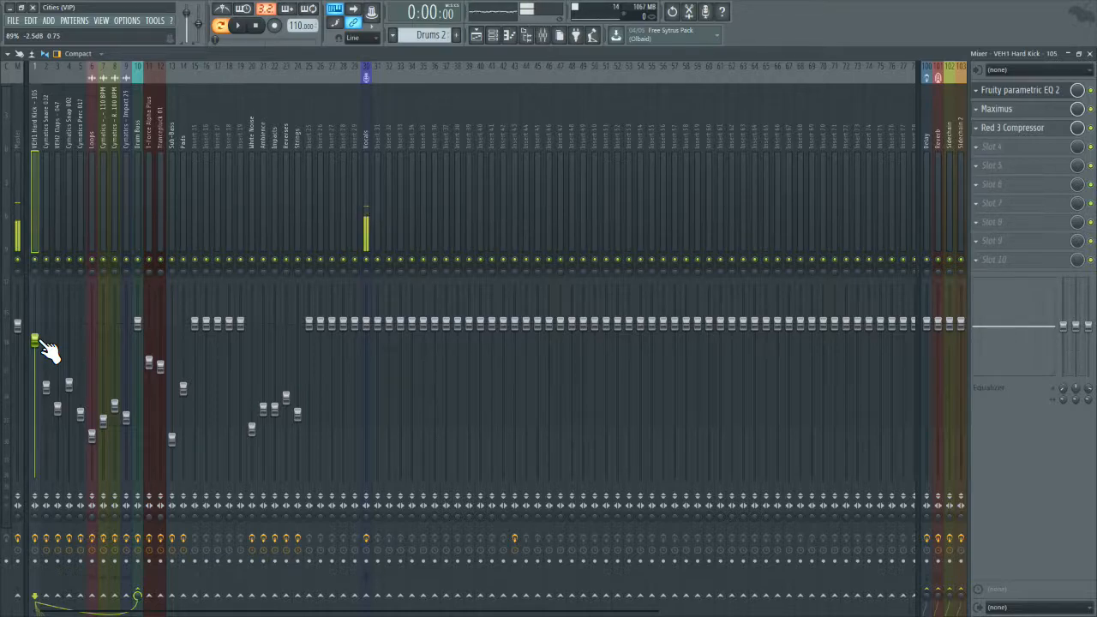
pyautogui.click(17, 210)
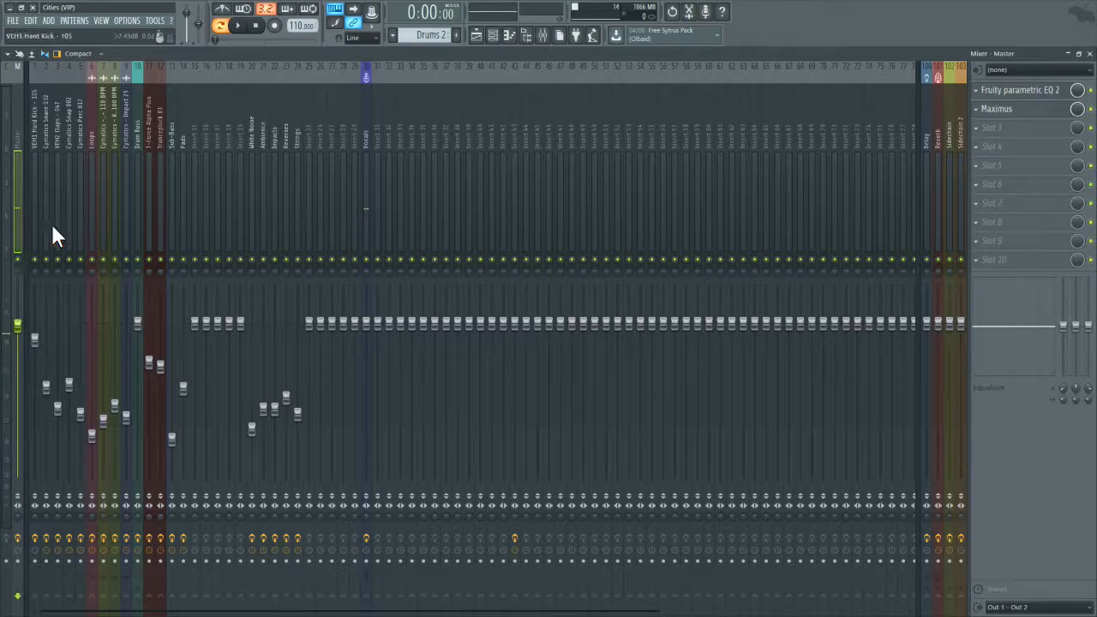
# Step: Play the song from about bar 29 in the playlist and watch the Master track's level in the mixer
pyautogui.click(1089, 54)
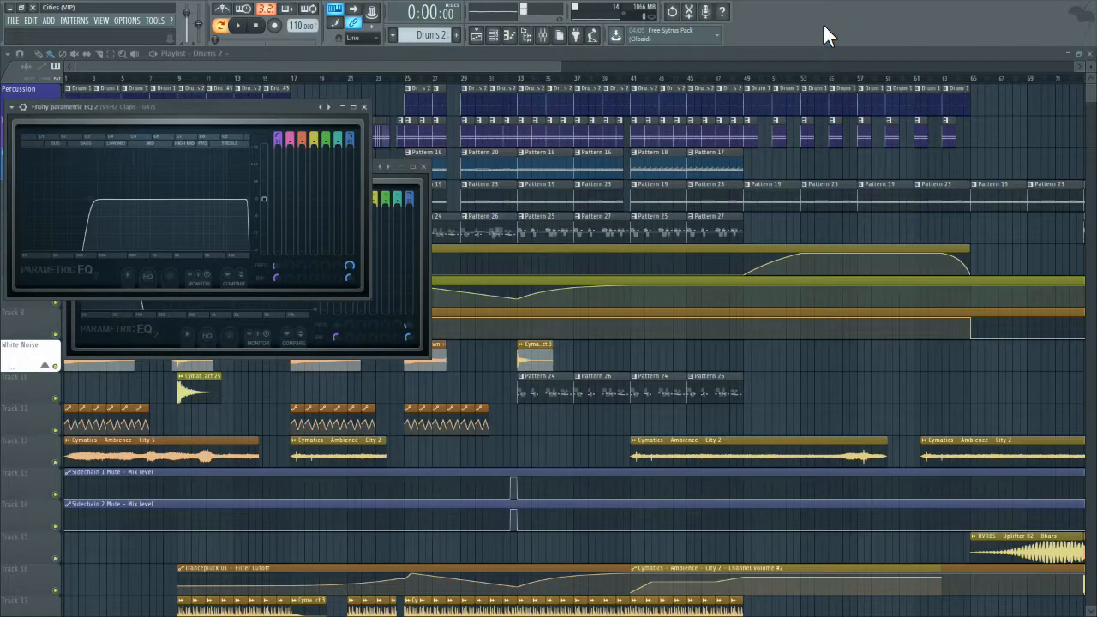
pyautogui.click(547, 63)
pyautogui.hscroll(3, 482, 61)
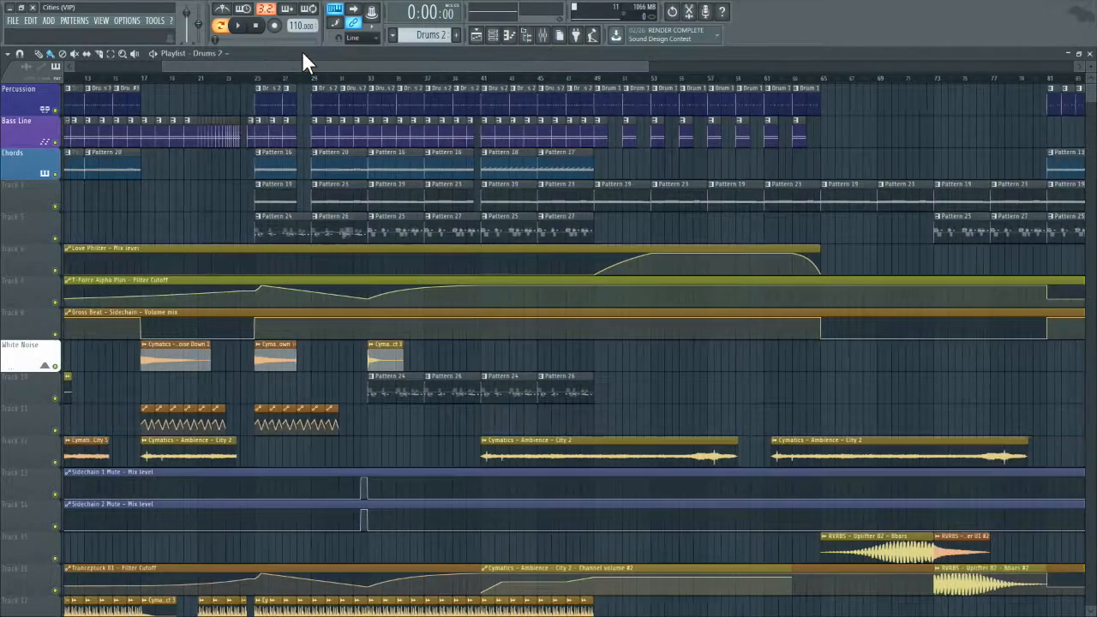
pyautogui.click(276, 76)
pyautogui.click(237, 27)
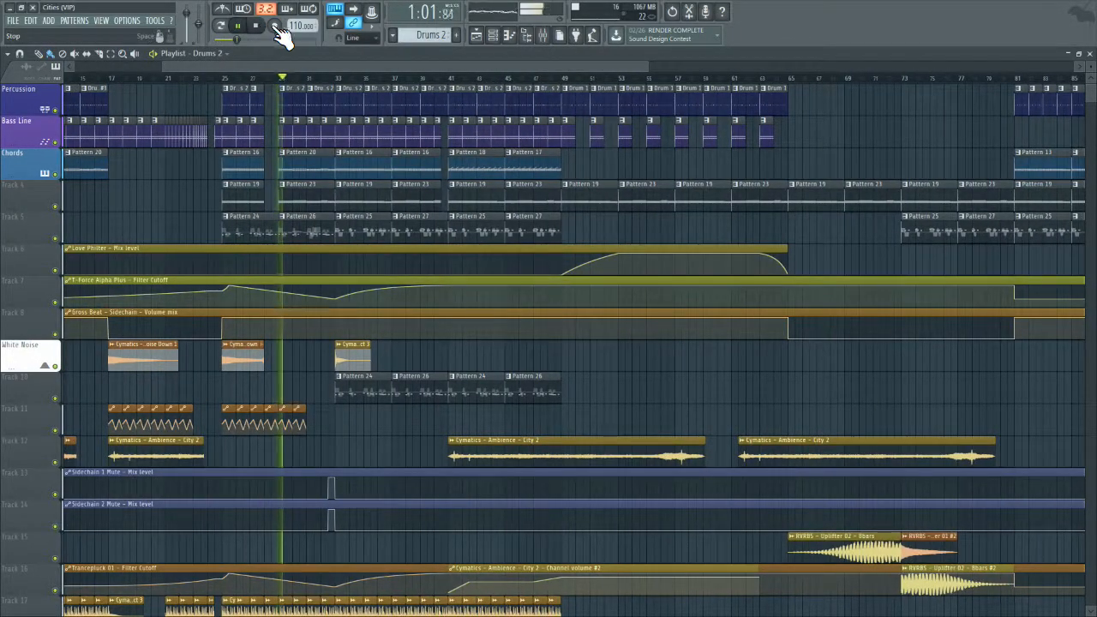
pyautogui.click(542, 35)
pyautogui.click(14, 199)
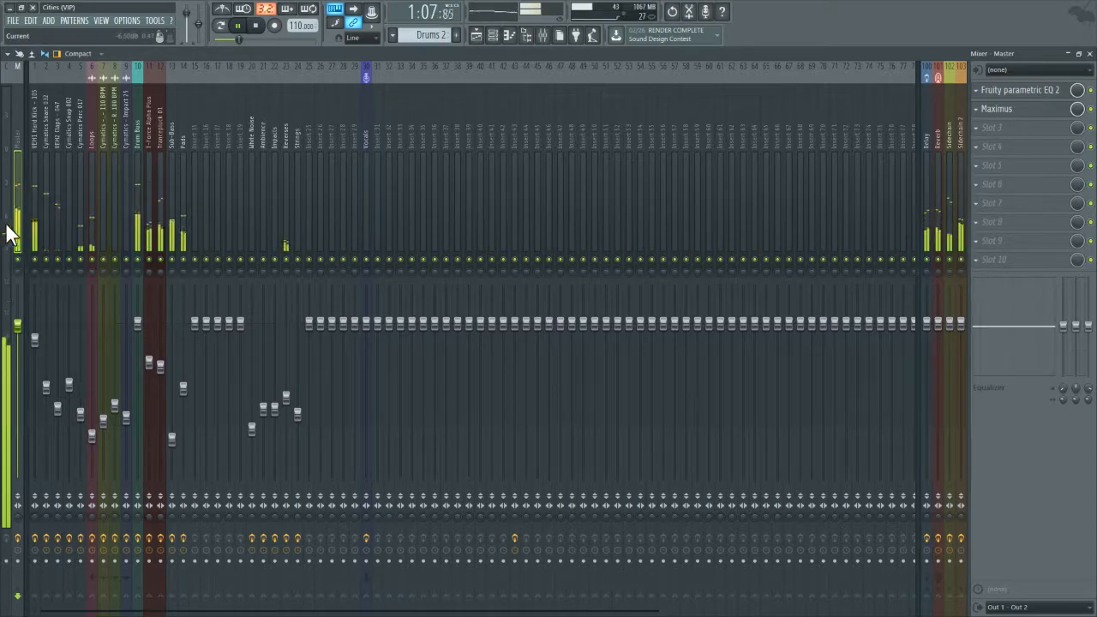
pyautogui.click(259, 27)
# Step: Route the Loops track to Sidechain 2 instead of Sidechain and audition the section
pyautogui.click(90, 178)
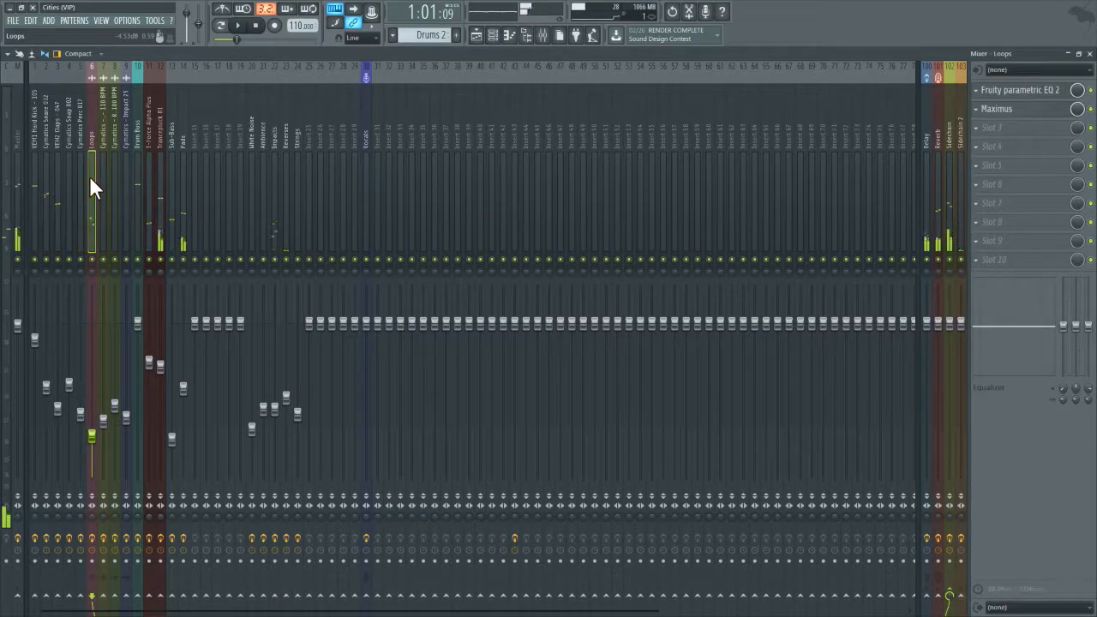
pyautogui.rightClick(961, 596)
pyautogui.click(967, 589)
pyautogui.rightClick(961, 592)
pyautogui.click(975, 577)
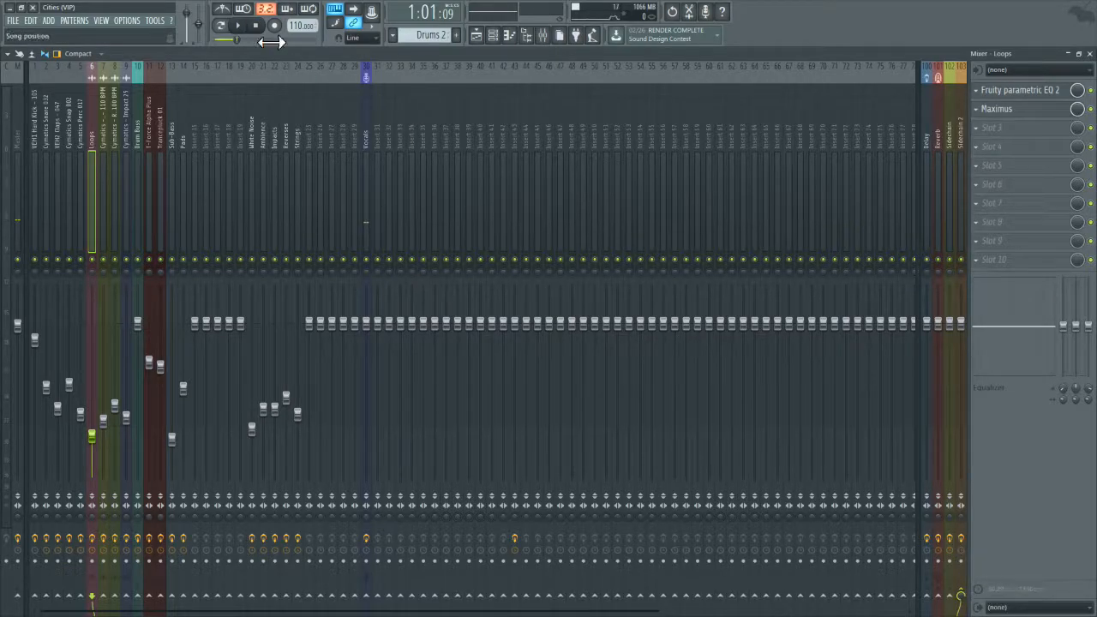
pyautogui.click(238, 26)
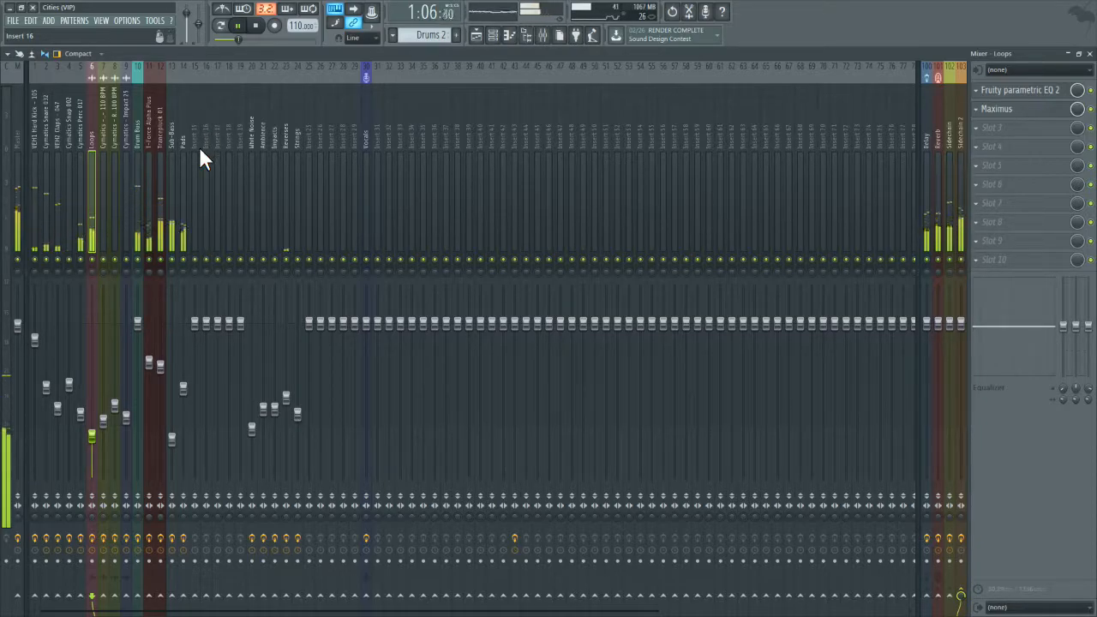
pyautogui.click(264, 28)
# Step: Lower the Reverses fader to about -14.5 dB and bring the Impacts and Ambience faders down slightly
pyautogui.click(286, 235)
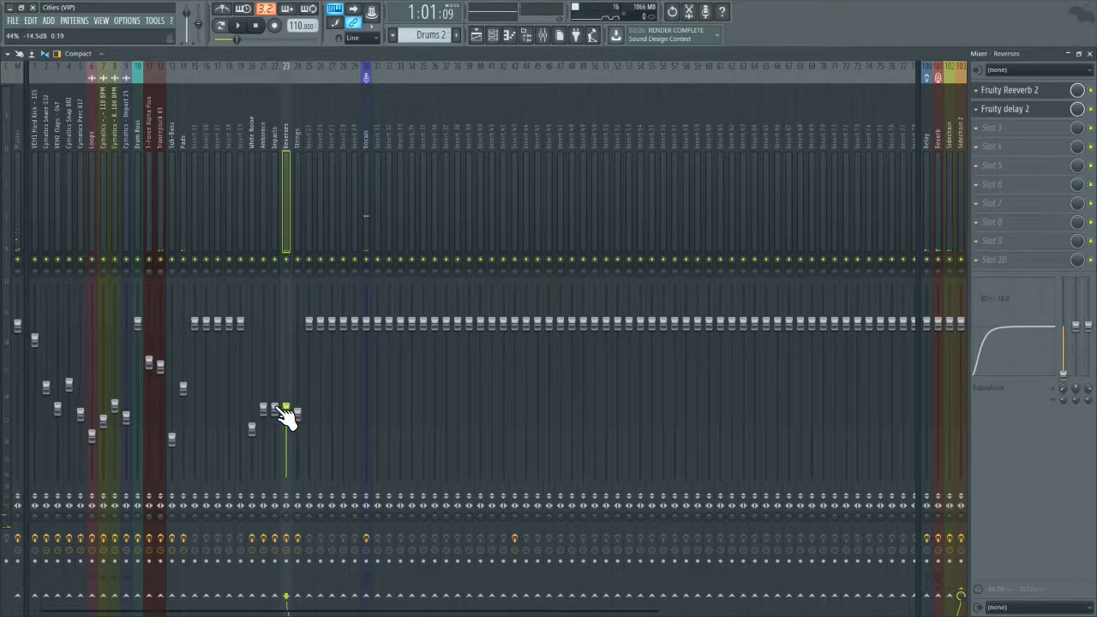
pyautogui.press('Left')
pyautogui.press('Left')
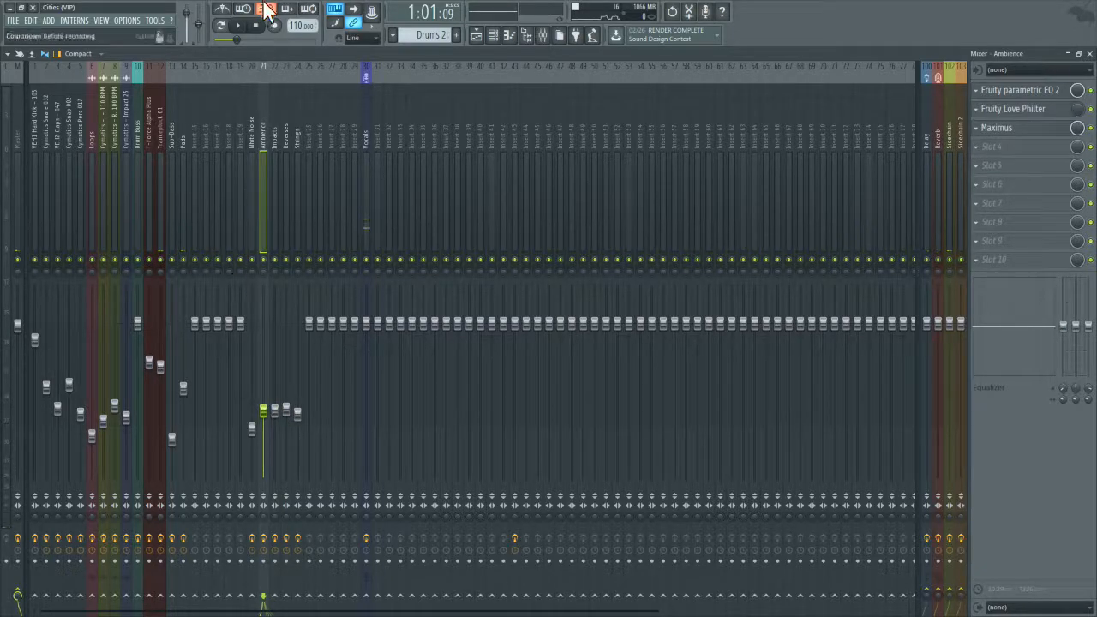
# Step: Play the section while checking the Reverses, Impacts, Ambience and White Noise tracks in the mixer
pyautogui.click(239, 26)
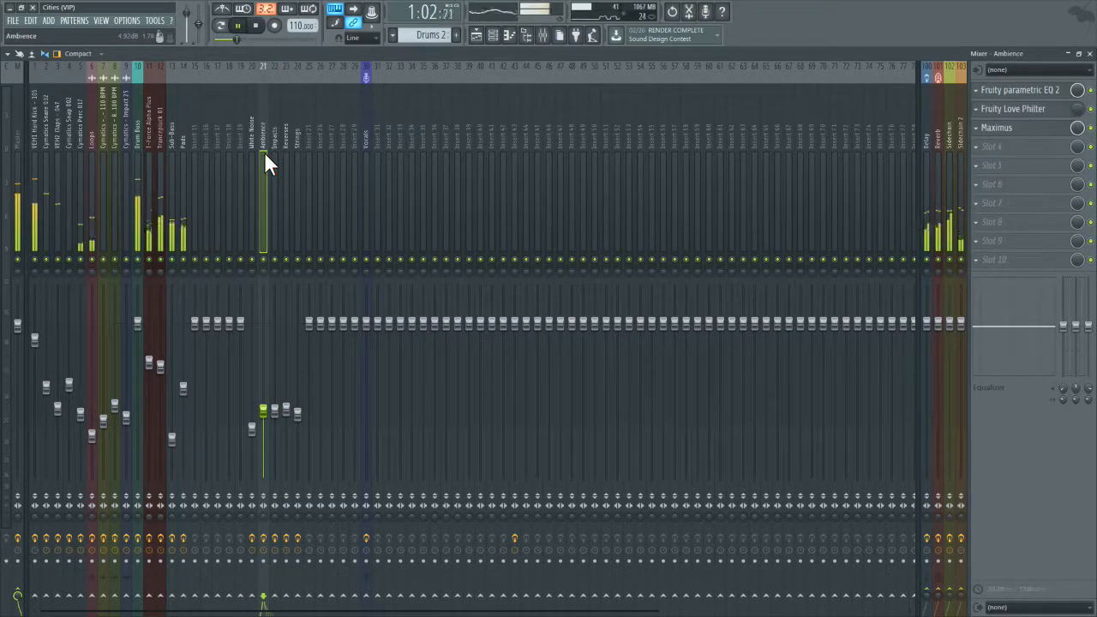
pyautogui.click(283, 165)
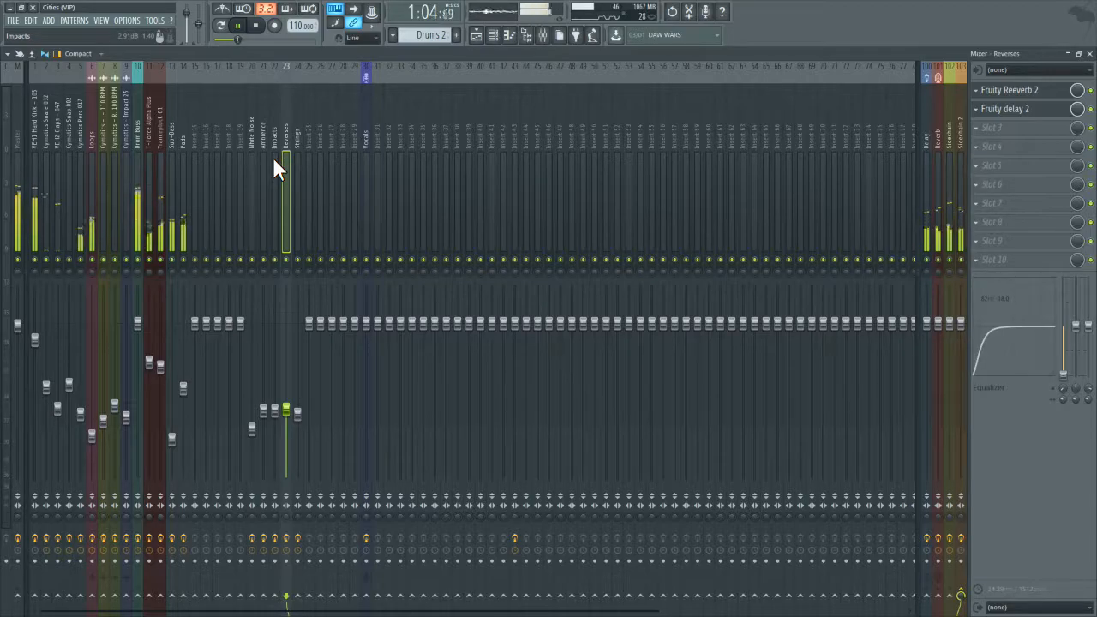
pyautogui.click(271, 158)
pyautogui.click(260, 161)
pyautogui.click(251, 164)
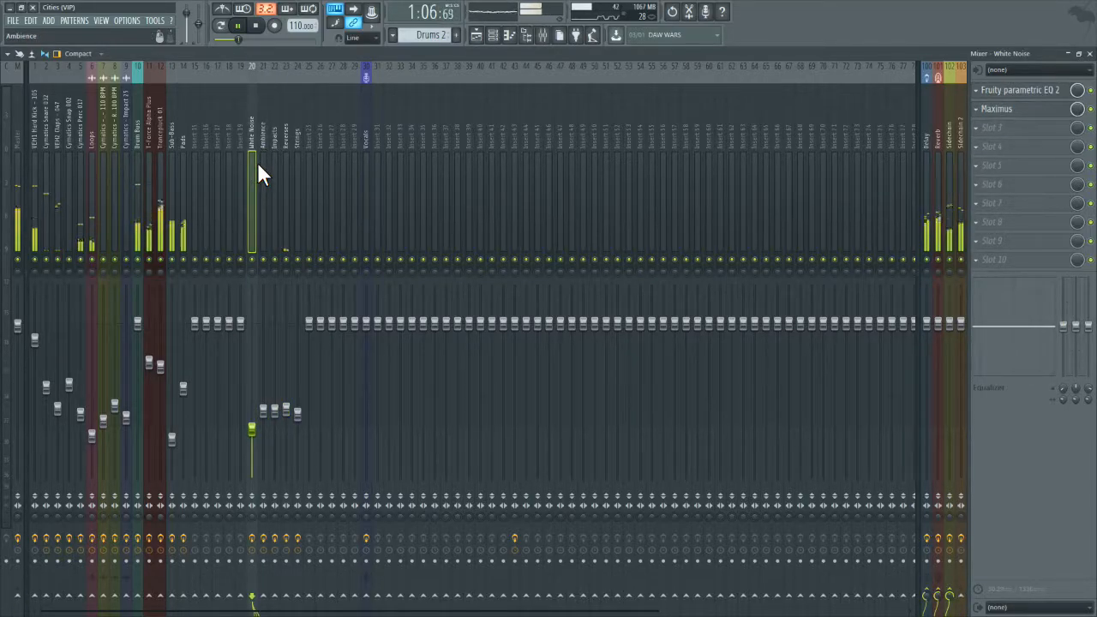
pyautogui.click(259, 27)
# Step: Raise the Impacts fader to about -12.3 dB and nudge the Reverses fader up slightly
pyautogui.click(274, 398)
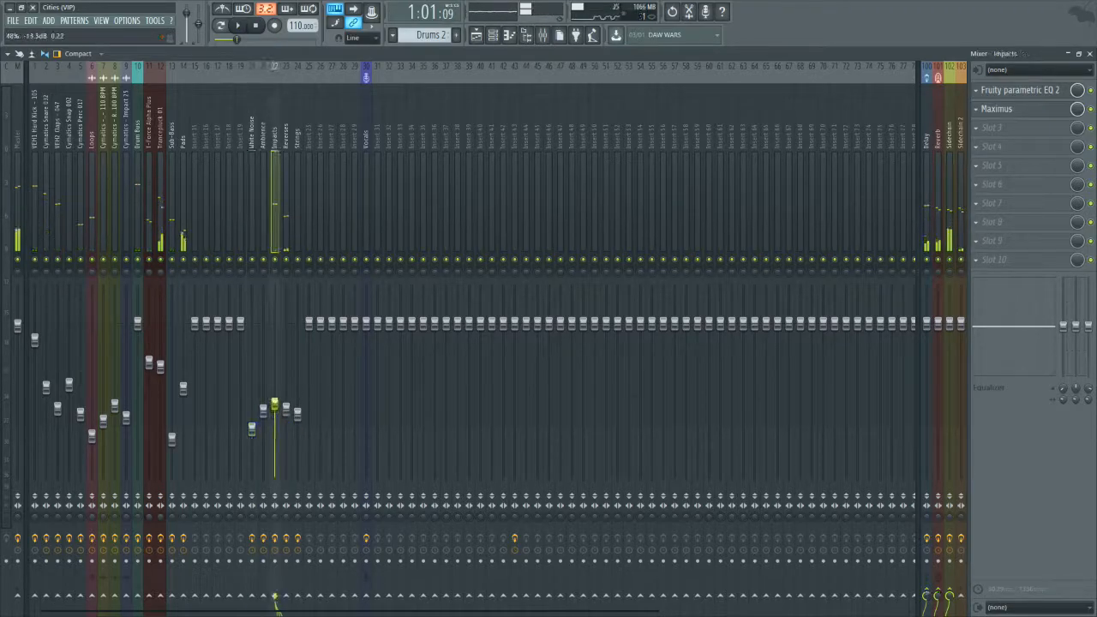
pyautogui.click(286, 409)
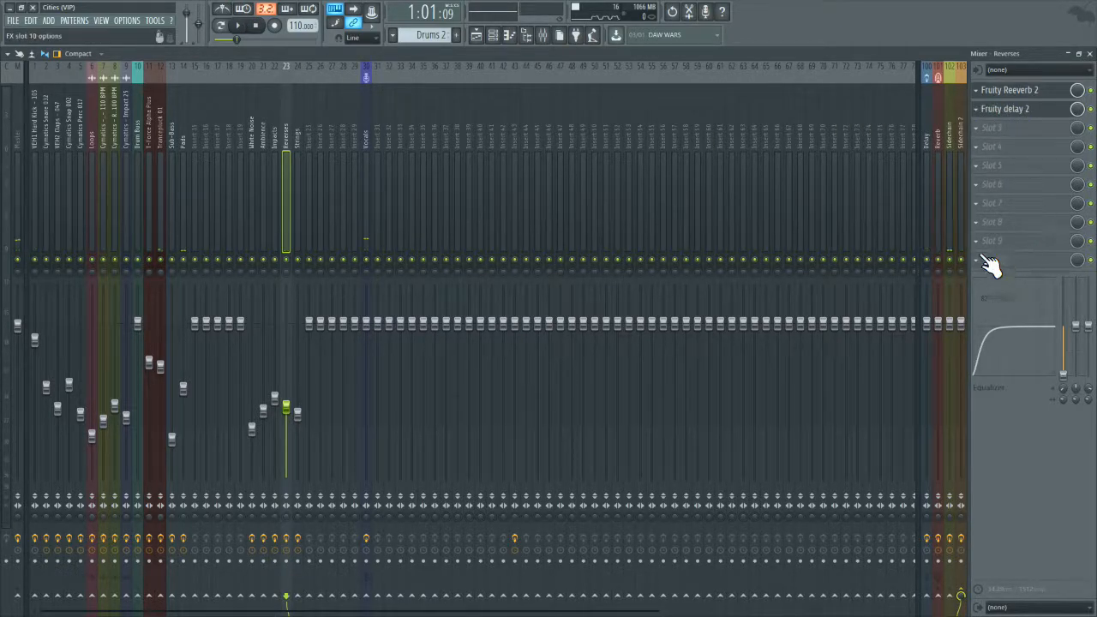
# Step: Give the low shelf cut on band 1 of the Impacts track's EQ a steep order and a slightly higher frequency
pyautogui.click(269, 138)
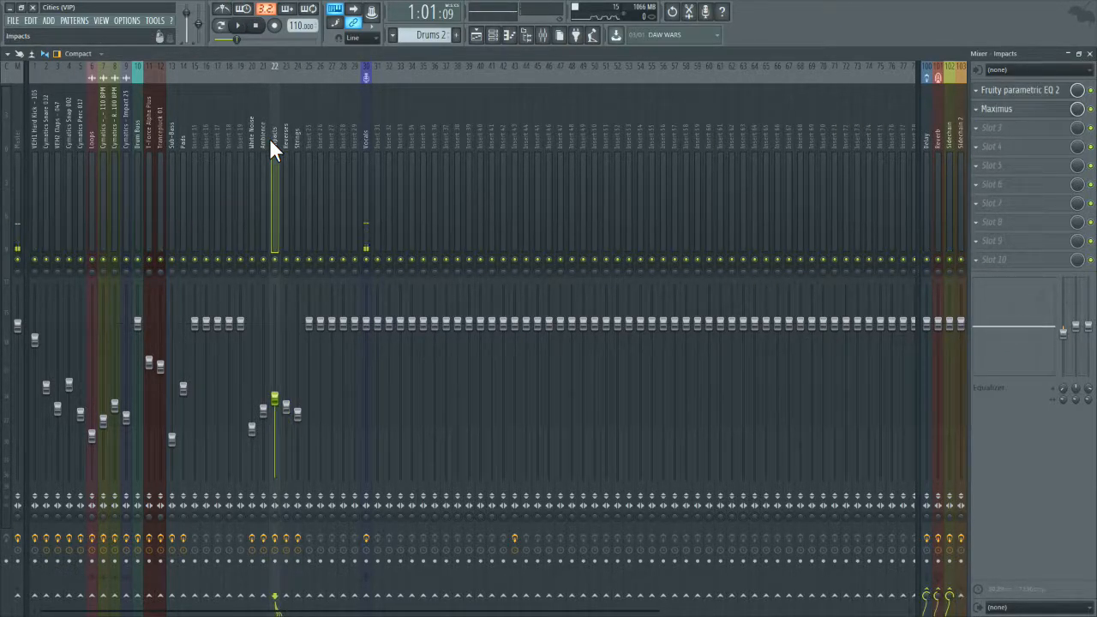
pyautogui.click(1028, 91)
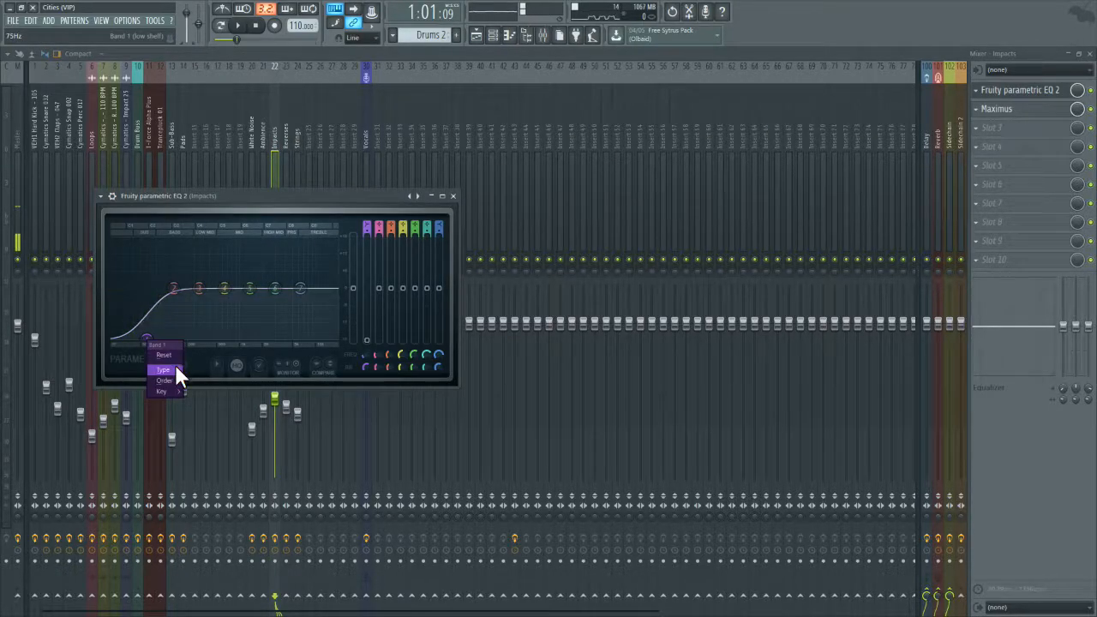
pyautogui.moveTo(175, 369)
pyautogui.click(204, 386)
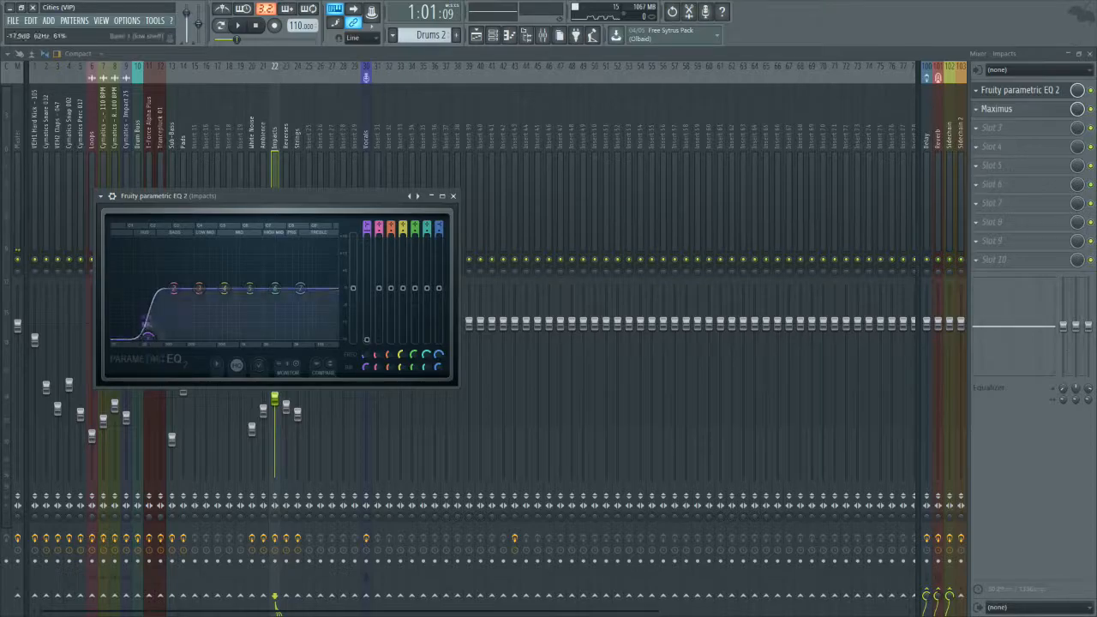
# Step: Give the high pass on band 1 of the White Noise track's EQ a steep order
pyautogui.click(453, 195)
pyautogui.click(265, 159)
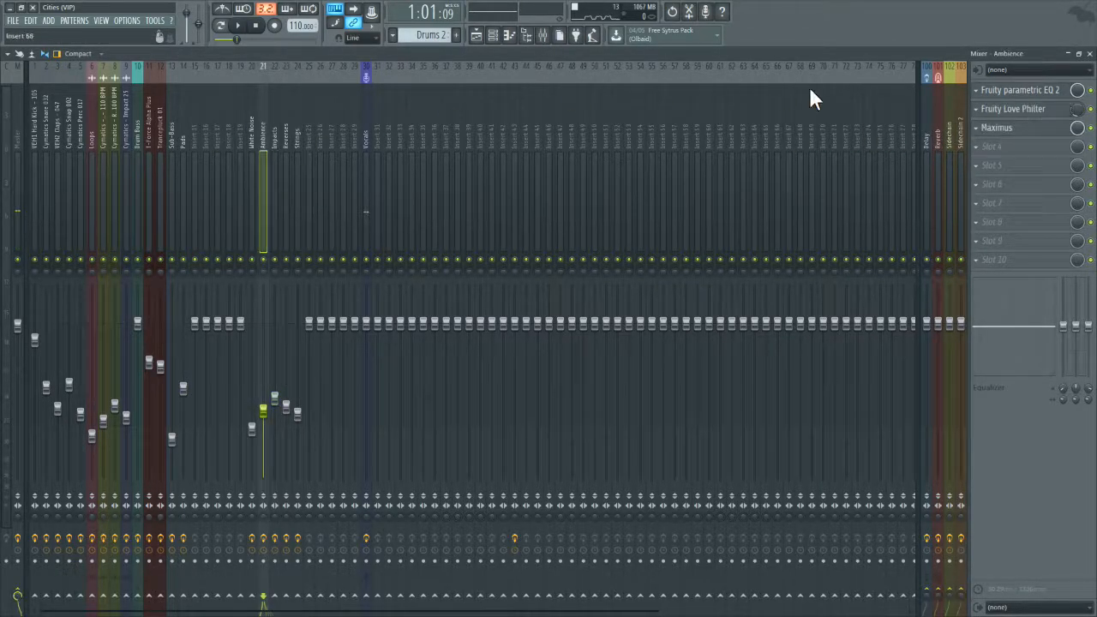
pyautogui.click(244, 140)
pyautogui.click(247, 142)
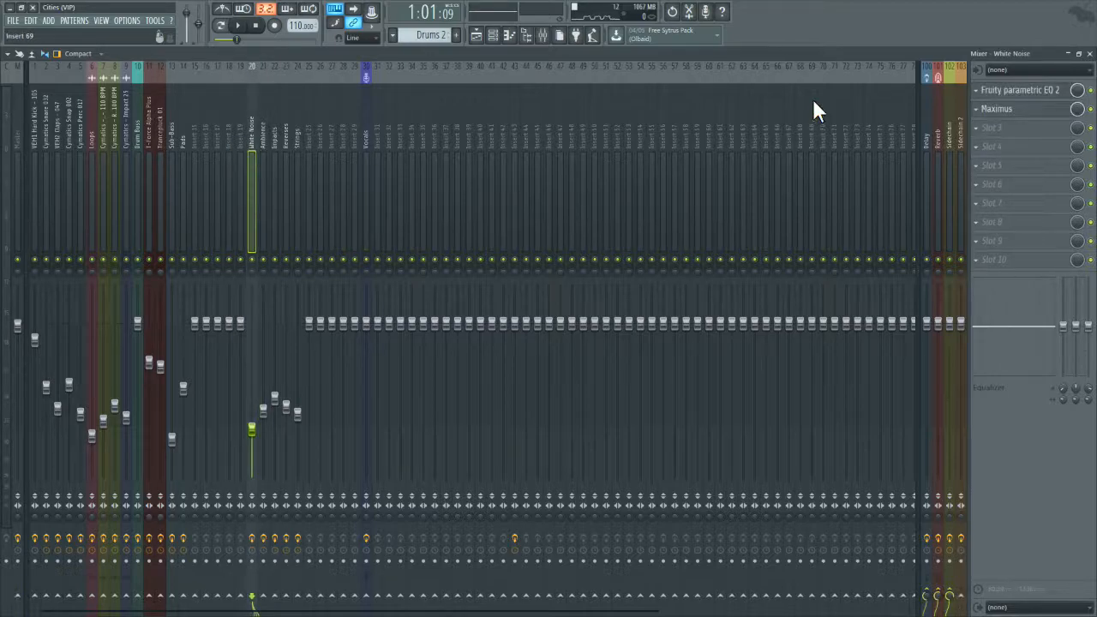
pyautogui.click(1007, 92)
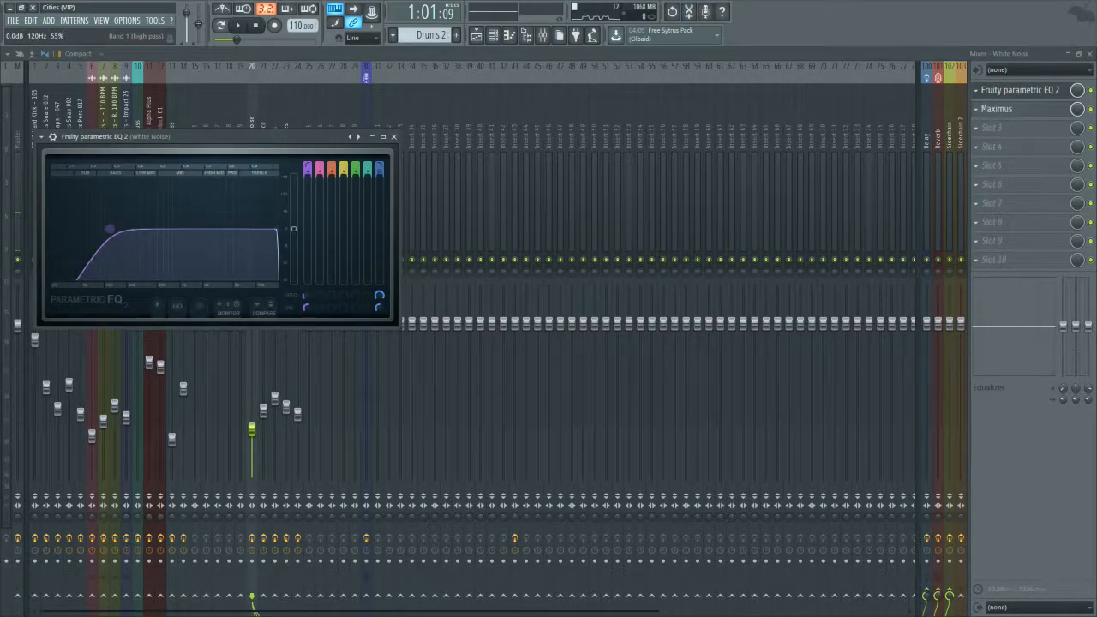
pyautogui.hotkey('ctrl', 'z')
pyautogui.rightClick(102, 231)
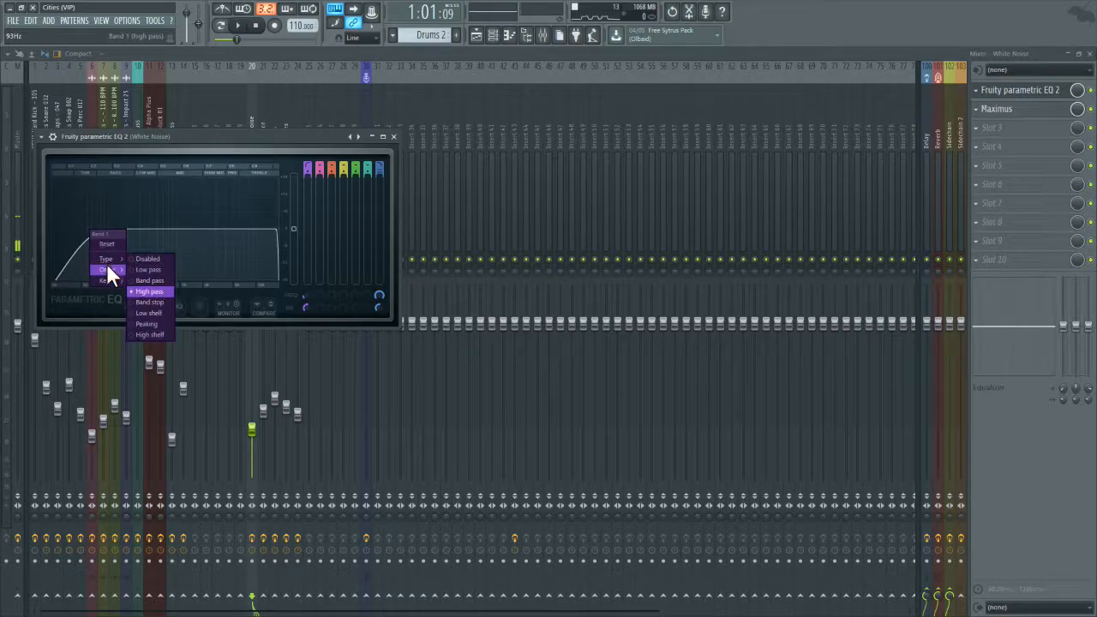
pyautogui.click(137, 271)
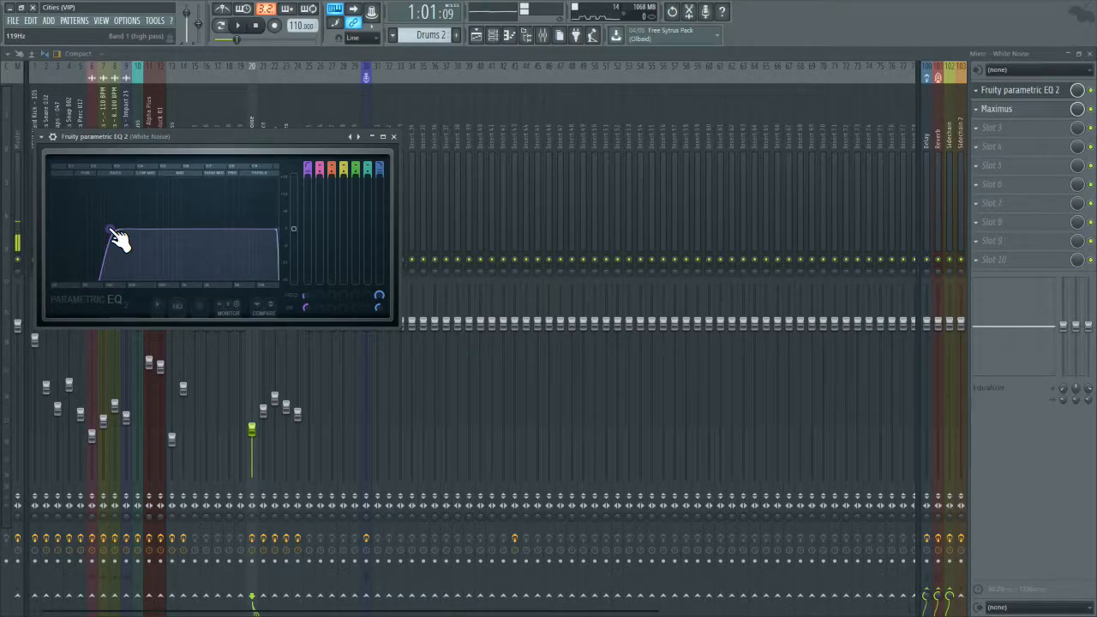
pyautogui.click(393, 137)
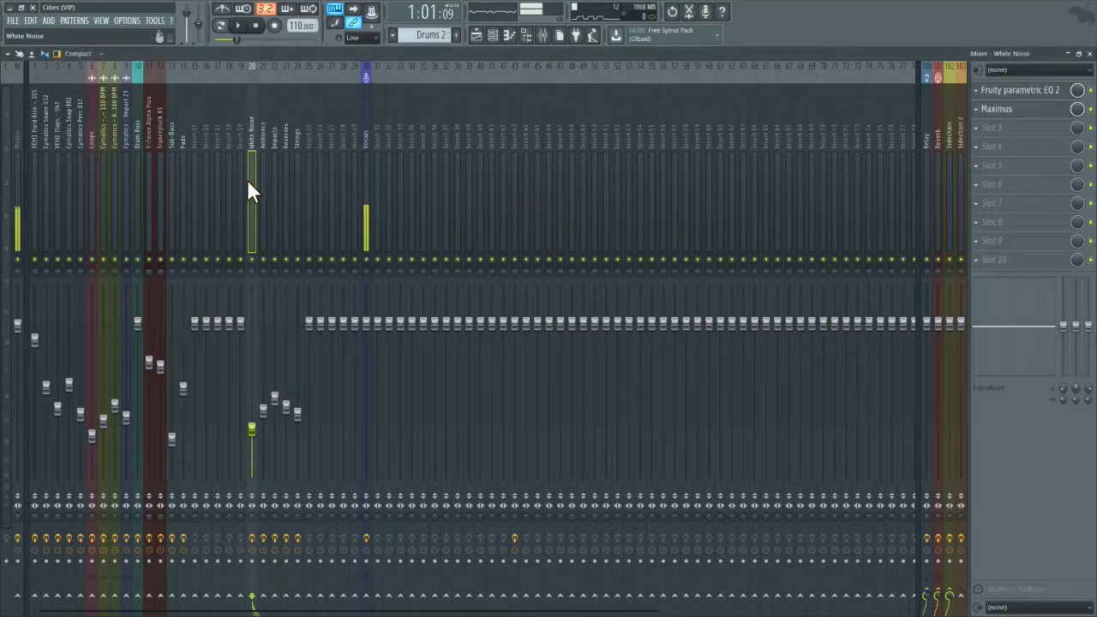
# Step: Give the low shelf cut on band 1 of the Pads track's EQ a steep order
pyautogui.click(184, 164)
pyautogui.click(1046, 92)
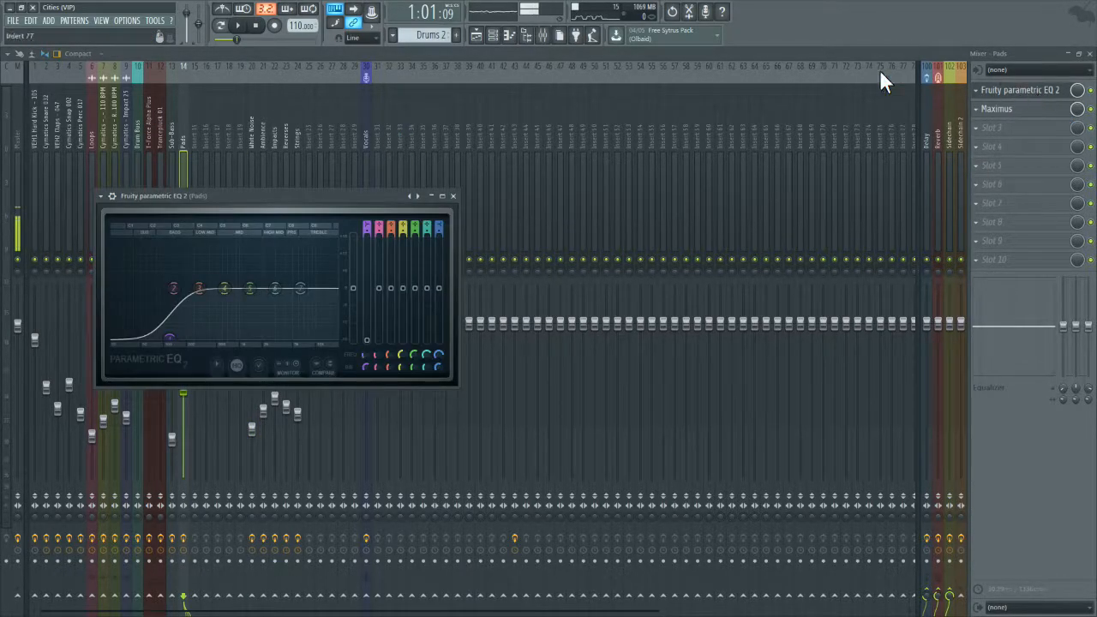
pyautogui.rightClick(169, 337)
pyautogui.moveTo(187, 378)
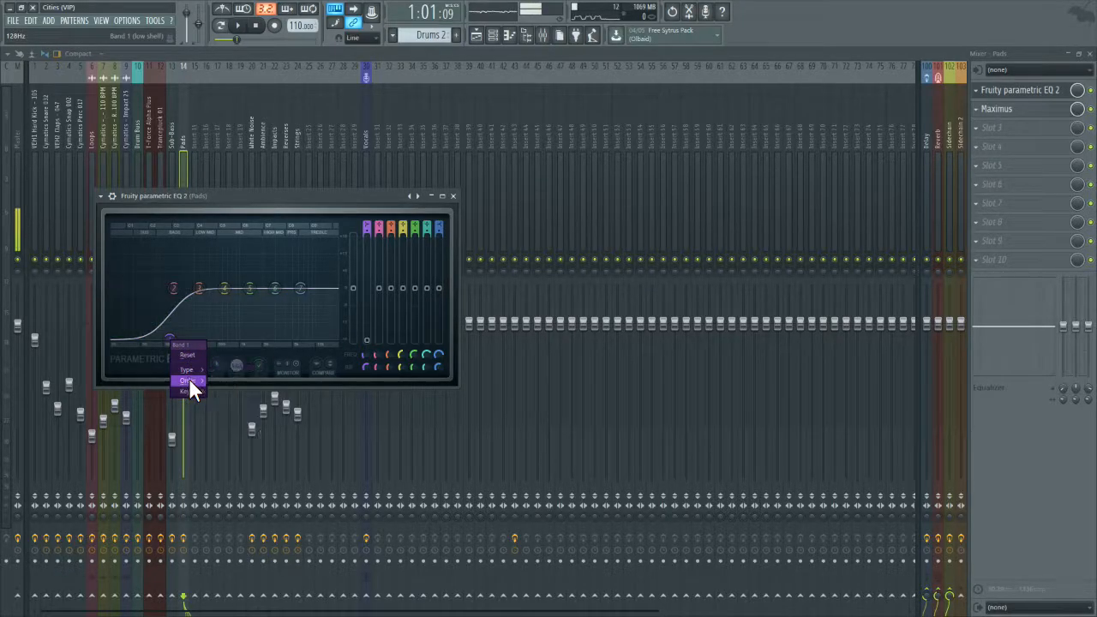
pyautogui.click(223, 387)
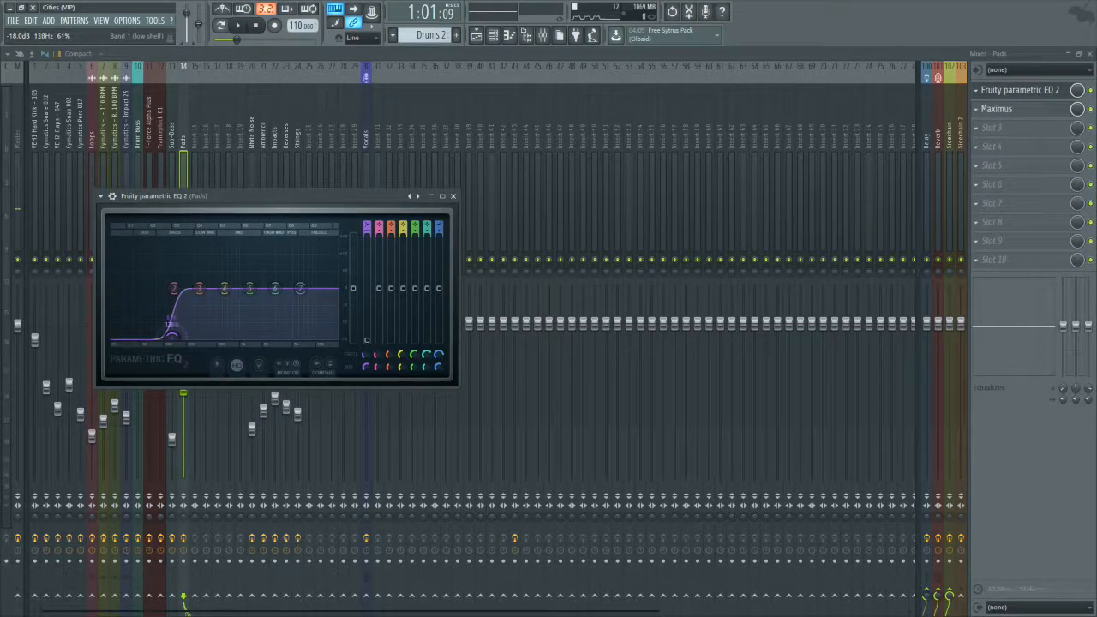
pyautogui.click(452, 195)
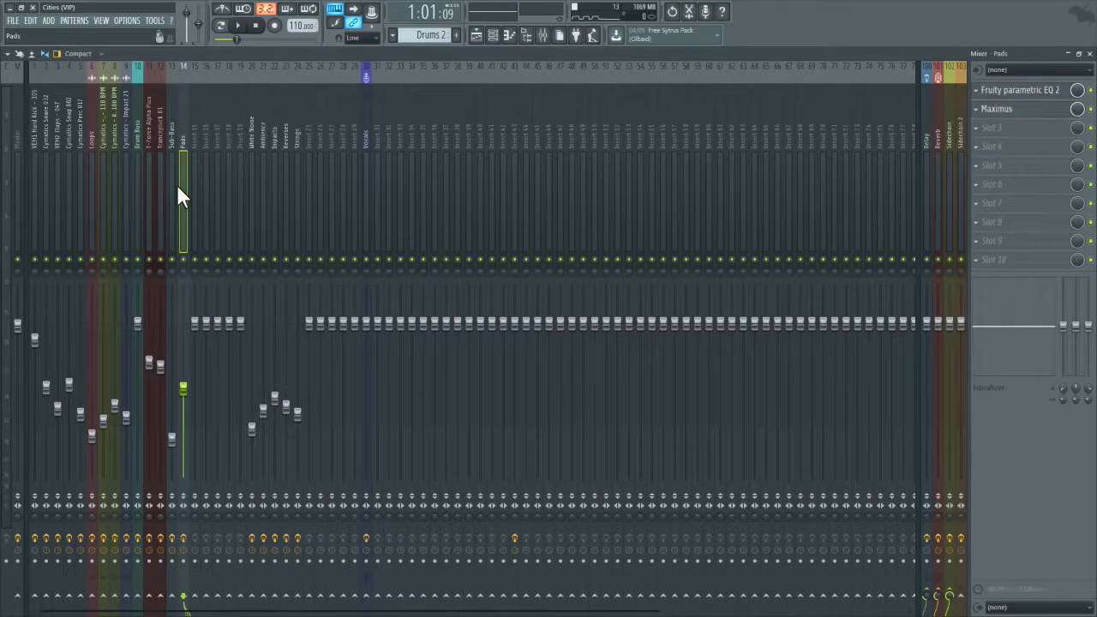
# Step: Pull the band 7 low pass of the Master track's EQ down to the bass range and play the section
pyautogui.moveTo(26, 163)
pyautogui.mouseDown()
pyautogui.moveTo(9, 157)
pyautogui.moveTo(26, 157)
pyautogui.mouseUp()
pyautogui.click(15, 155)
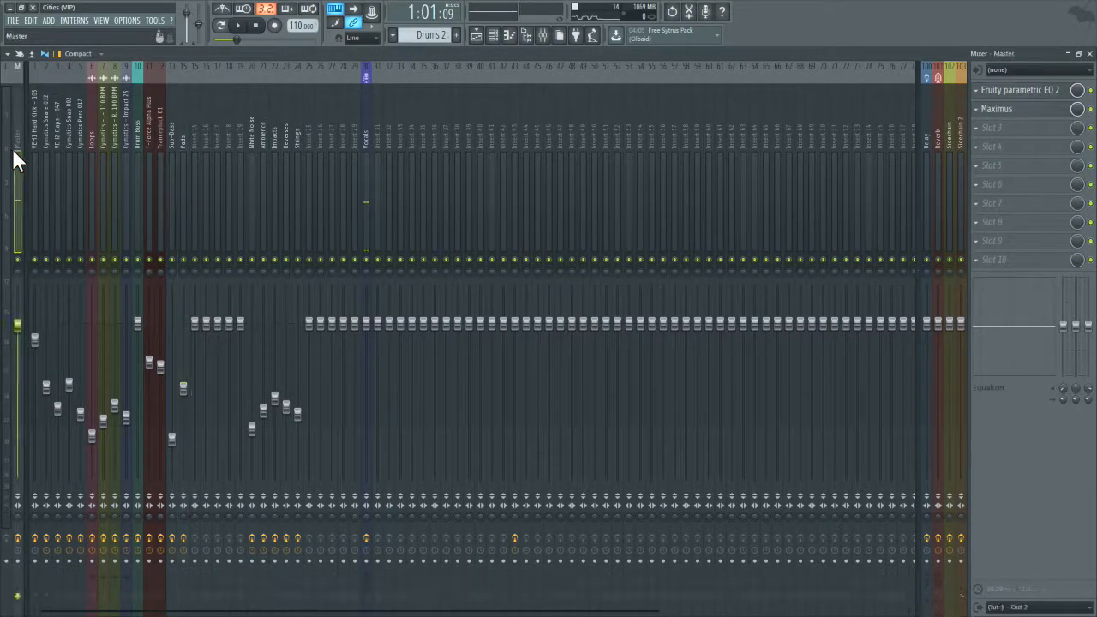
pyautogui.click(1044, 89)
pyautogui.moveTo(651, 246); pyautogui.dragTo(491, 245)
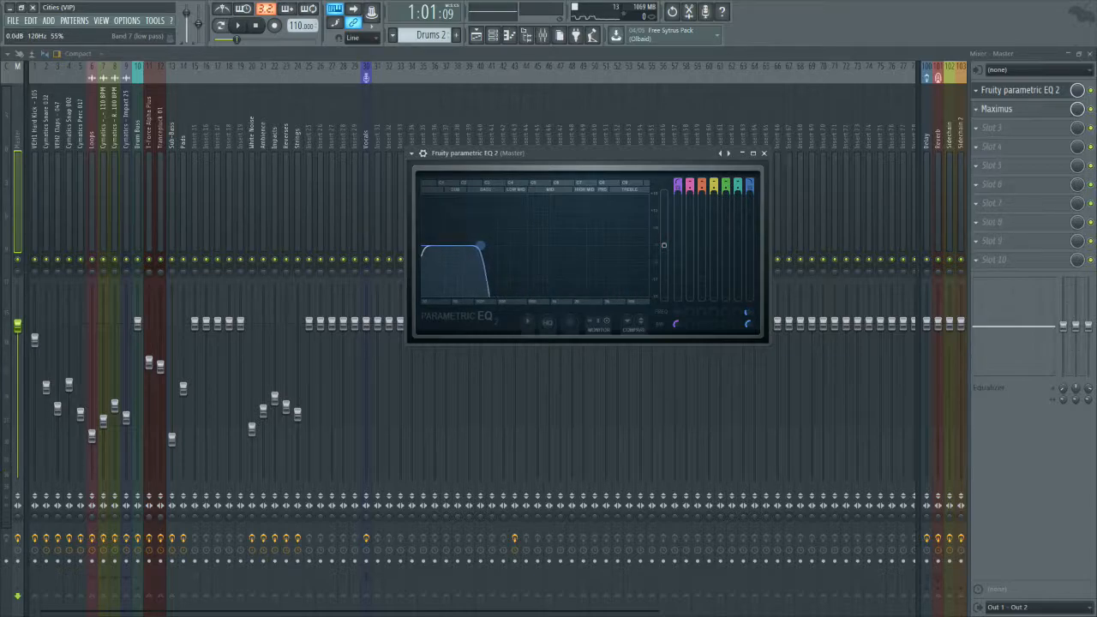
pyautogui.click(238, 25)
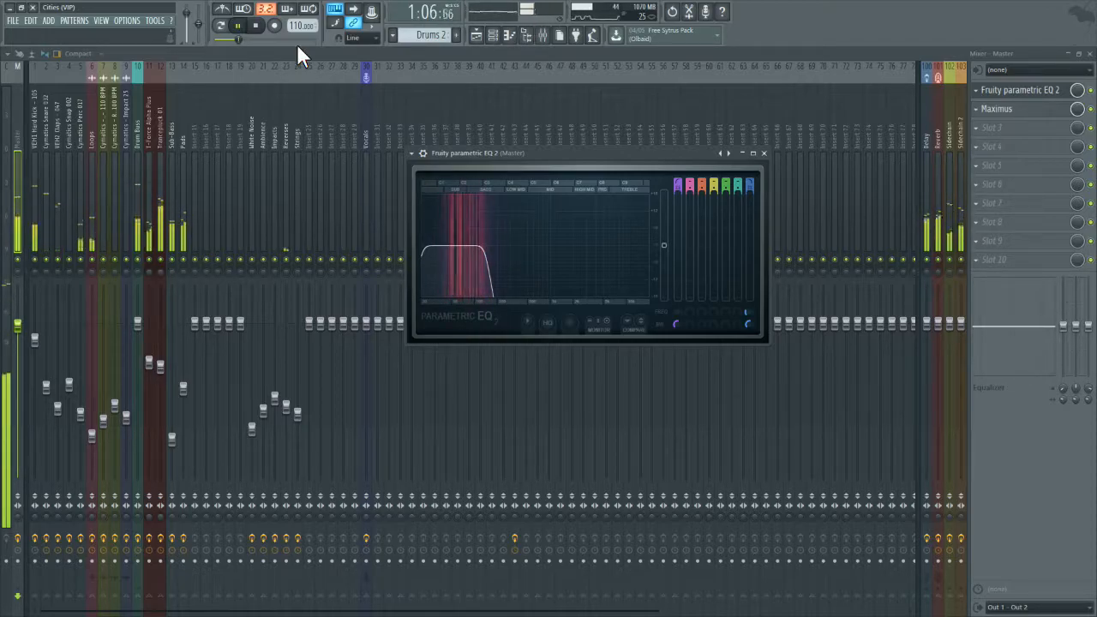
# Step: Raise the Master EQ's low pass to about 367 Hz during playback, stop, and reopen the filter fully
pyautogui.moveTo(497, 255); pyautogui.dragTo(518, 247)
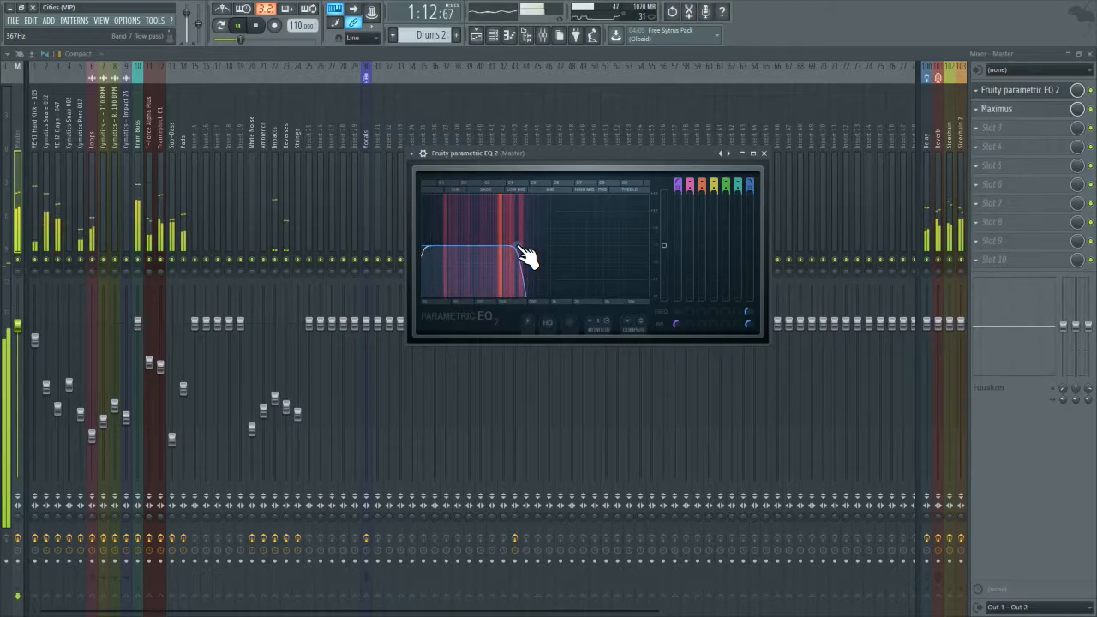
pyautogui.click(257, 30)
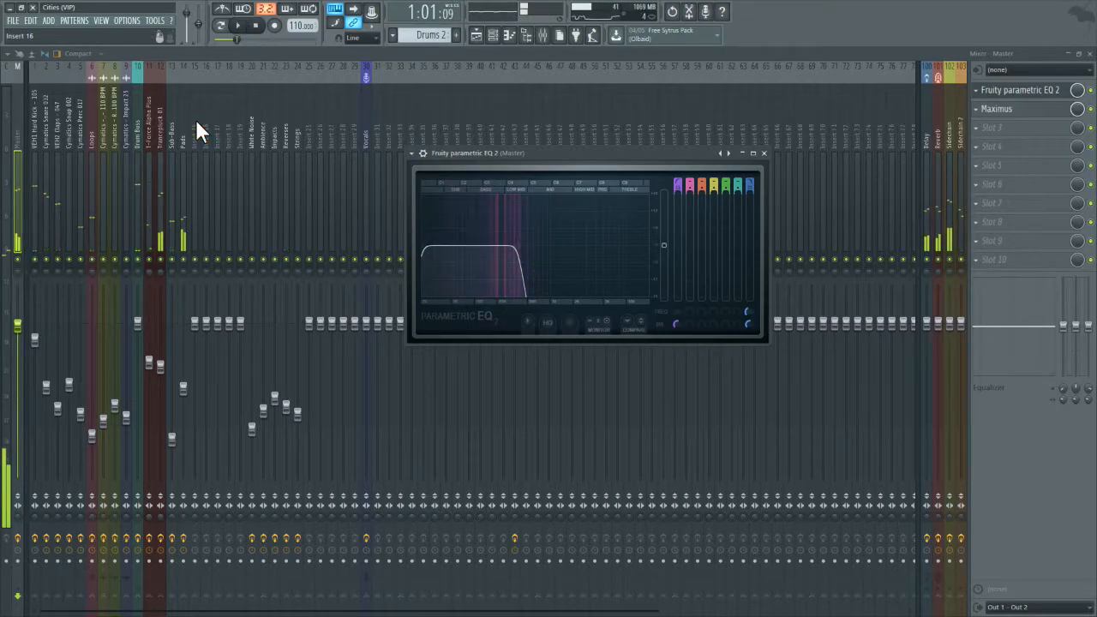
pyautogui.moveTo(531, 246); pyautogui.dragTo(682, 248)
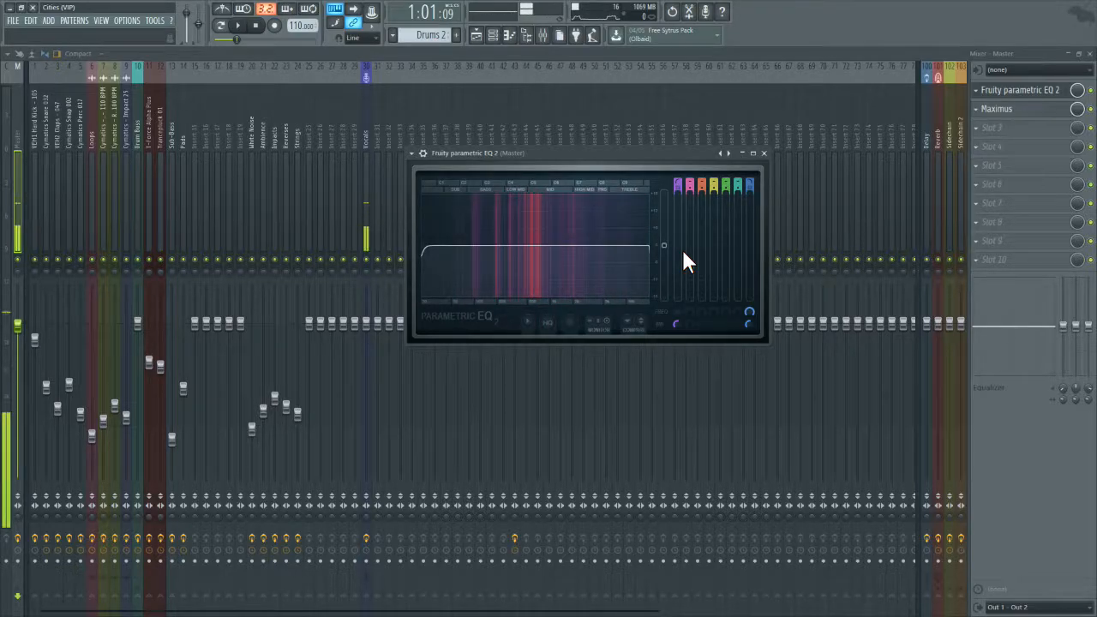
pyautogui.click(764, 153)
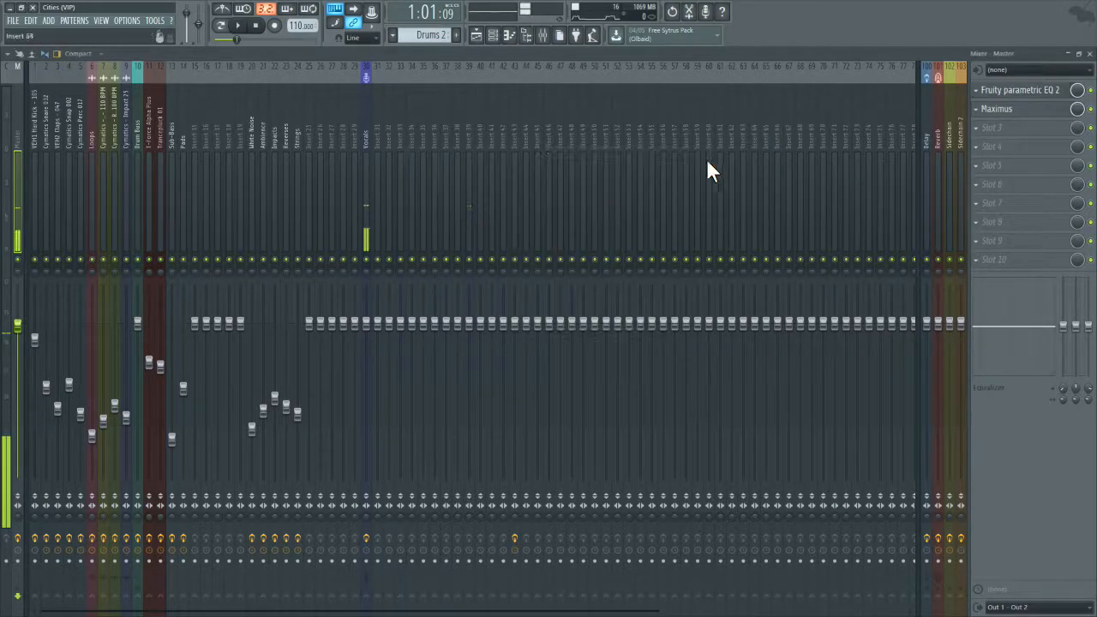
# Step: Audition the low end with the Master EQ's band 7 low pass at about 400 Hz, and restore the full range
pyautogui.click(1008, 93)
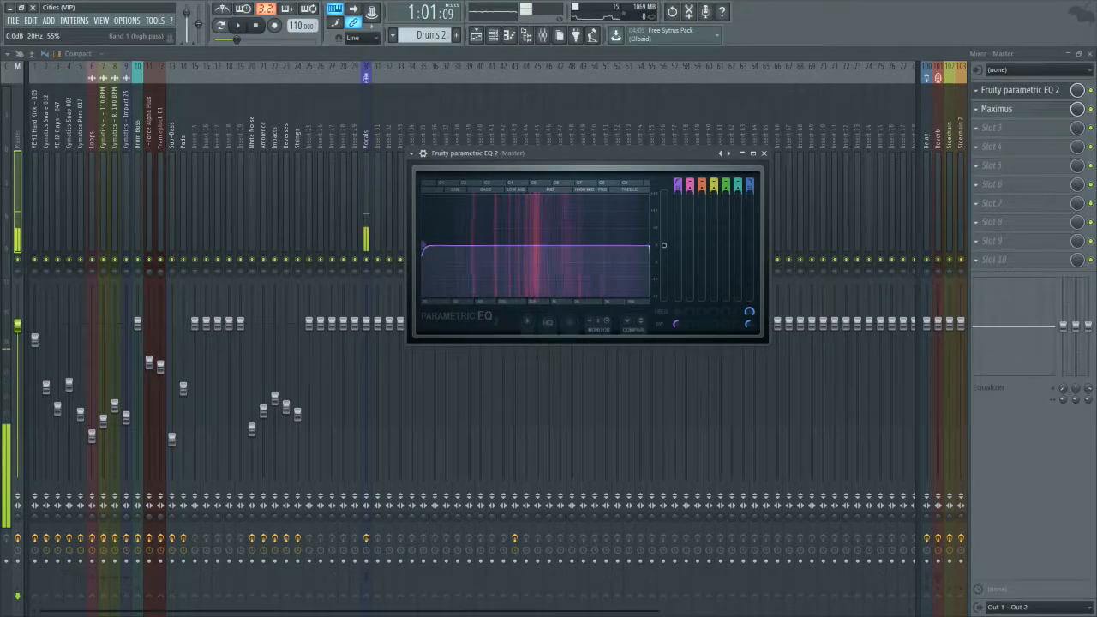
pyautogui.moveTo(424, 251); pyautogui.dragTo(452, 248)
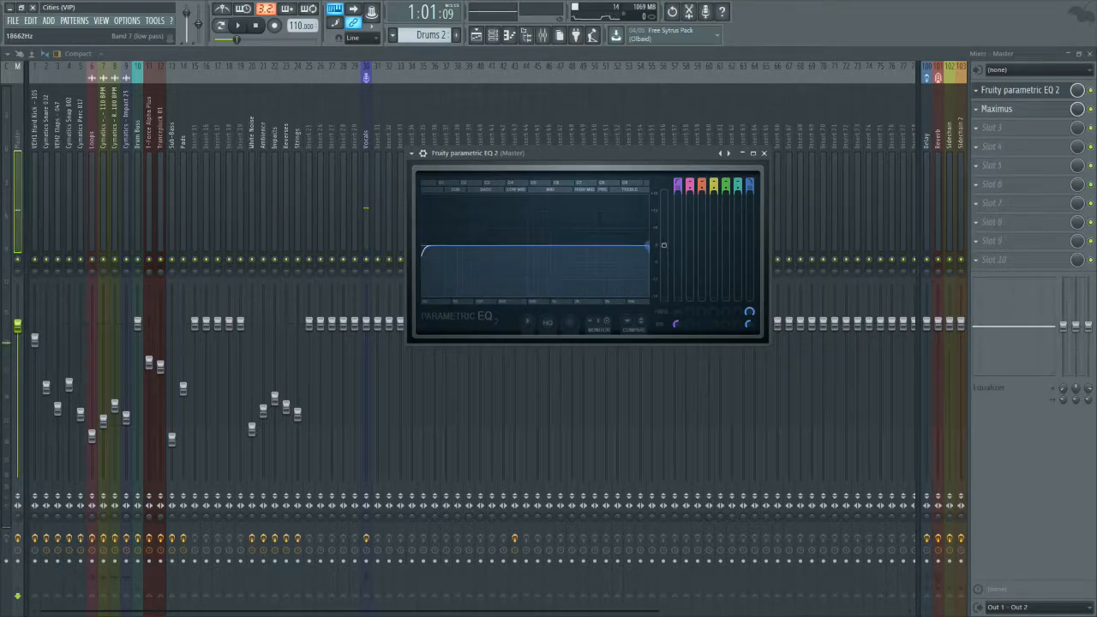
pyautogui.moveTo(647, 246); pyautogui.dragTo(536, 247)
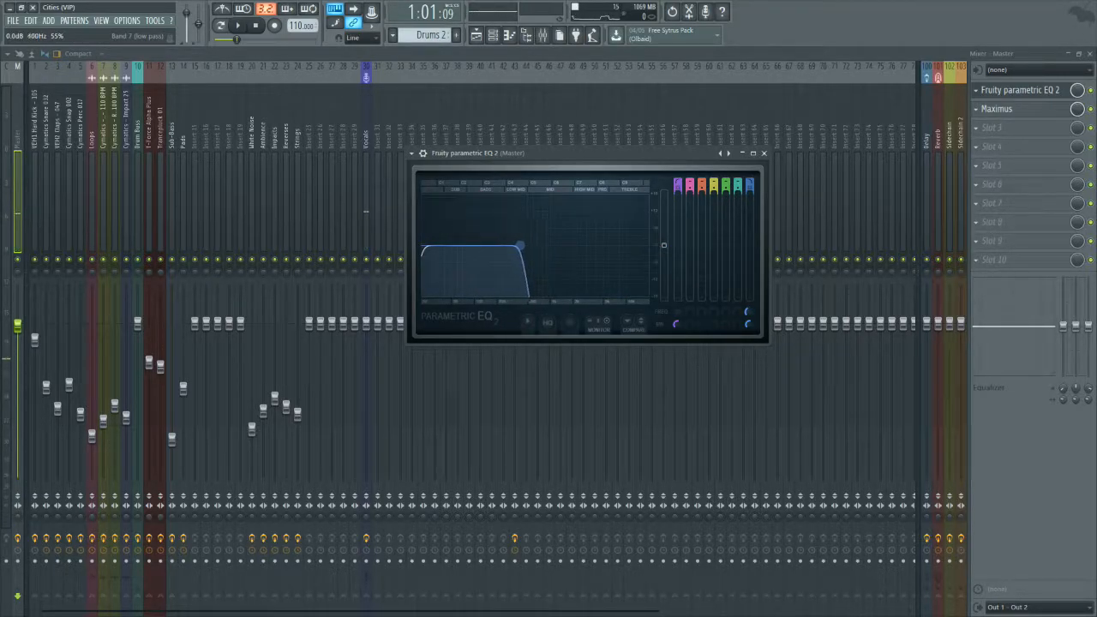
pyautogui.click(238, 26)
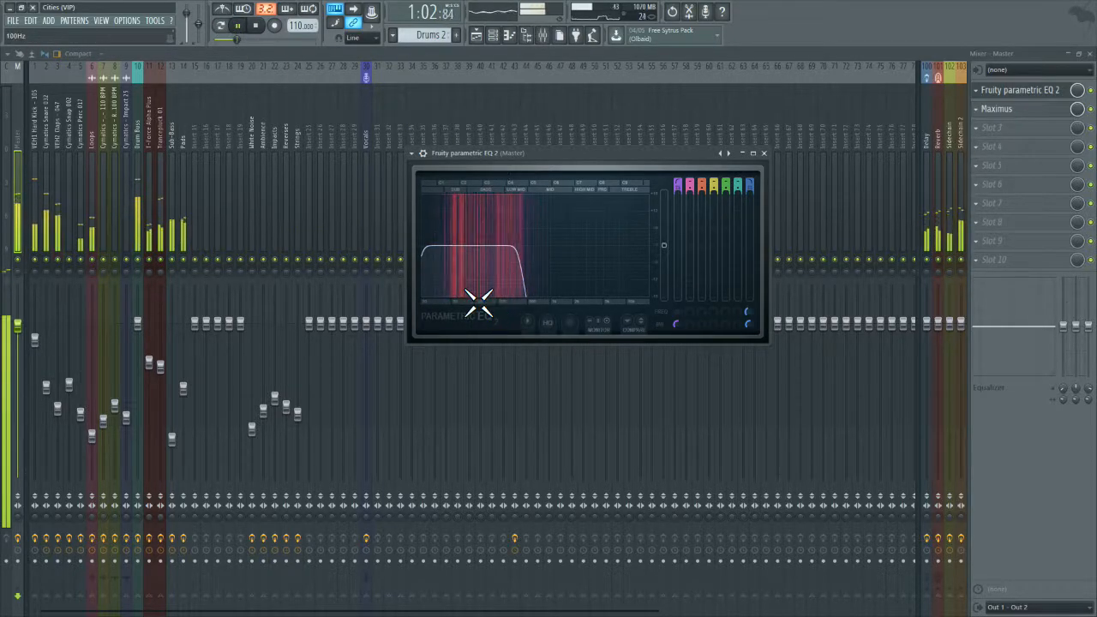
pyautogui.click(256, 34)
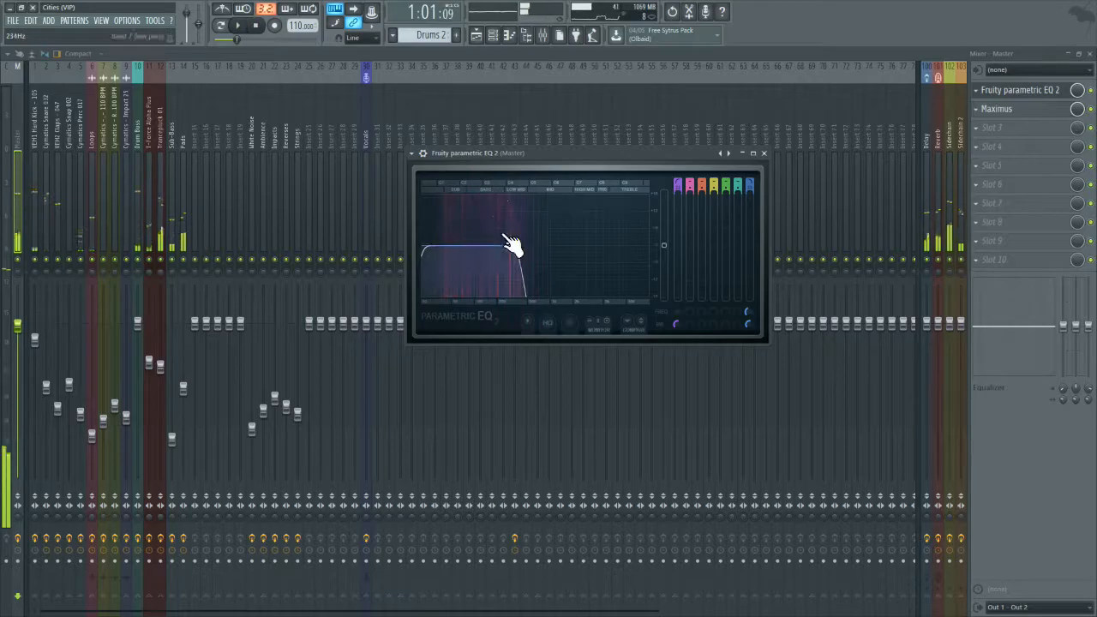
pyautogui.moveTo(520, 250); pyautogui.dragTo(559, 274)
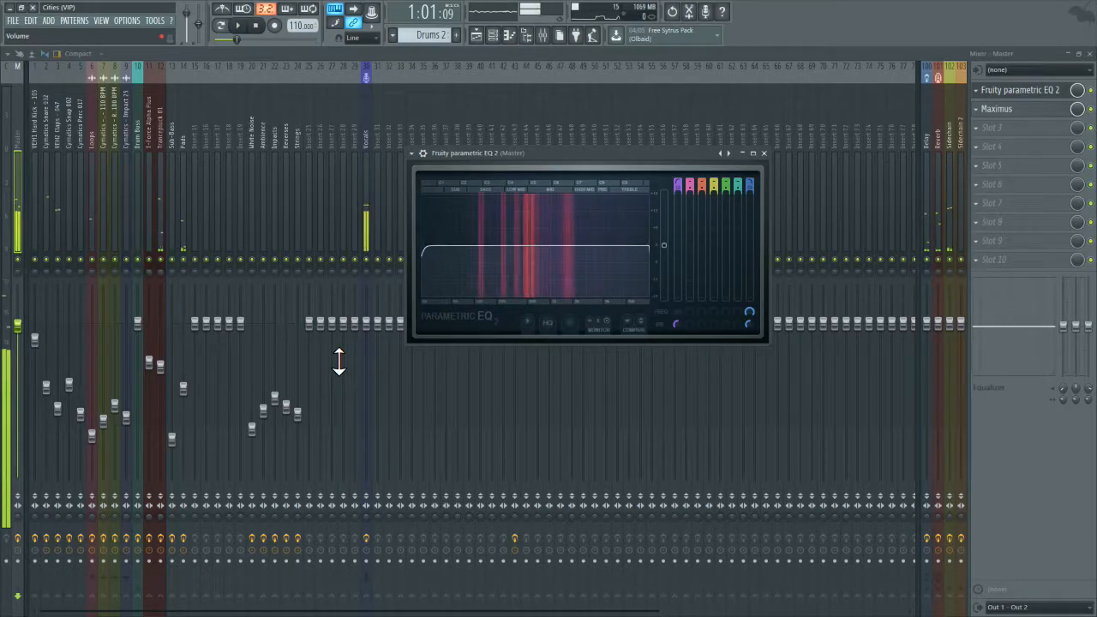
# Step: Review the effects and send routing of the mixer tracks from Trancepluck 01 down to the hard kick, ending on the claps
pyautogui.click(155, 222)
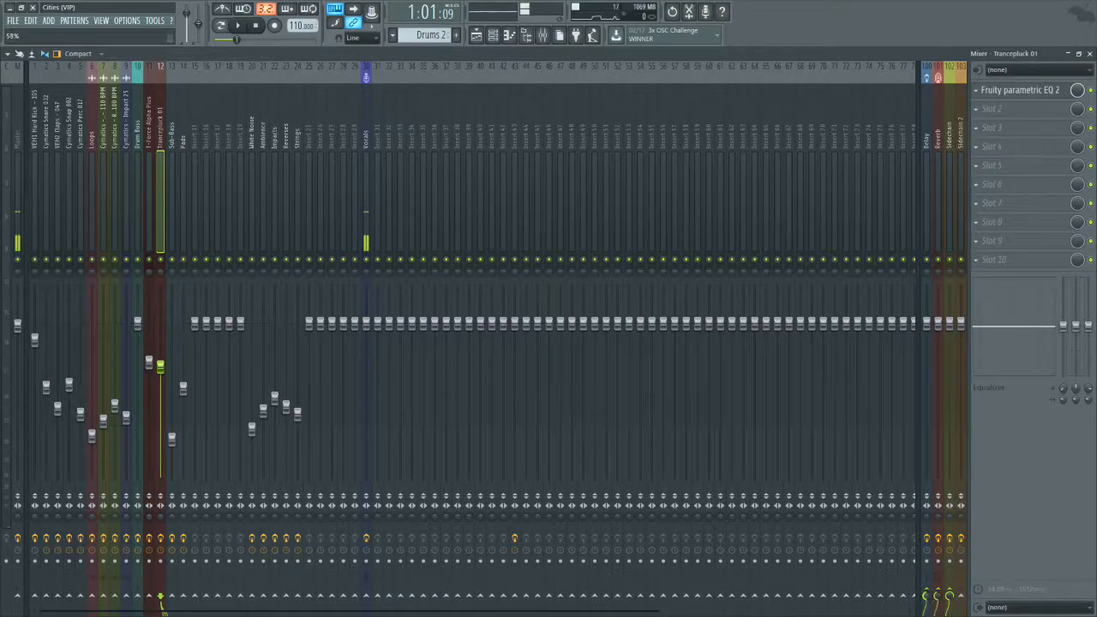
pyautogui.click(147, 212)
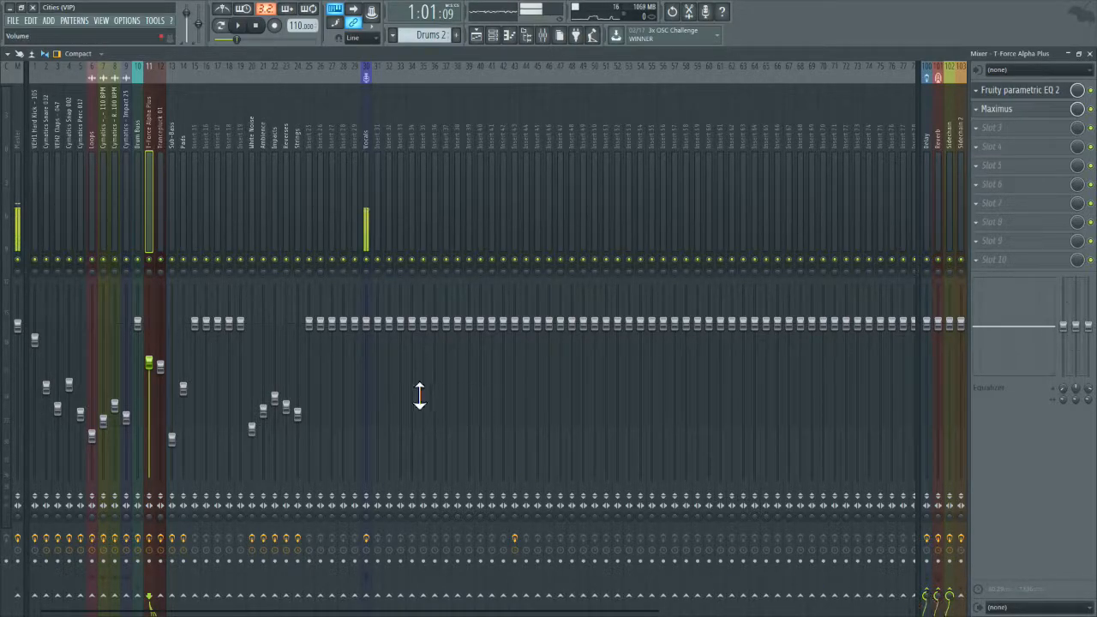
pyautogui.click(135, 205)
pyautogui.click(116, 201)
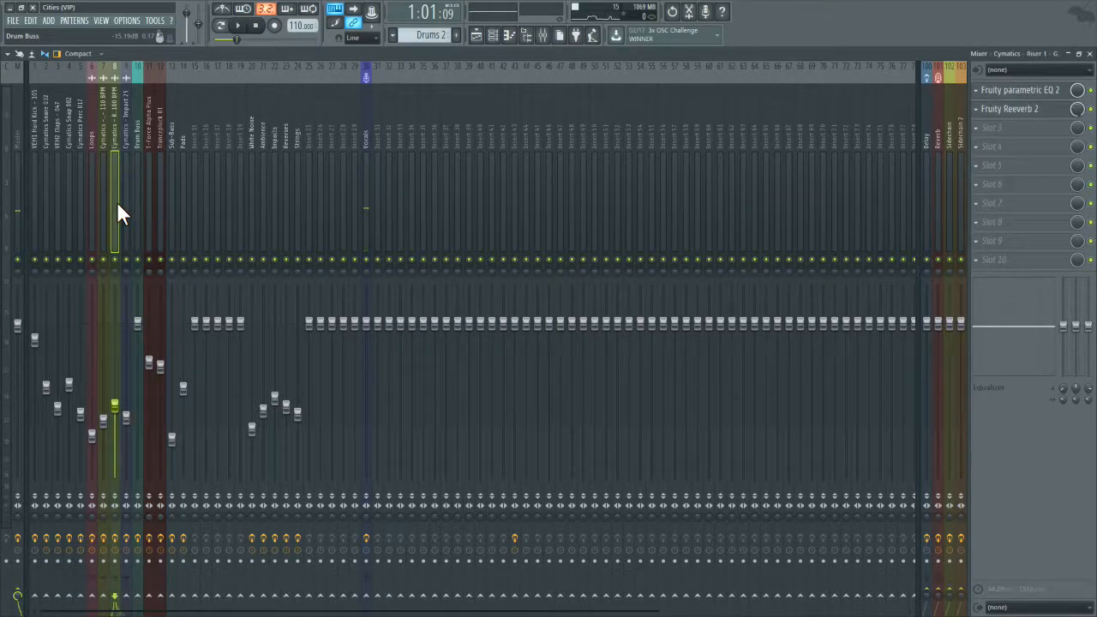
pyautogui.click(104, 206)
pyautogui.click(93, 210)
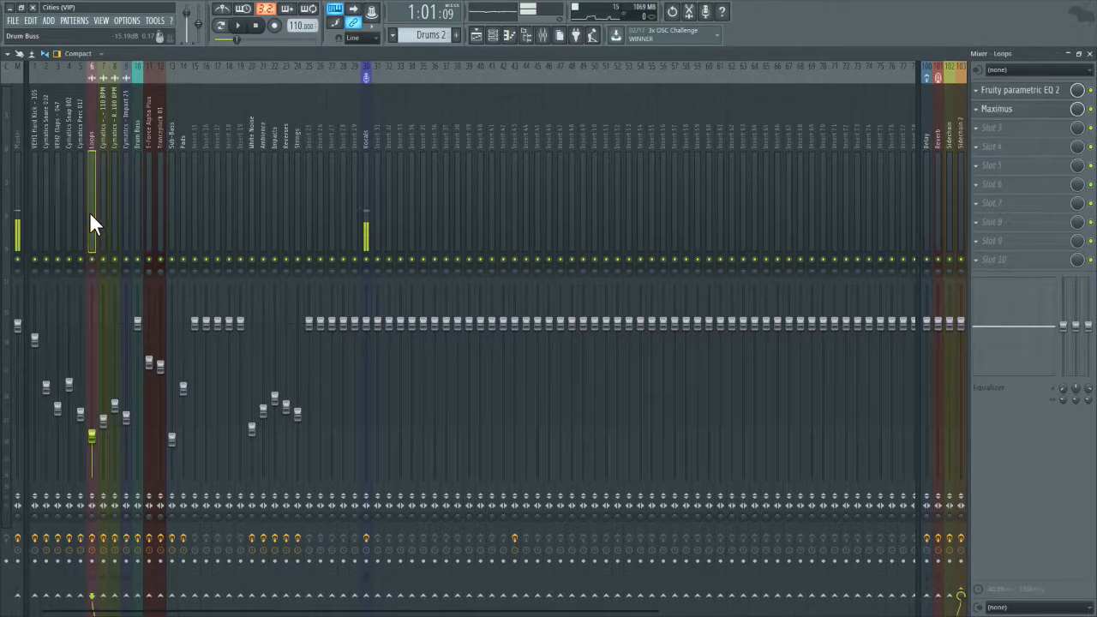
pyautogui.click(69, 215)
pyautogui.click(44, 213)
pyautogui.click(34, 221)
pyautogui.click(48, 220)
pyautogui.click(52, 221)
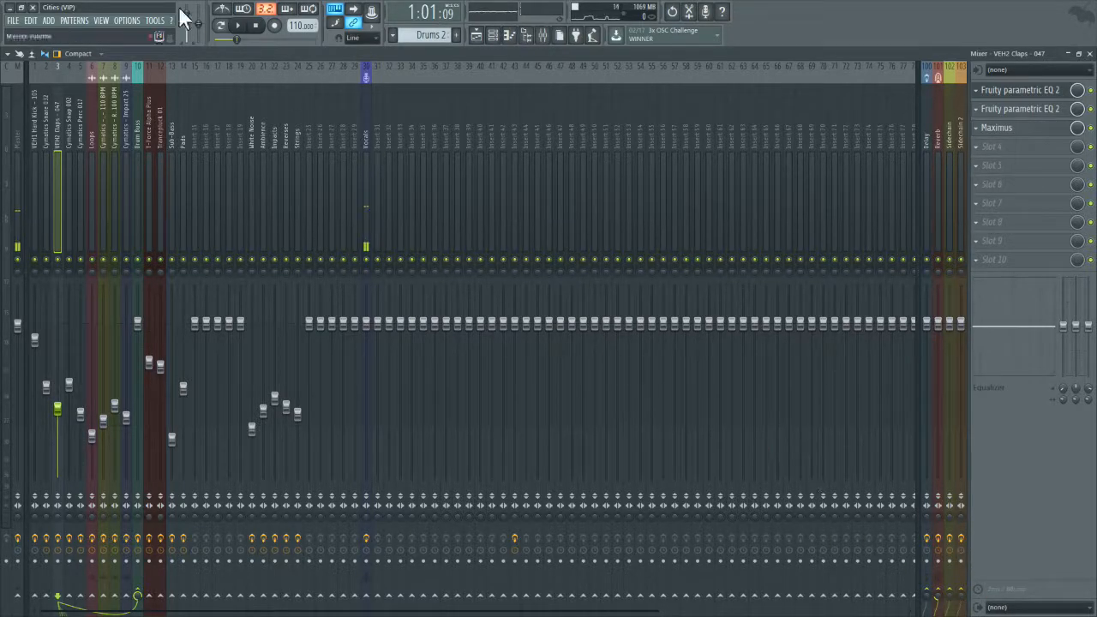
# Step: Check the routing of the Drum Buss, T-Force Alpha Plus, Trancepluck 01 and Sub-Bass tracks
pyautogui.click(138, 121)
pyautogui.click(148, 121)
pyautogui.click(158, 121)
pyautogui.click(167, 123)
pyautogui.click(155, 125)
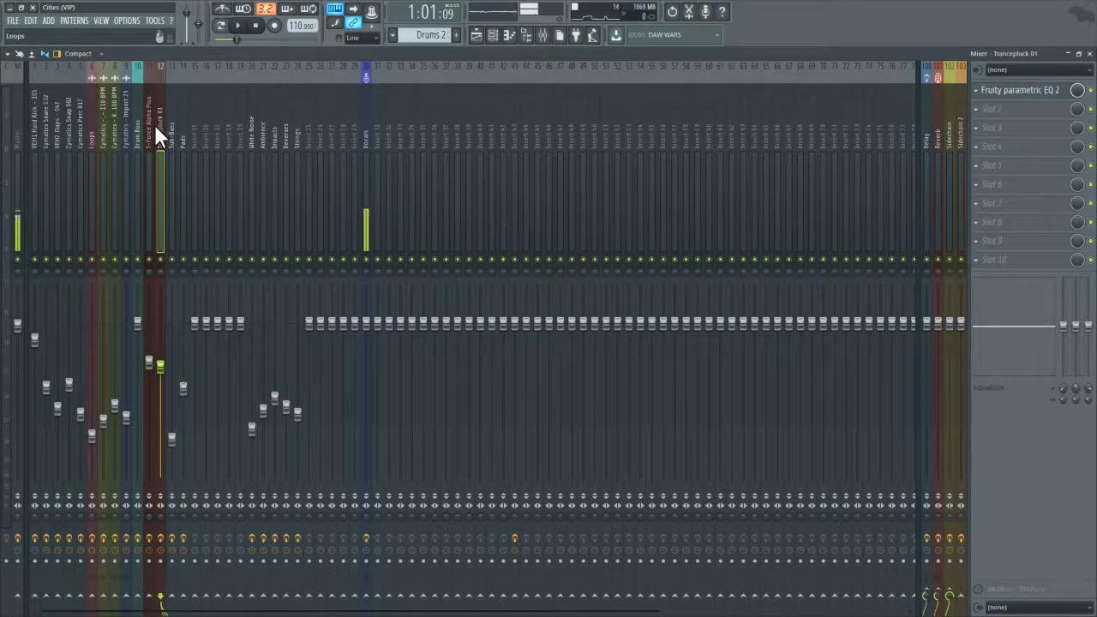
pyautogui.click(171, 124)
# Step: Replace the Pads track's send to the Reverb track with a sidechain route
pyautogui.click(184, 121)
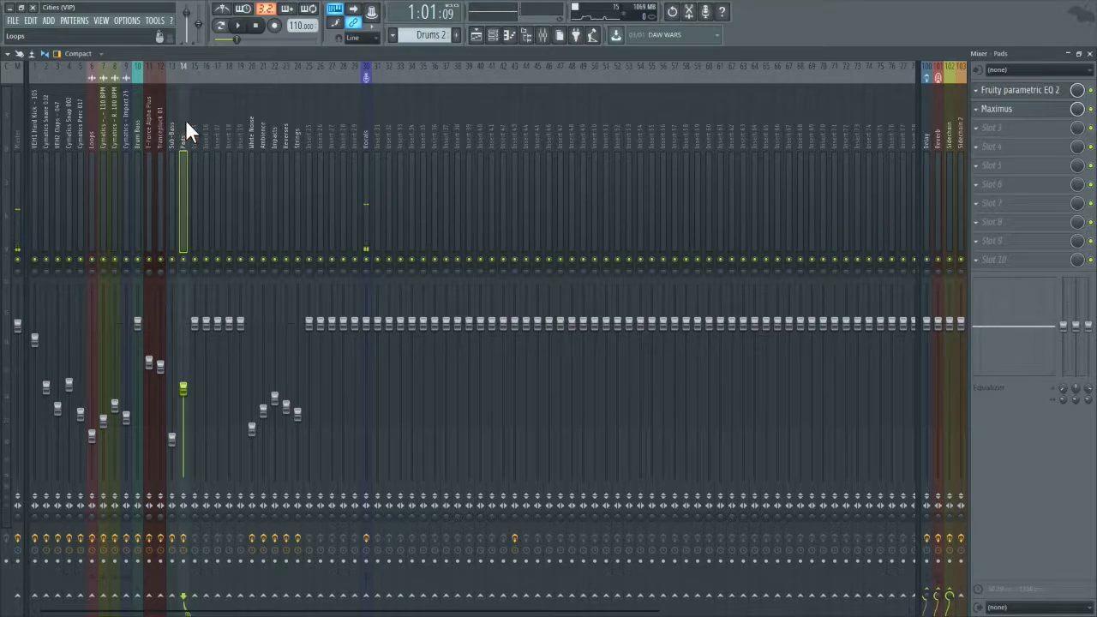
pyautogui.rightClick(939, 594)
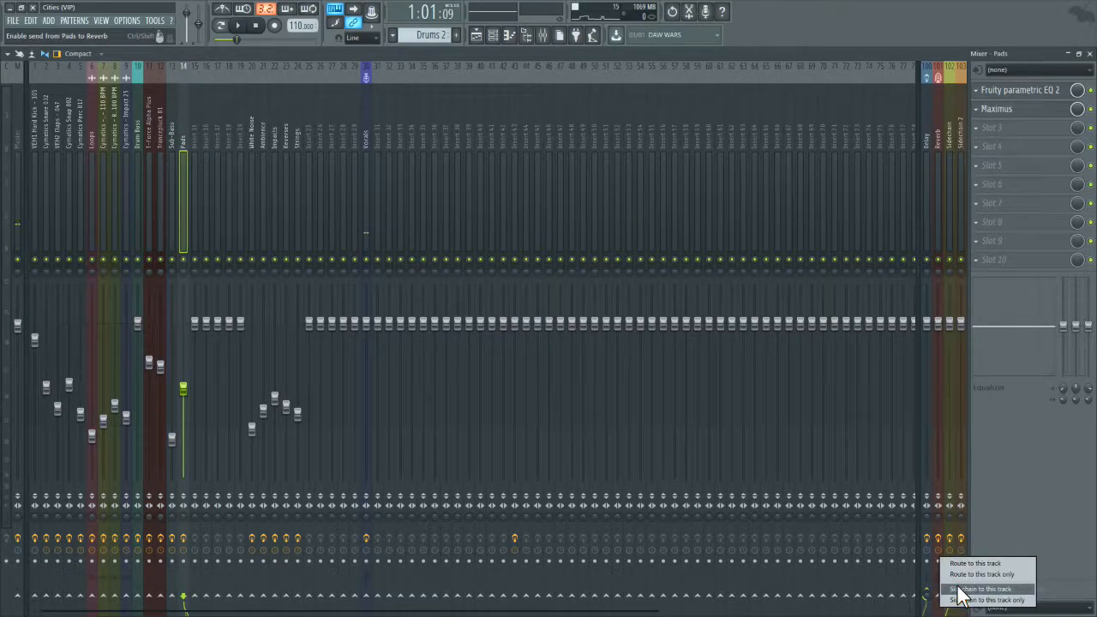
pyautogui.click(960, 590)
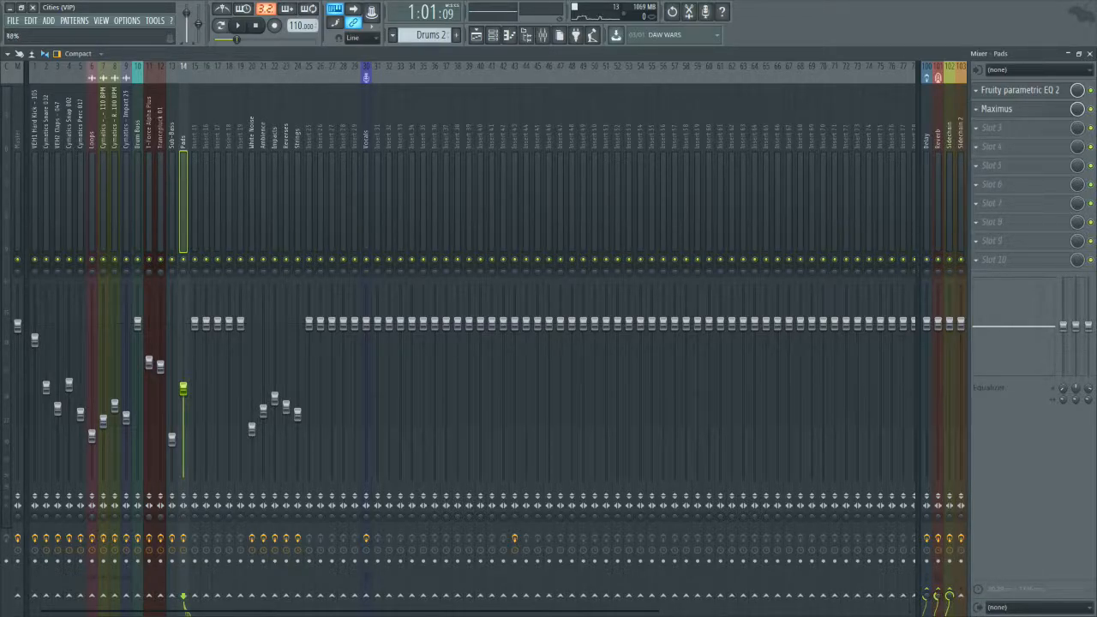
# Step: Review the effects and send routing of the White Noise, Ambience, Impacts, Reverses, Strings and Vocals tracks
pyautogui.click(252, 202)
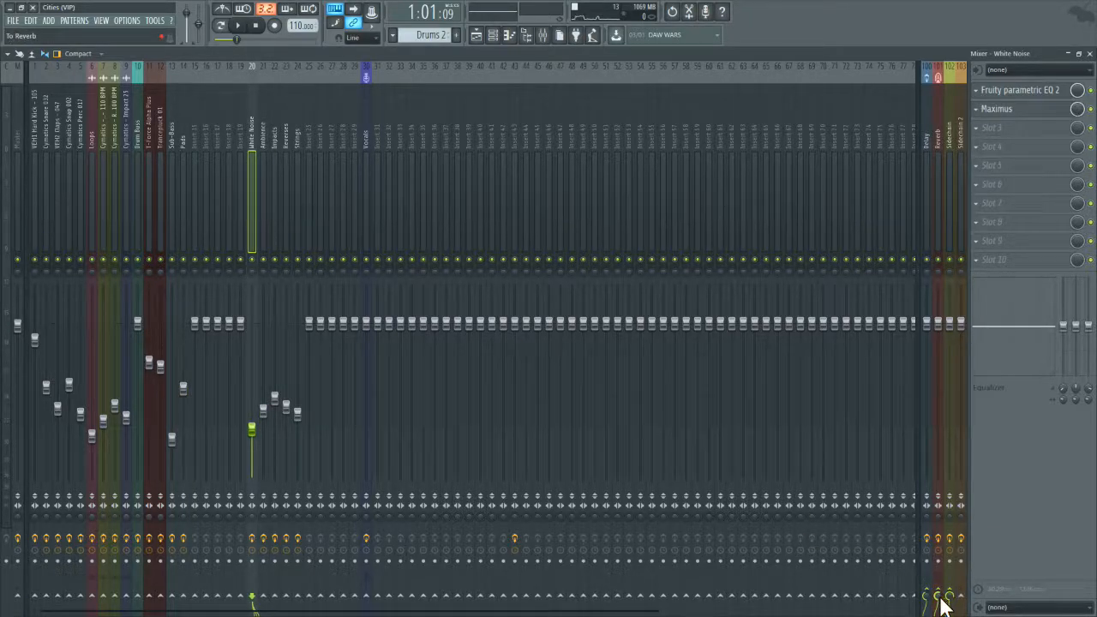
pyautogui.click(261, 174)
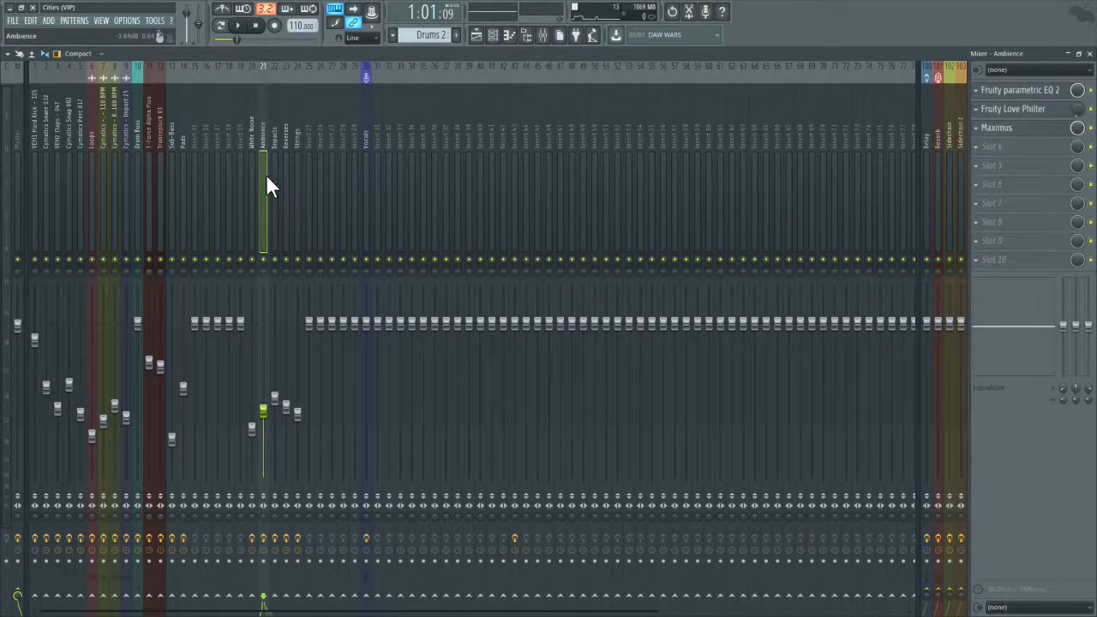
pyautogui.click(272, 174)
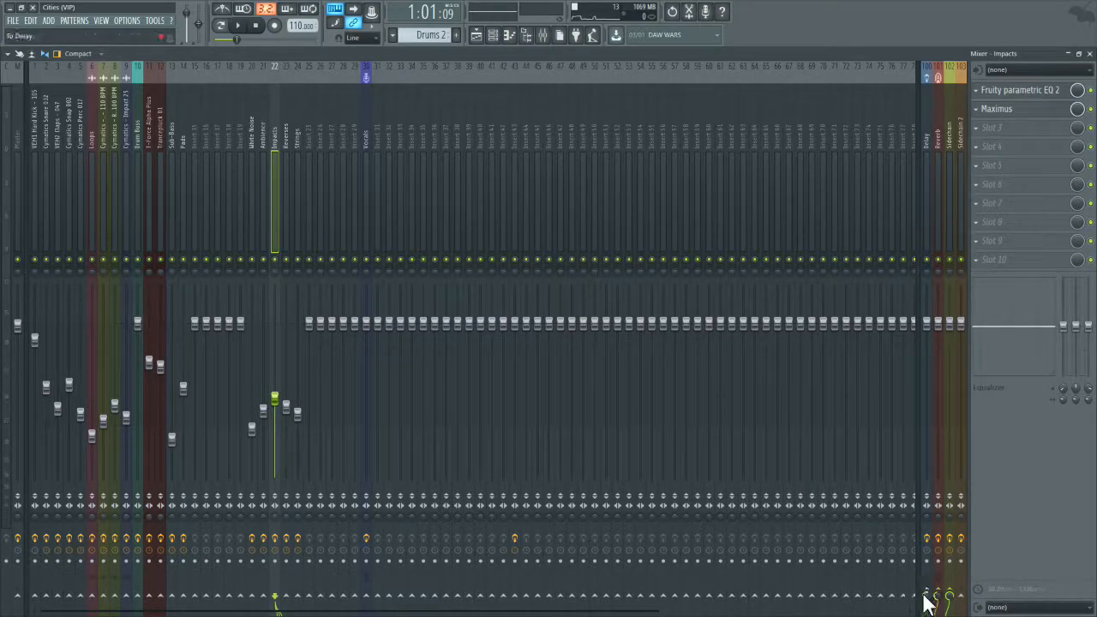
pyautogui.click(286, 160)
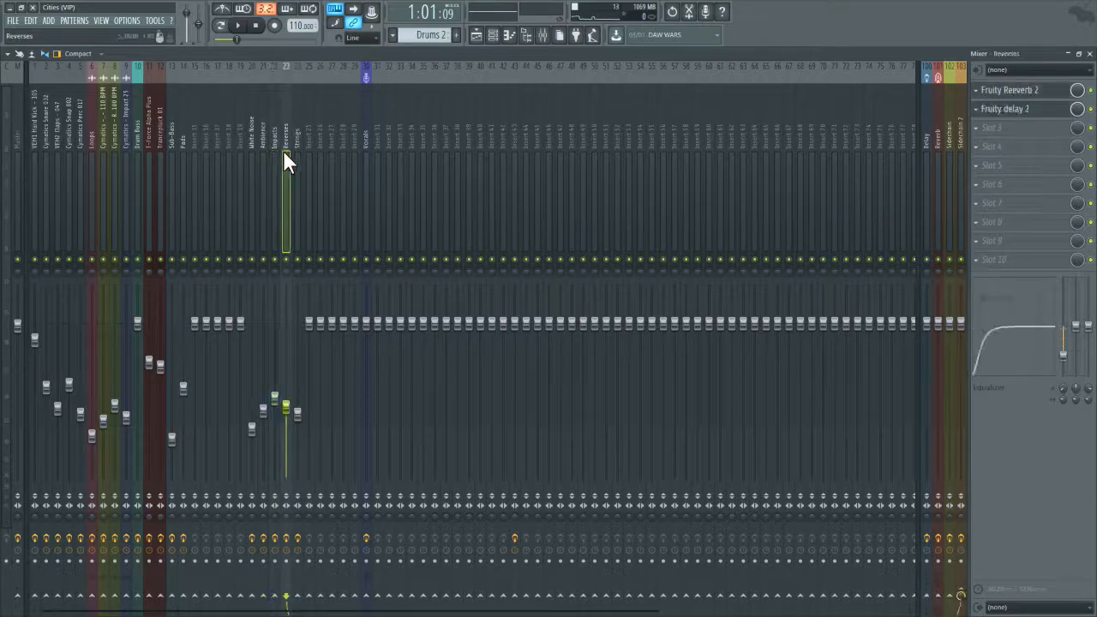
pyautogui.click(300, 155)
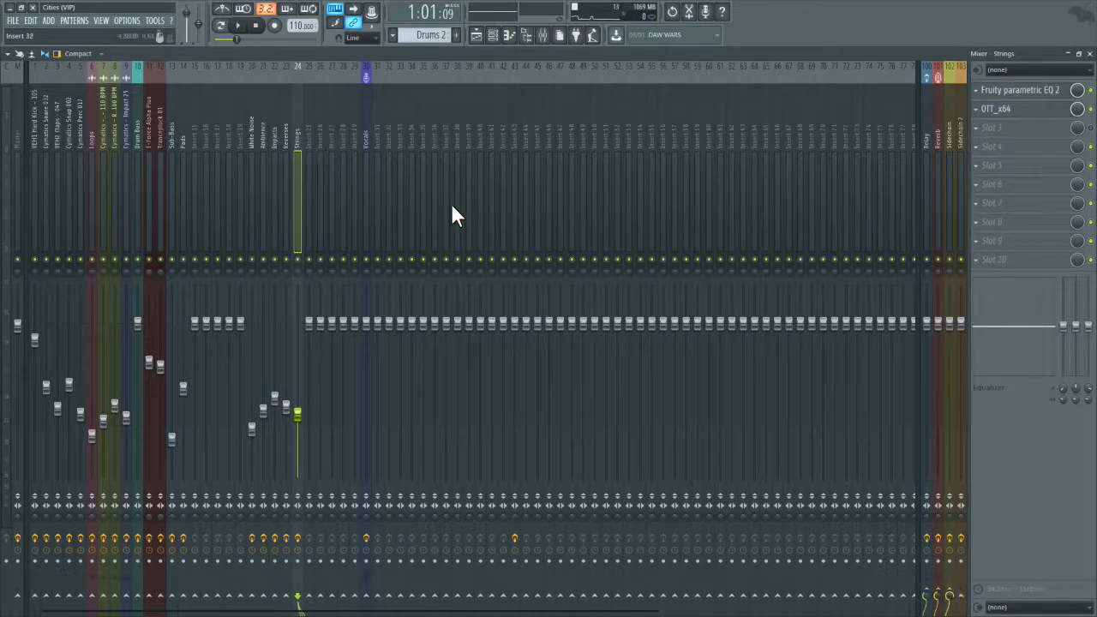
pyautogui.moveTo(950, 580); pyautogui.dragTo(950, 574)
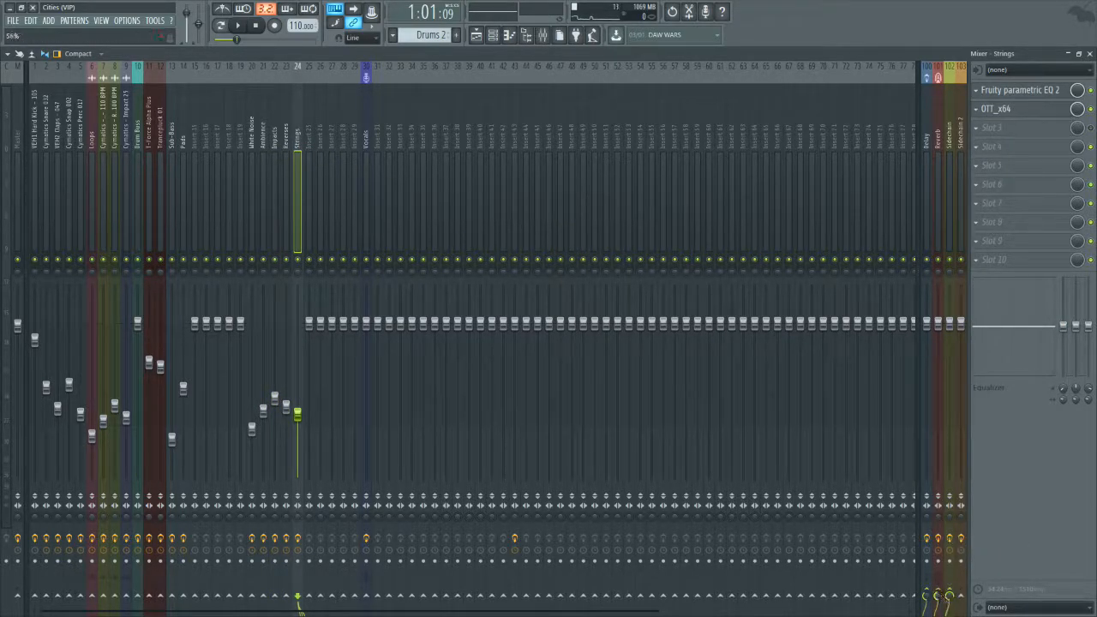
pyautogui.click(363, 186)
pyautogui.click(237, 25)
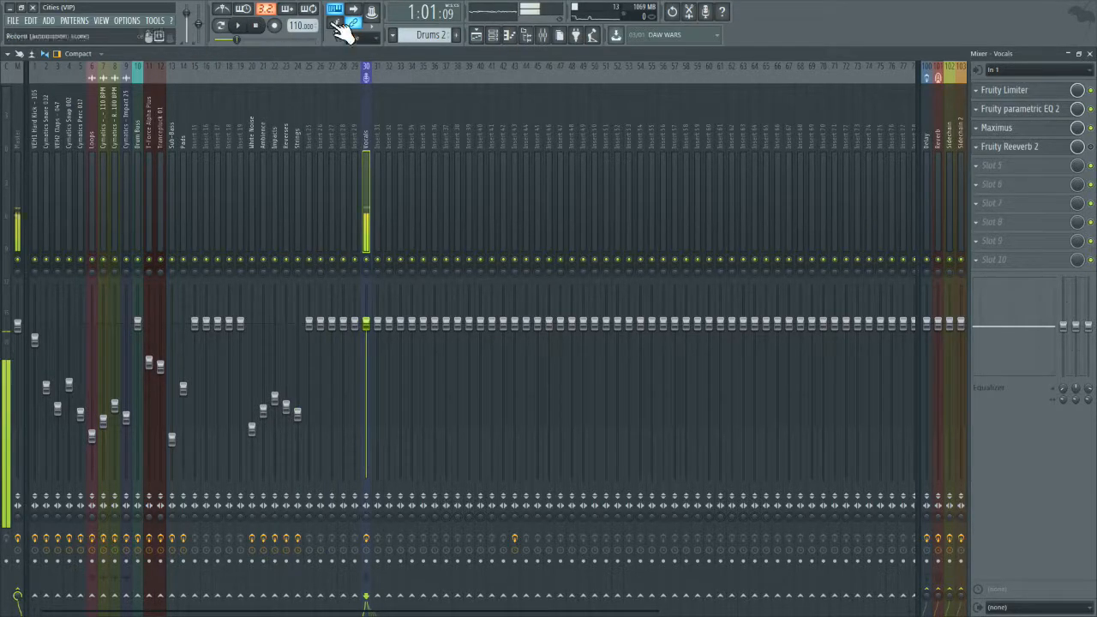
# Step: Audition the low end with the Master EQ's band 7 low pass at about 354 Hz, and reopen the low pass fully
pyautogui.click(28, 125)
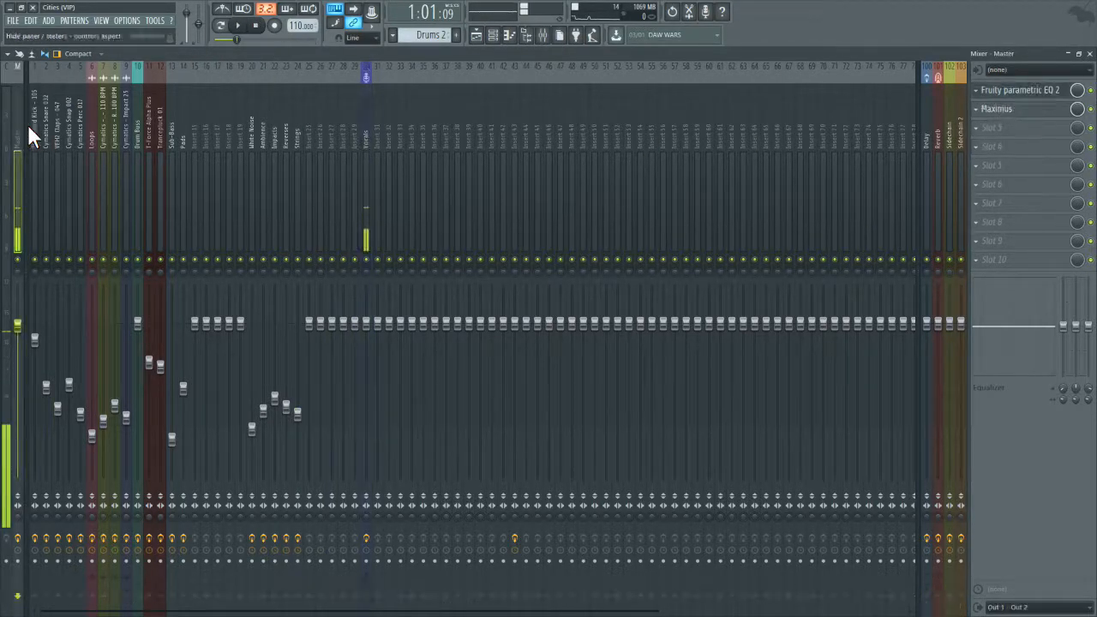
pyautogui.click(1040, 96)
pyautogui.moveTo(647, 246); pyautogui.dragTo(514, 246)
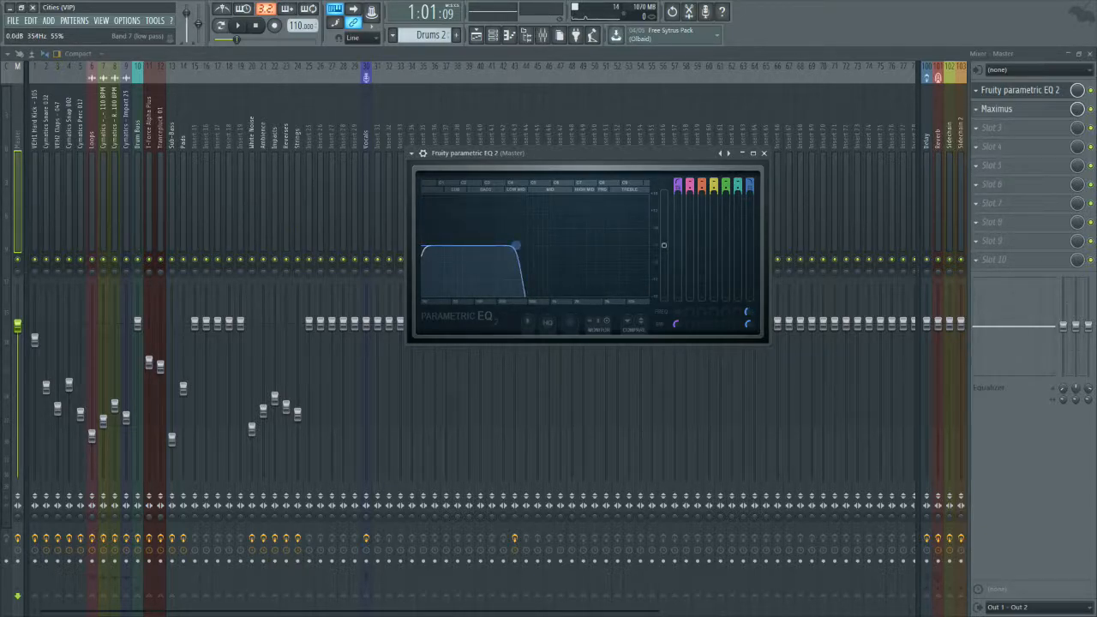
pyautogui.click(237, 24)
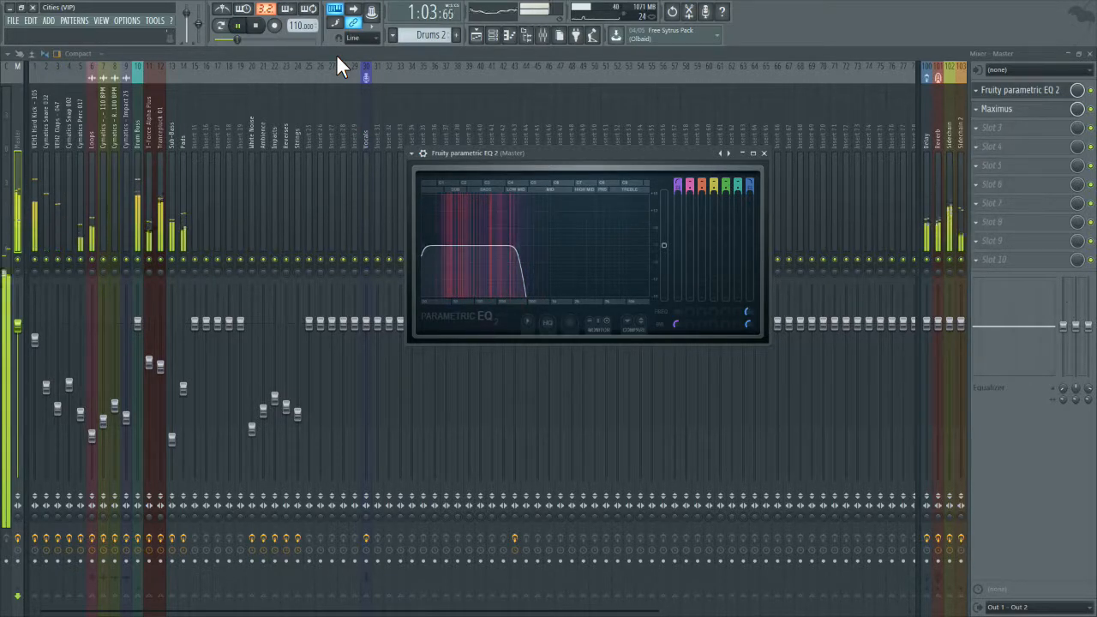
pyautogui.click(258, 26)
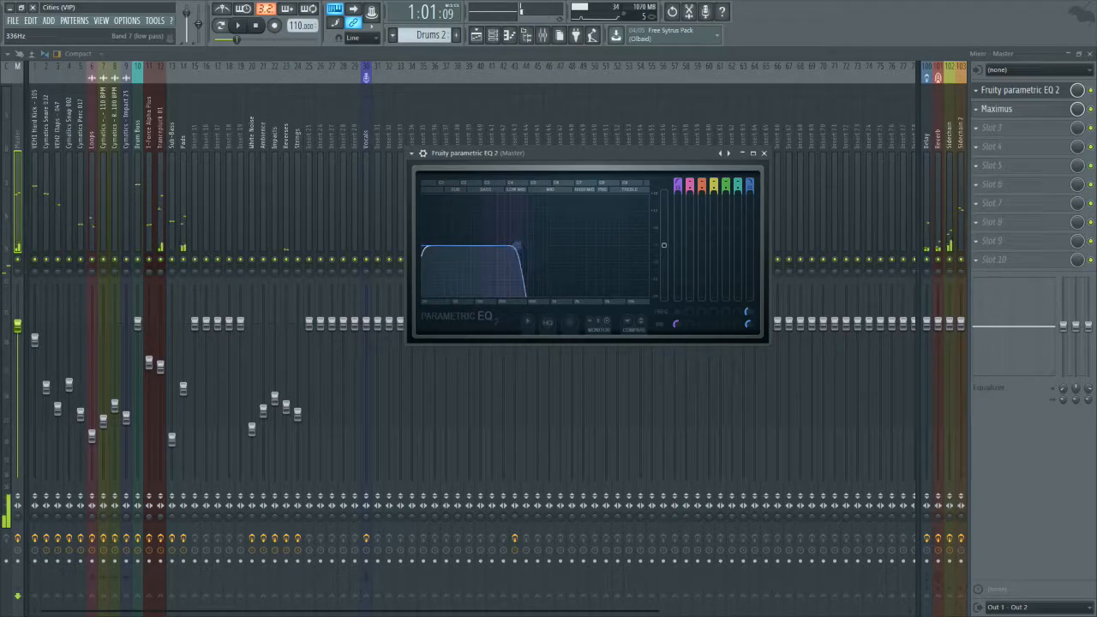
pyautogui.moveTo(523, 252); pyautogui.dragTo(691, 254)
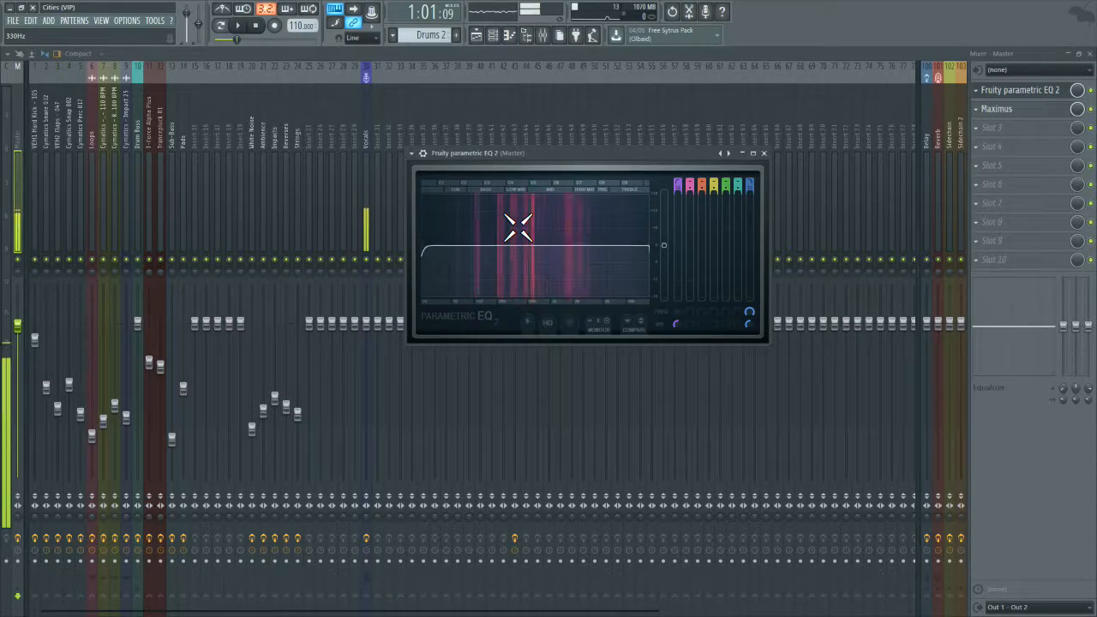
# Step: Audition the low mids on the Master EQ with band 1 cutting the bass and band 7 at about 381 Hz, widening the low pass into the treble
pyautogui.moveTo(518, 227); pyautogui.dragTo(458, 246)
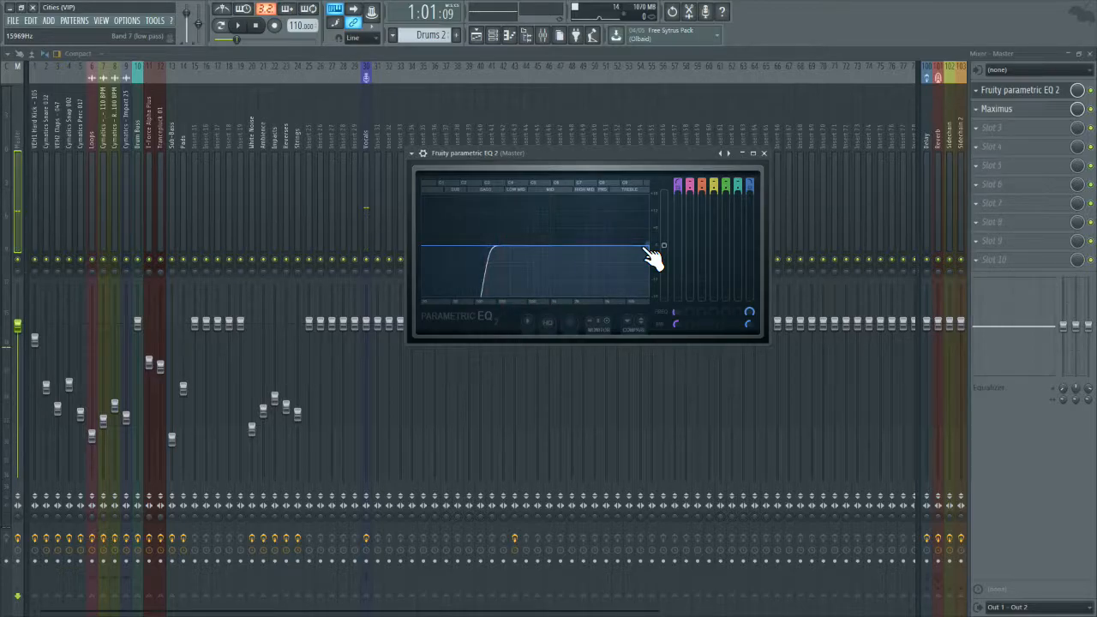
pyautogui.moveTo(648, 248); pyautogui.dragTo(547, 246)
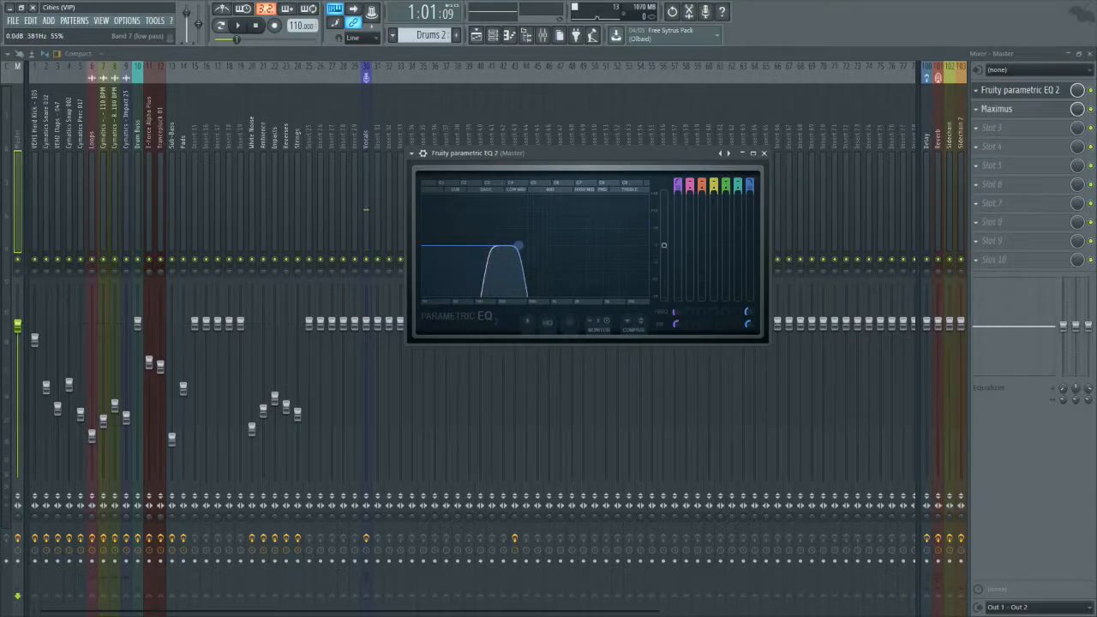
pyautogui.click(237, 27)
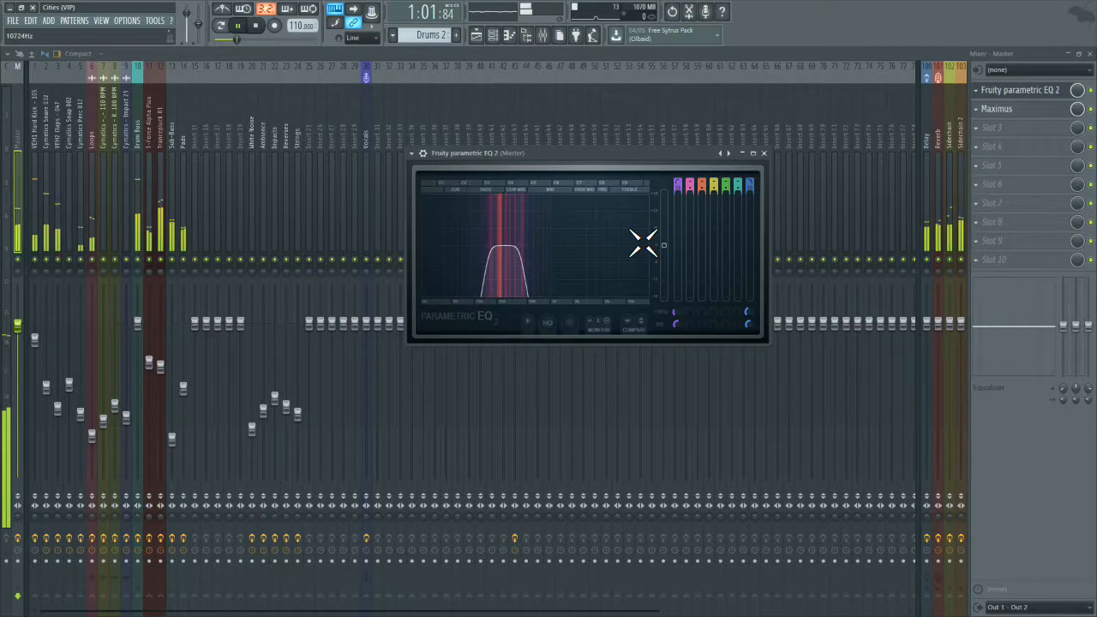
pyautogui.moveTo(521, 246); pyautogui.dragTo(626, 246)
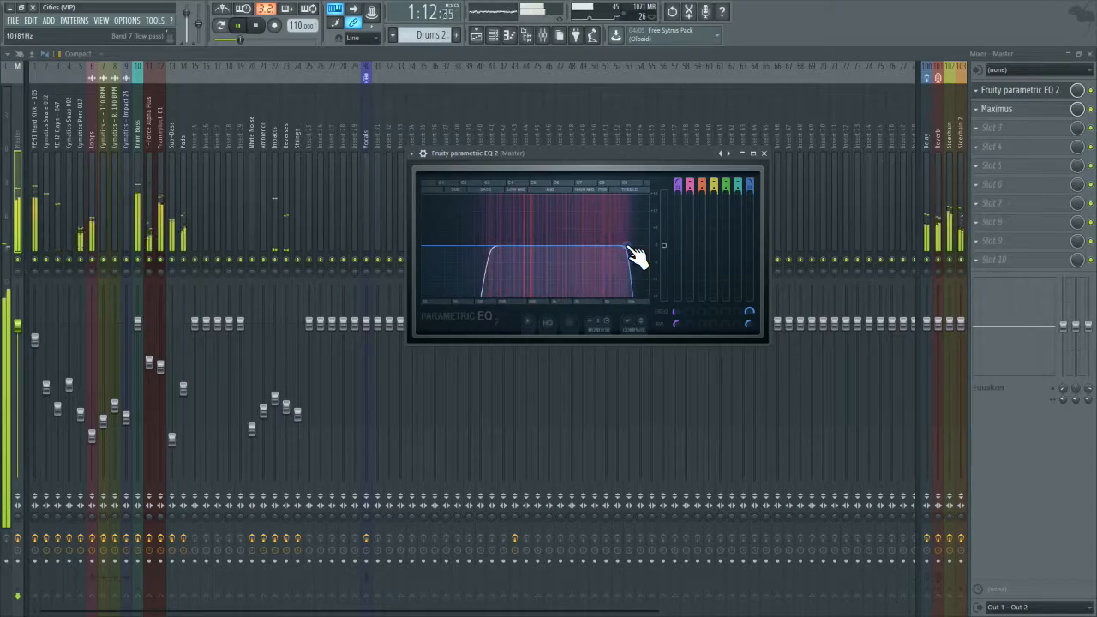
pyautogui.click(256, 27)
# Step: Restore the Master EQ's full range by opening the band 7 low pass and lowering the band 1 high pass to the bottom of the sub range
pyautogui.moveTo(627, 246); pyautogui.dragTo(750, 246)
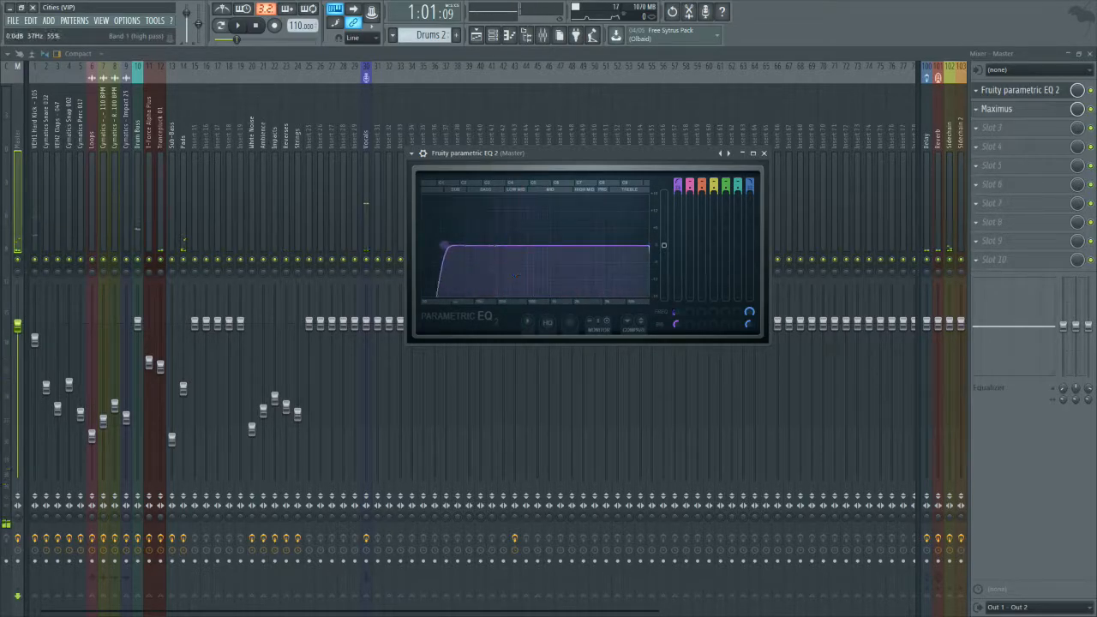
pyautogui.moveTo(443, 247); pyautogui.dragTo(434, 247)
pyautogui.press('space')
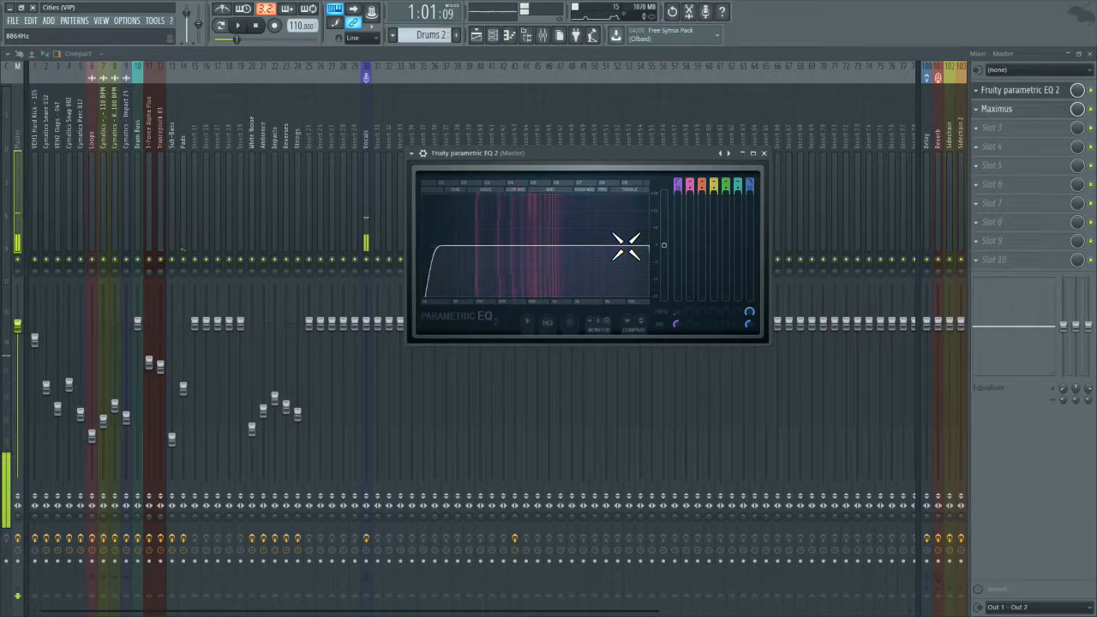
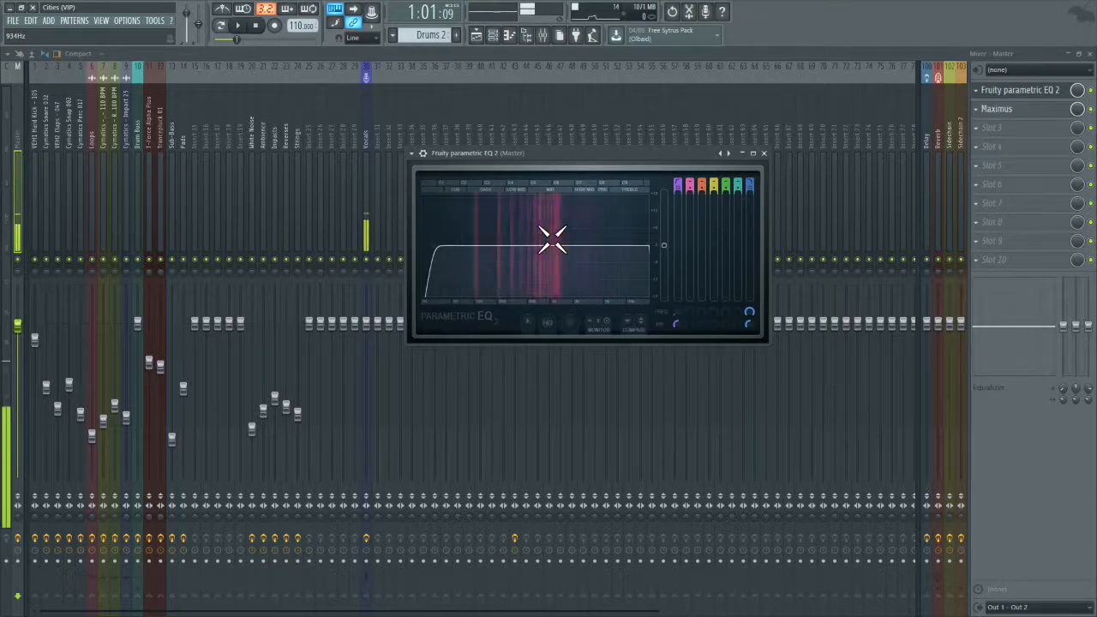
# Step: Load the 20Hz + 18kHz cut preset into the Master's Fruity parametric EQ 2
pyautogui.click(413, 153)
pyautogui.moveTo(463, 188)
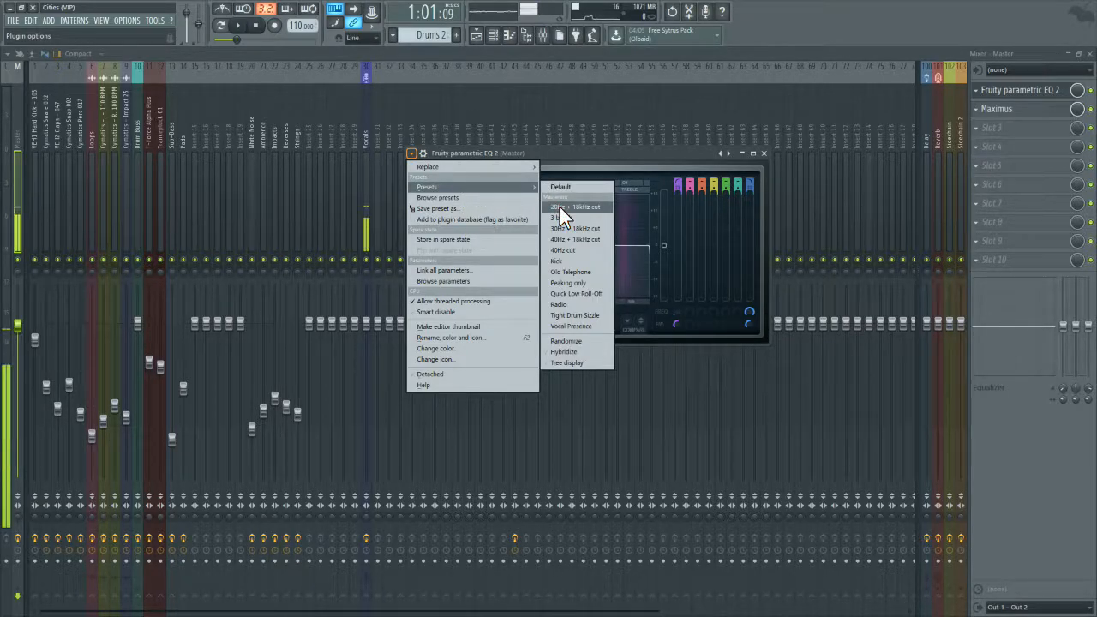
pyautogui.click(561, 209)
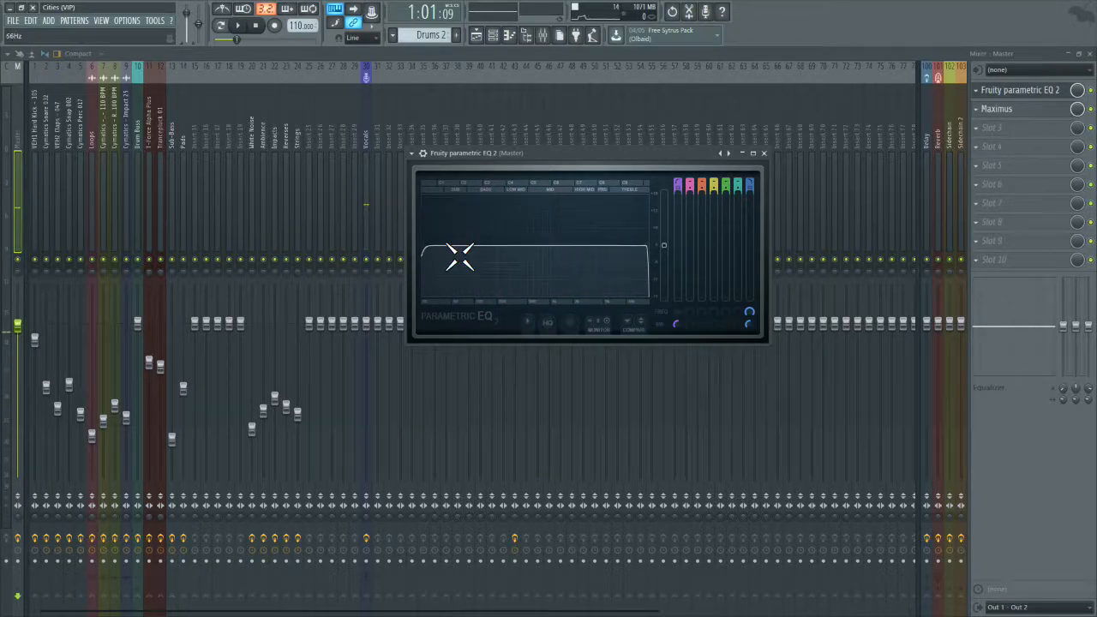
# Step: Audition the mids on the Master EQ with the band 1 high pass at about 352 Hz and the band 7 low pass lowered within the treble
pyautogui.moveTo(459, 257); pyautogui.dragTo(443, 257)
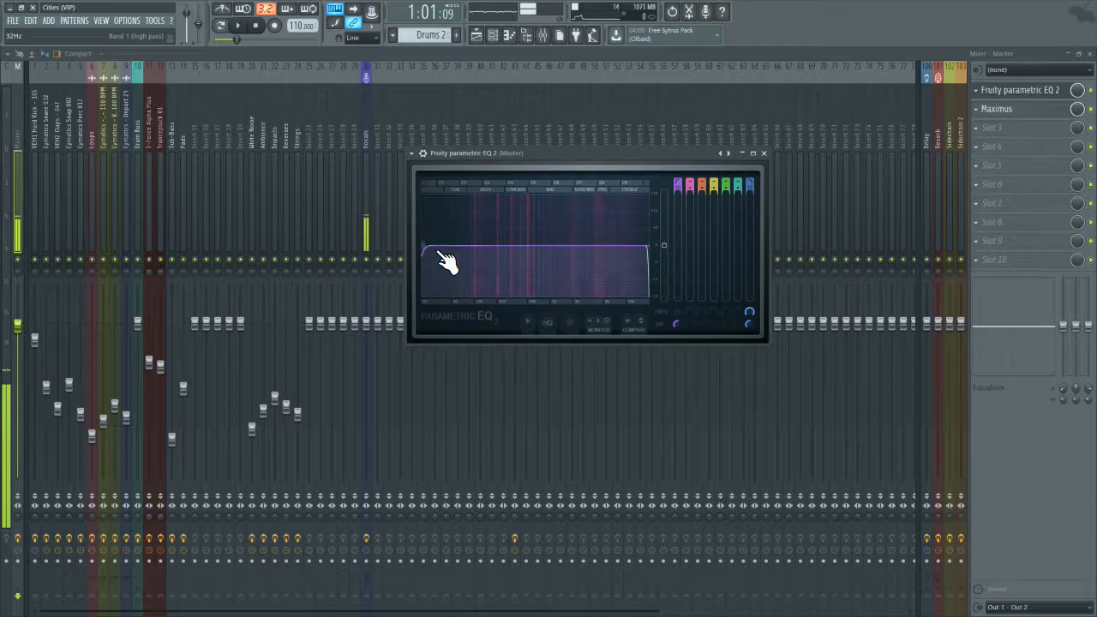
pyautogui.moveTo(445, 261); pyautogui.dragTo(461, 257)
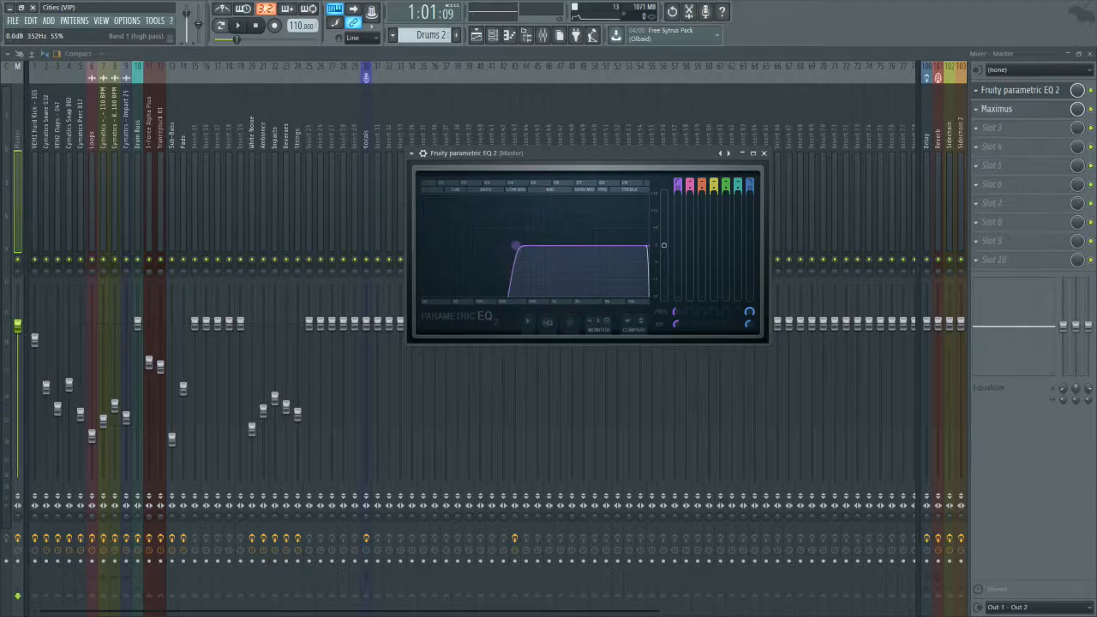
pyautogui.moveTo(648, 246); pyautogui.dragTo(639, 246)
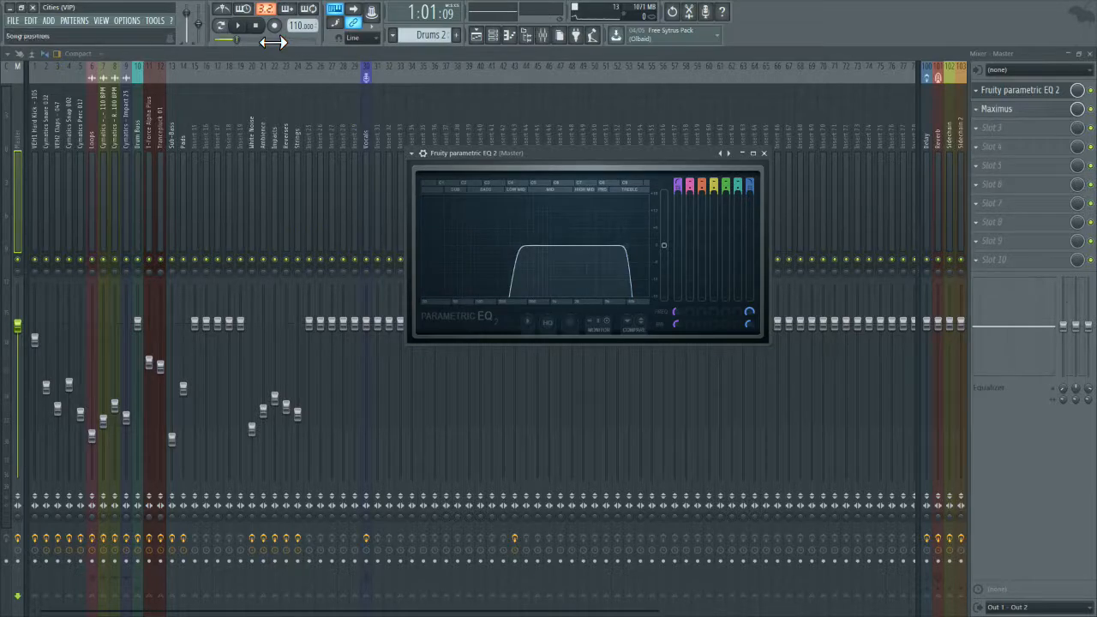
pyautogui.click(238, 25)
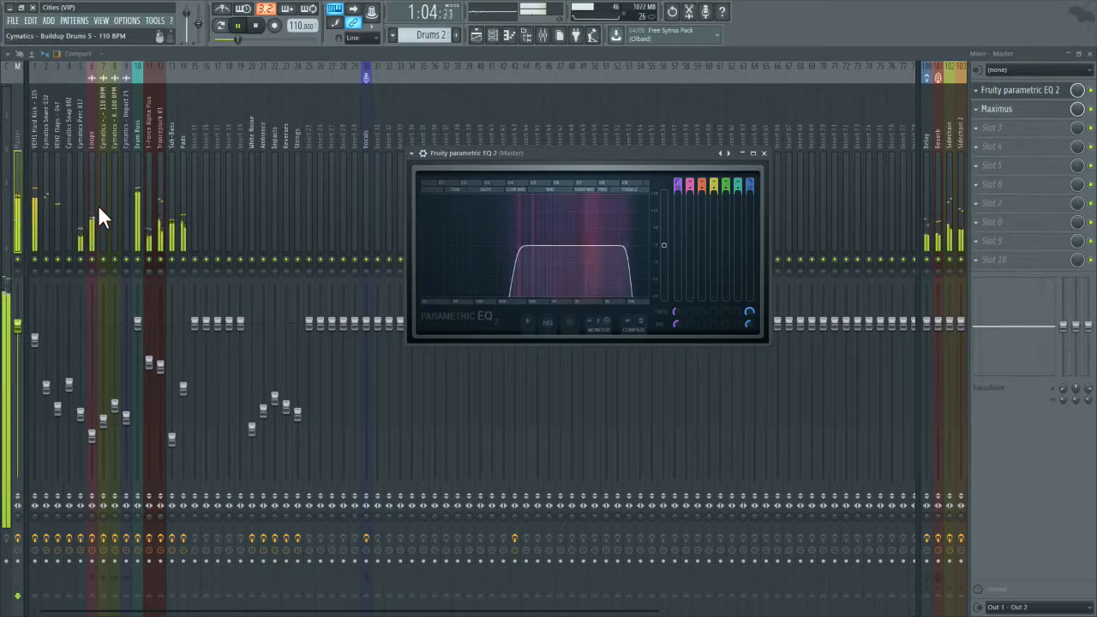
# Step: Shape band 6 of the Cymatics Snare 032 EQ into a gentle shelf cut across the high frequencies
pyautogui.click(60, 205)
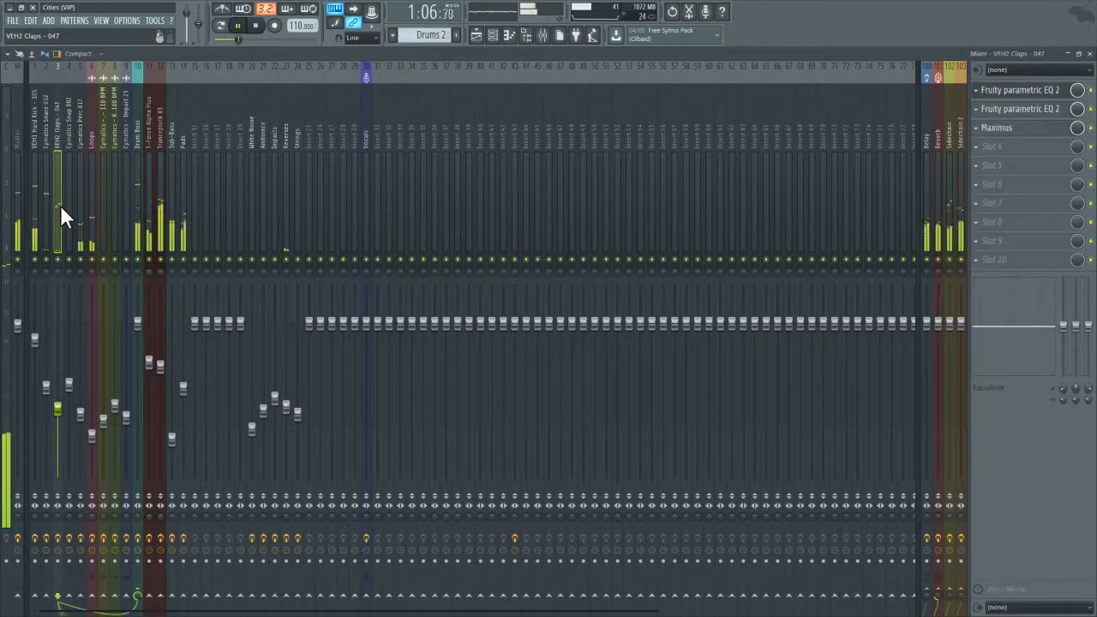
pyautogui.click(47, 207)
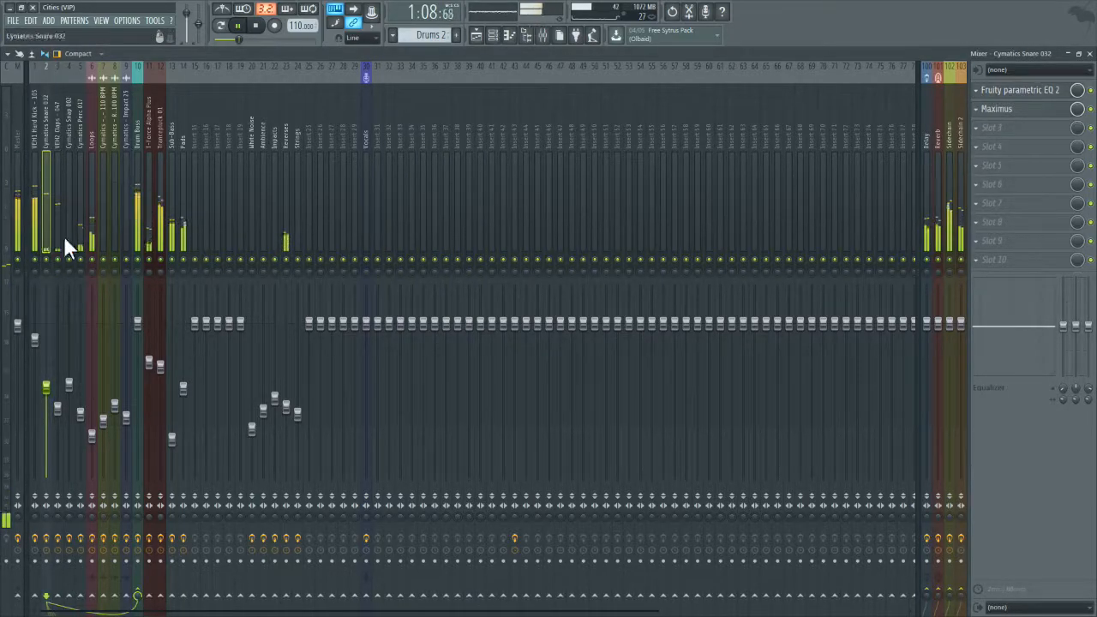
pyautogui.click(1021, 91)
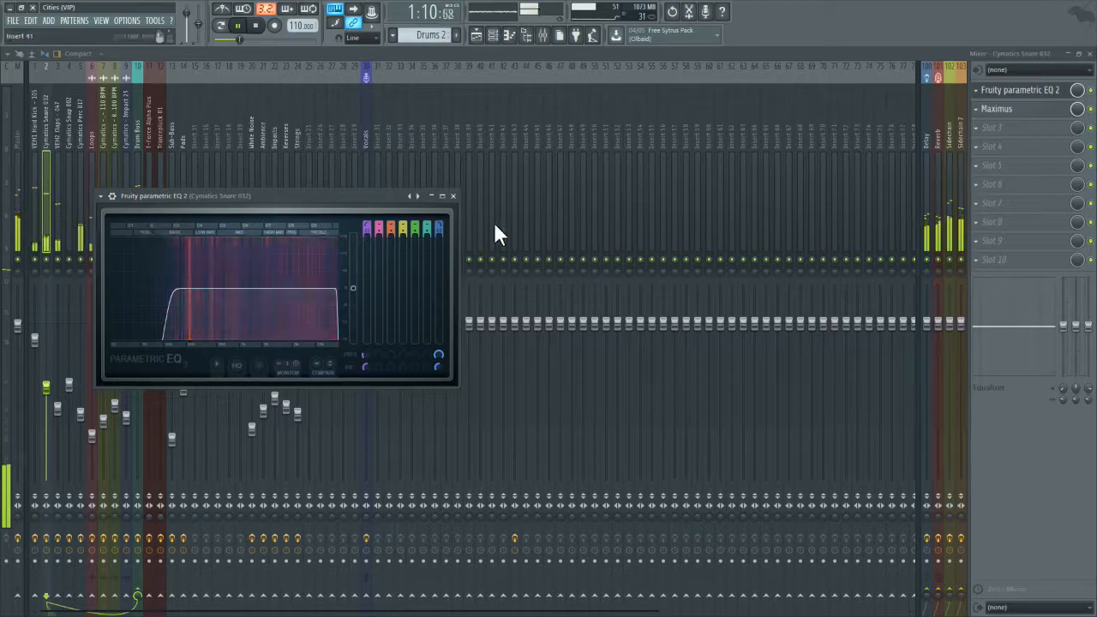
pyautogui.moveTo(428, 230)
pyautogui.mouseDown()
pyautogui.moveTo(428, 204)
pyautogui.moveTo(428, 221)
pyautogui.mouseUp()
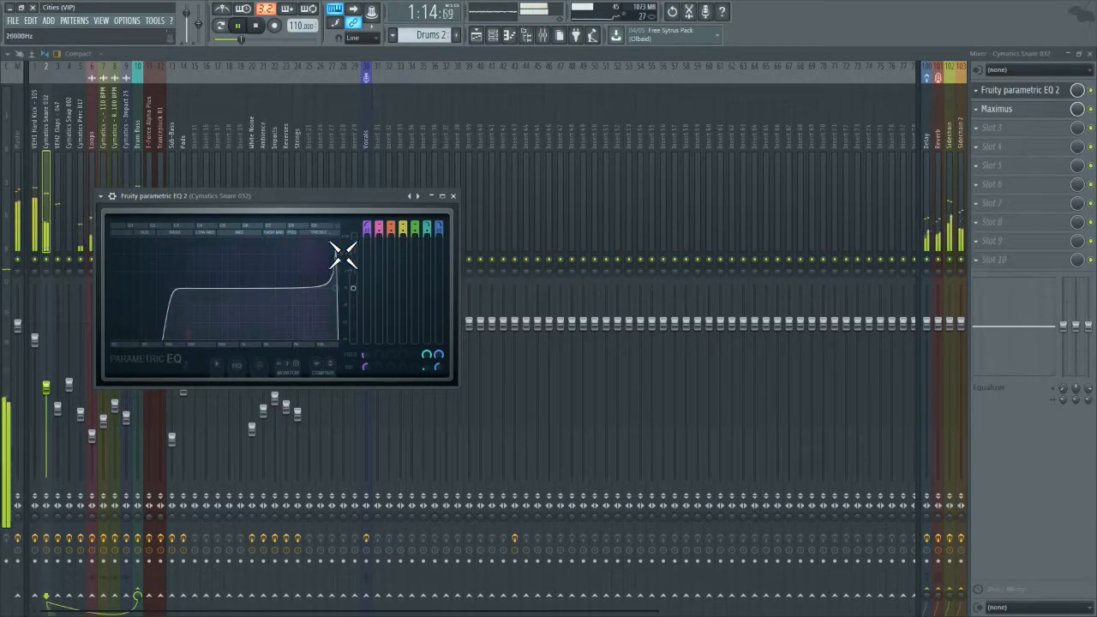
pyautogui.moveTo(339, 288); pyautogui.dragTo(288, 308)
pyautogui.rightClick(293, 291)
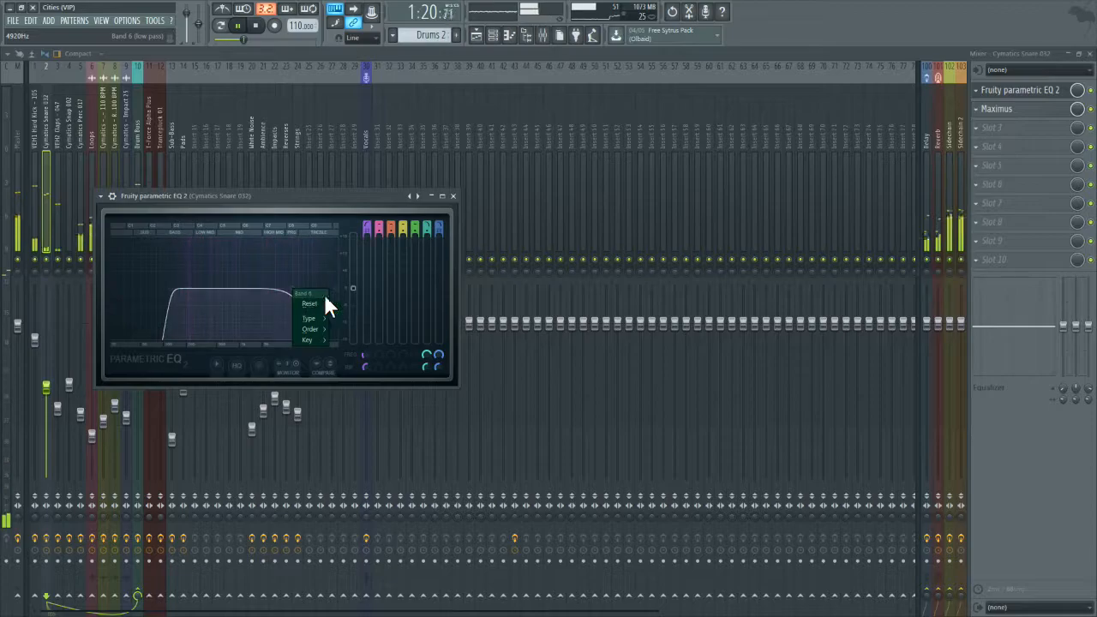
pyautogui.click(431, 226)
pyautogui.moveTo(430, 227)
pyautogui.mouseDown()
pyautogui.moveTo(429, 257)
pyautogui.moveTo(429, 230)
pyautogui.mouseUp()
pyautogui.moveTo(292, 289); pyautogui.dragTo(337, 290)
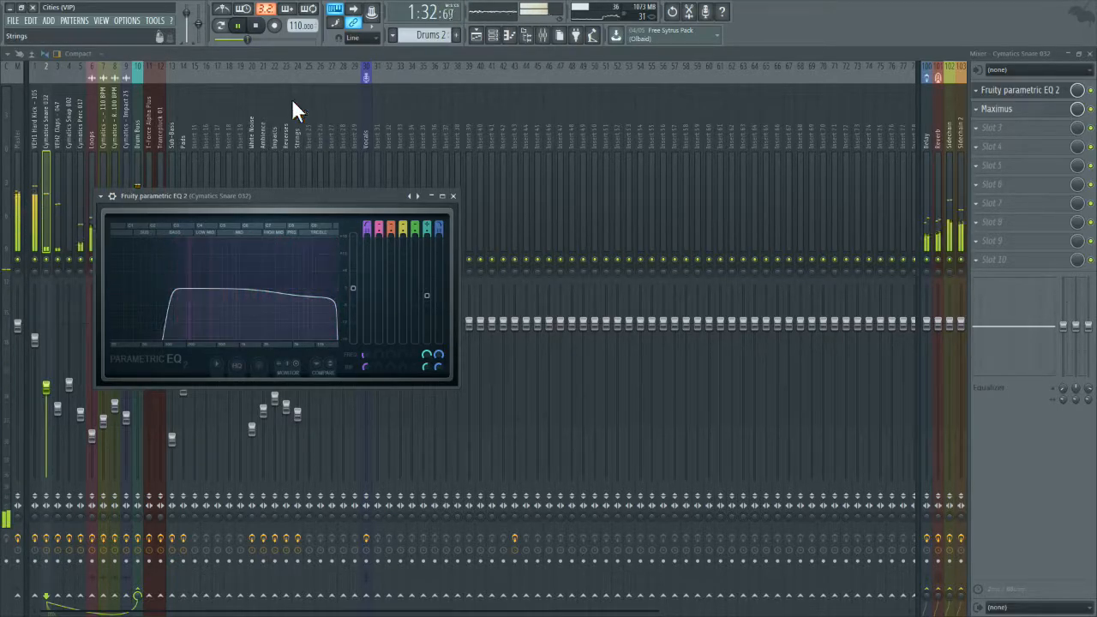
# Step: Stop playback and widen the Master EQ by lowering the band 1 high pass into the sub range and raising the band 7 low pass
pyautogui.click(256, 29)
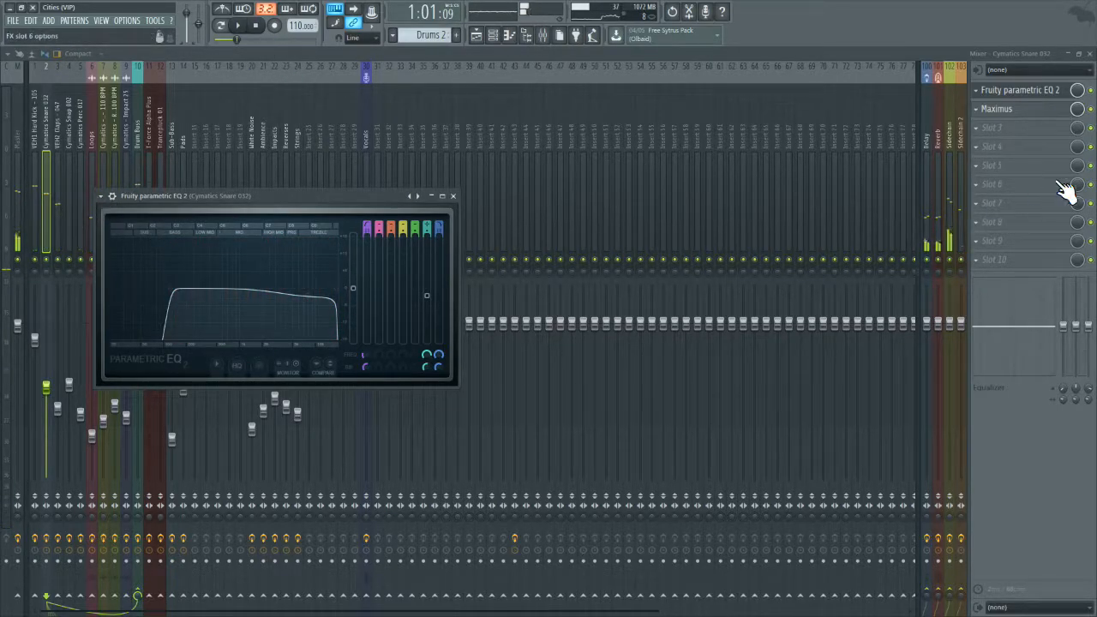
pyautogui.click(4, 133)
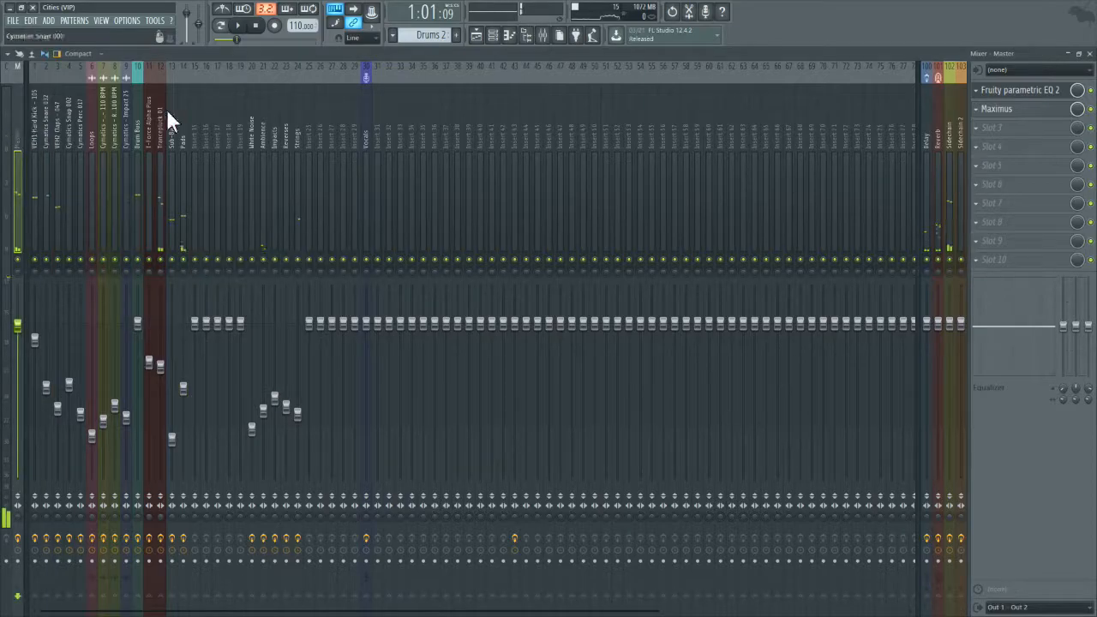
pyautogui.click(1051, 96)
pyautogui.moveTo(515, 246); pyautogui.dragTo(422, 246)
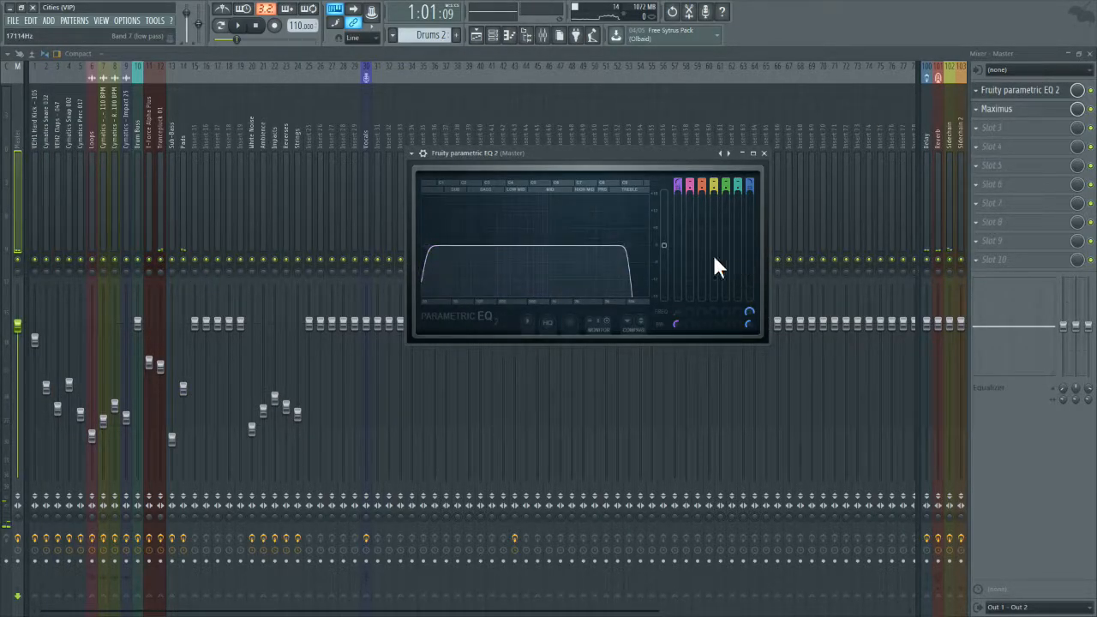
pyautogui.moveTo(625, 247); pyautogui.dragTo(644, 247)
# Step: Raise the Master EQ's band 1 high pass into the bass range, reset its frequency to the default, and audition the mix
pyautogui.moveTo(423, 246); pyautogui.dragTo(456, 246)
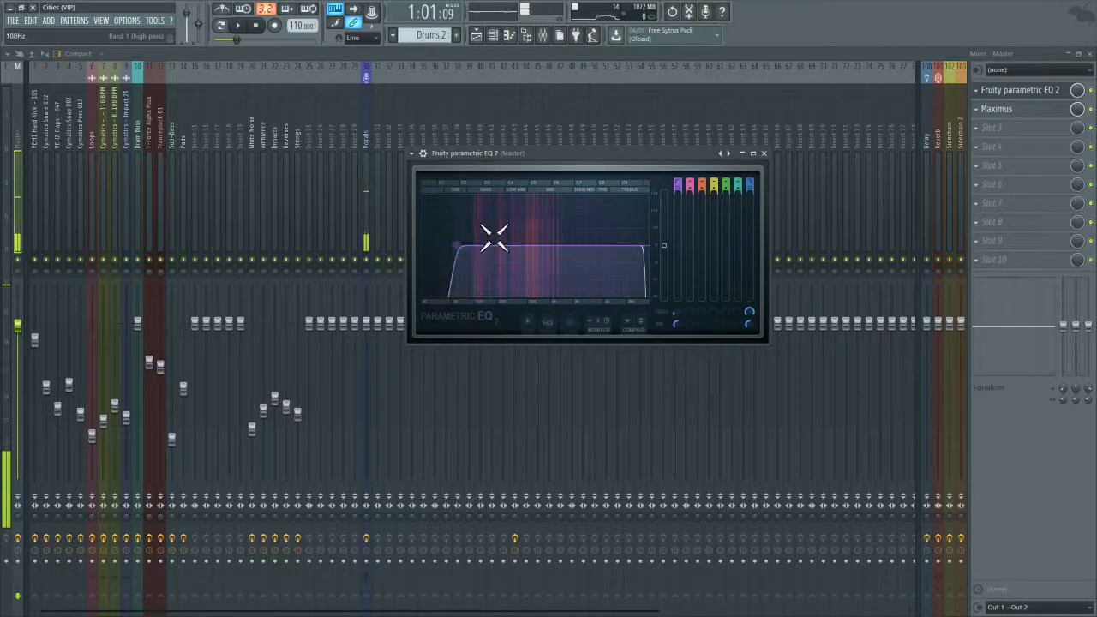
pyautogui.click(764, 152)
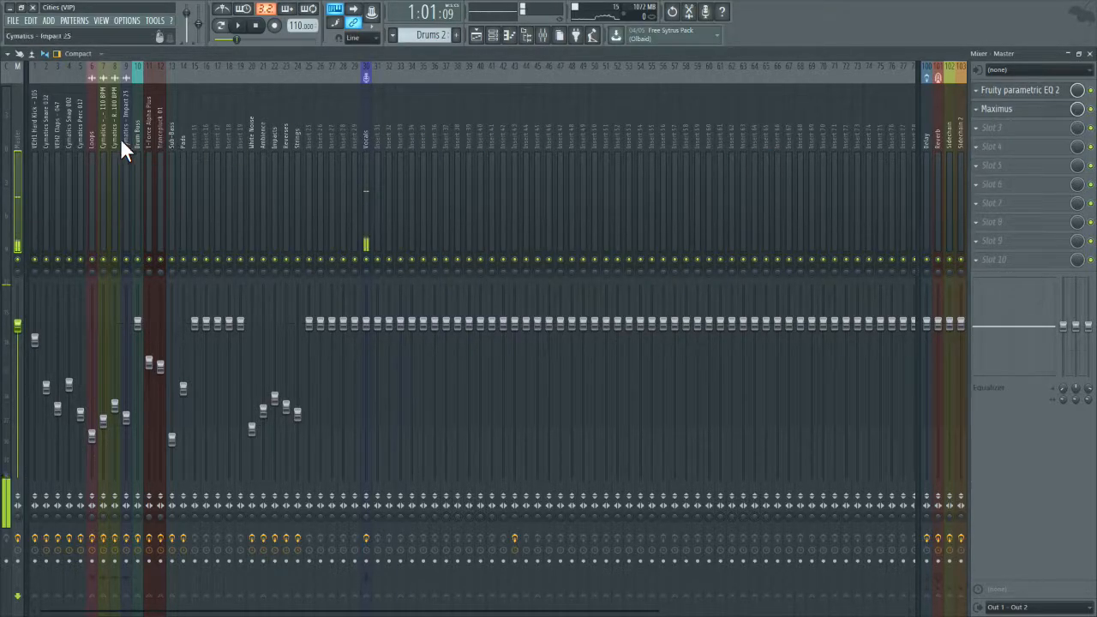
pyautogui.click(1041, 92)
pyautogui.rightClick(676, 315)
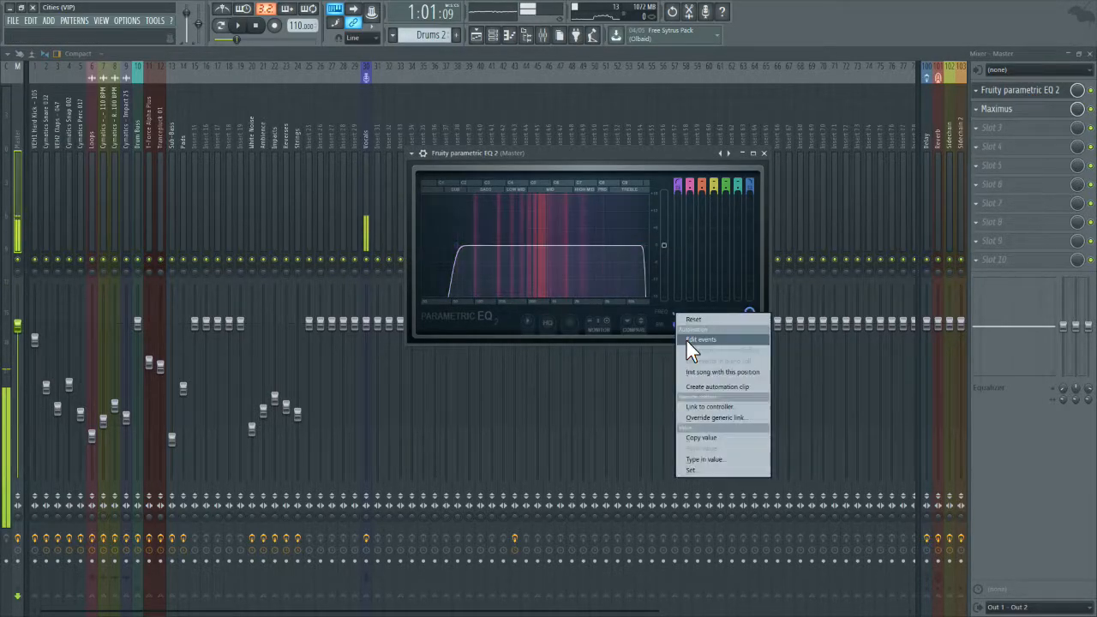
pyautogui.click(687, 319)
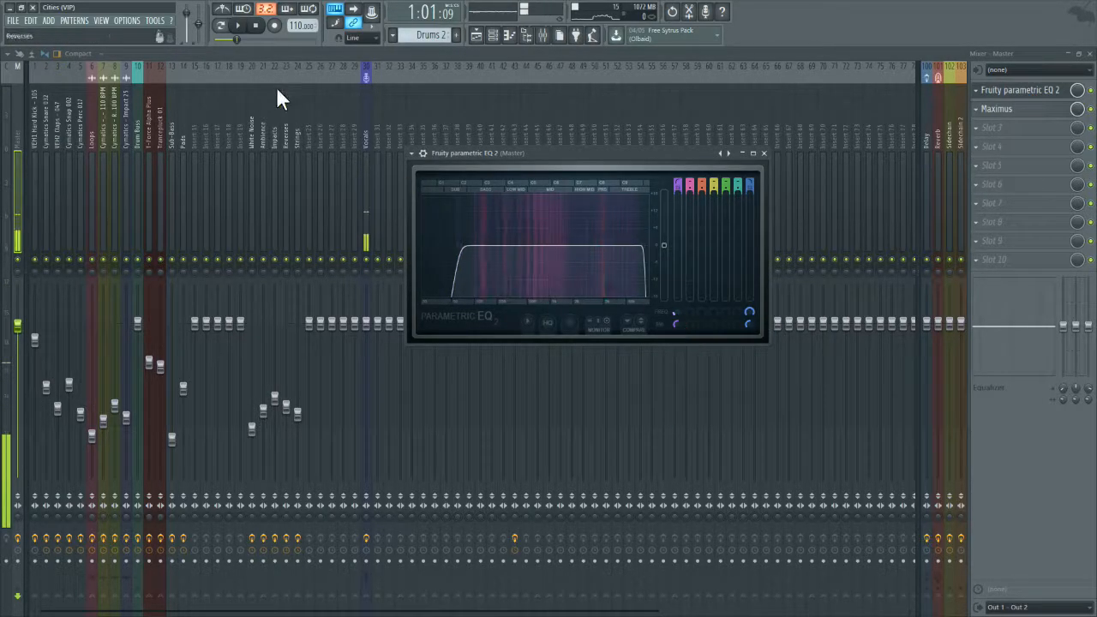
pyautogui.click(238, 25)
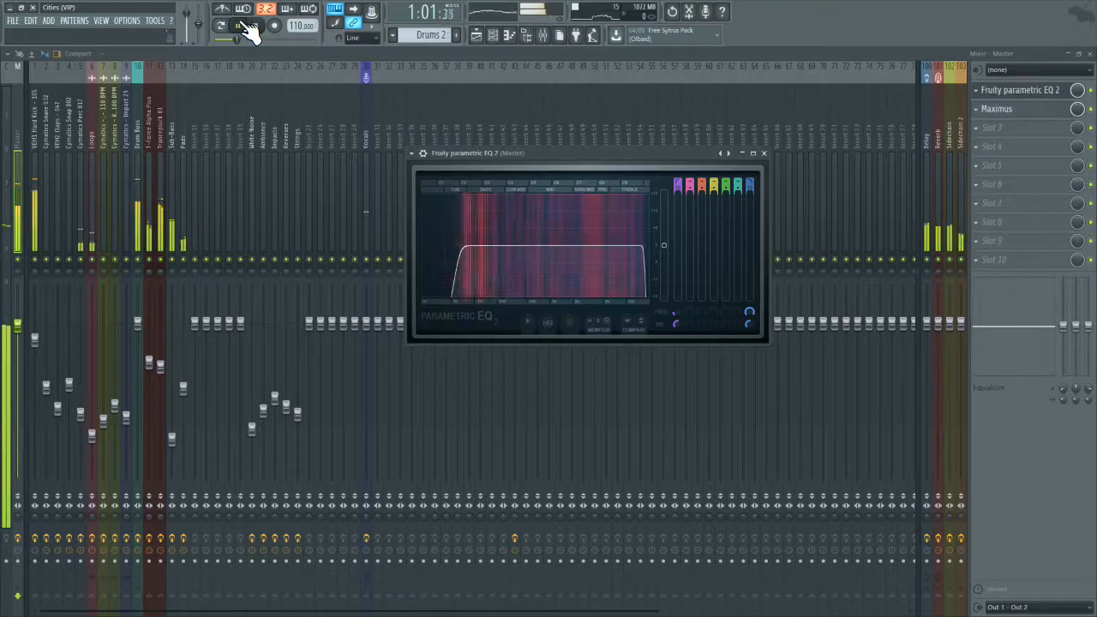
# Step: Solo the Cymatics Snare 032 track and add a gentle band 2 cut in the mids of its EQ, checking the curve enlarged
pyautogui.click(46, 176)
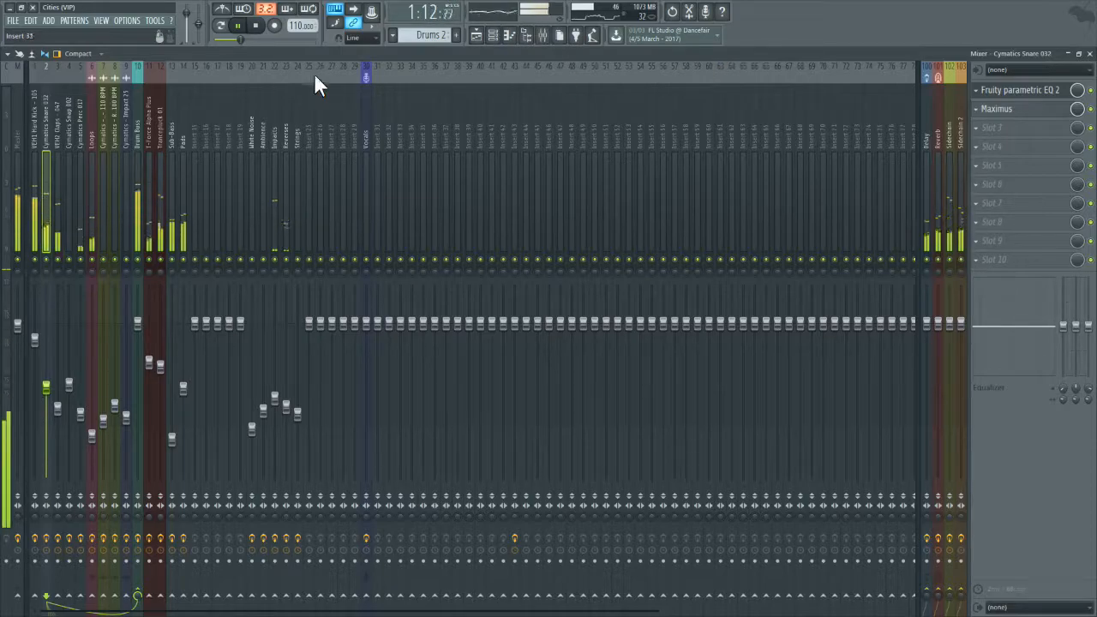
pyautogui.rightClick(47, 259)
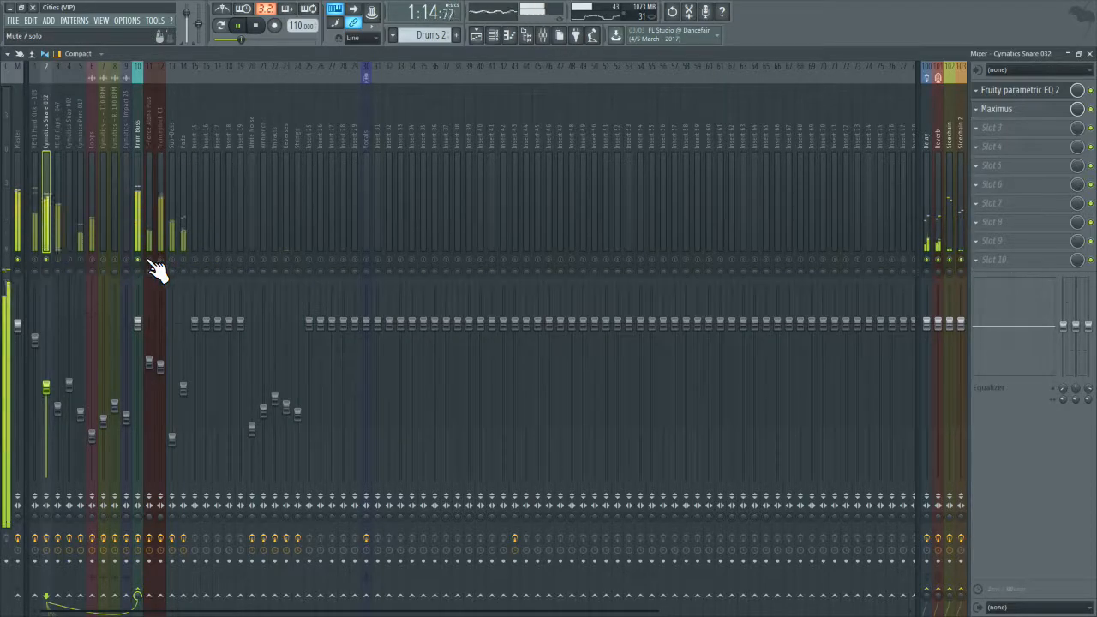
pyautogui.click(1021, 90)
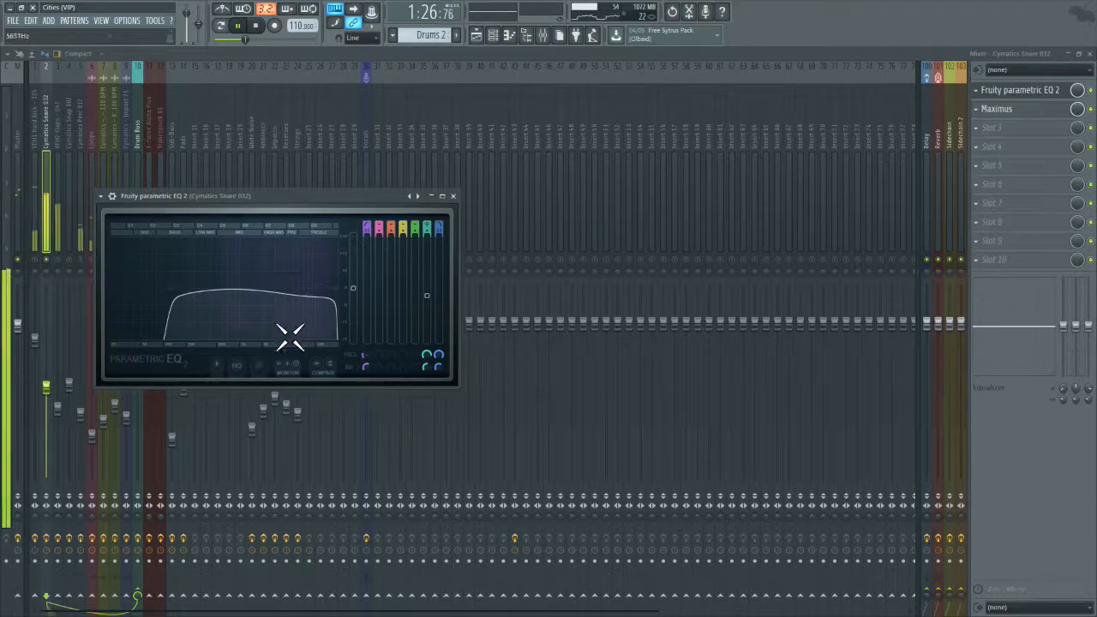
pyautogui.moveTo(379, 225)
pyautogui.mouseDown()
pyautogui.moveTo(379, 198)
pyautogui.moveTo(377, 227)
pyautogui.moveTo(377, 211)
pyautogui.mouseUp()
pyautogui.moveTo(190, 293); pyautogui.dragTo(228, 295)
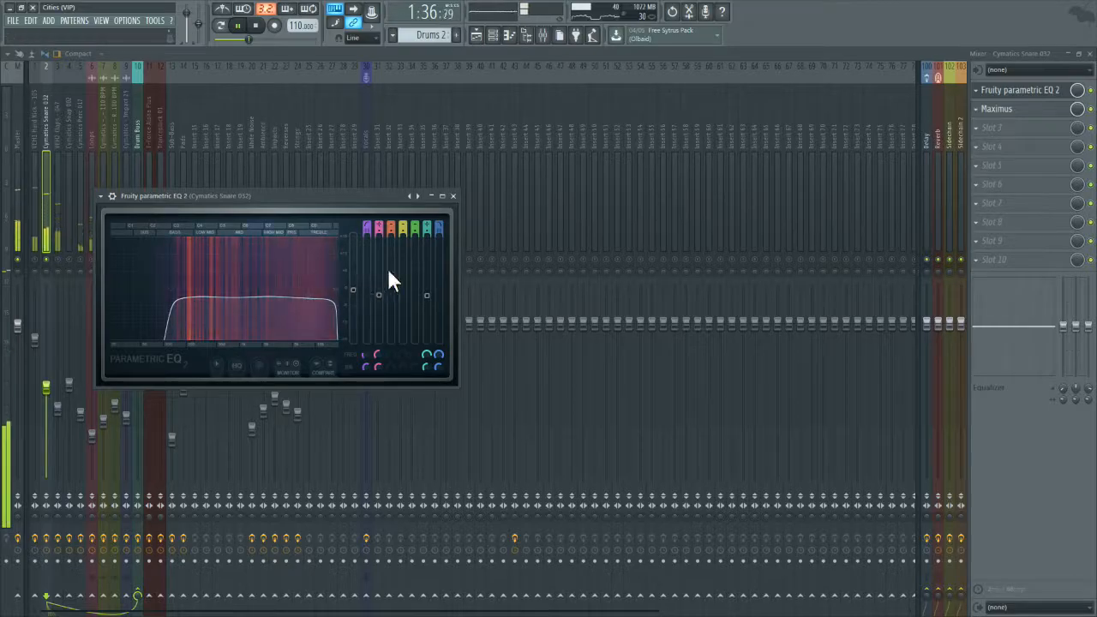
pyautogui.click(442, 196)
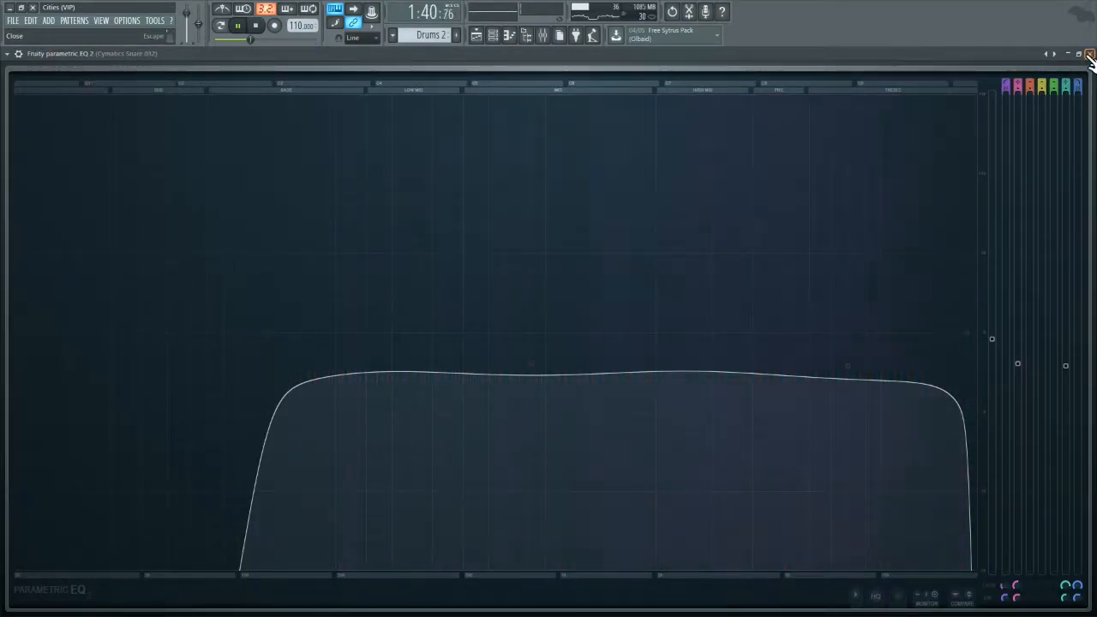
pyautogui.click(1089, 54)
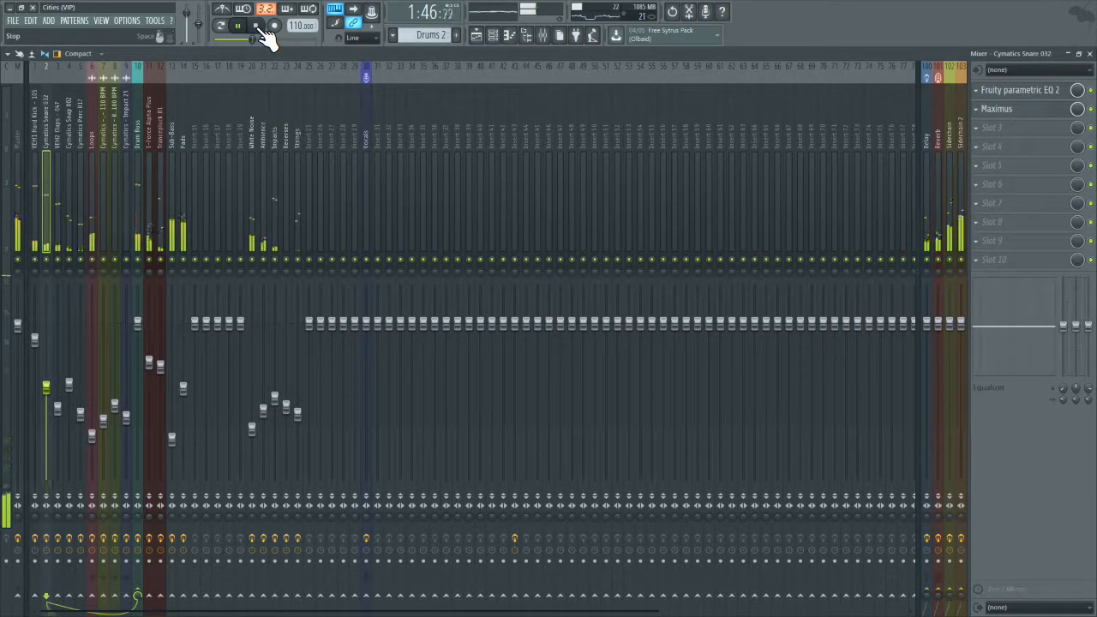
# Step: Raise the Cymatics Snare 032 fader to about -8.2 dB and check its level in the full mix
pyautogui.moveTo(54, 391); pyautogui.dragTo(53, 379)
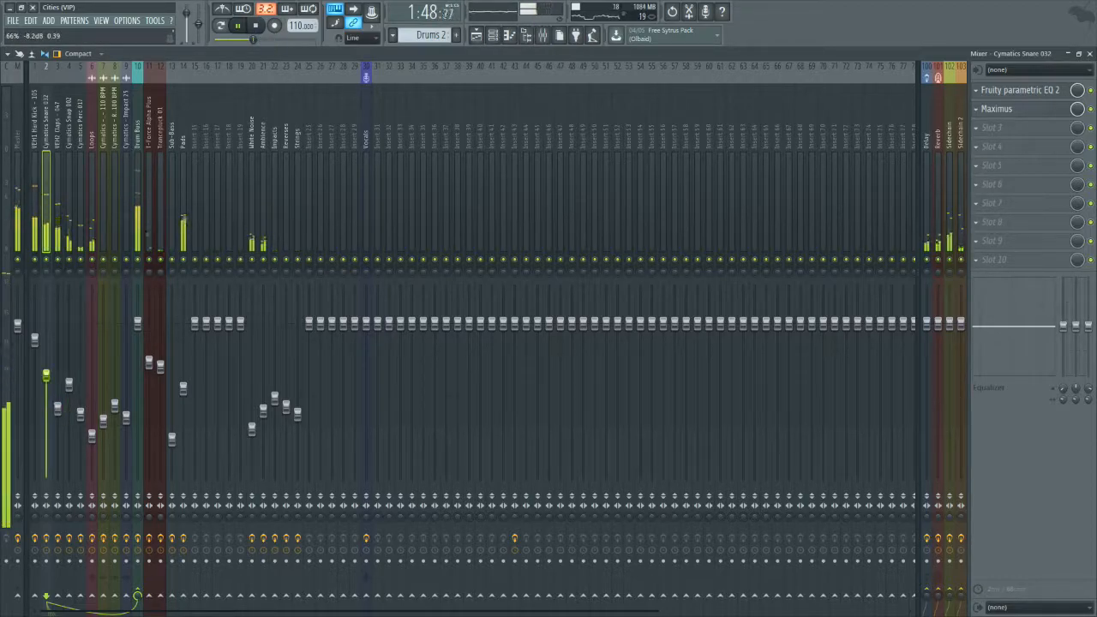
pyautogui.click(17, 214)
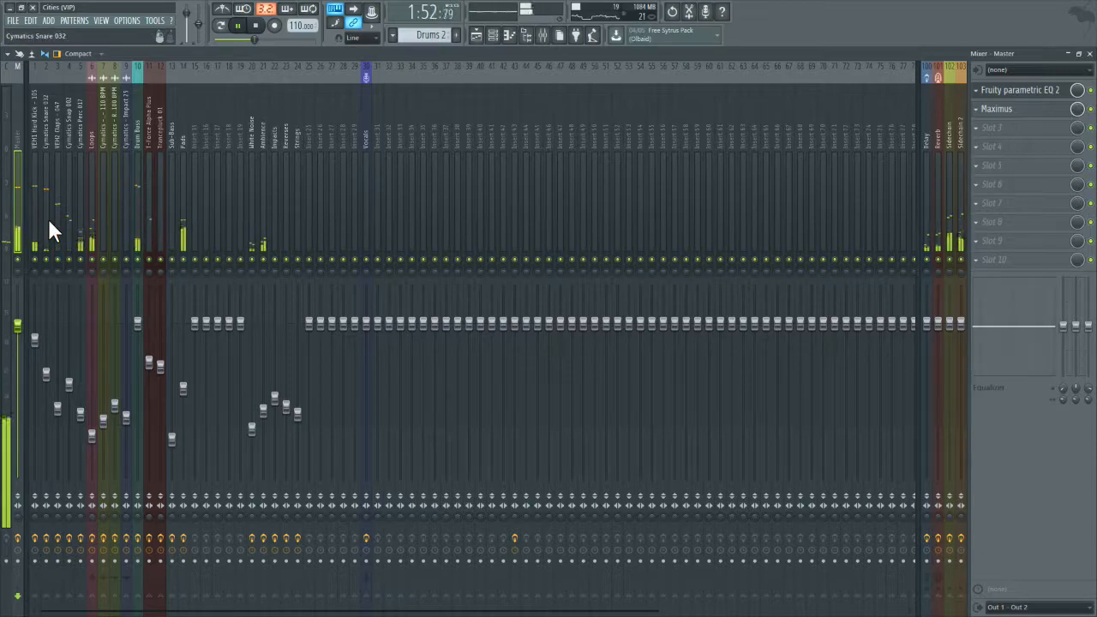
pyautogui.click(262, 25)
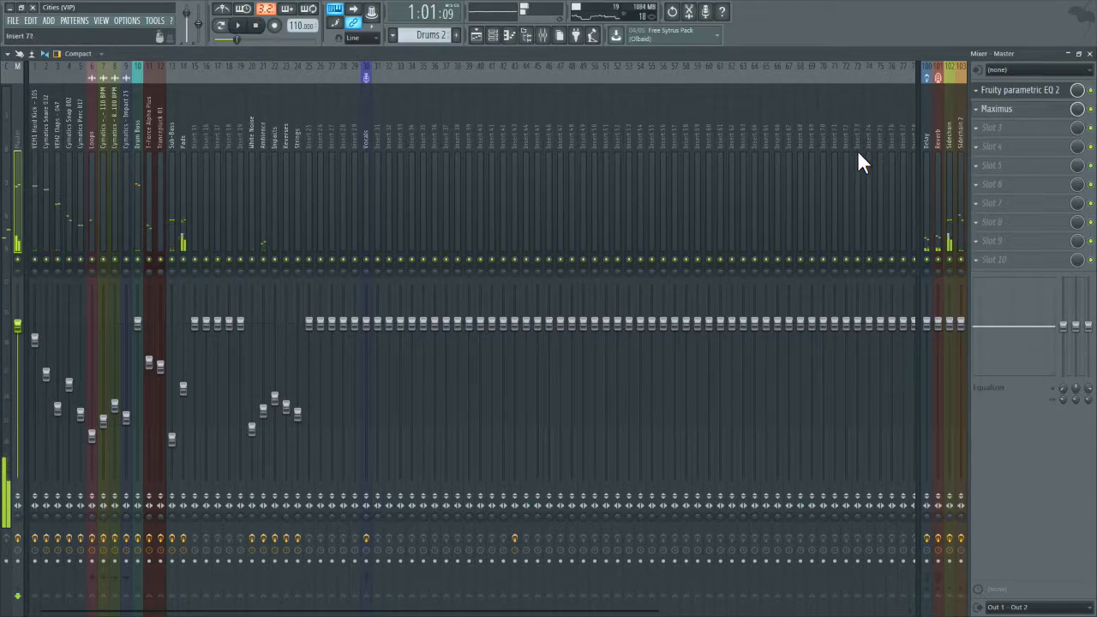
# Step: Lower the Master EQ's band 1 high pass to about 24 Hz and close the EQ
pyautogui.click(1009, 91)
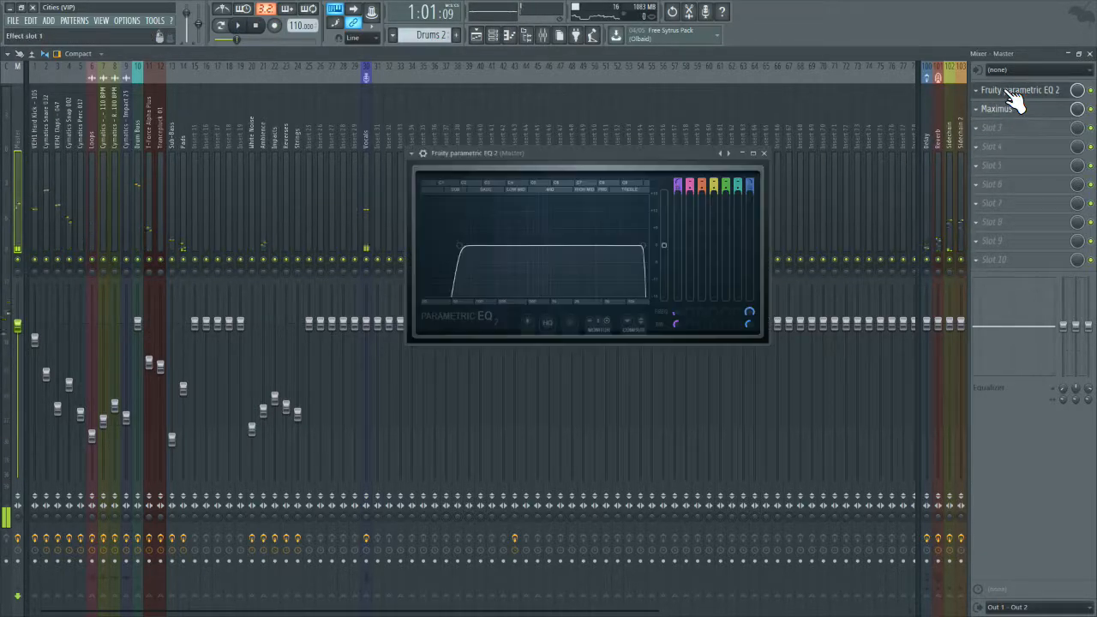
pyautogui.moveTo(473, 267); pyautogui.dragTo(429, 254)
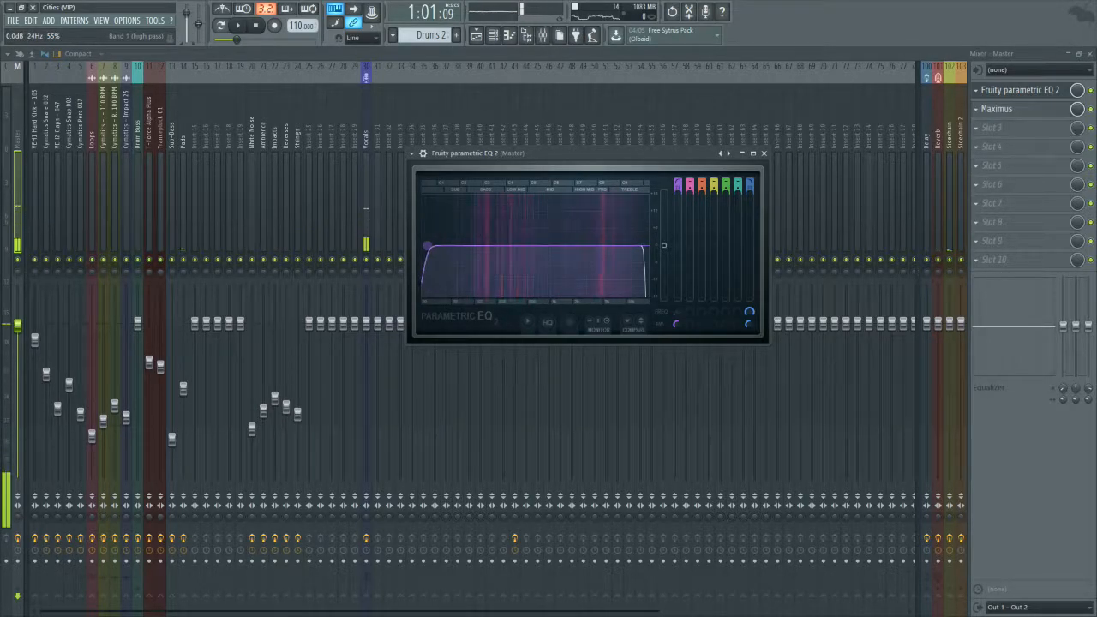
pyautogui.click(764, 153)
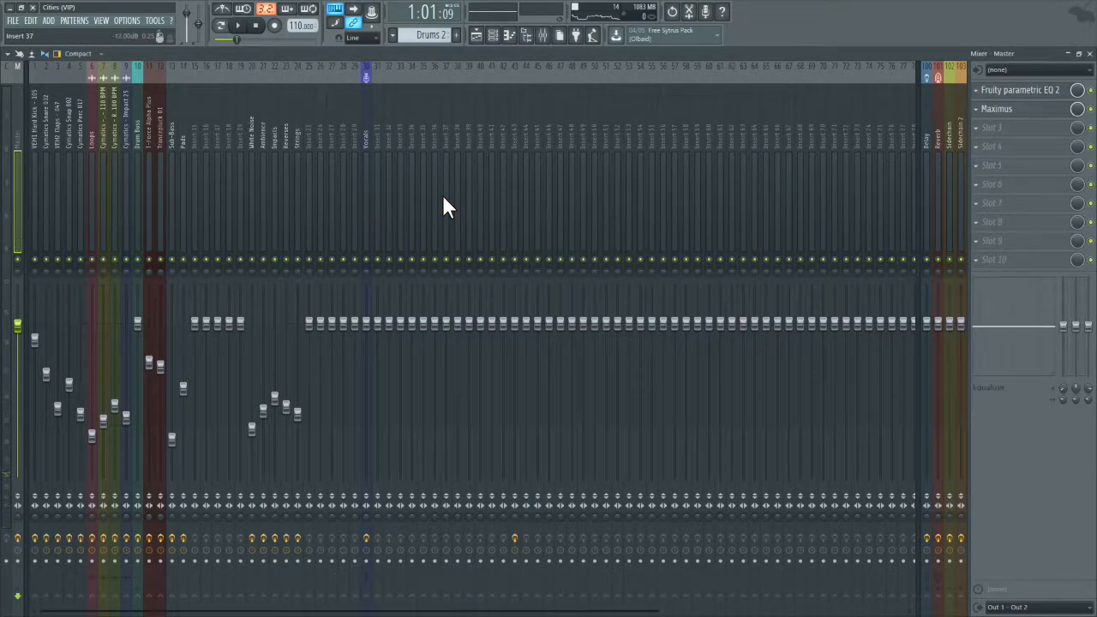
# Step: Audition the highs on the Master EQ by raising the band 1 high pass into the high mids and playing the song
pyautogui.click(1033, 93)
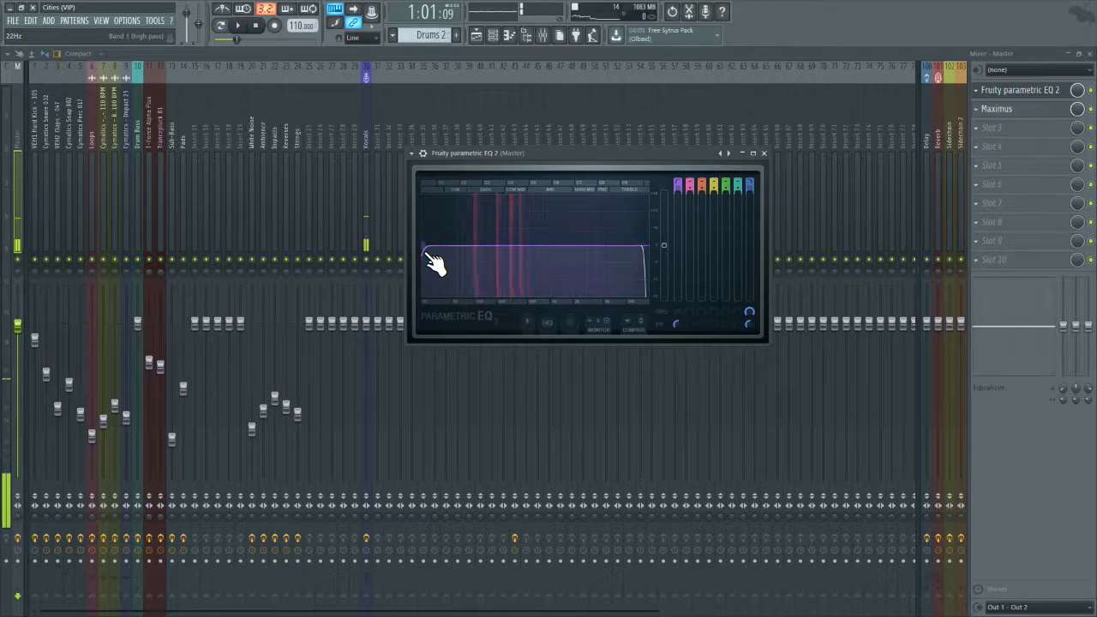
pyautogui.moveTo(427, 253); pyautogui.dragTo(562, 247)
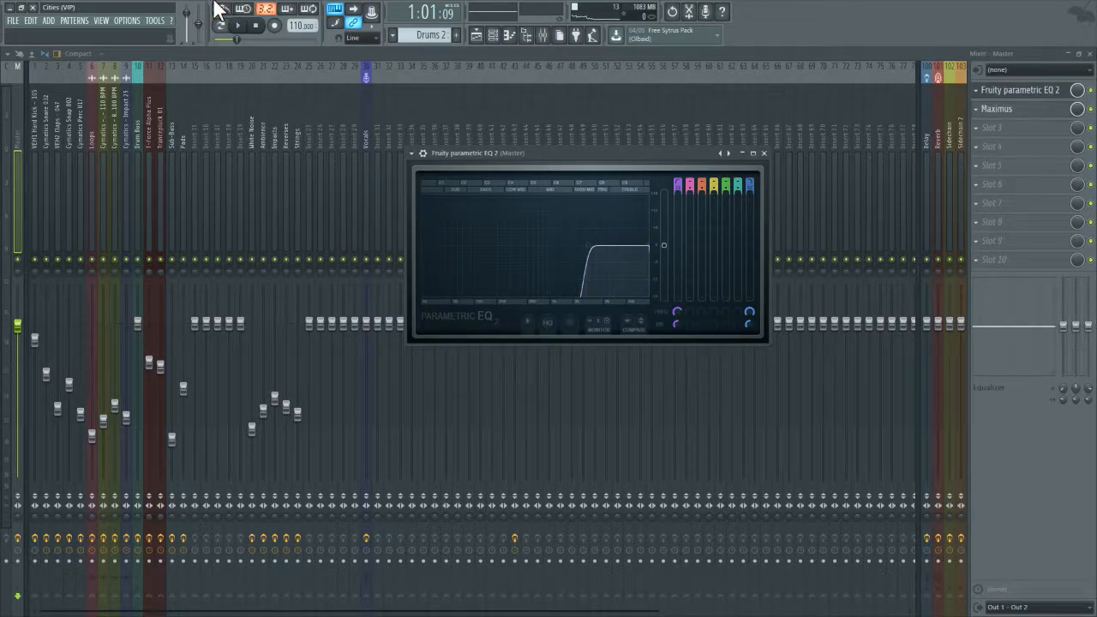
pyautogui.click(241, 27)
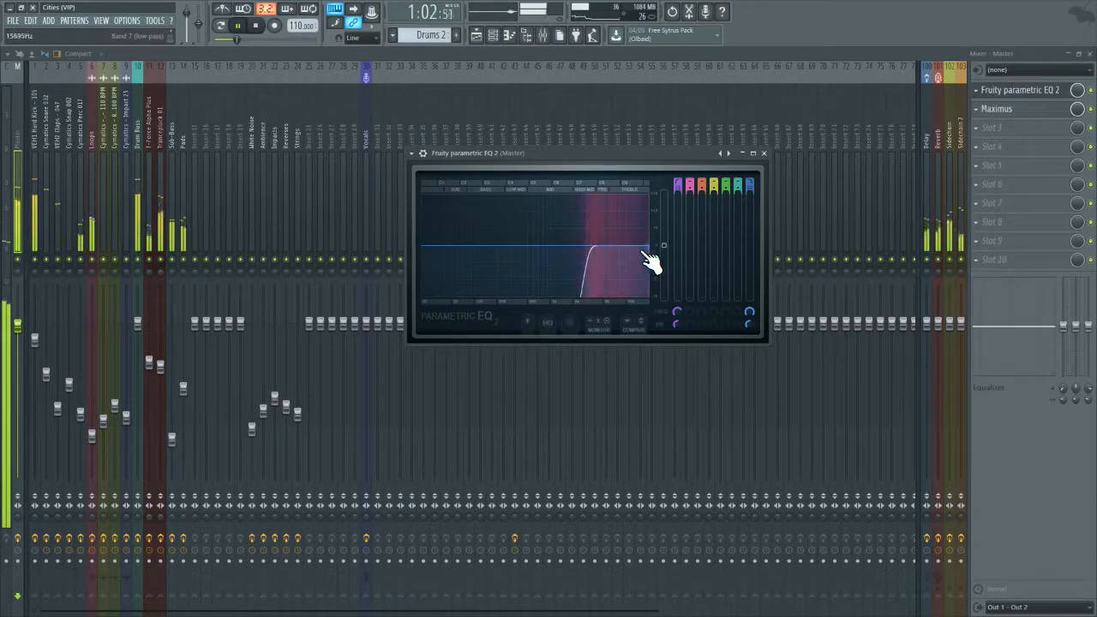
# Step: Solo the Trancepluck 01 track and shape its EQ with a gentle band 6 cut in the high mids and a wider band 7 low pass
pyautogui.click(257, 26)
pyautogui.rightClick(160, 259)
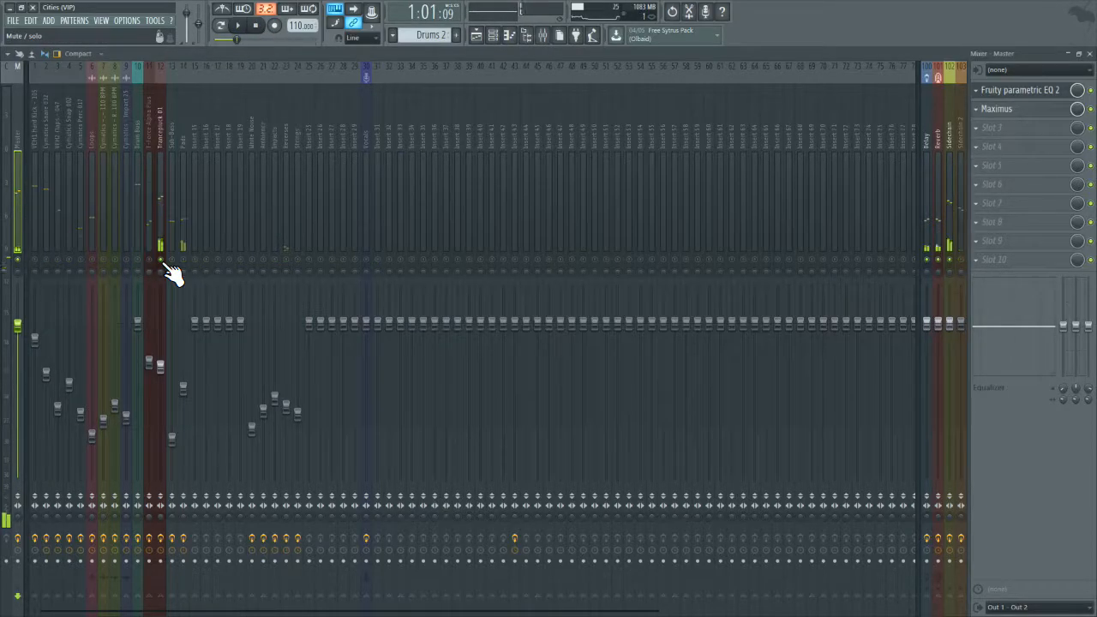
pyautogui.click(239, 27)
pyautogui.click(159, 158)
pyautogui.click(1023, 91)
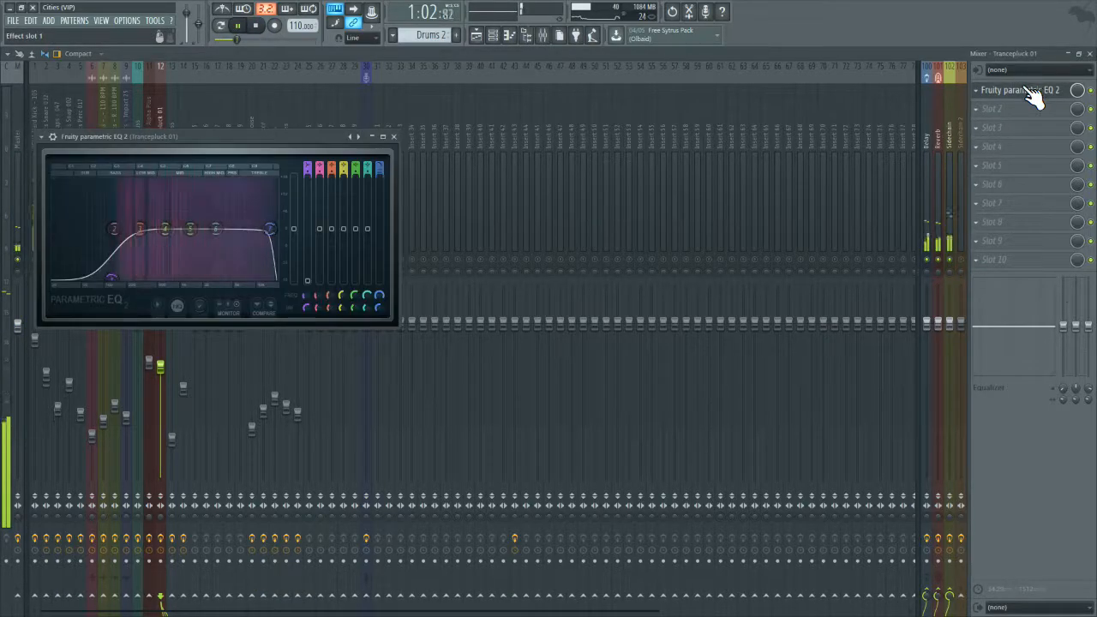
pyautogui.moveTo(216, 229); pyautogui.dragTo(192, 230)
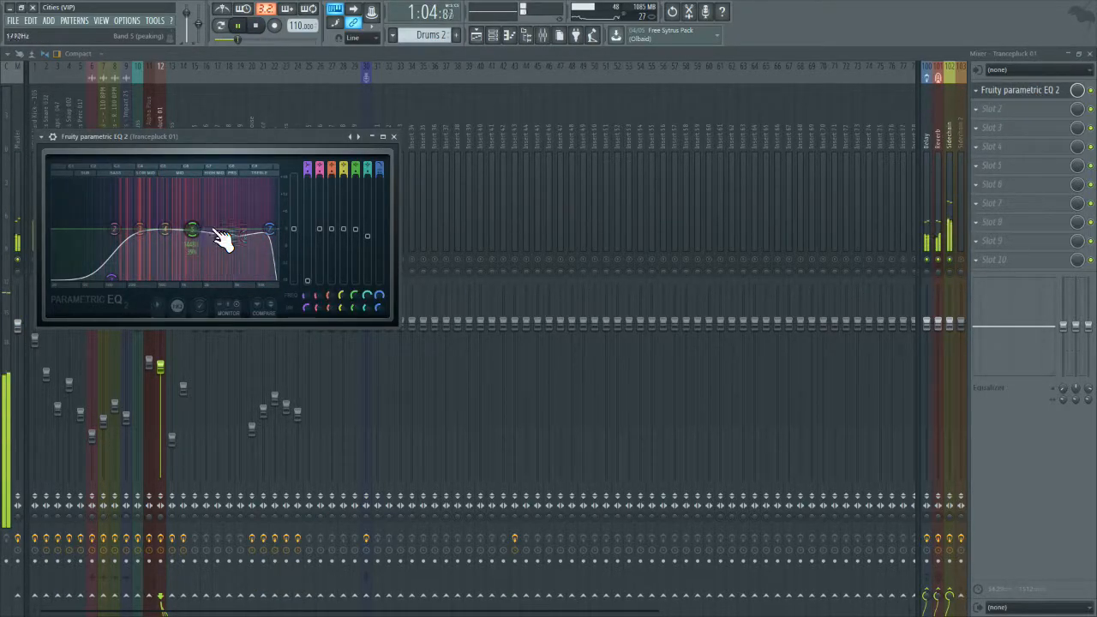
pyautogui.moveTo(276, 231); pyautogui.dragTo(278, 232)
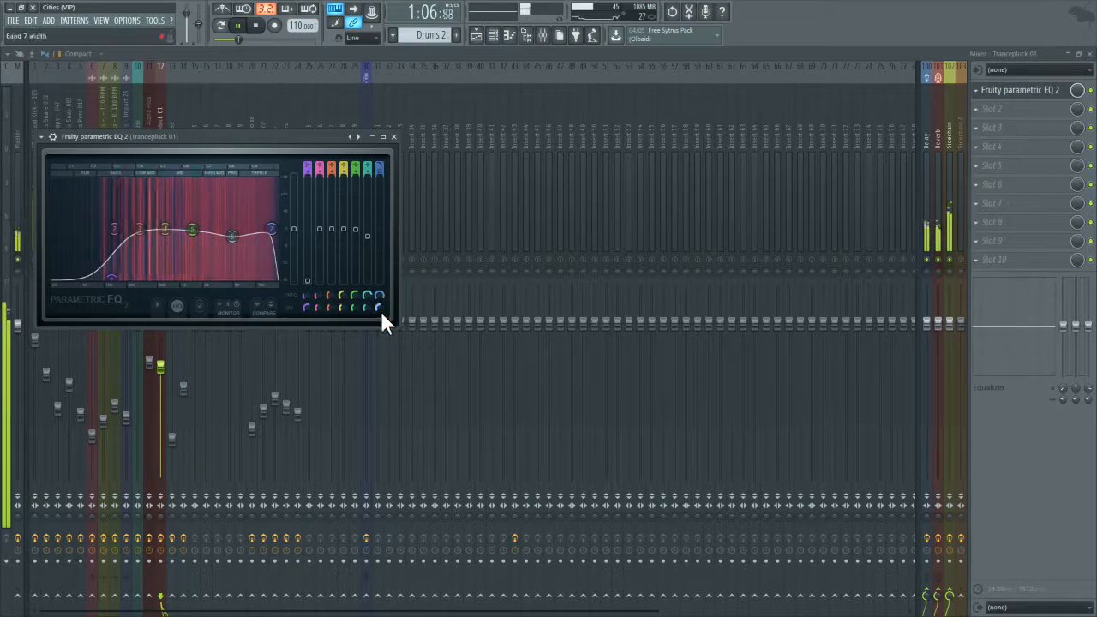
pyautogui.scroll(5, 377, 309)
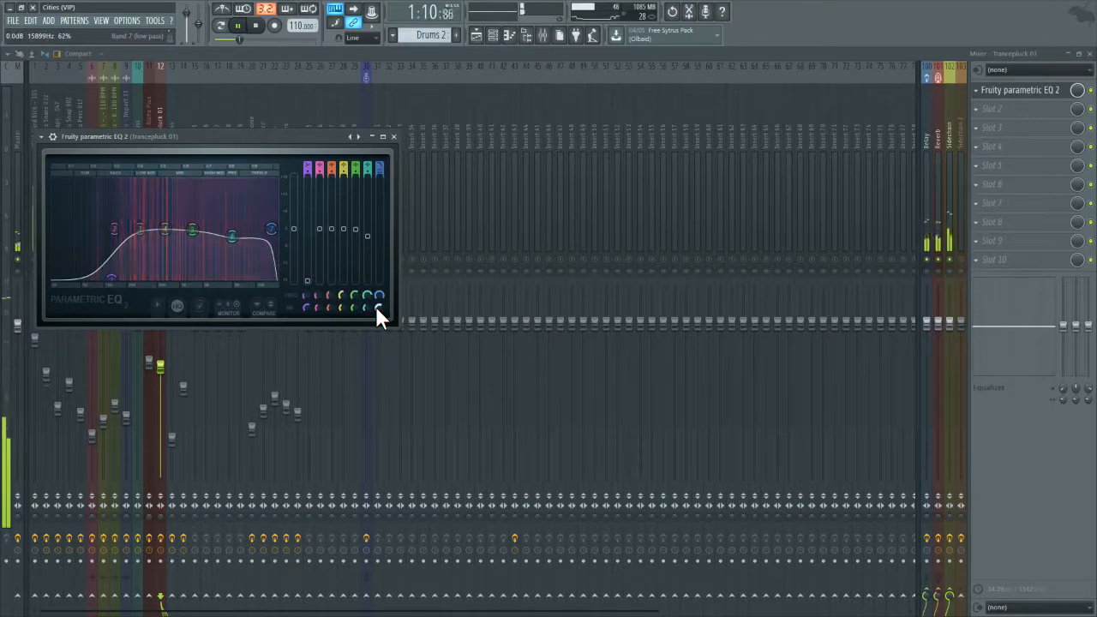
# Step: Add a gentle band 5 cut in the upper mids of the Trancepluck 01 EQ and slightly lower its output level
pyautogui.moveTo(192, 233); pyautogui.dragTo(202, 233)
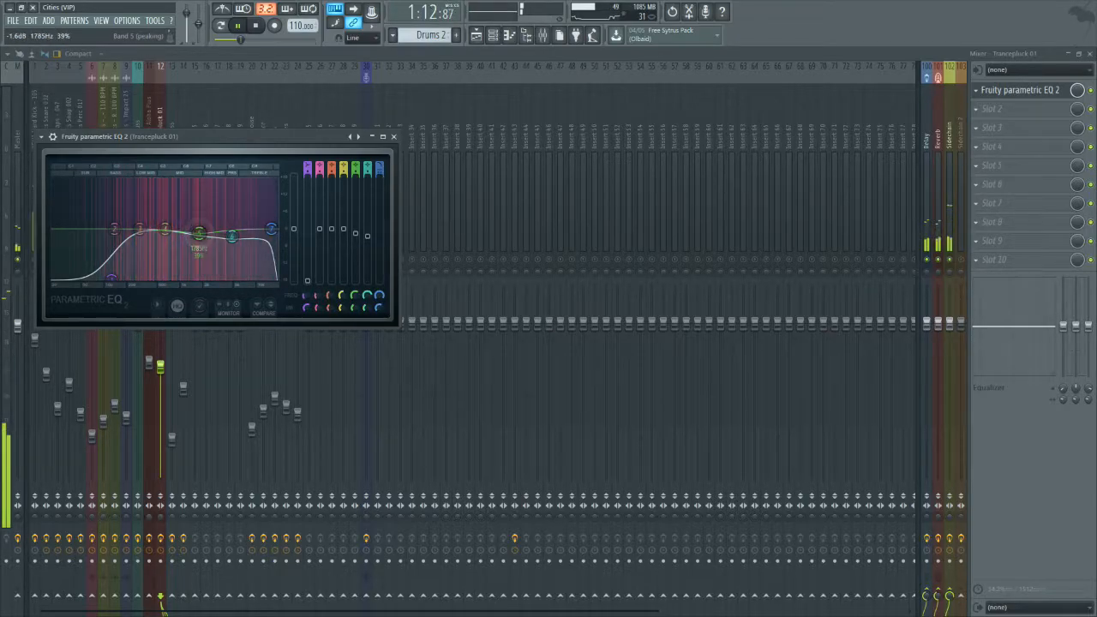
pyautogui.moveTo(294, 229); pyautogui.dragTo(294, 231)
pyautogui.click(393, 137)
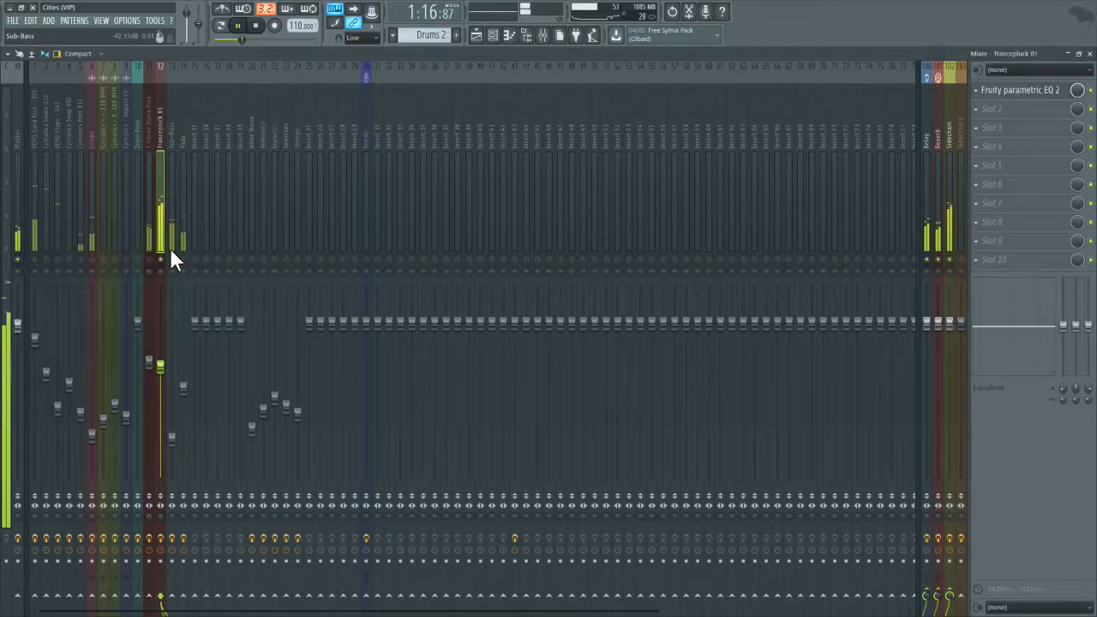
# Step: Lower the Master EQ's band 1 high pass back to the bottom of the sub range and play the full mix
pyautogui.click(1009, 94)
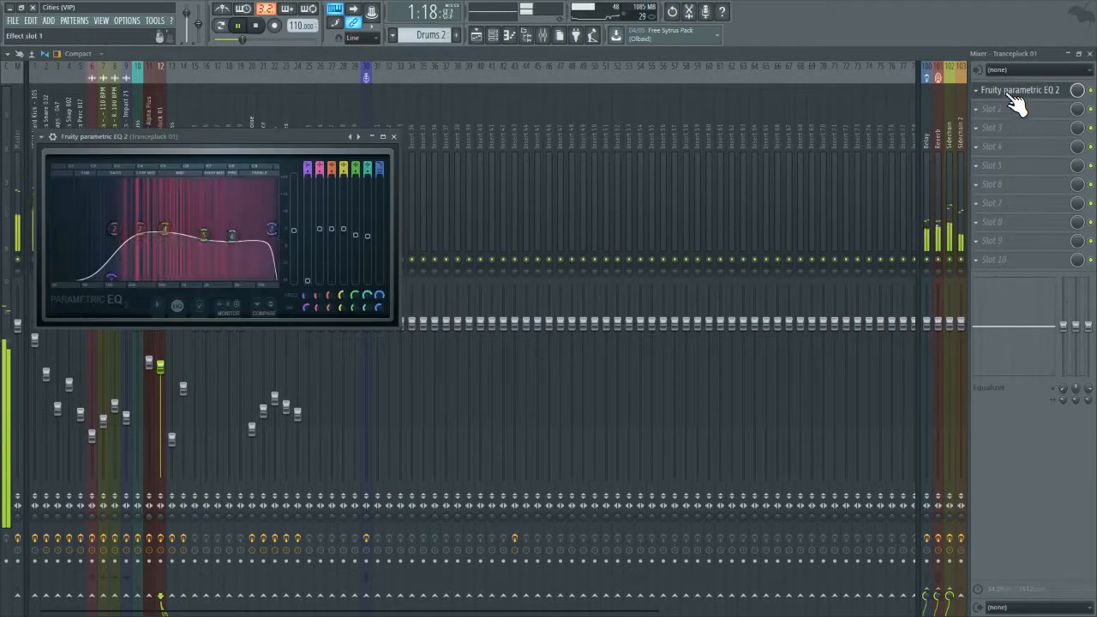
pyautogui.click(21, 158)
pyautogui.click(1054, 90)
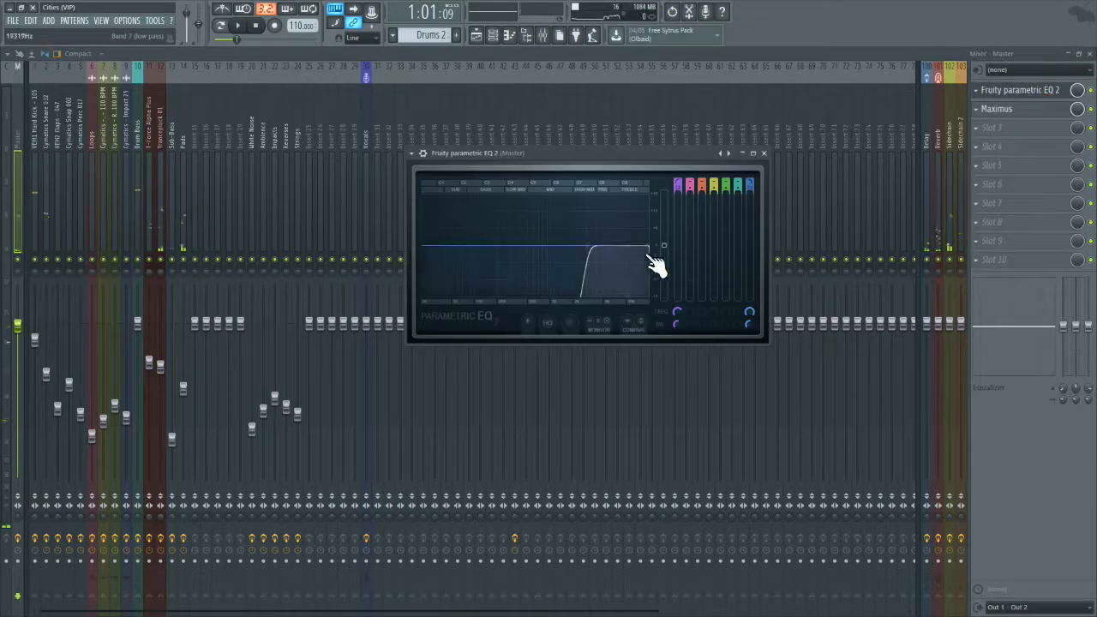
pyautogui.moveTo(588, 246); pyautogui.dragTo(429, 246)
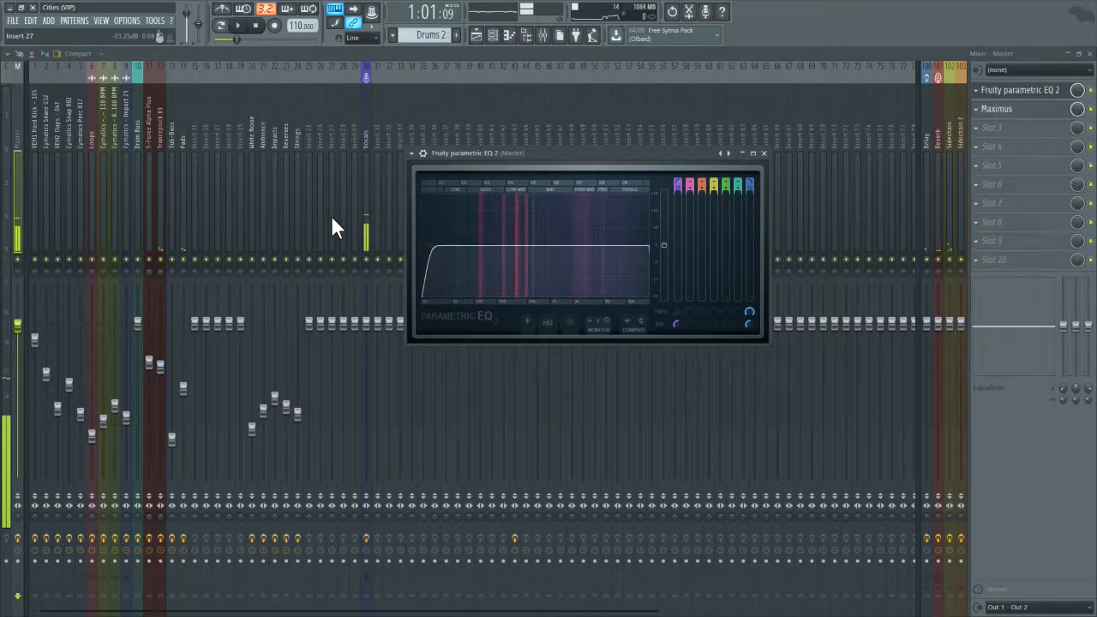
pyautogui.click(238, 25)
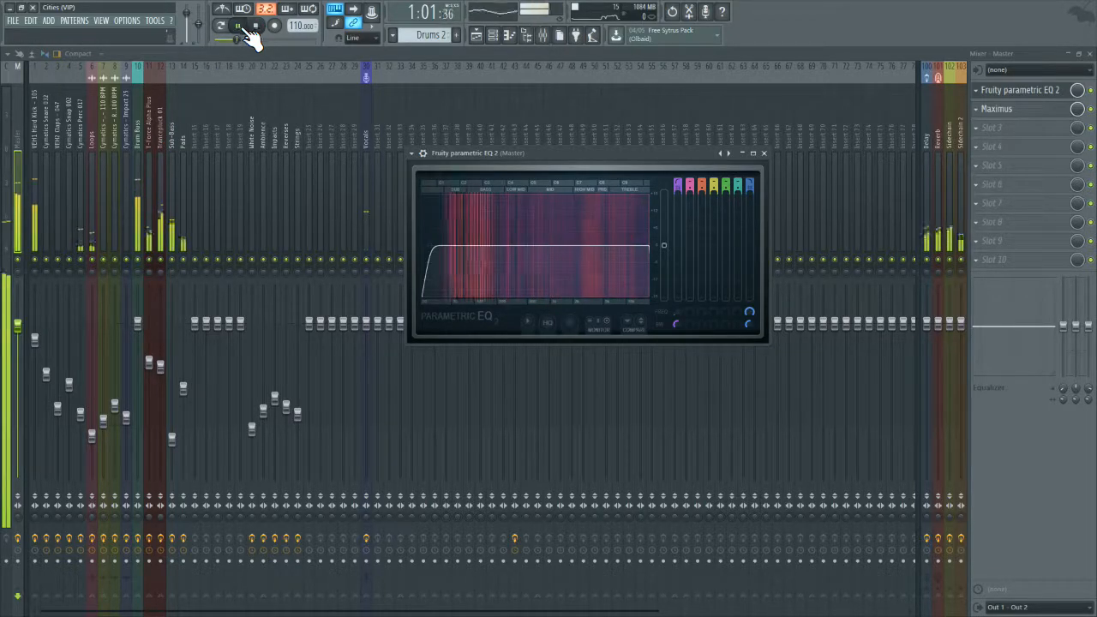
# Step: Solo the Trancepluck 01 track and add Maximus to its second effect slot
pyautogui.rightClick(159, 260)
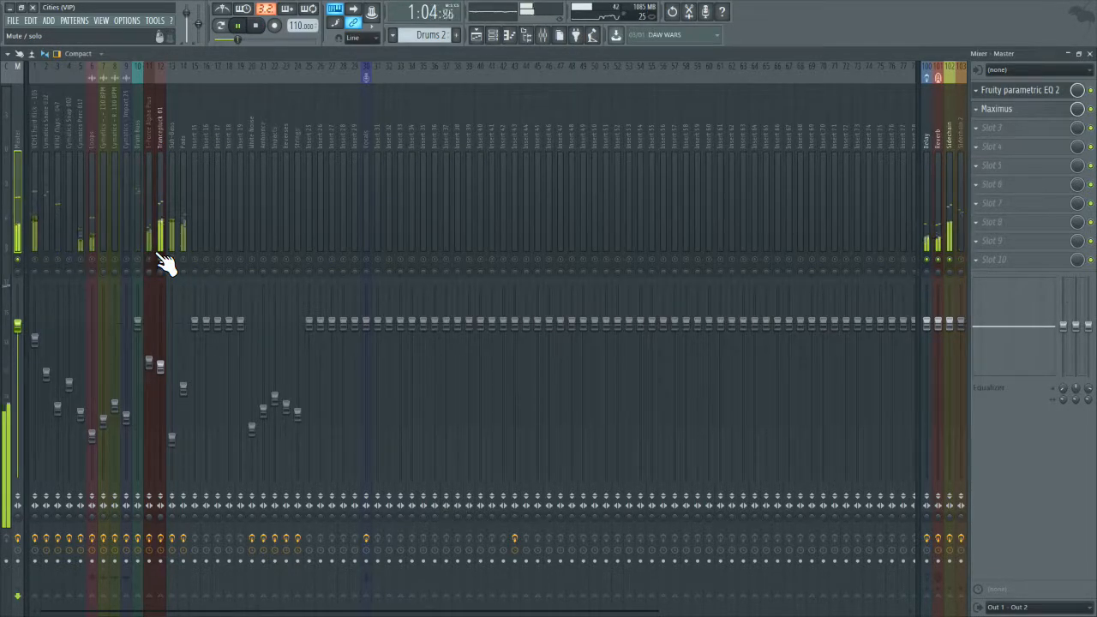
pyautogui.click(163, 239)
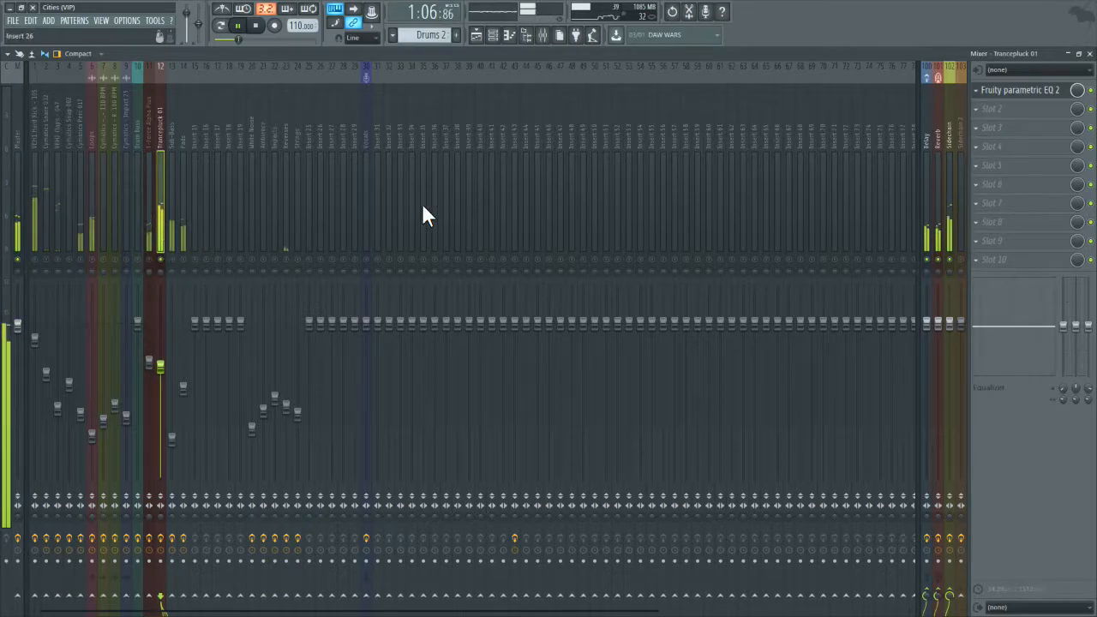
pyautogui.click(1012, 101)
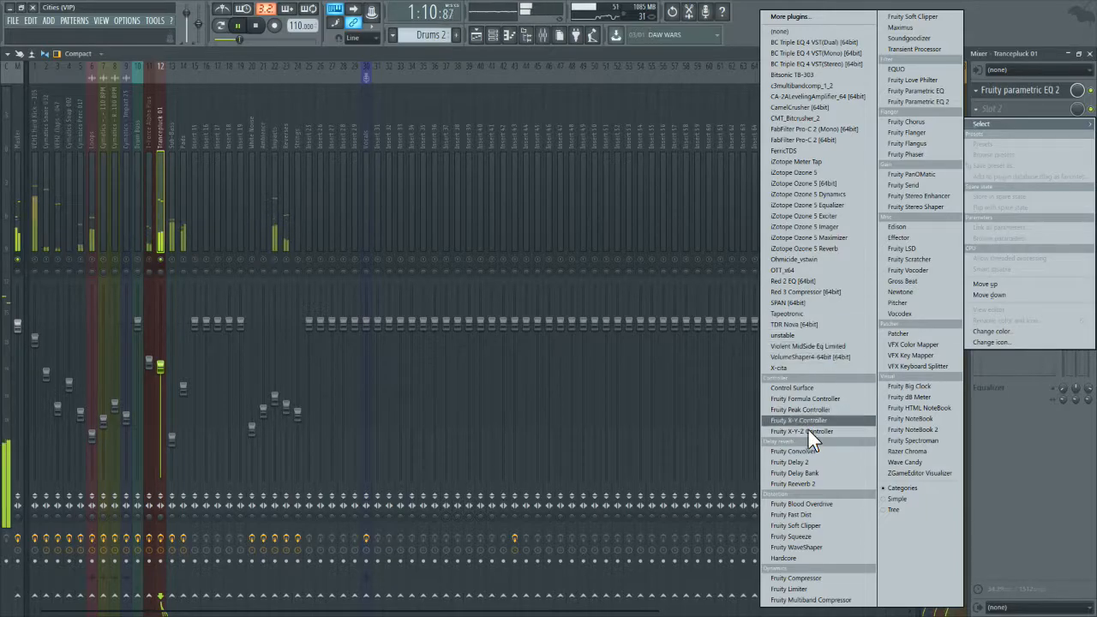
pyautogui.click(910, 30)
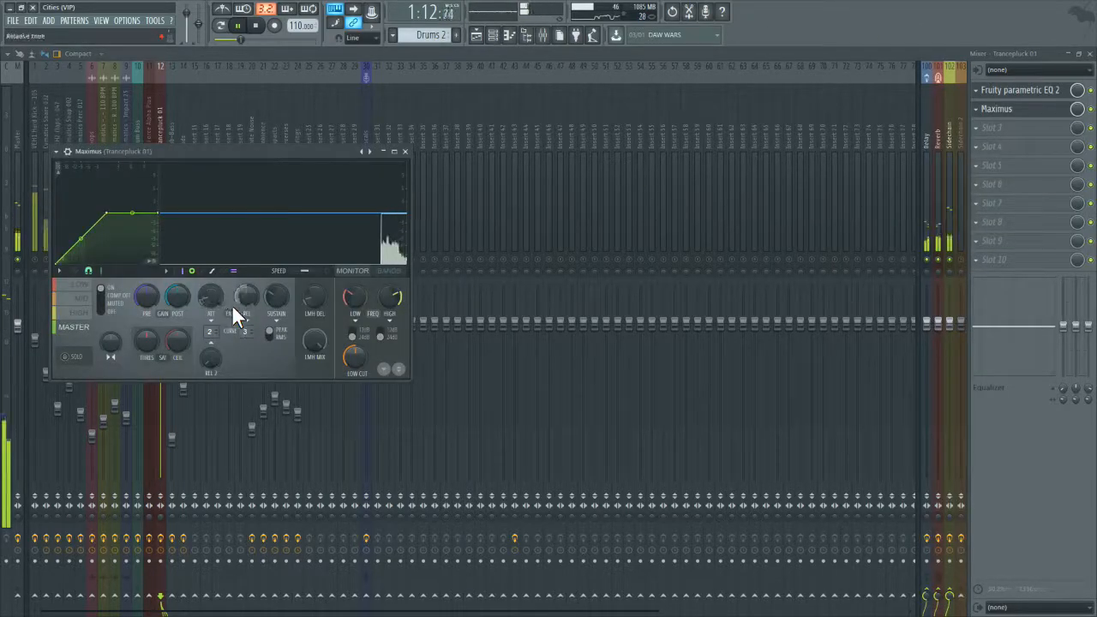
pyautogui.click(256, 26)
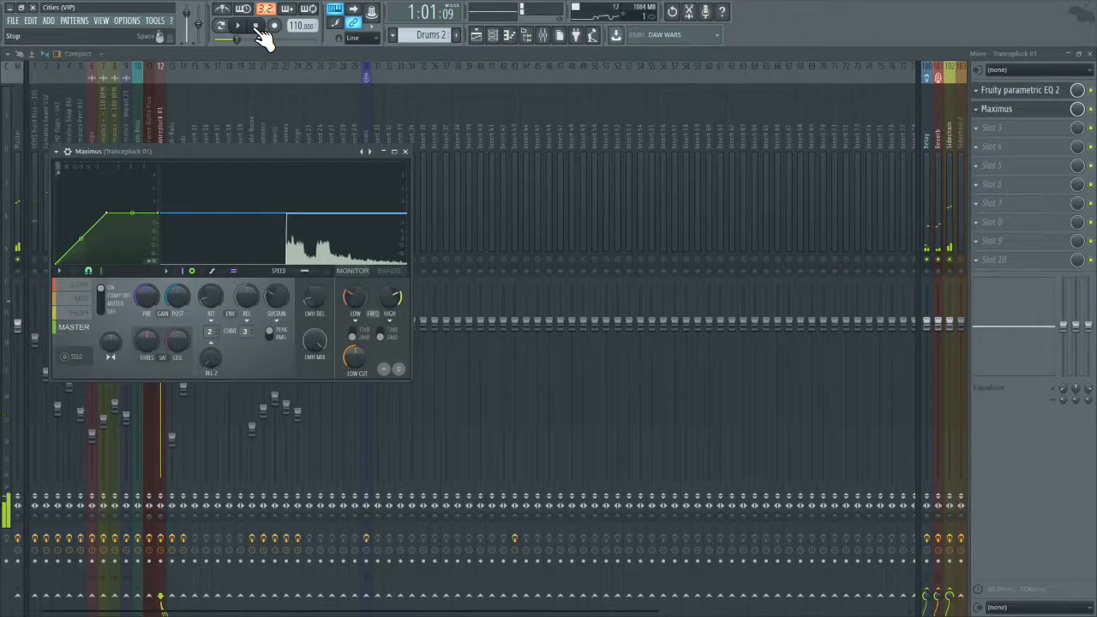
pyautogui.click(370, 125)
pyautogui.rightClick(366, 259)
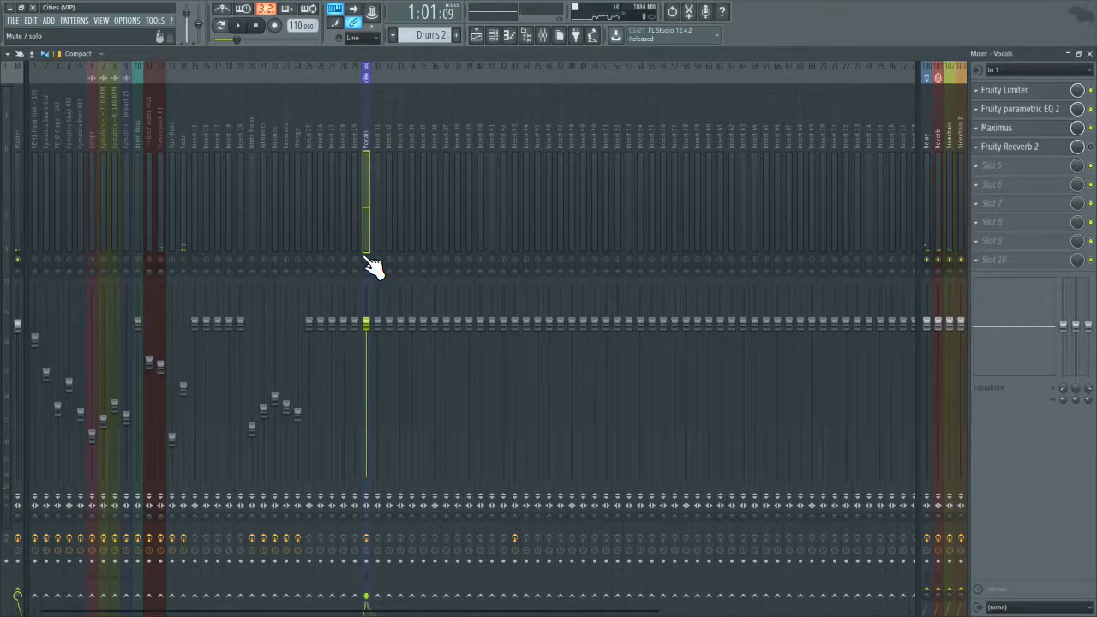
pyautogui.rightClick(366, 259)
pyautogui.click(160, 188)
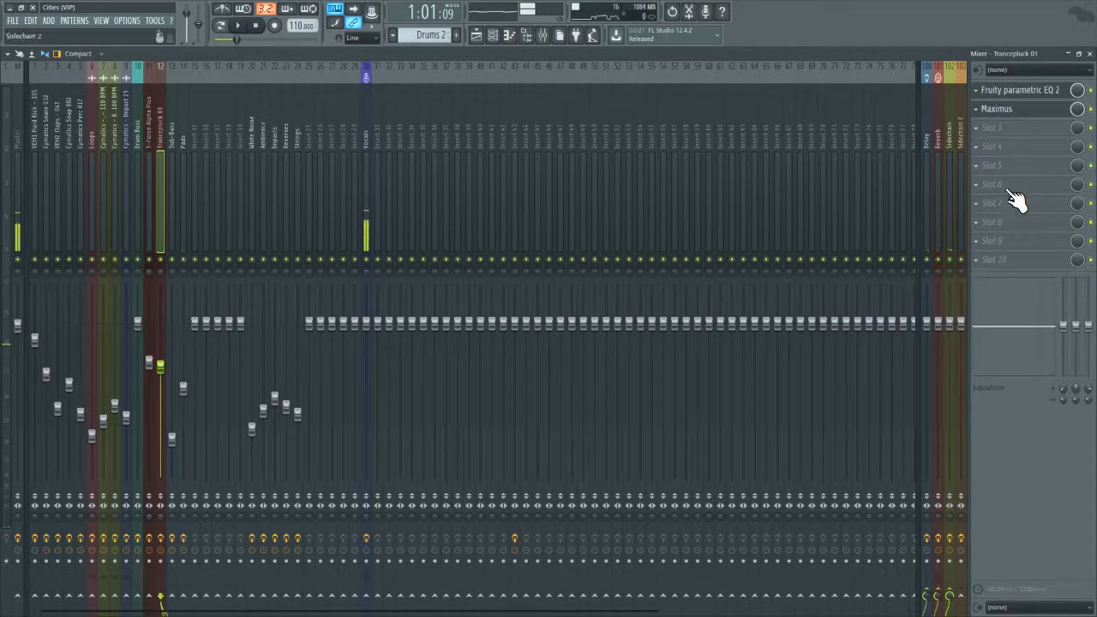
pyautogui.click(1017, 92)
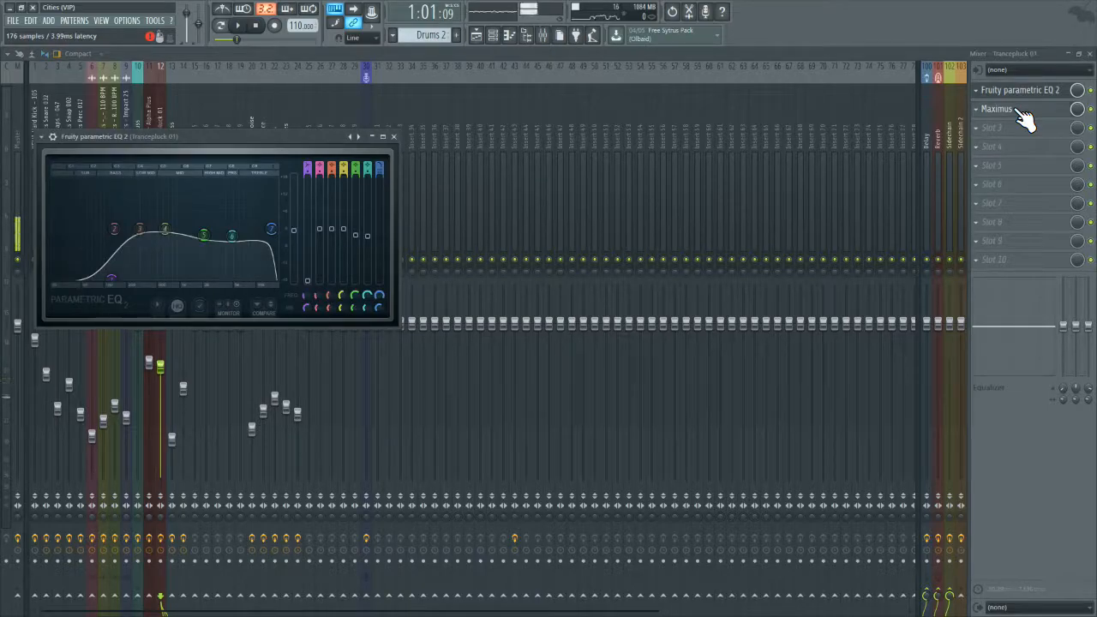
pyautogui.click(161, 102)
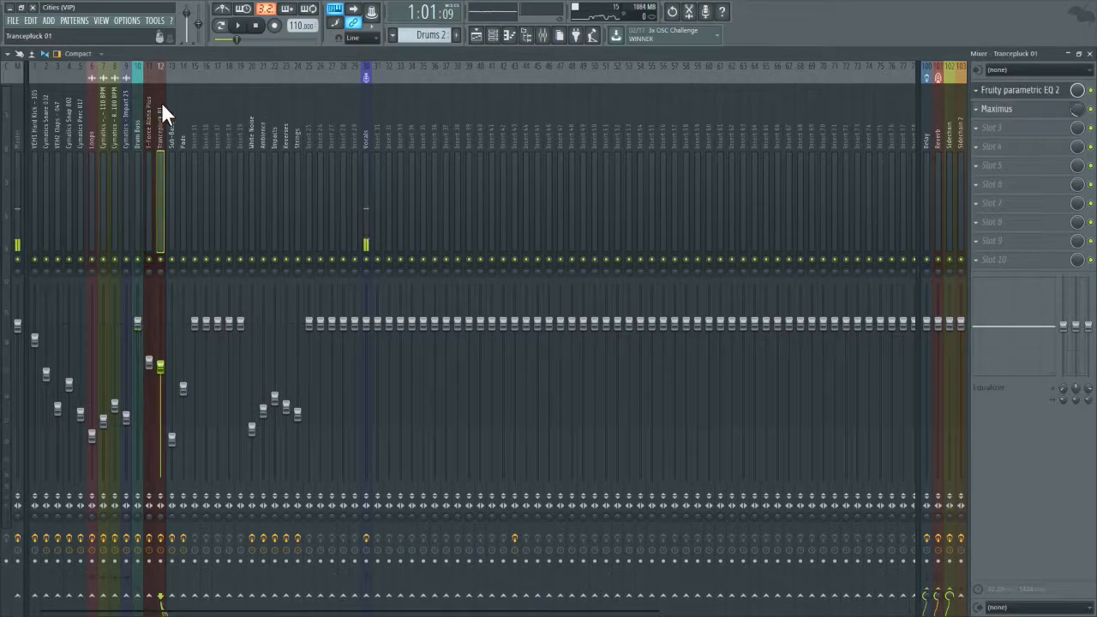
# Step: Audition the low band alone in Trancepluck 01's Maximus, adjust its low crossover frequency by ear, and restore all bands
pyautogui.click(238, 26)
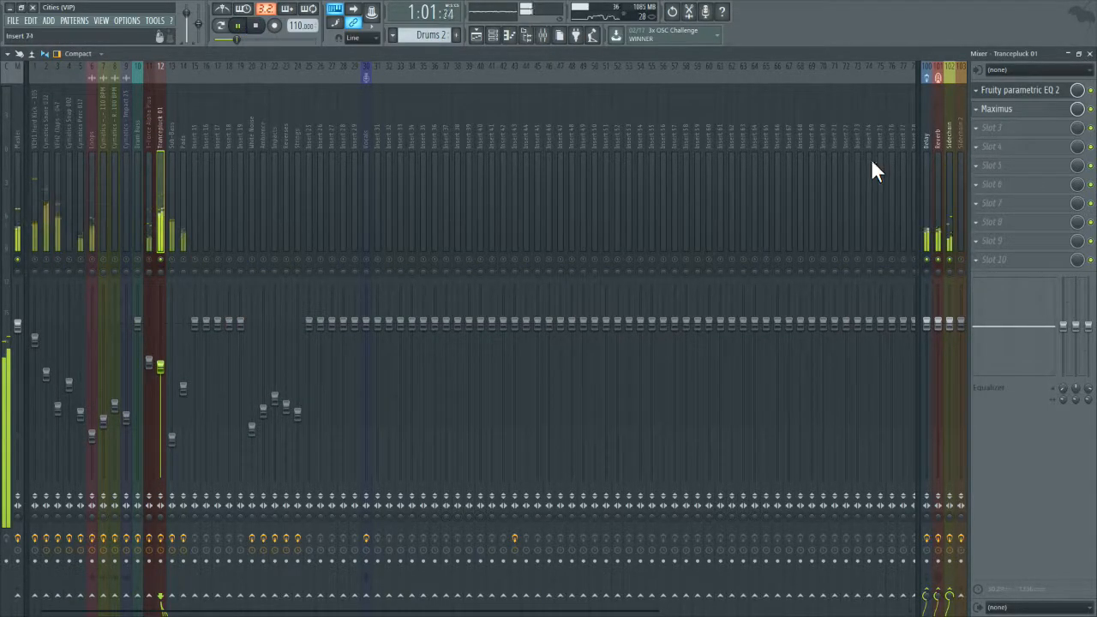
pyautogui.click(1003, 115)
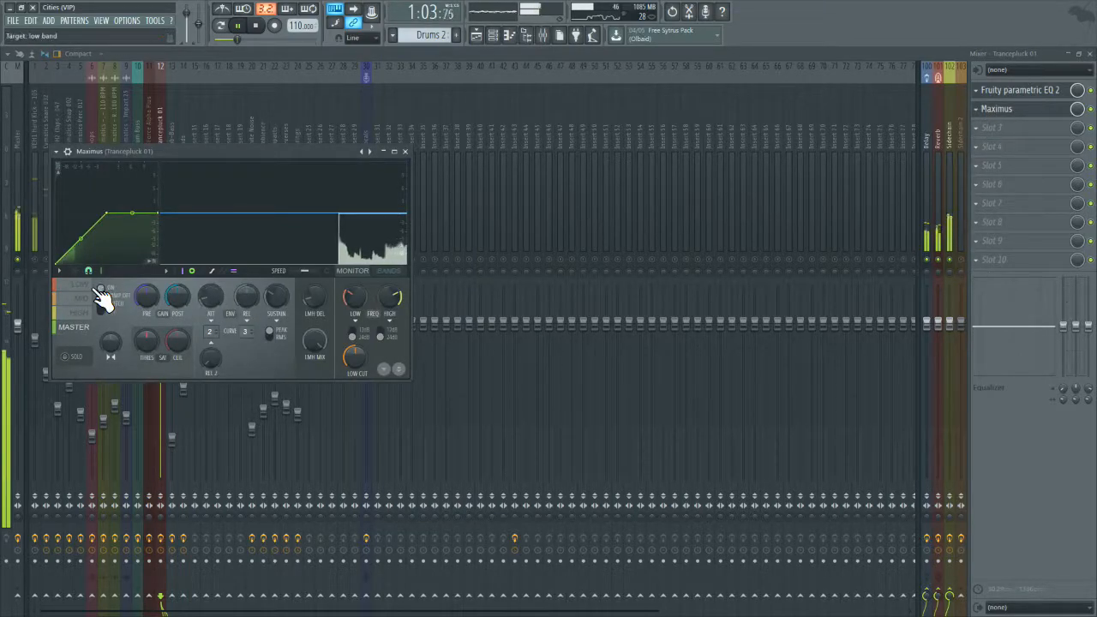
pyautogui.click(67, 357)
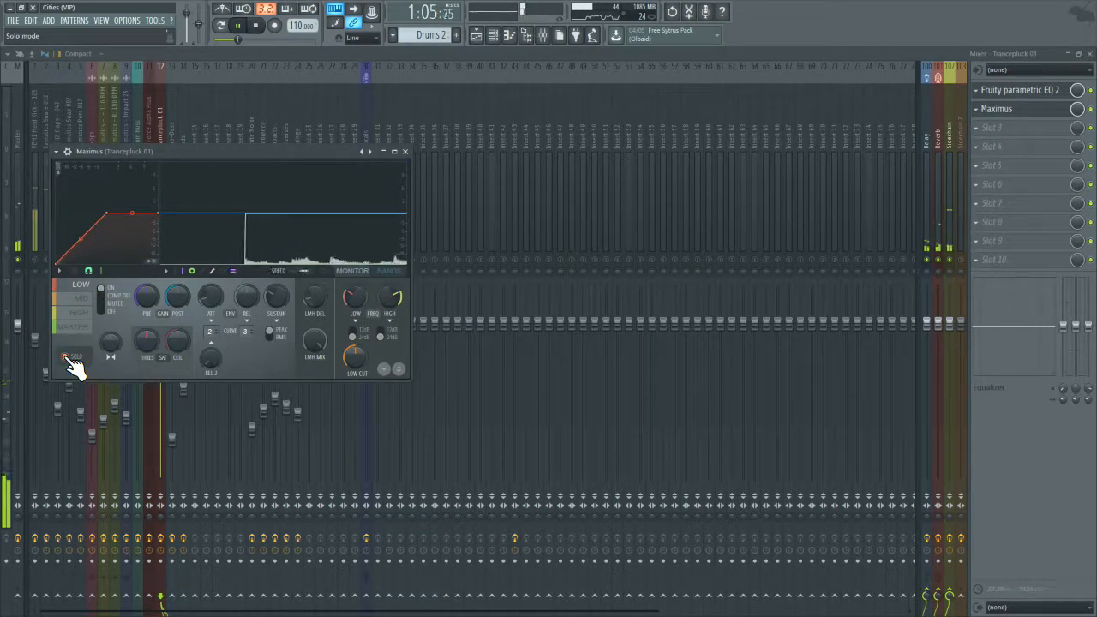
pyautogui.moveTo(347, 306); pyautogui.dragTo(350, 299)
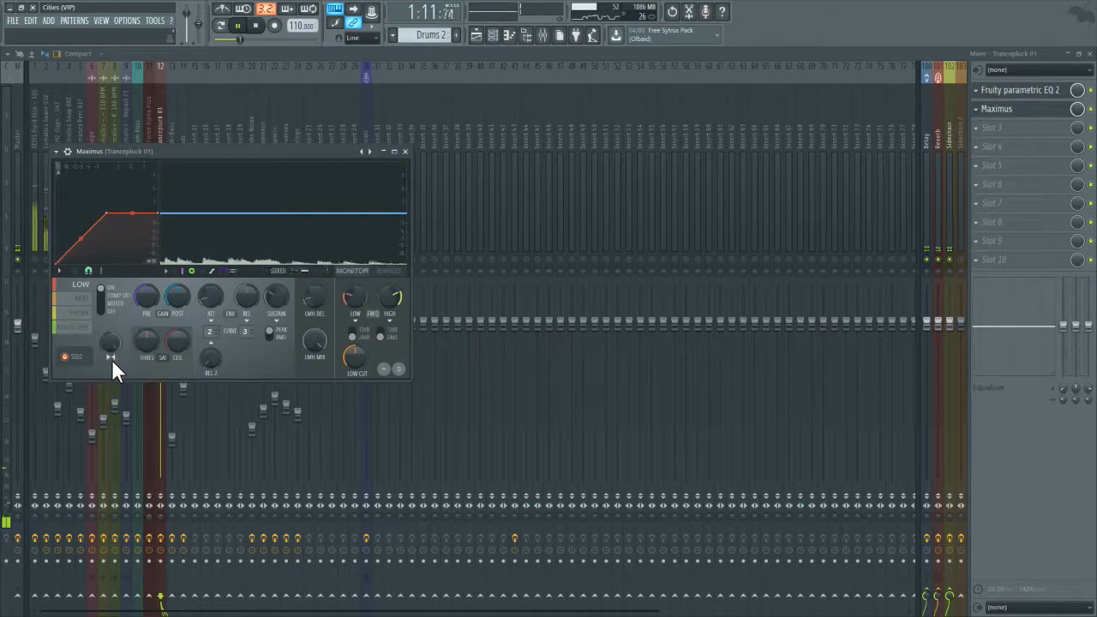
pyautogui.click(67, 357)
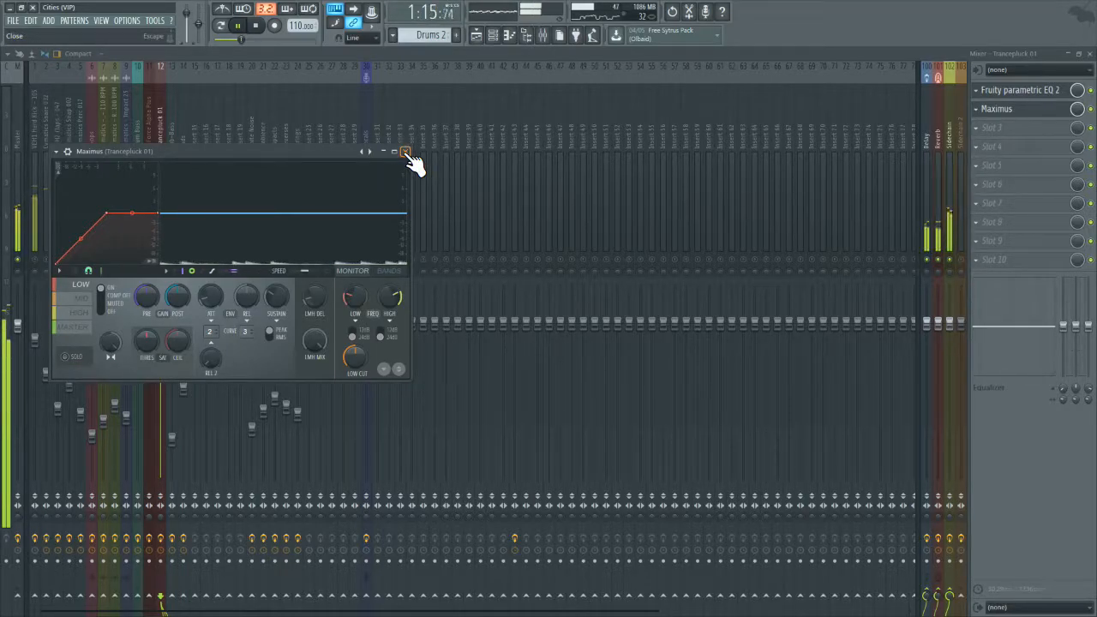
pyautogui.click(406, 152)
pyautogui.click(386, 153)
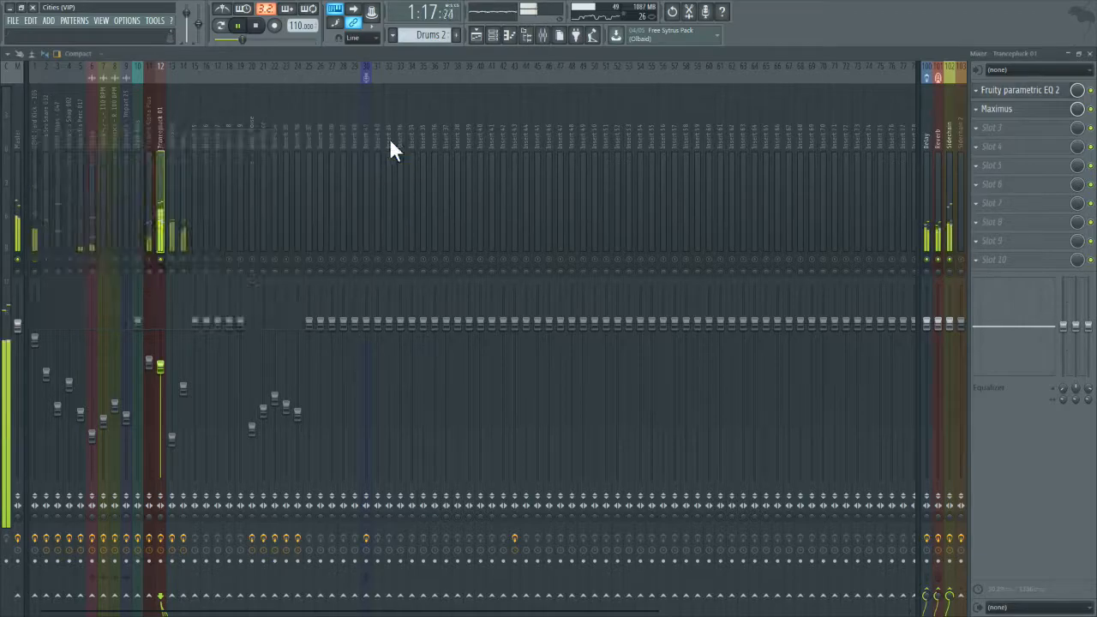
# Step: Lower the Trancepluck 01 fader to about -8.4 dB and check its level in the full mix
pyautogui.moveTo(160, 366); pyautogui.dragTo(160, 377)
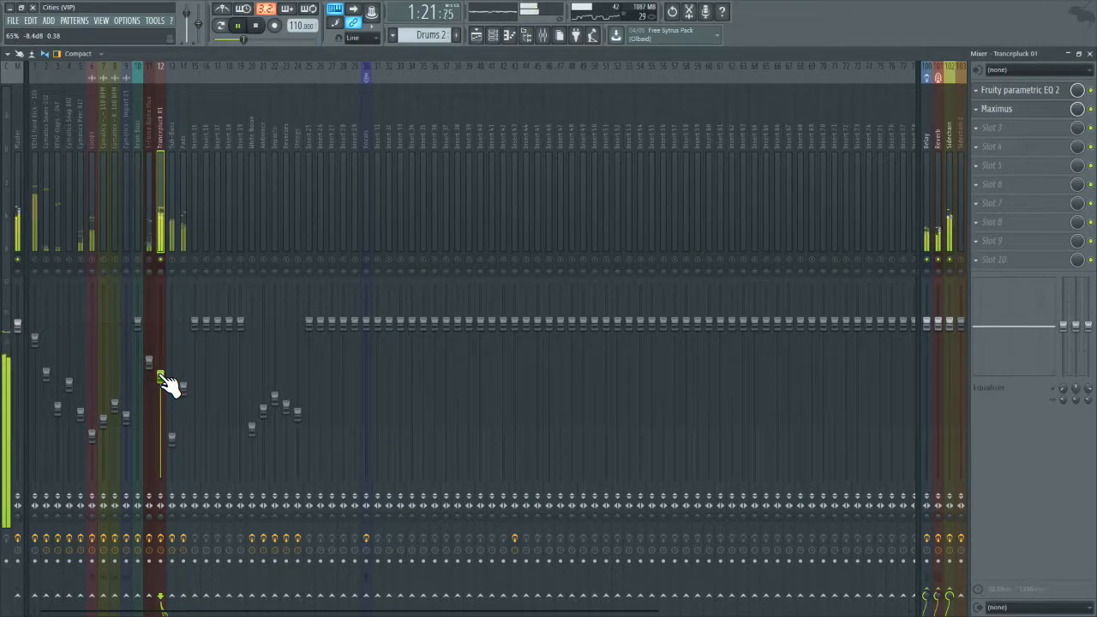
pyautogui.rightClick(160, 263)
pyautogui.rightClick(158, 264)
pyautogui.rightClick(158, 264)
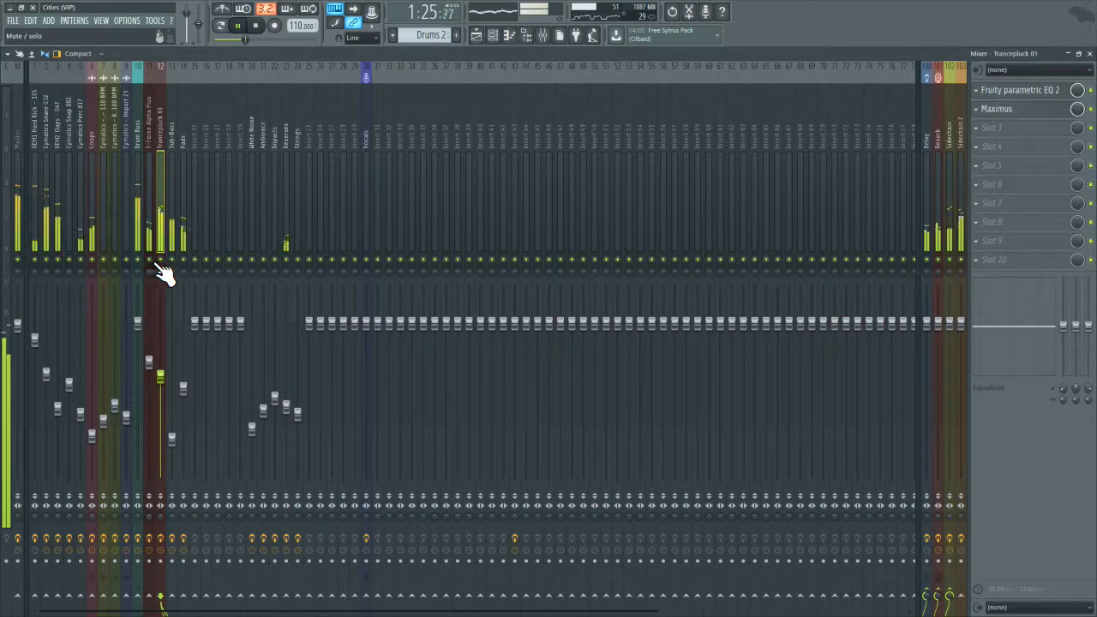
# Step: Raise the Sub-Bass fader slightly during playback and check the track's Maximus
pyautogui.click(171, 440)
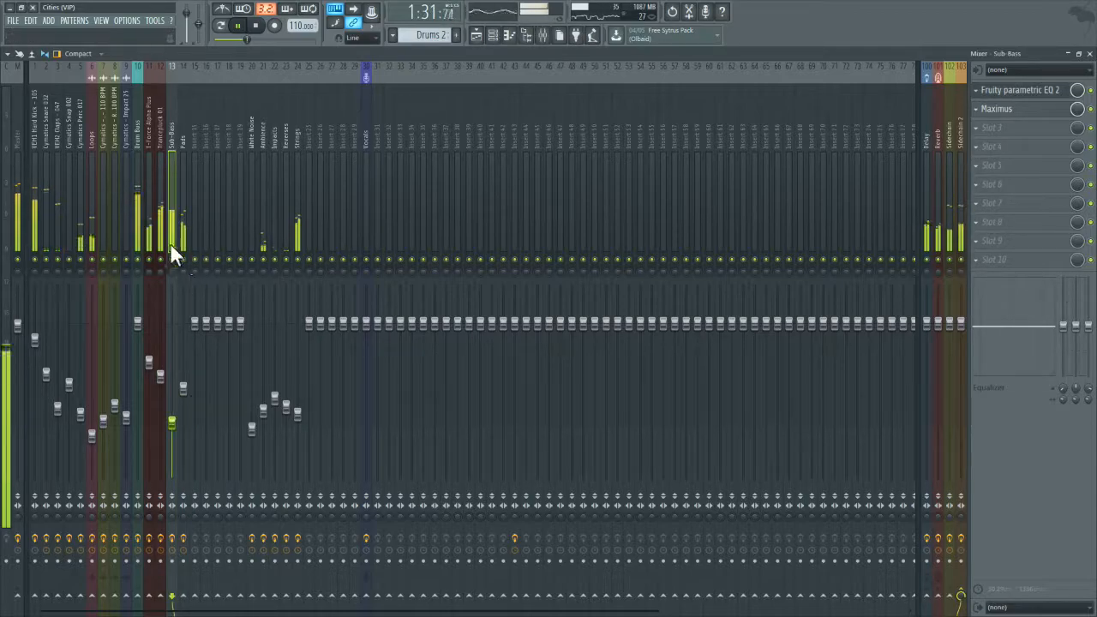
pyautogui.click(994, 111)
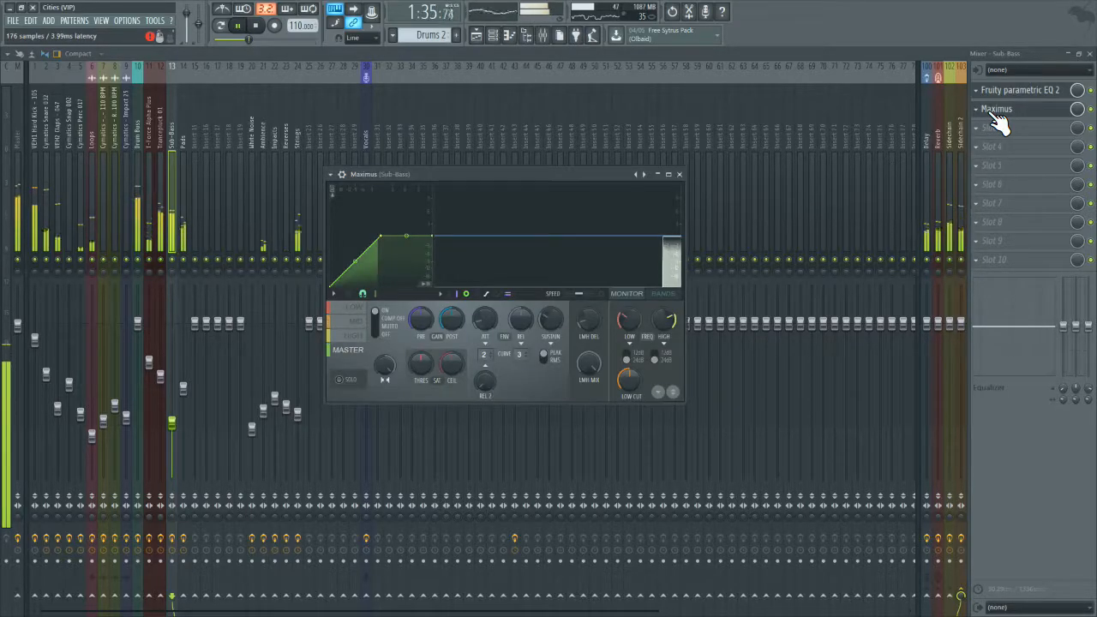
pyautogui.click(678, 174)
# Step: Play Pattern 17 from the playlist on its own and open the mixer track that its strings channel is routed to
pyautogui.click(1088, 54)
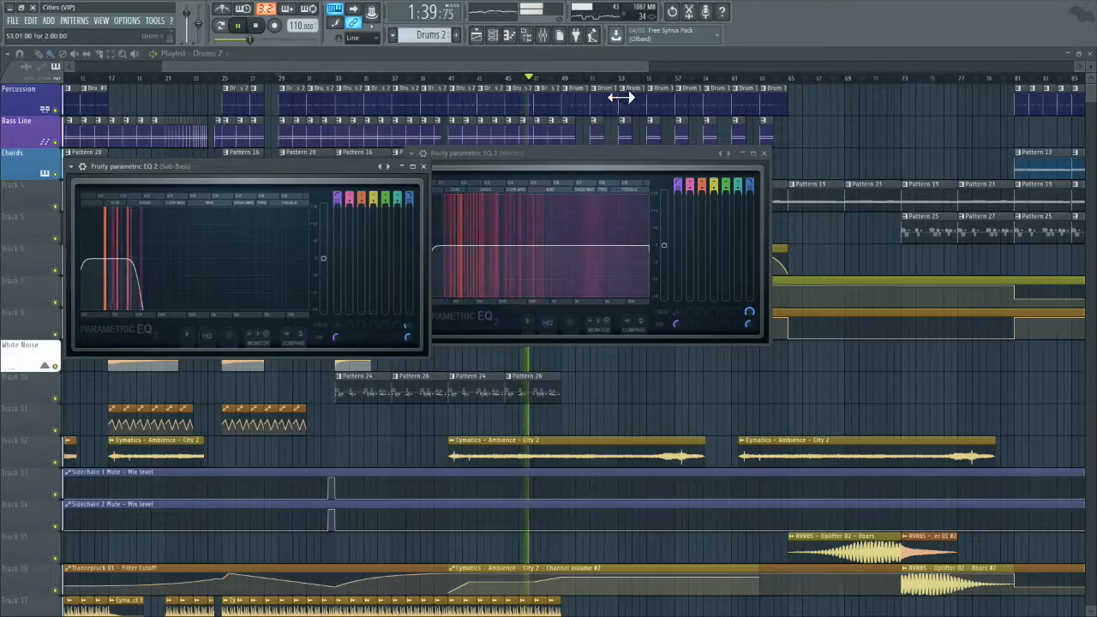
pyautogui.click(557, 59)
pyautogui.click(533, 172)
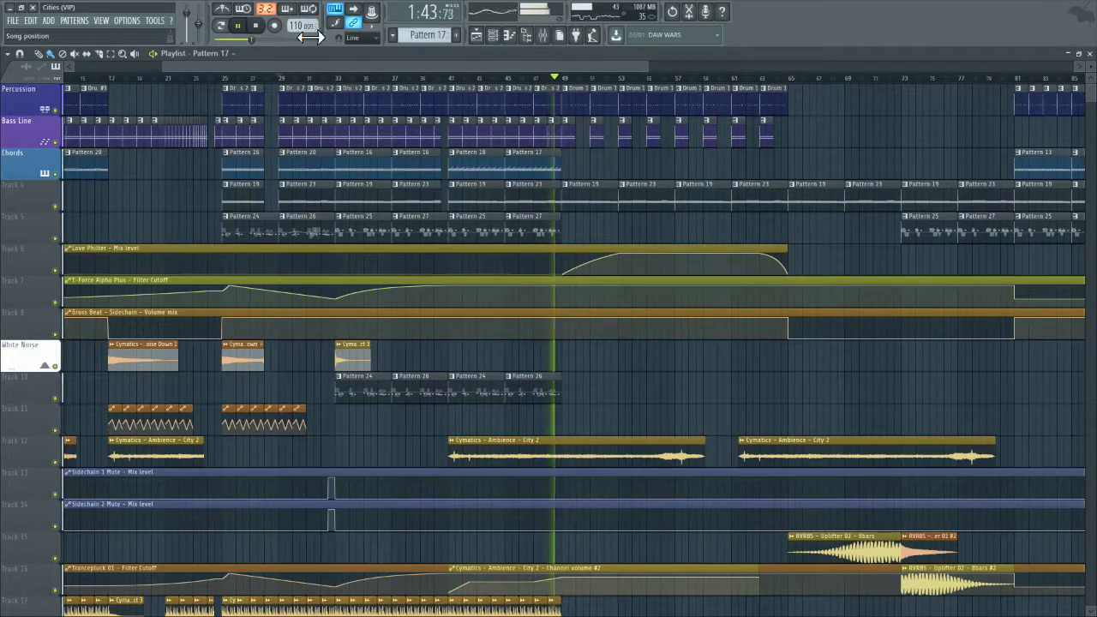
pyautogui.click(223, 25)
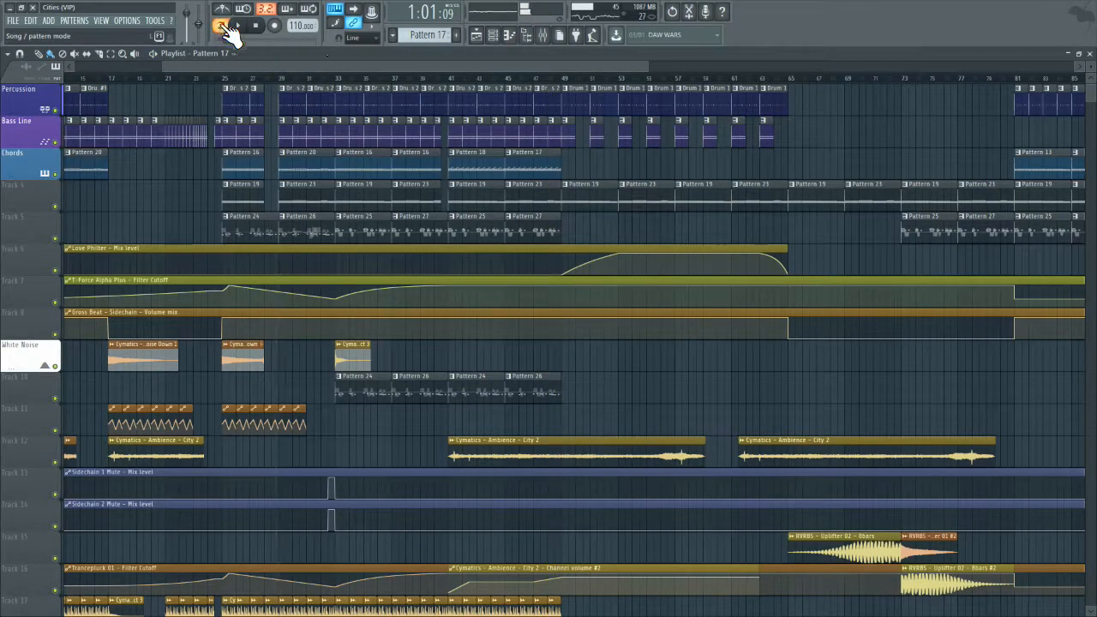
pyautogui.click(497, 36)
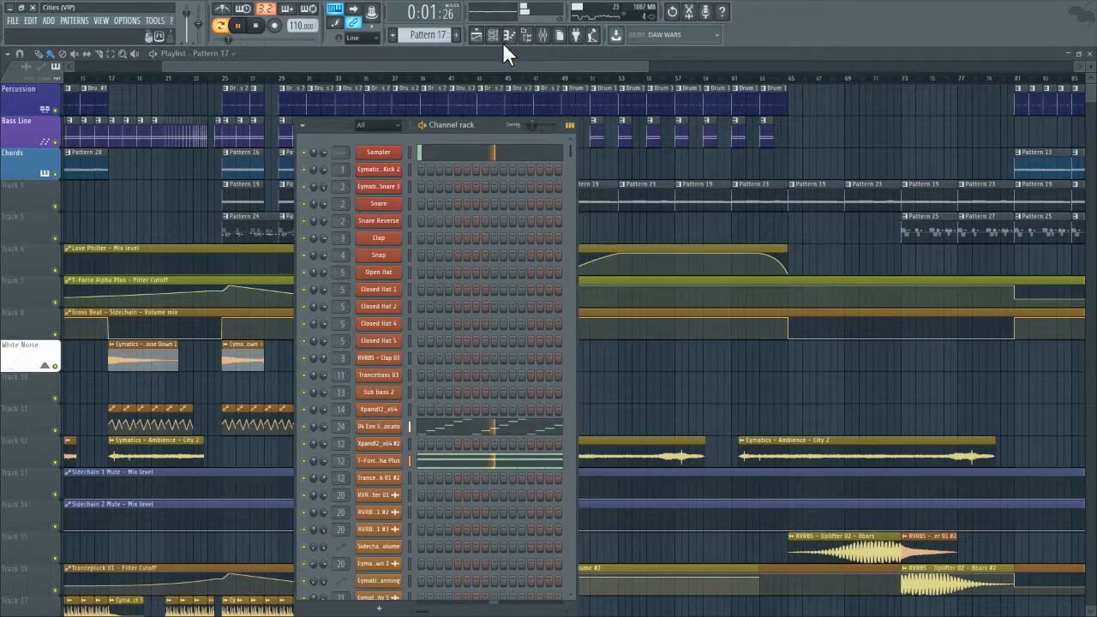
pyautogui.doubleClick(341, 433)
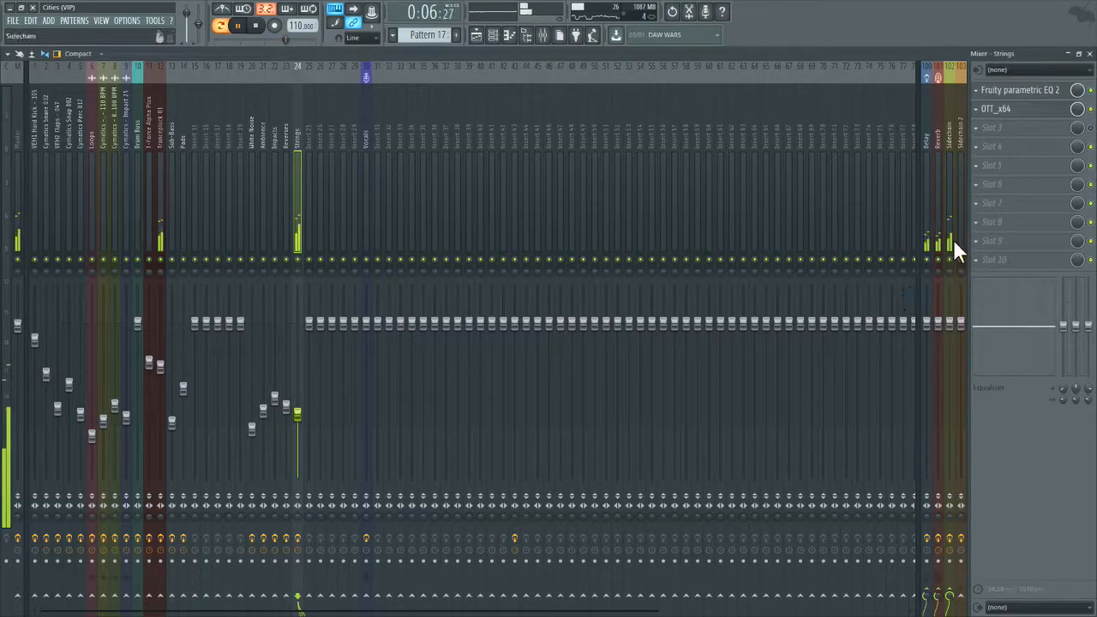
# Step: Open the Gross Beat on the Sidechain mixer track and check its volume pattern and send options
pyautogui.click(947, 215)
pyautogui.click(1009, 94)
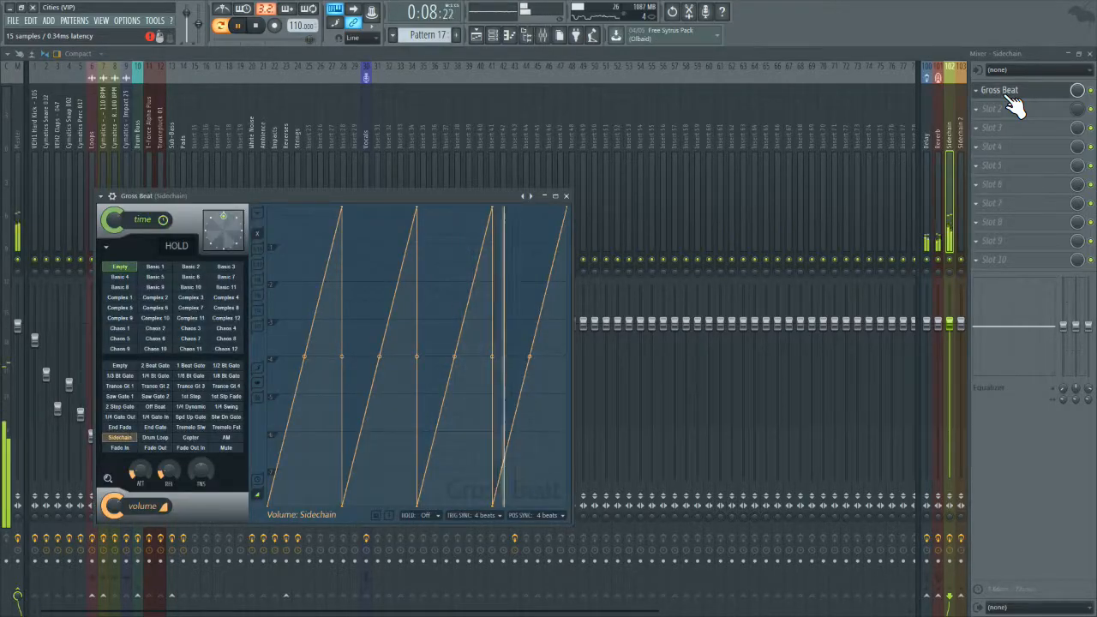
pyautogui.rightClick(960, 596)
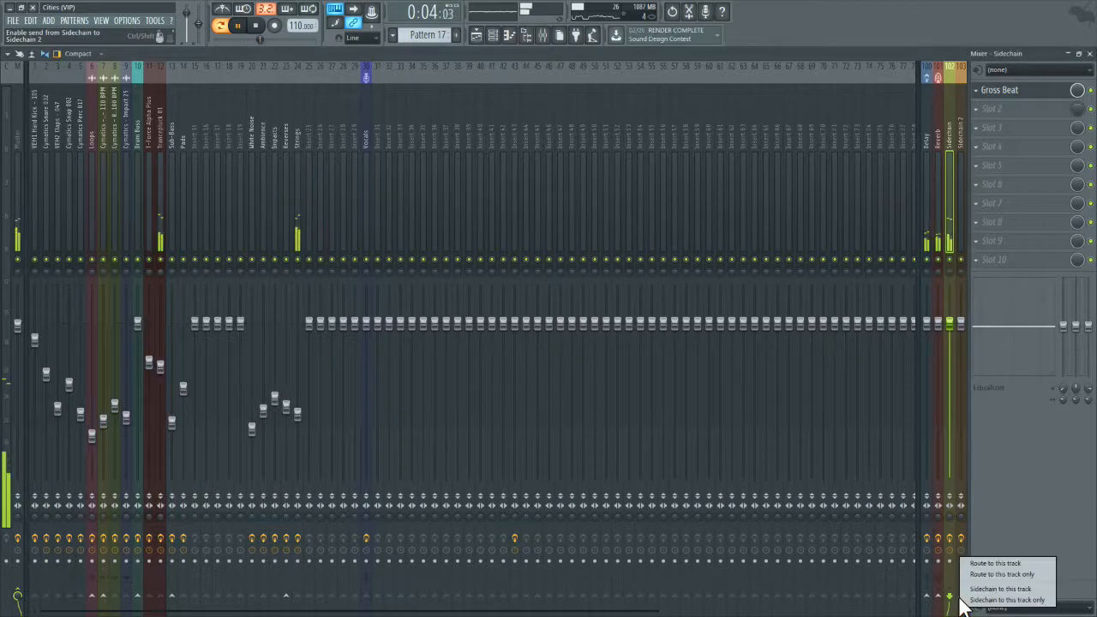
# Step: Route the Strings track and the T-Force Alpha Plus track only to Sidechain 2
pyautogui.click(298, 163)
pyautogui.rightClick(962, 596)
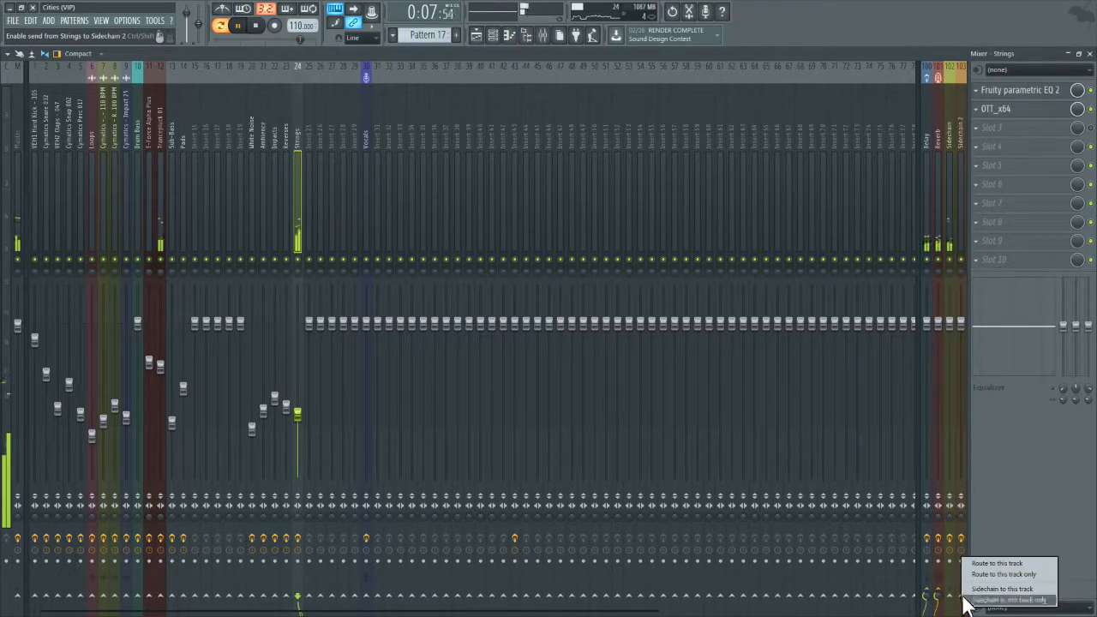
pyautogui.click(969, 600)
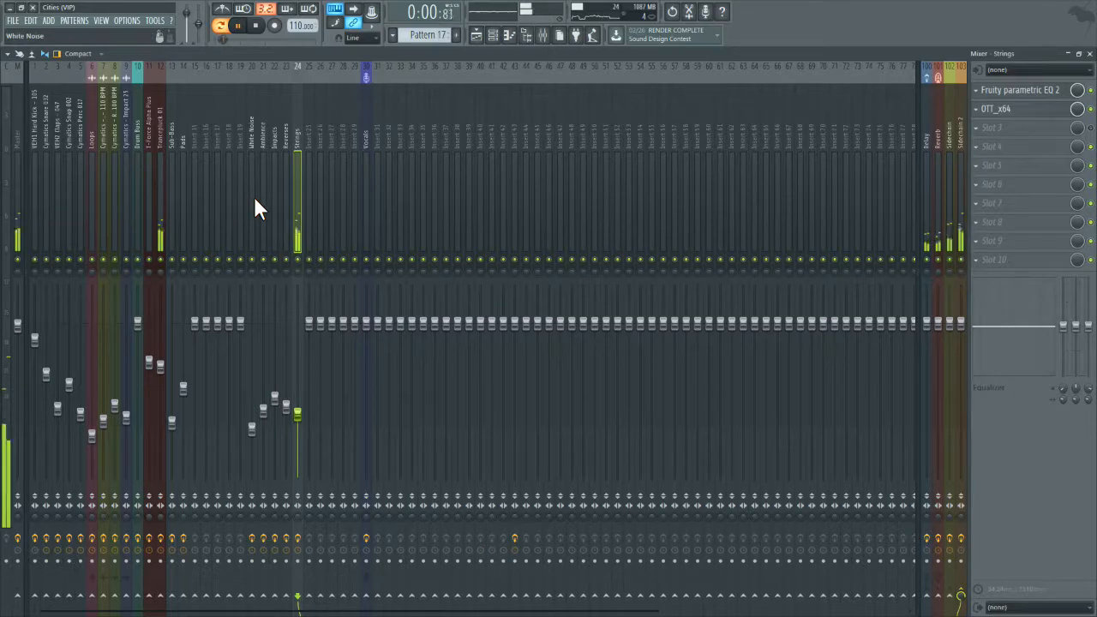
pyautogui.click(152, 206)
pyautogui.click(150, 207)
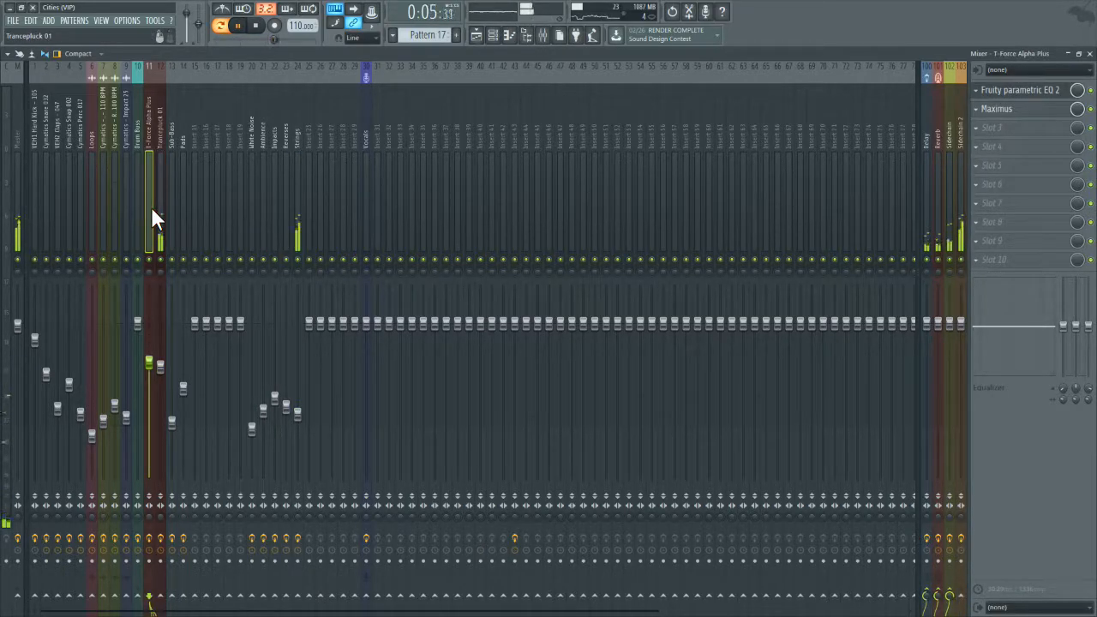
pyautogui.rightClick(966, 602)
pyautogui.click(983, 585)
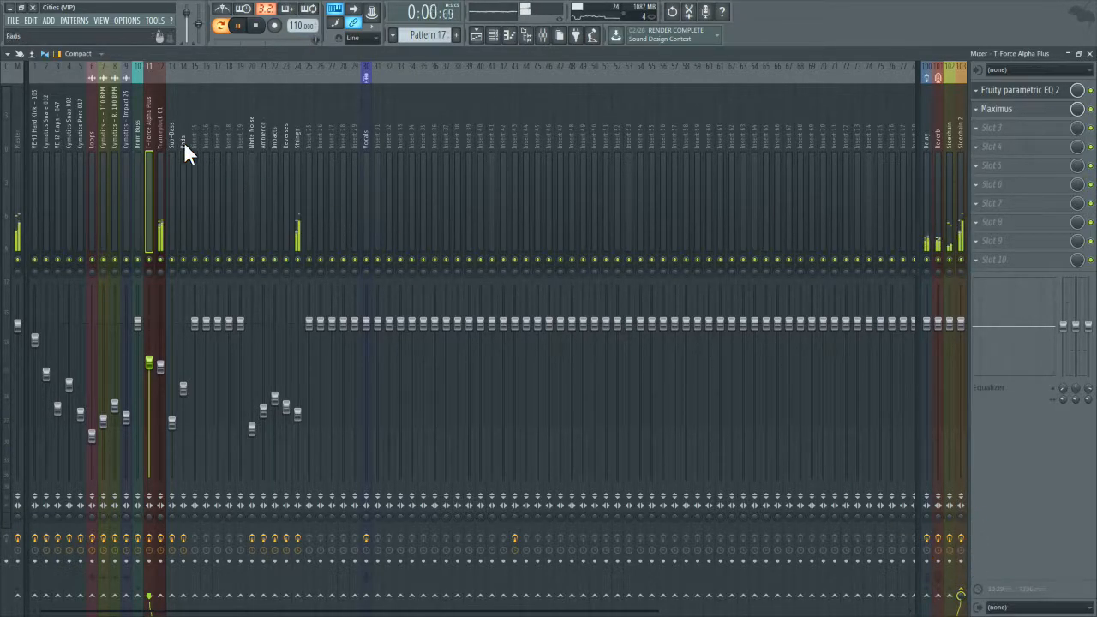
# Step: Route the Trancepluck 01 track and the Pads track only to Sidechain 2
pyautogui.click(159, 157)
pyautogui.rightClick(970, 597)
pyautogui.click(985, 585)
pyautogui.moveTo(149, 214); pyautogui.dragTo(177, 209)
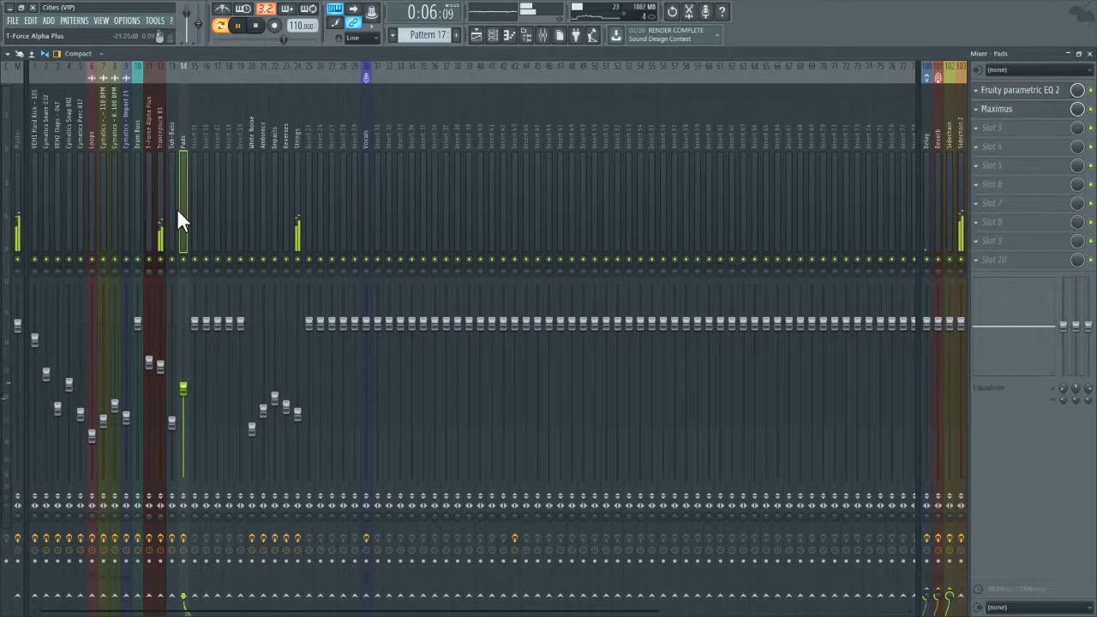
pyautogui.rightClick(963, 597)
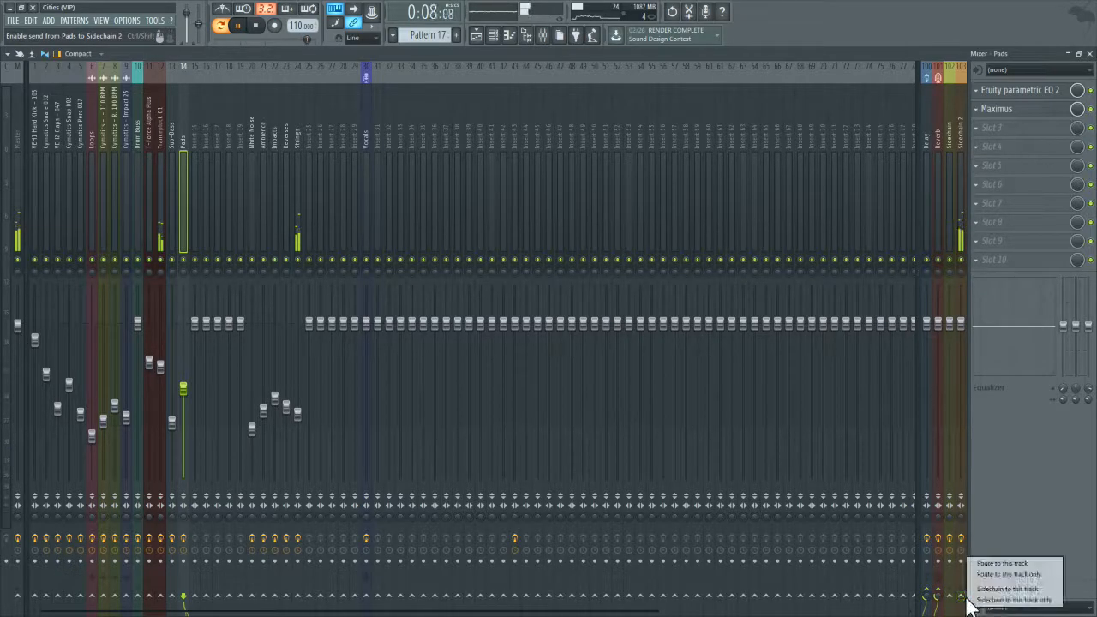
pyautogui.click(985, 587)
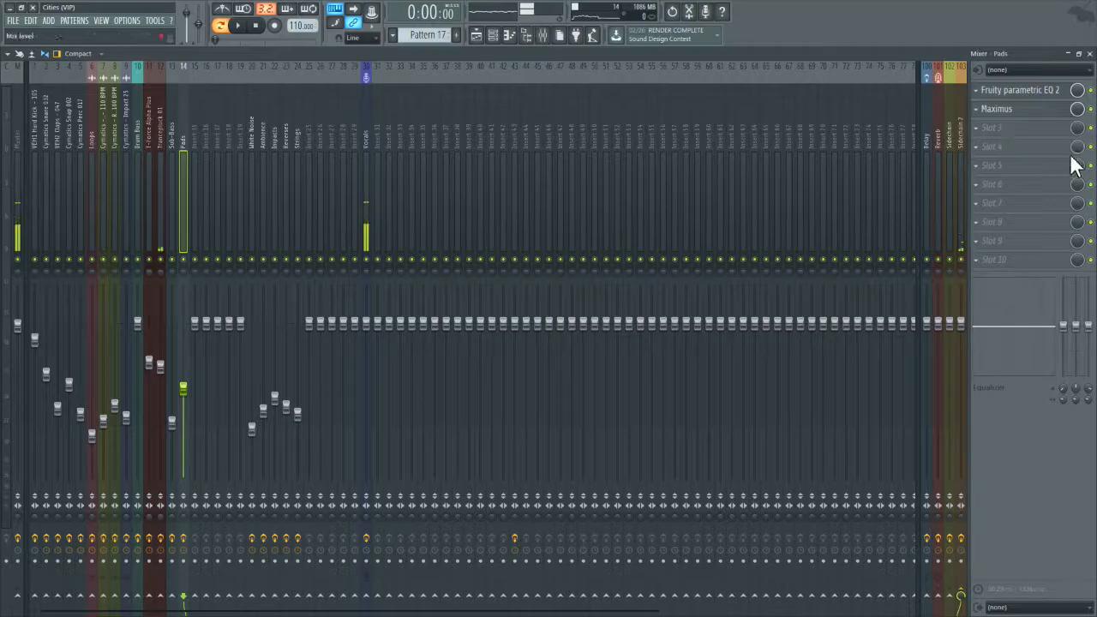
# Step: Check the Fruity Limiter on the Sidechain 2 track and close the mixer
pyautogui.click(958, 99)
pyautogui.click(1011, 92)
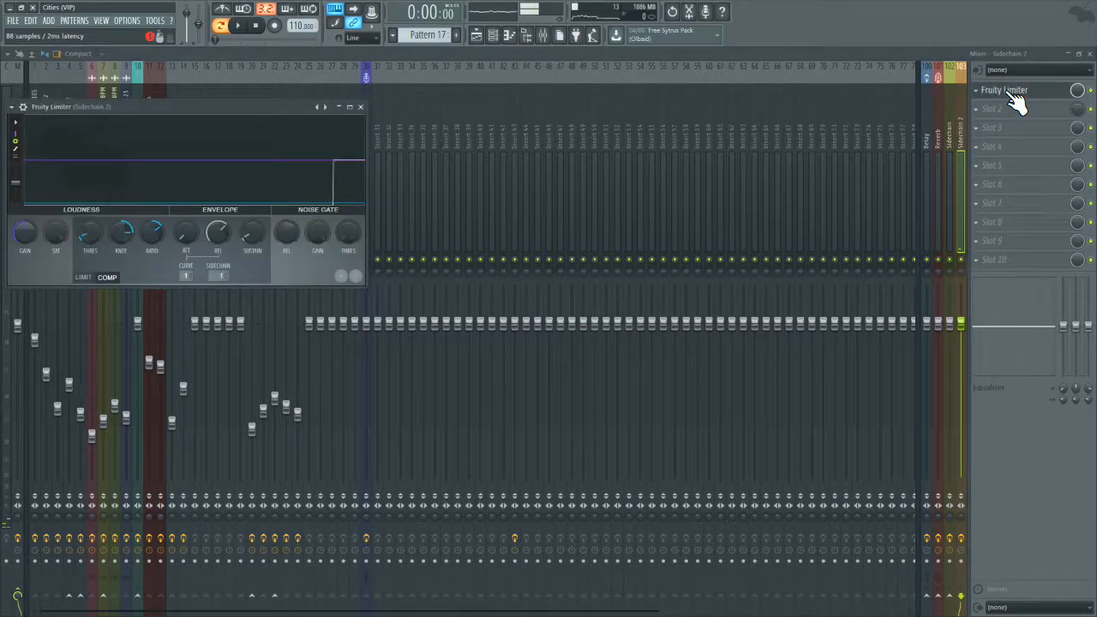
pyautogui.click(1088, 53)
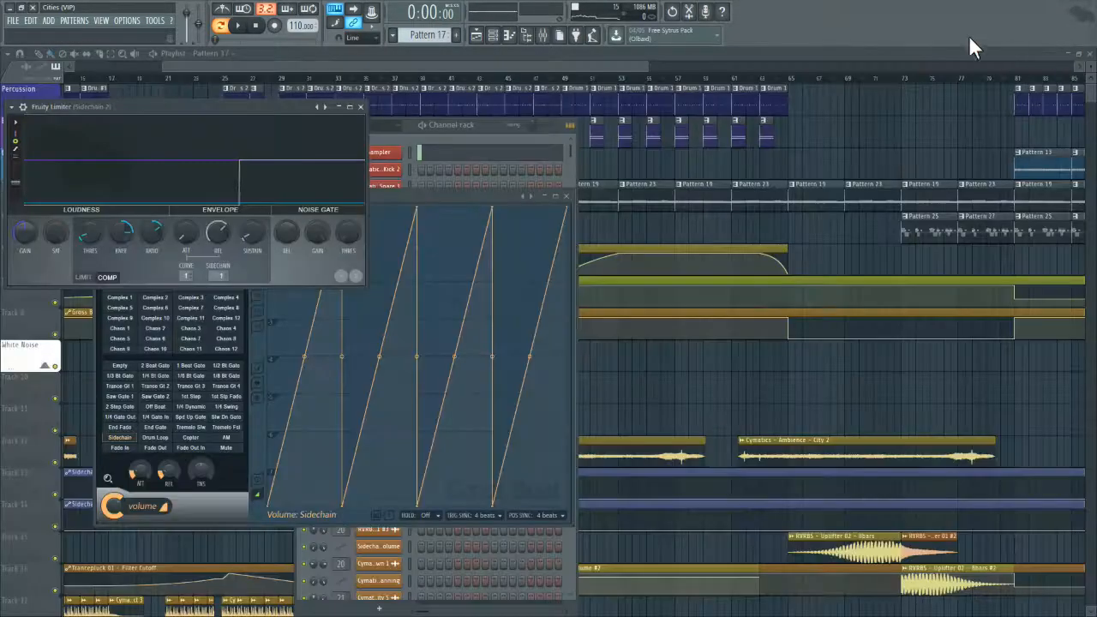
# Step: Look over the drum arrangement and its channels in the playlist, and play the song from bar 25
pyautogui.moveTo(649, 68); pyautogui.dragTo(890, 67)
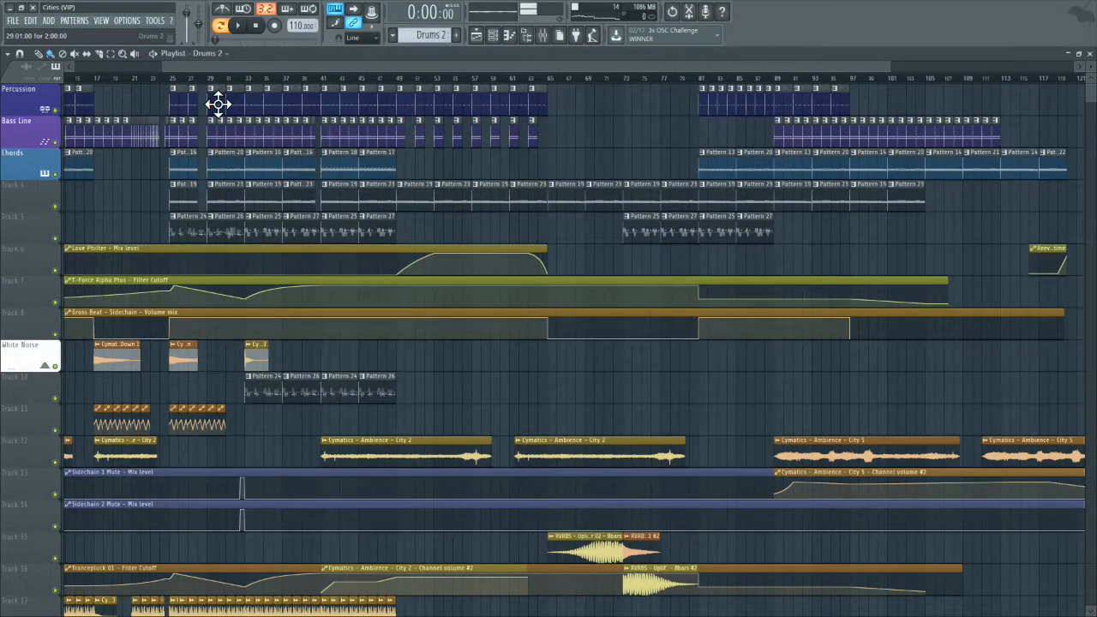
pyautogui.click(501, 36)
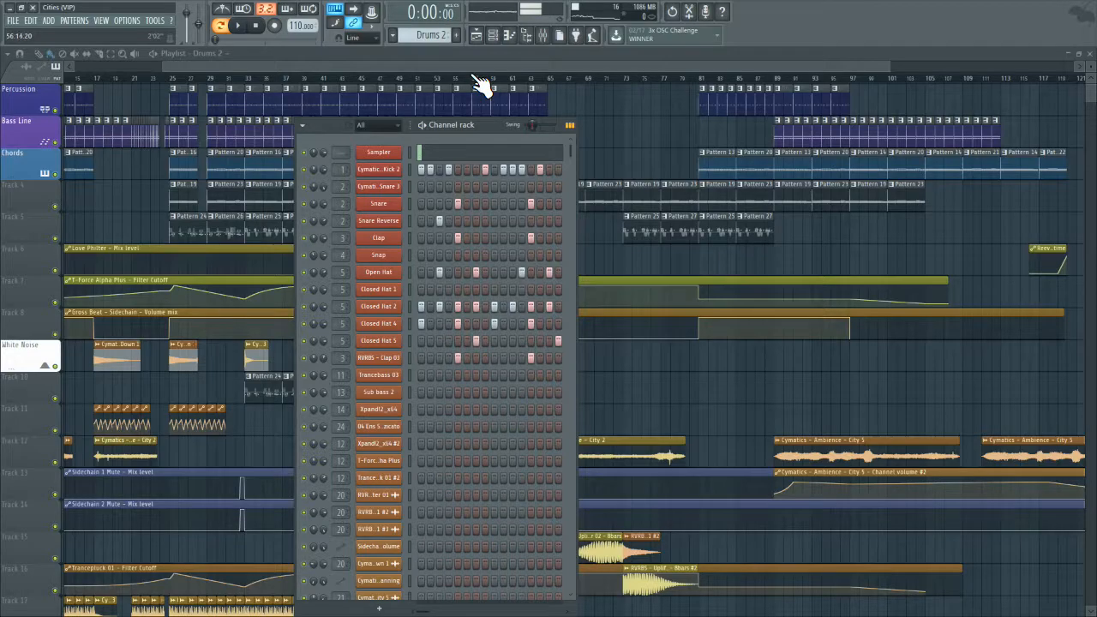
pyautogui.scroll(3, 214, 79)
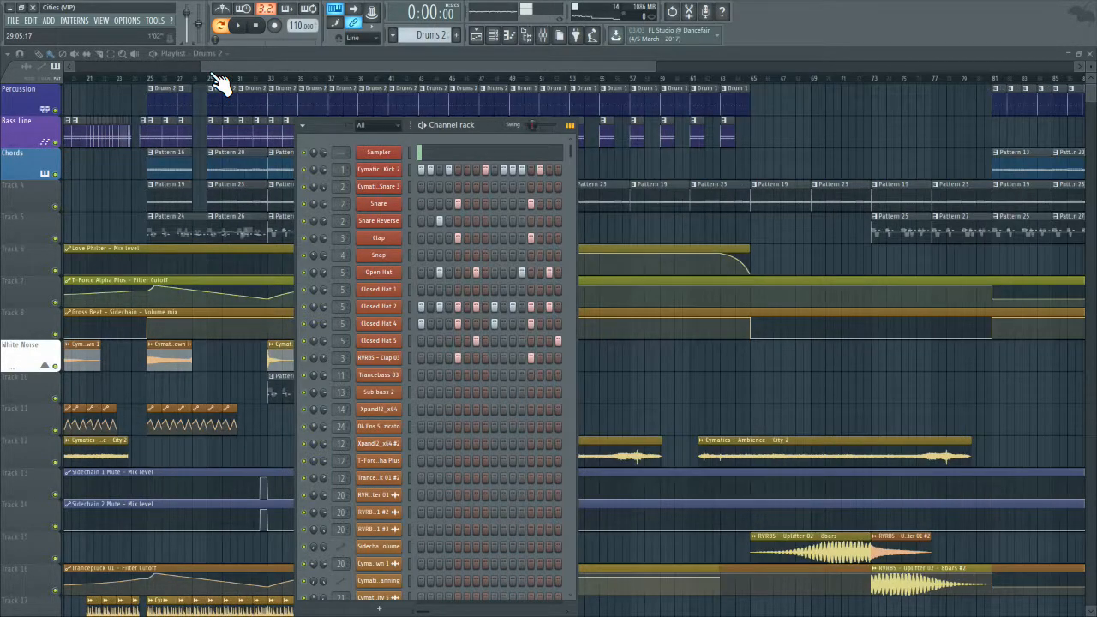
pyautogui.moveTo(241, 63); pyautogui.dragTo(112, 67)
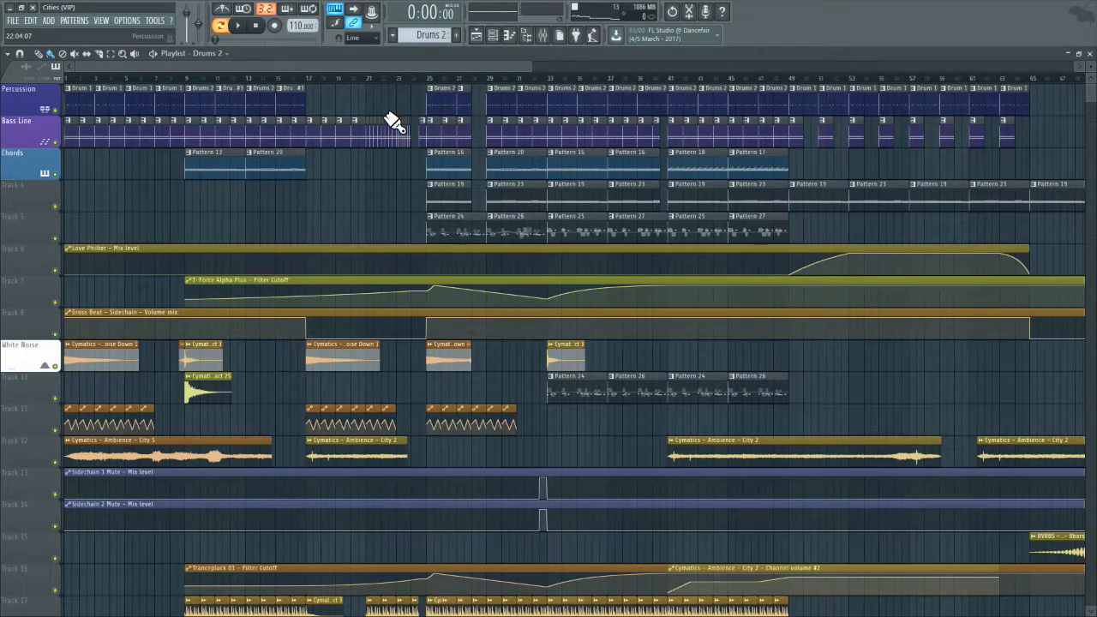
pyautogui.click(246, 26)
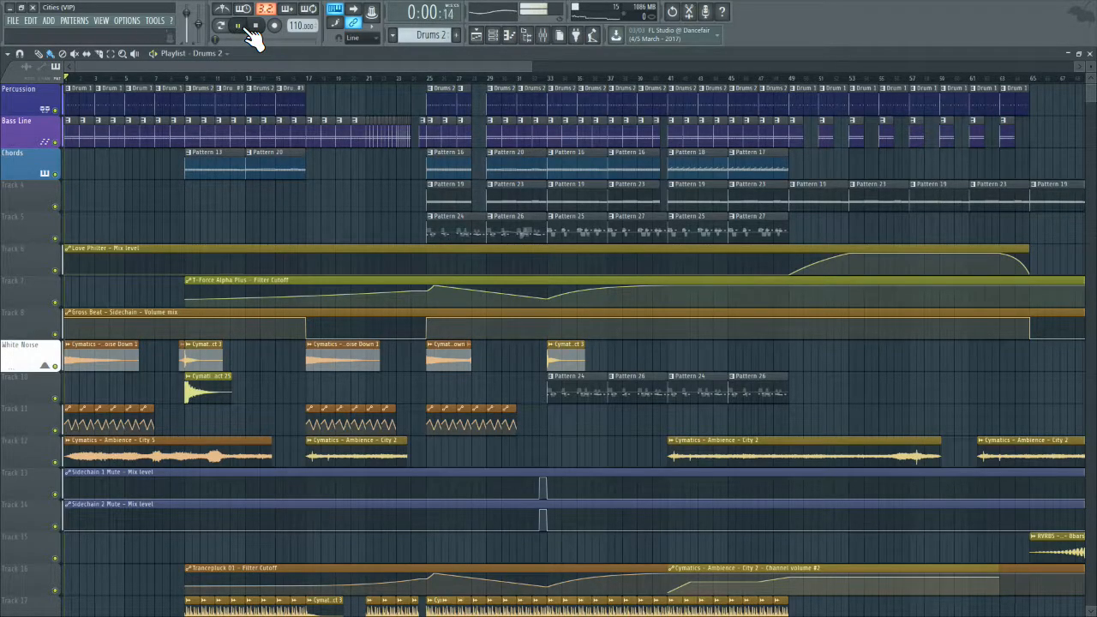
pyautogui.click(428, 81)
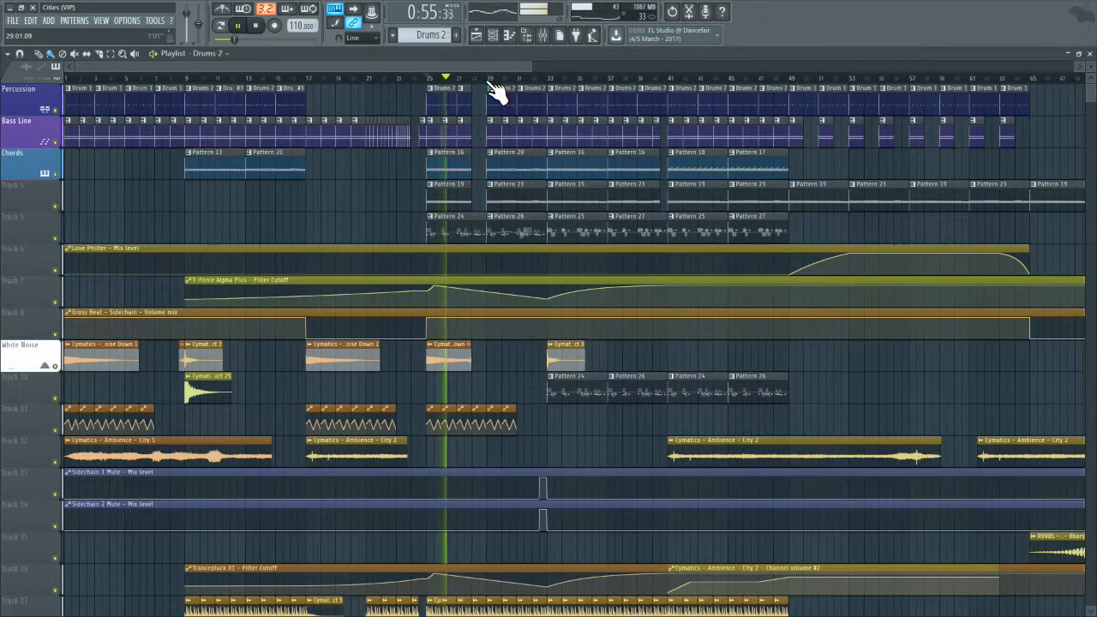
# Step: Shorten the release and raise the compressor threshold to about -21.2 dB in the Fruity Limiter on Sidechain 2
pyautogui.click(544, 35)
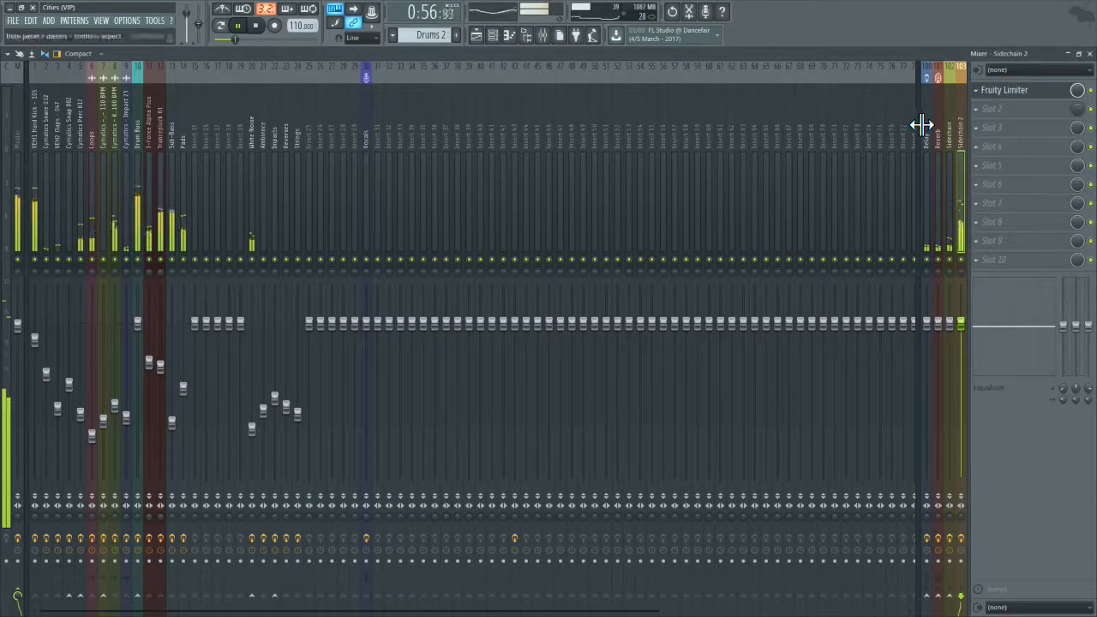
pyautogui.click(998, 91)
pyautogui.rightClick(219, 230)
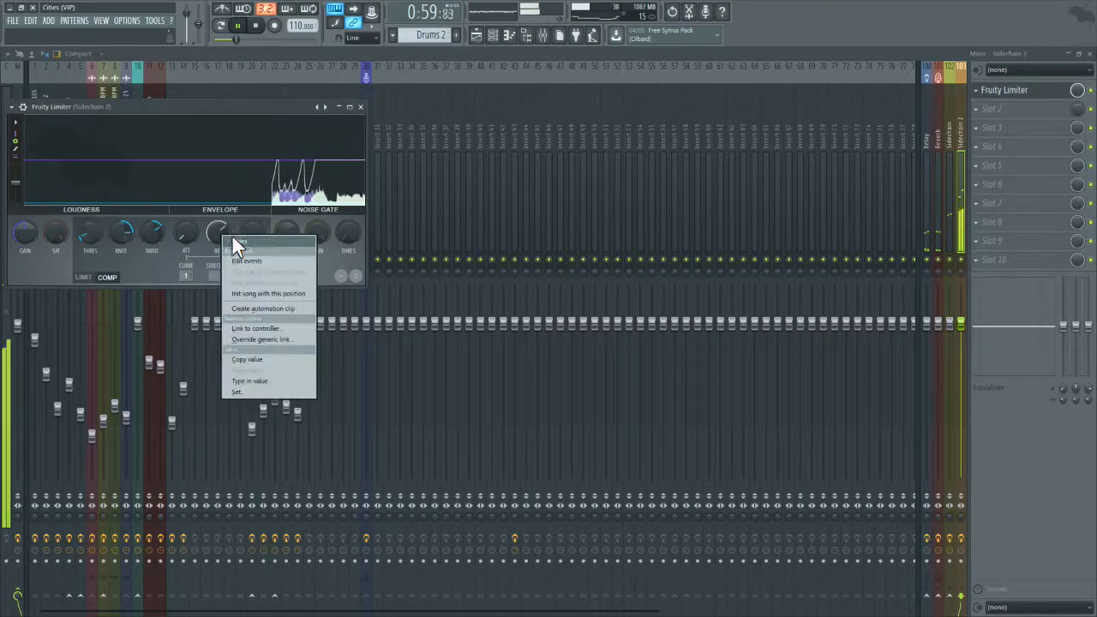
pyautogui.click(209, 226)
pyautogui.moveTo(221, 227); pyautogui.dragTo(221, 249)
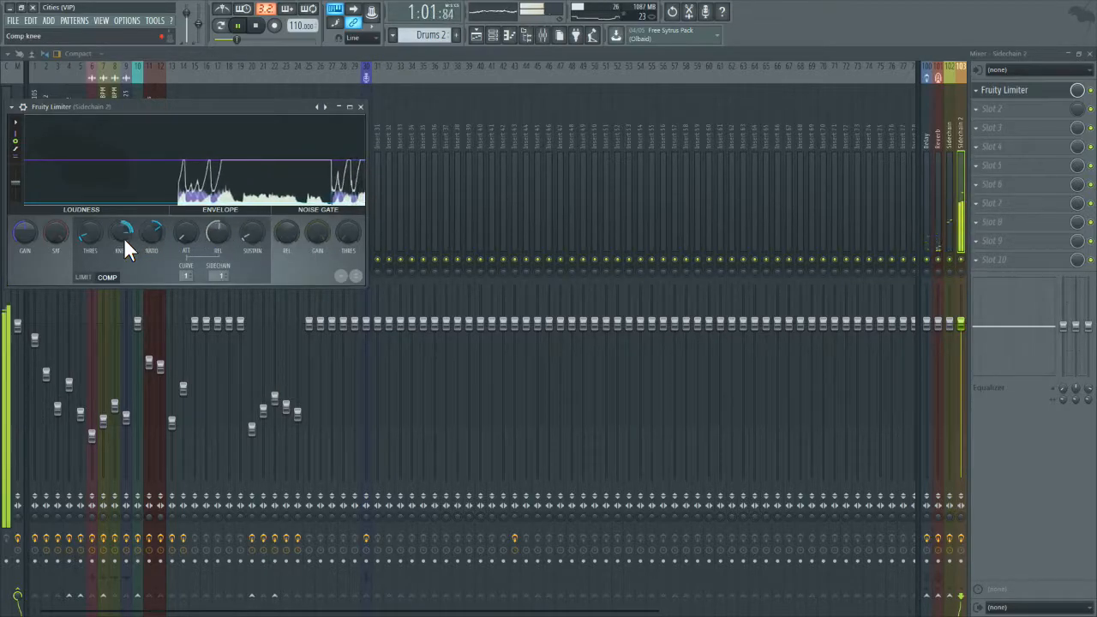
pyautogui.moveTo(88, 234); pyautogui.dragTo(88, 219)
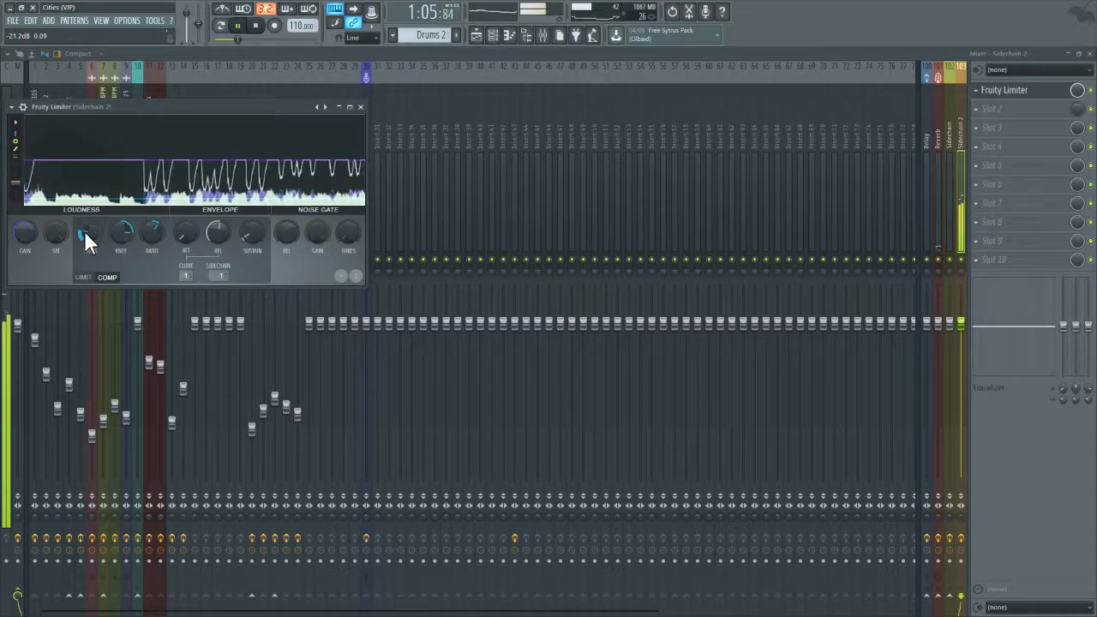
# Step: Reset the release time of Sidechain 2's Fruity Limiter and raise its compression ratio slightly
pyautogui.rightClick(225, 239)
pyautogui.click(231, 242)
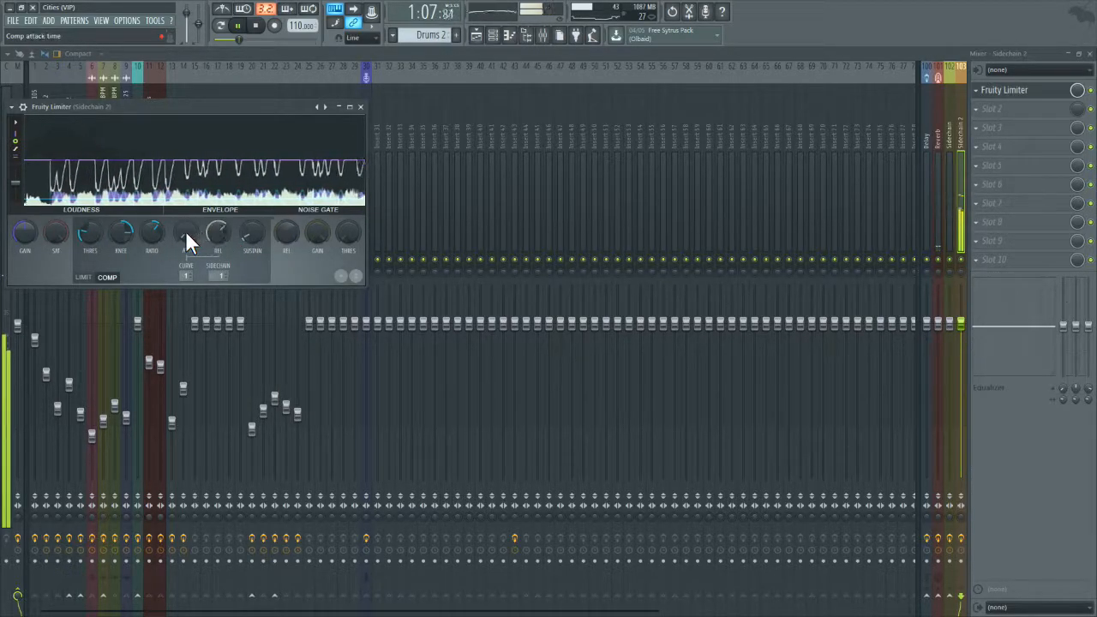
pyautogui.moveTo(152, 238); pyautogui.dragTo(151, 229)
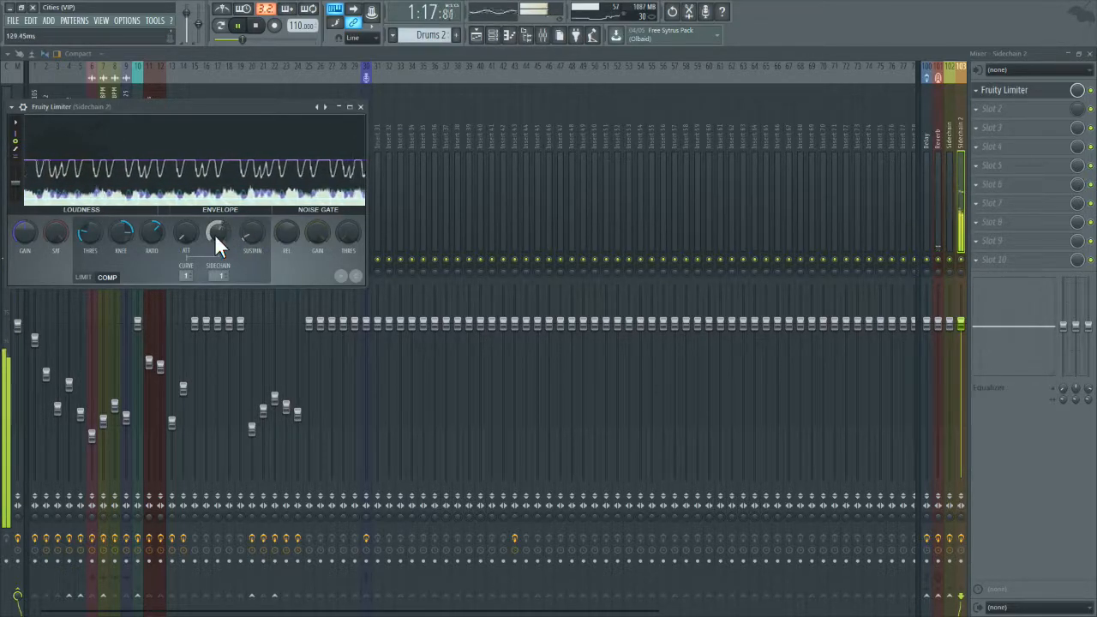
# Step: Set the Sidechain 2 limiter's threshold to about -24 dB and its release to about 83 ms, and close the limiter
pyautogui.moveTo(92, 236); pyautogui.dragTo(93, 244)
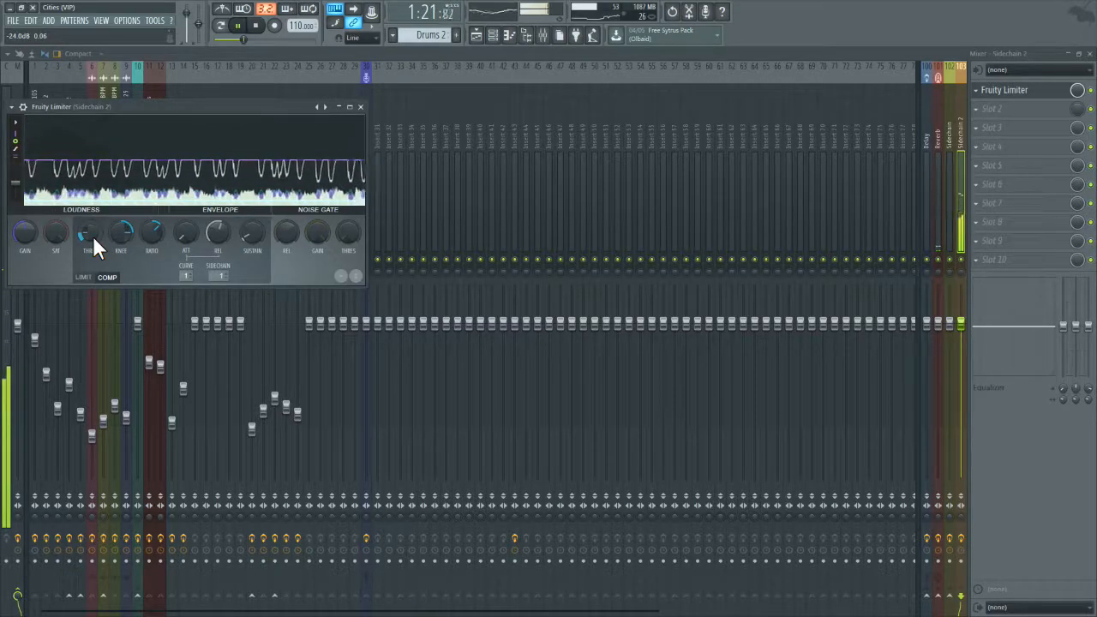
pyautogui.rightClick(217, 230)
pyautogui.click(236, 239)
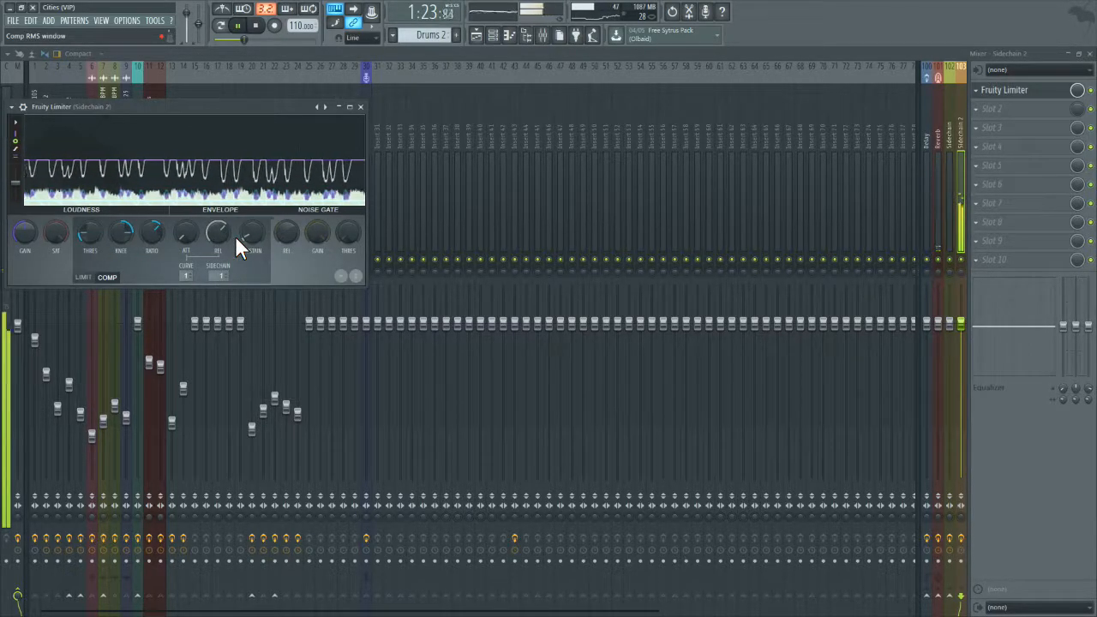
pyautogui.moveTo(231, 235); pyautogui.dragTo(231, 243)
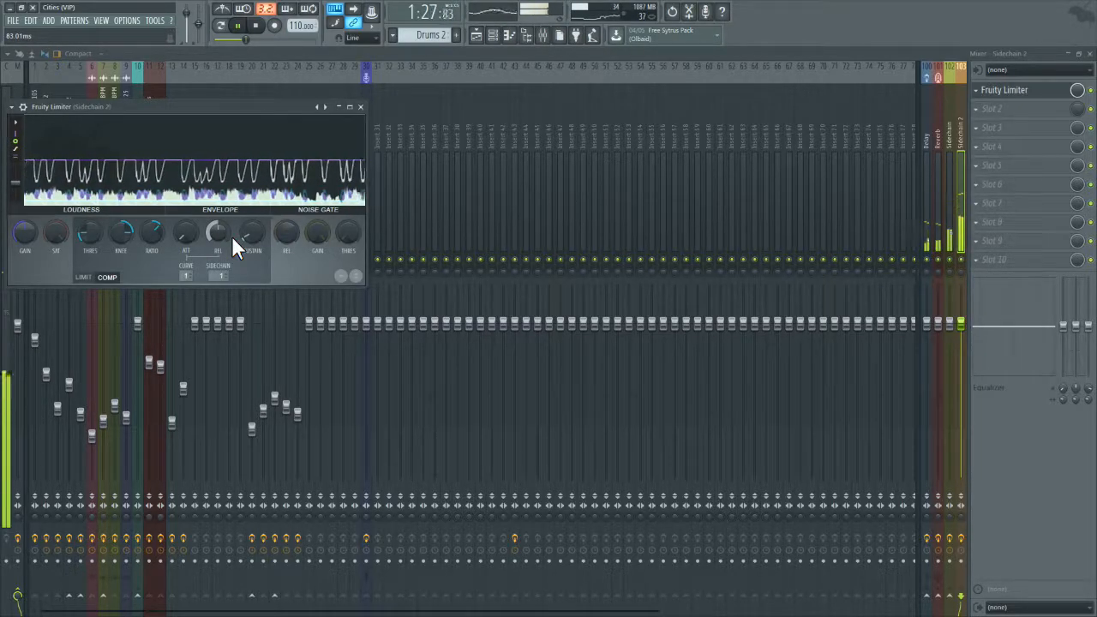
pyautogui.click(360, 106)
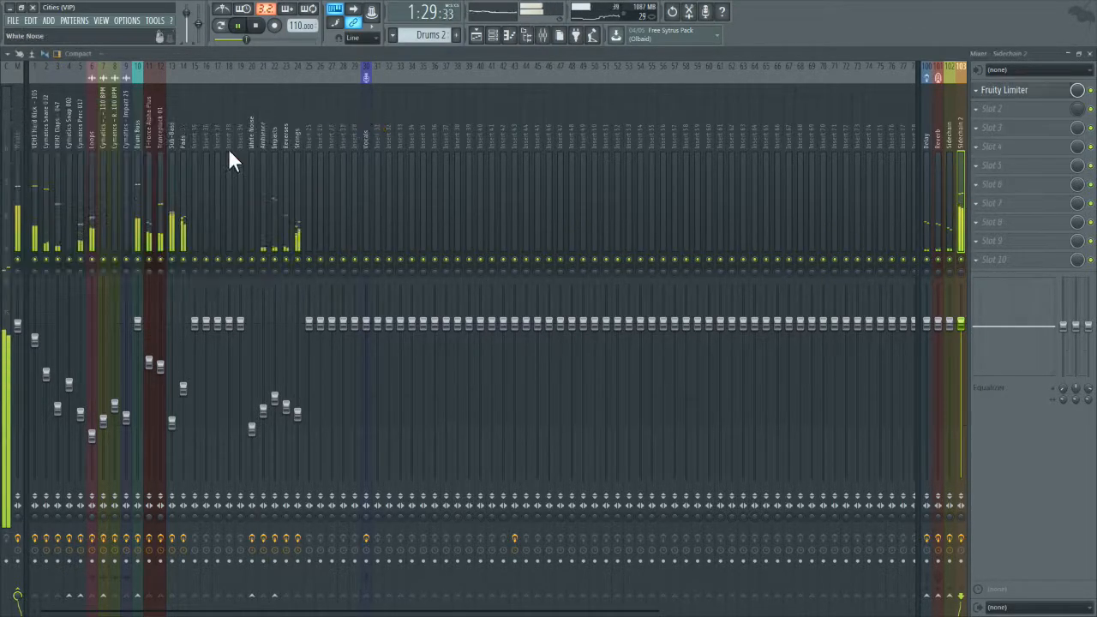
# Step: Solo the Trancepluck 01 track to hear its sidechain pumping, and bring all tracks back in
pyautogui.click(157, 165)
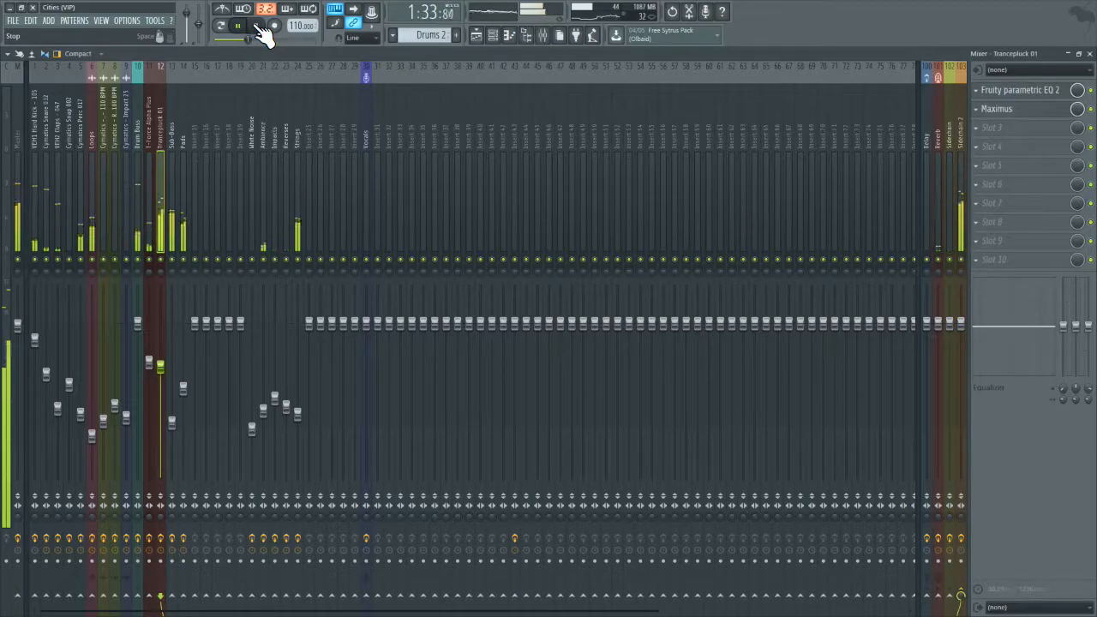
pyautogui.rightClick(160, 258)
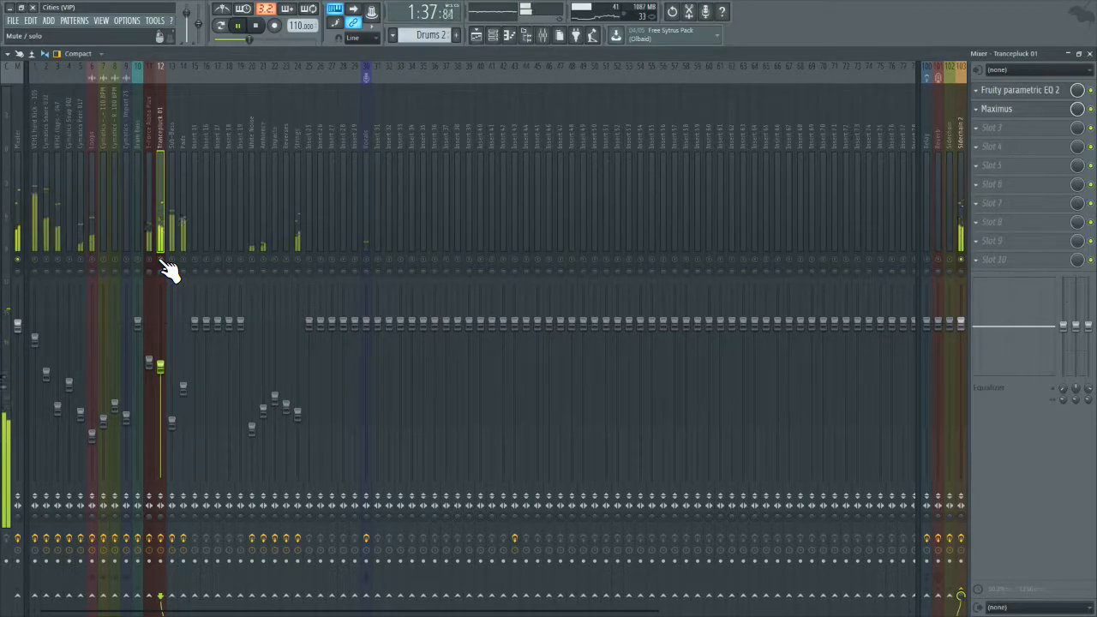
pyautogui.rightClick(161, 259)
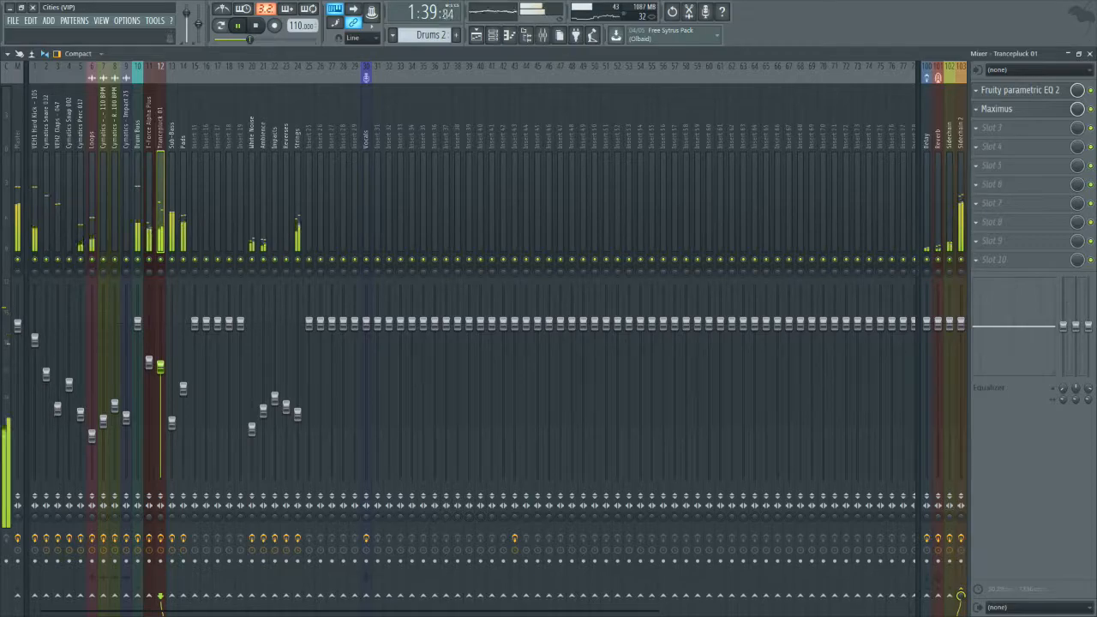
# Step: Route the Trancepluck 01 track only to Sidechain and set its fader to about -7.5 dB during restarted playback
pyautogui.rightClick(952, 594)
pyautogui.click(961, 581)
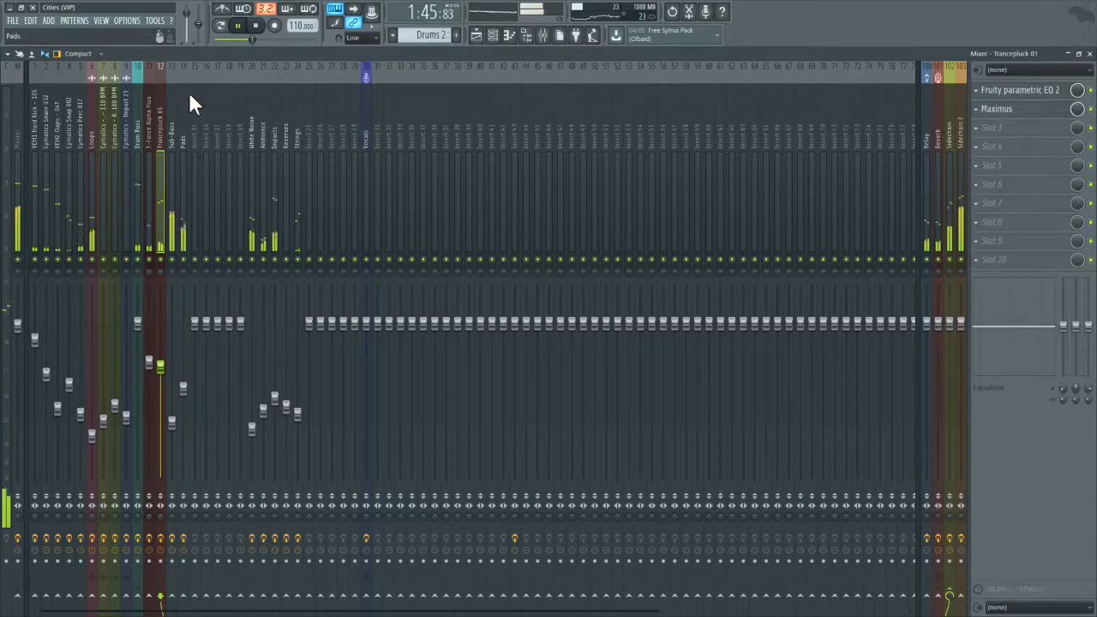
pyautogui.click(257, 27)
pyautogui.click(239, 28)
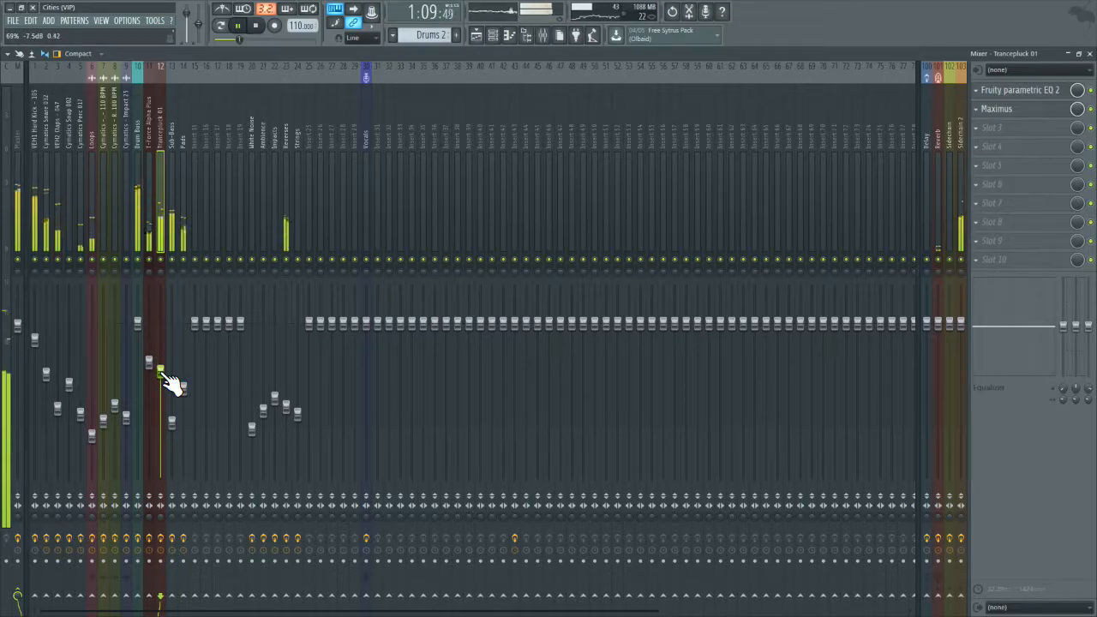
pyautogui.rightClick(948, 597)
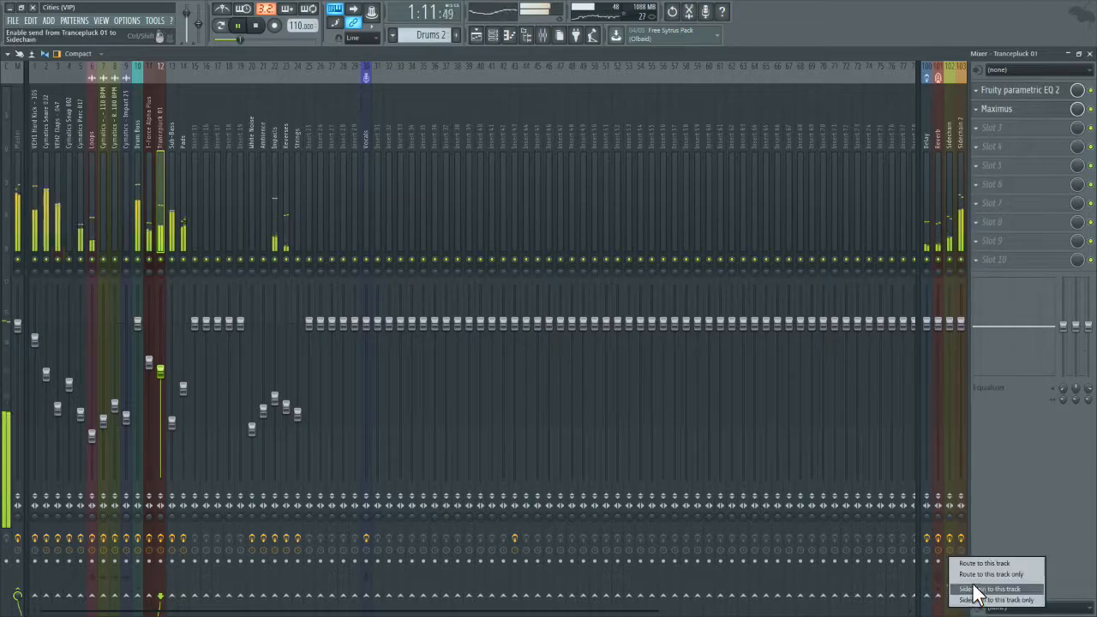
pyautogui.click(971, 588)
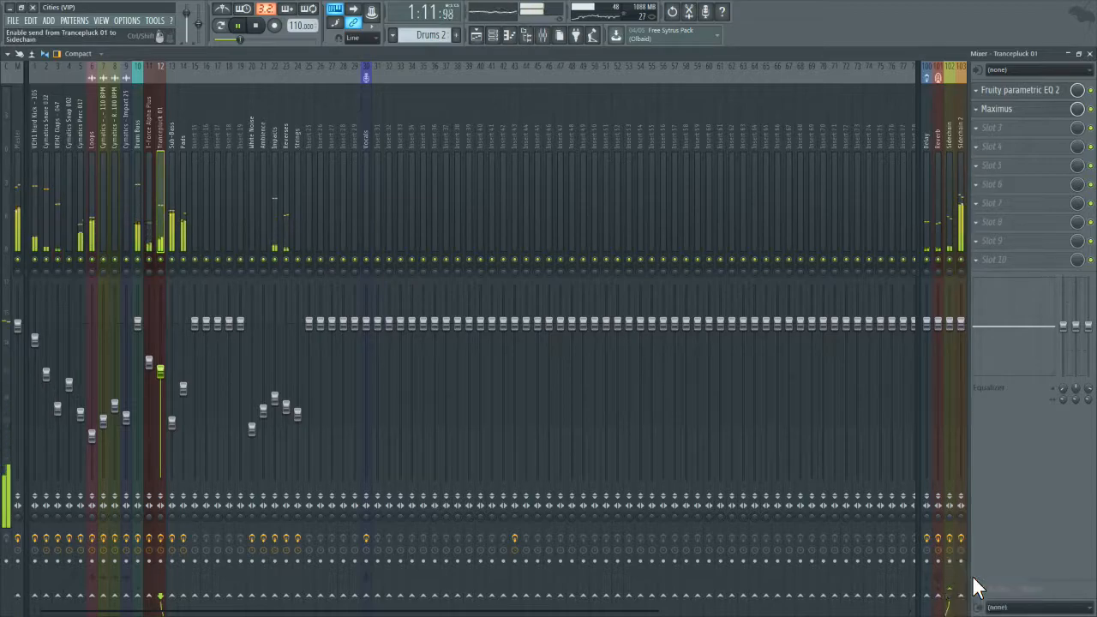
# Step: Replace Gross Beat on the Sidechain track with Fruity Limiter and switch the limiter to its compressor mode
pyautogui.click(950, 195)
pyautogui.click(976, 93)
pyautogui.moveTo(991, 104)
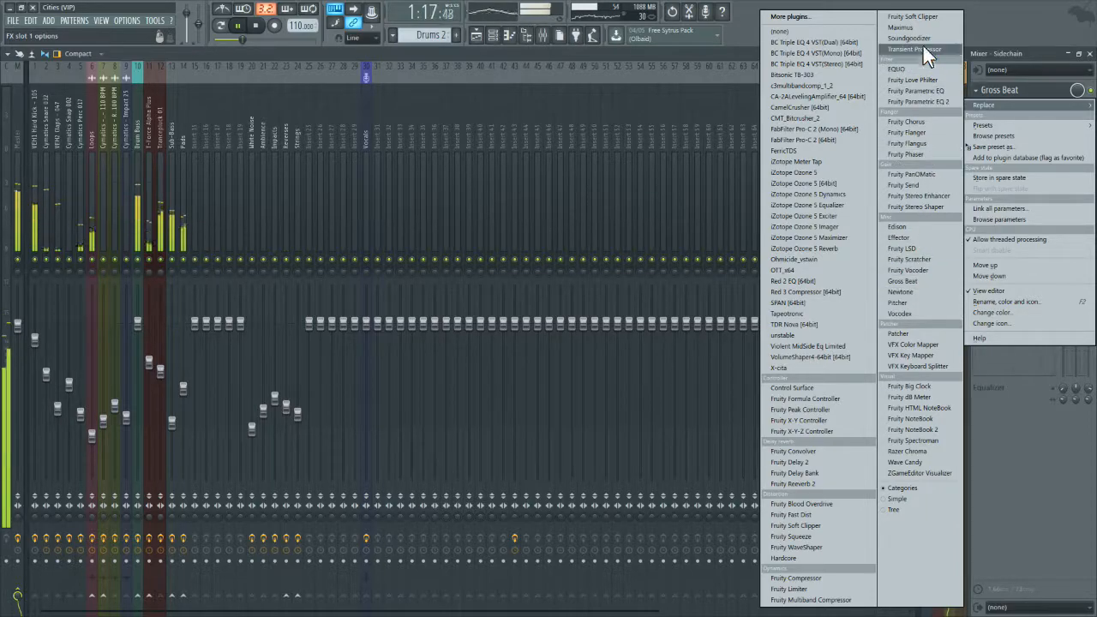
pyautogui.click(822, 589)
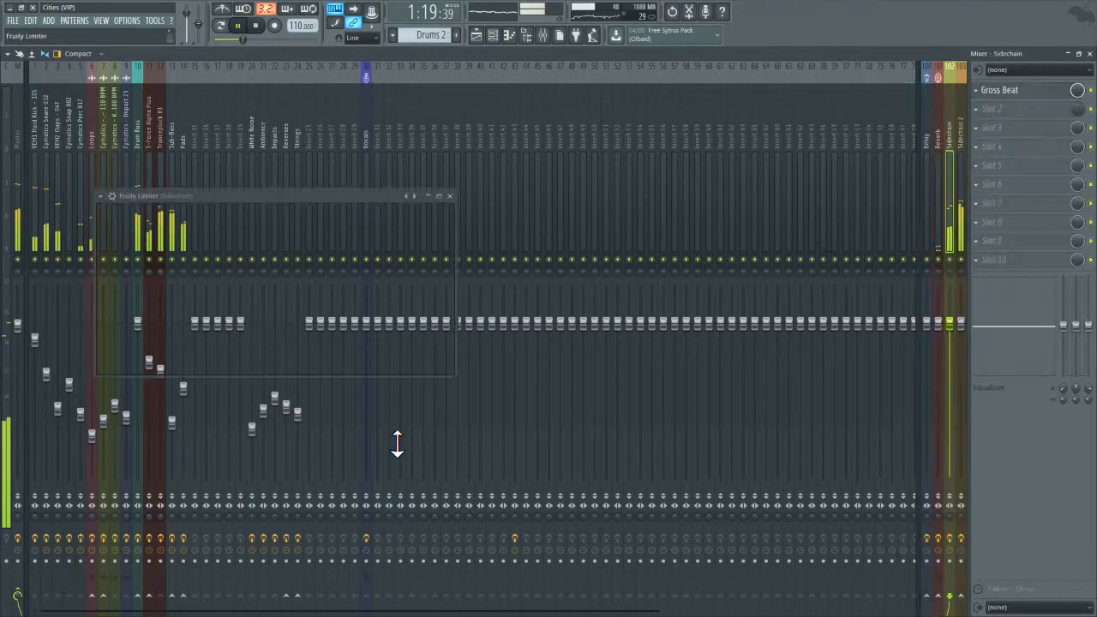
pyautogui.click(197, 366)
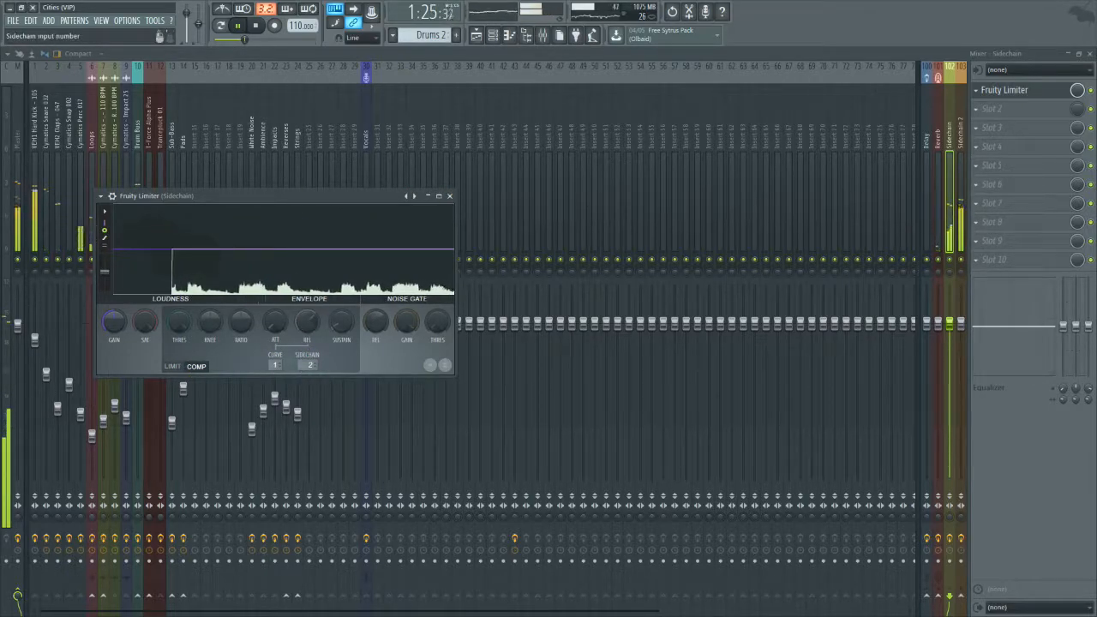
# Step: Set the Sidechain limiter's sidechain input to 1, lower its threshold, raise its knee and ratio, and close it
pyautogui.moveTo(190, 321); pyautogui.dragTo(190, 343)
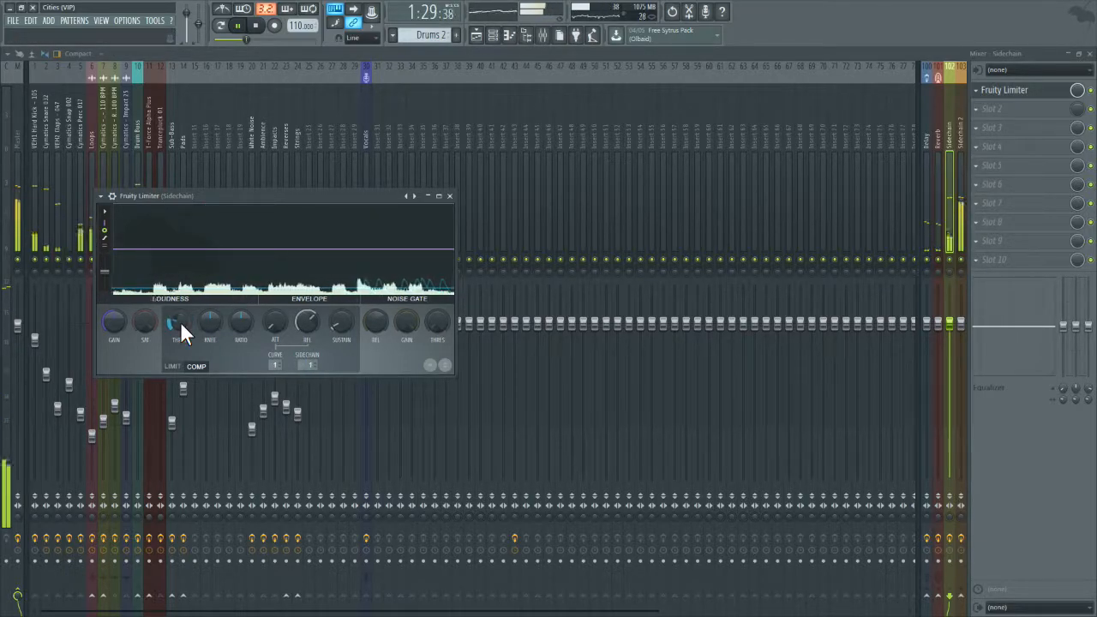
pyautogui.moveTo(238, 326); pyautogui.dragTo(206, 300)
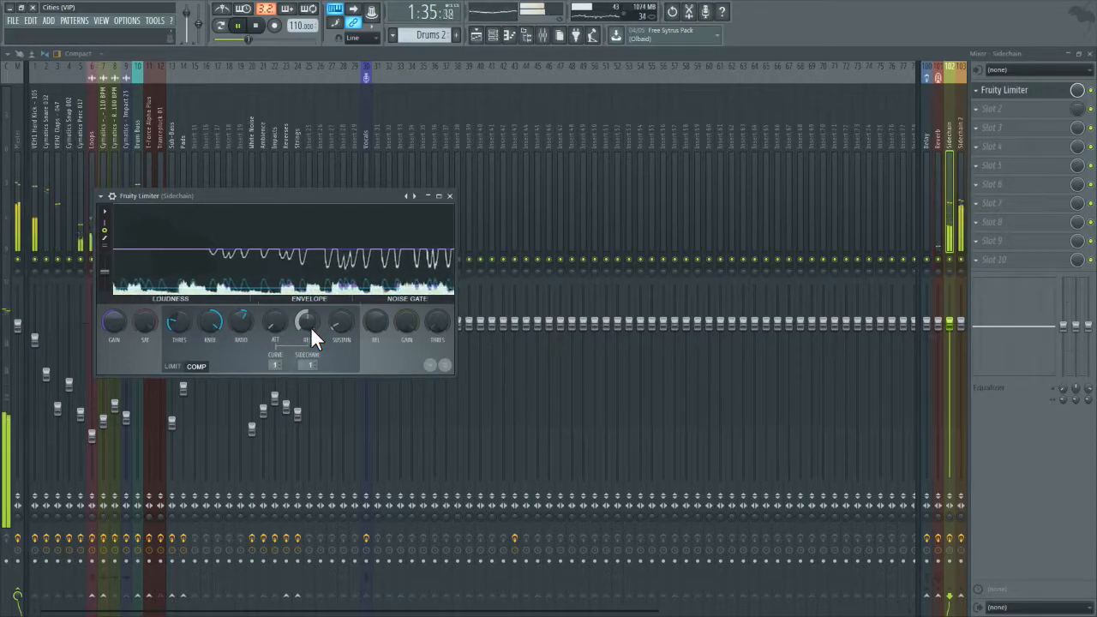
pyautogui.click(449, 197)
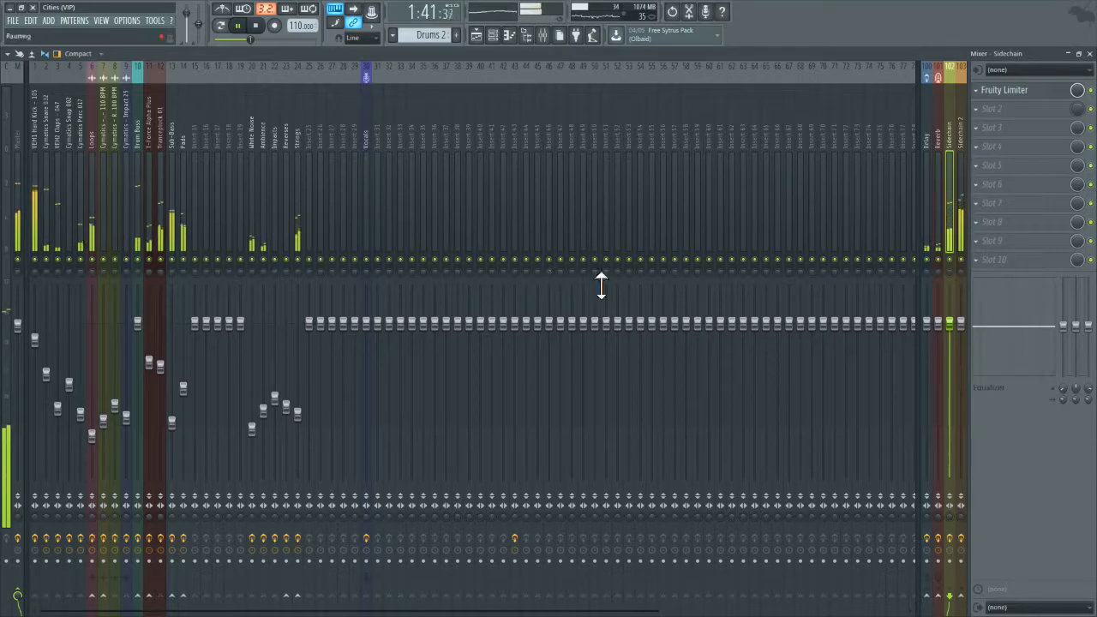
# Step: Solo the Sidechain bus with Trancepluck 01 and the hard kick, and restart playback to hear the pumping
pyautogui.rightClick(950, 259)
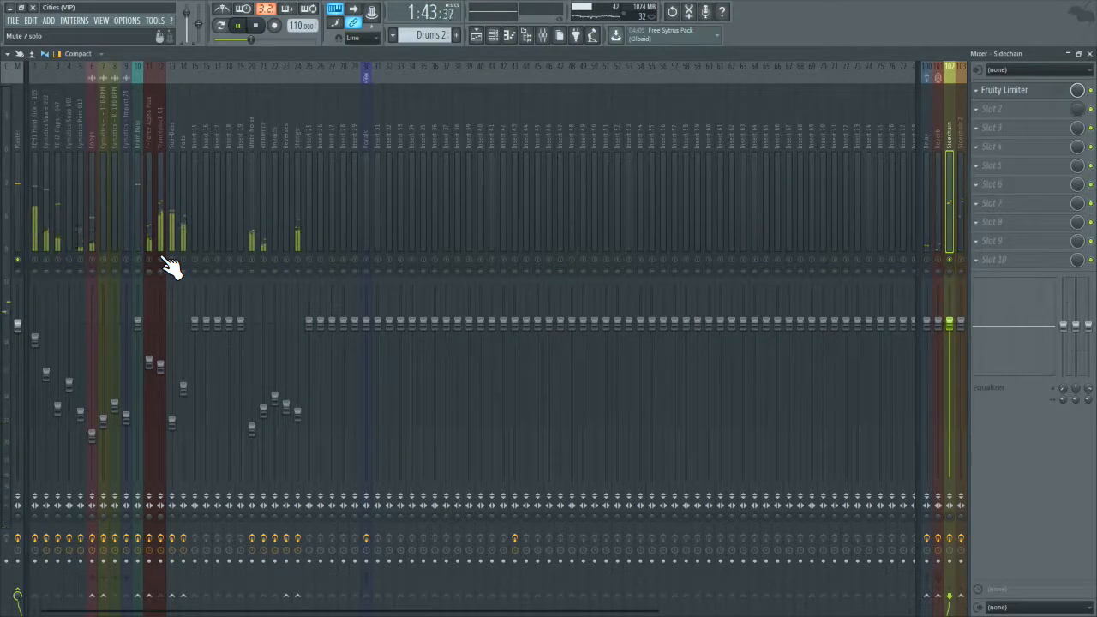
pyautogui.click(160, 259)
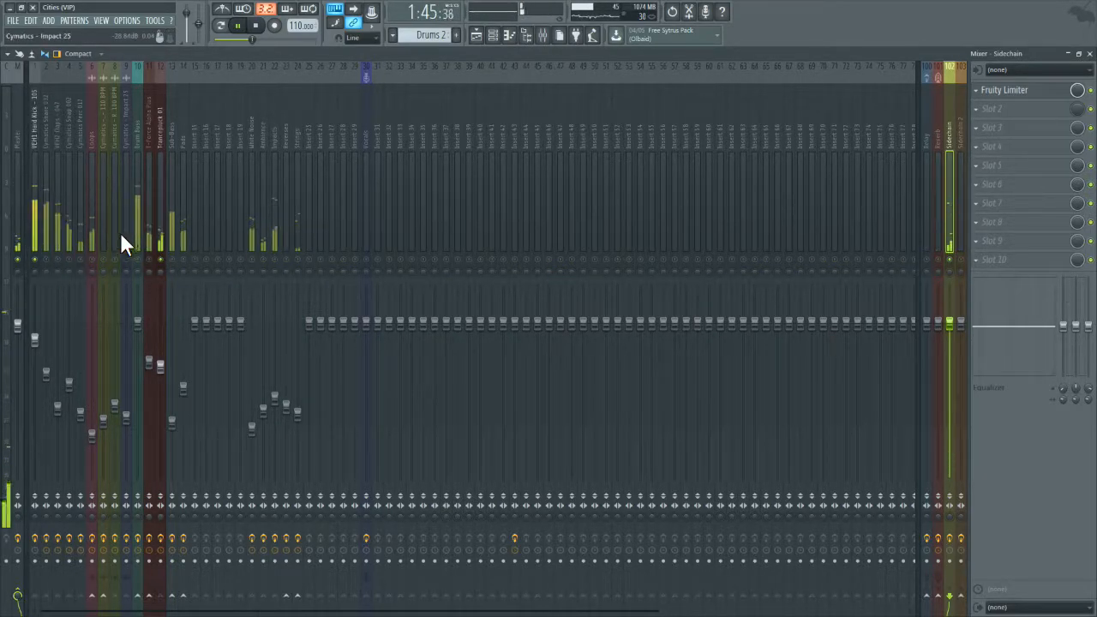
pyautogui.click(256, 25)
pyautogui.click(237, 26)
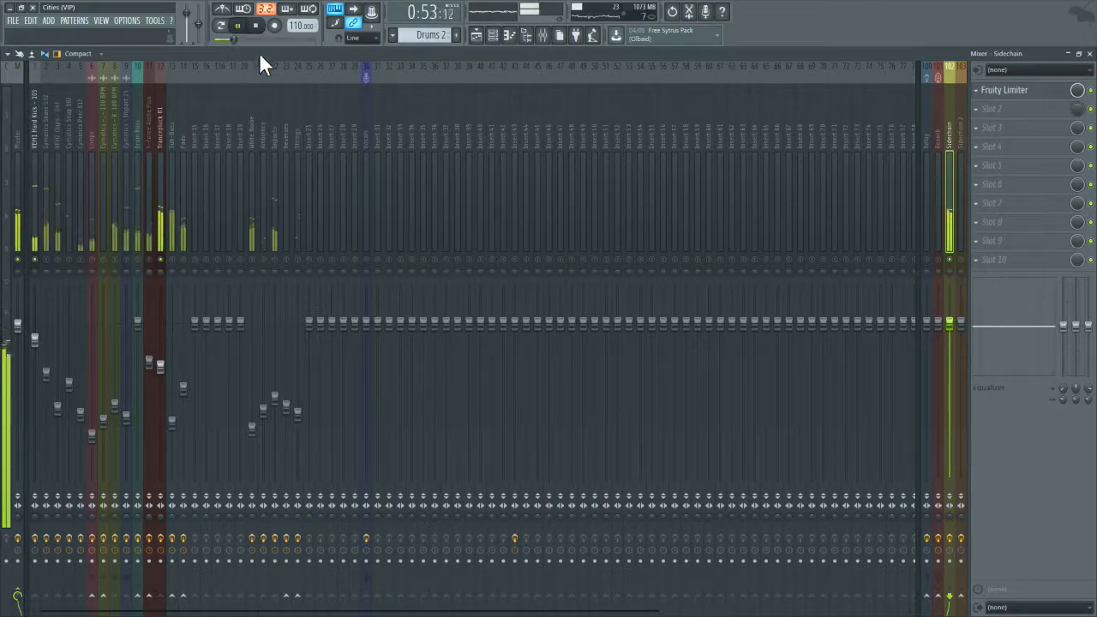
# Step: Fine-tune the threshold of the Sidechain track's Fruity Limiter, close the limiter, and bring all tracks back in
pyautogui.click(1005, 92)
pyautogui.click(1004, 92)
pyautogui.click(1004, 93)
pyautogui.moveTo(178, 323); pyautogui.dragTo(175, 323)
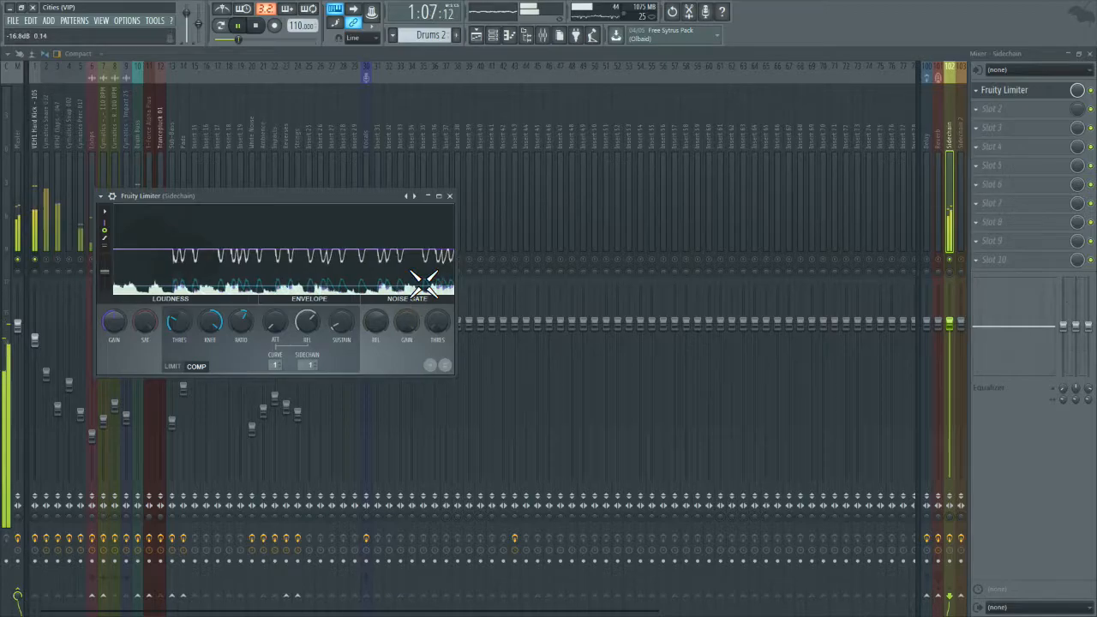
pyautogui.click(451, 198)
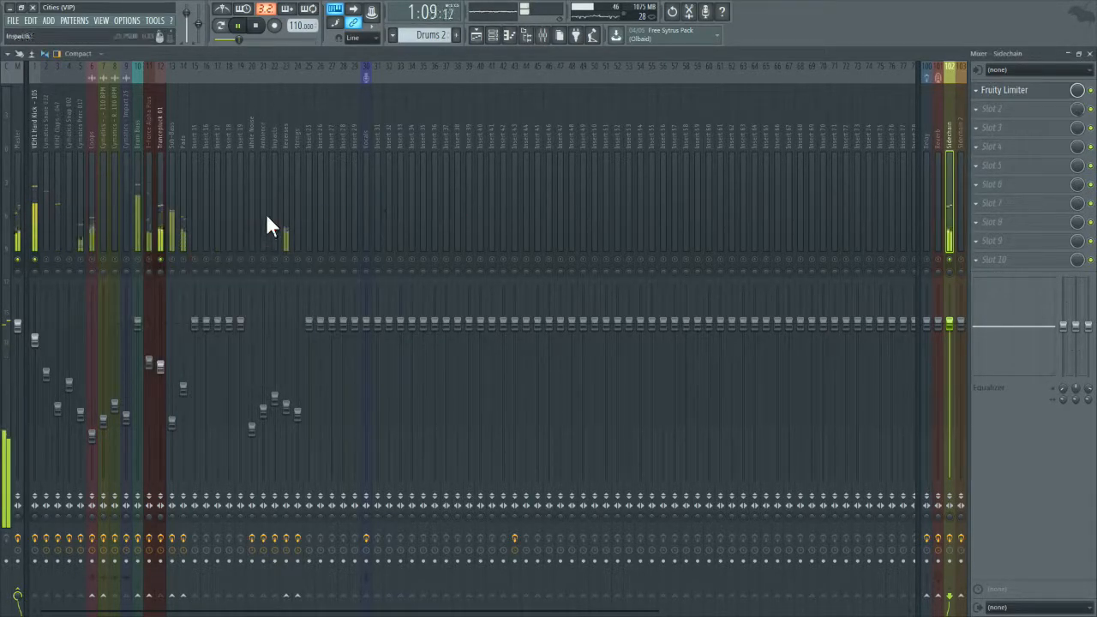
pyautogui.rightClick(160, 260)
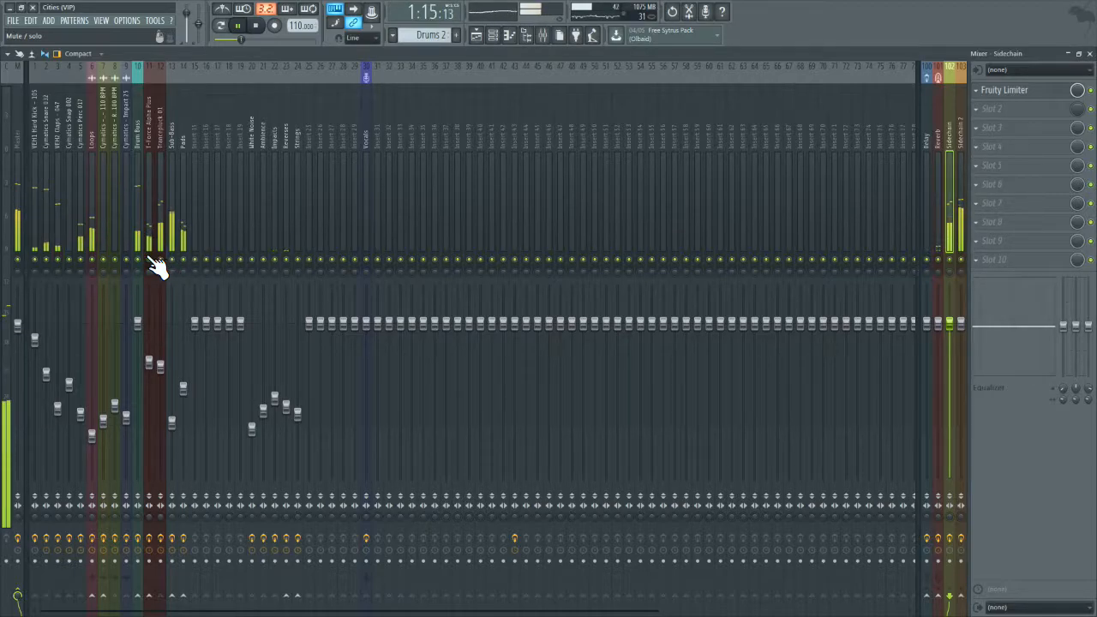
# Step: Listen to Sub-Bass soloed with the hard kick, bring all tracks back in, and restart playback
pyautogui.click(172, 231)
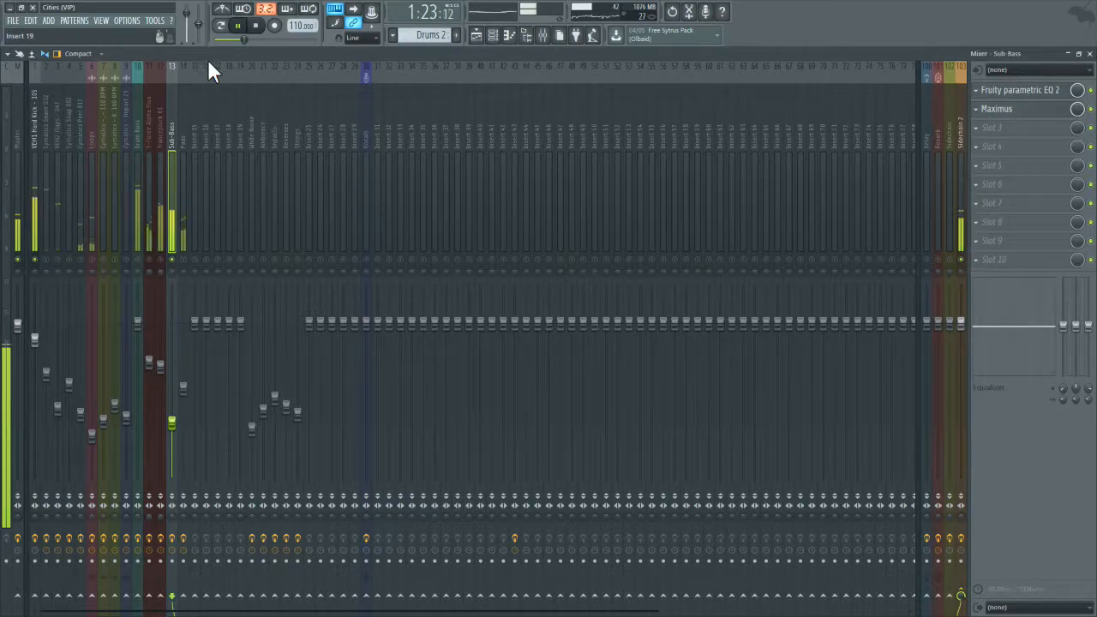
pyautogui.click(255, 26)
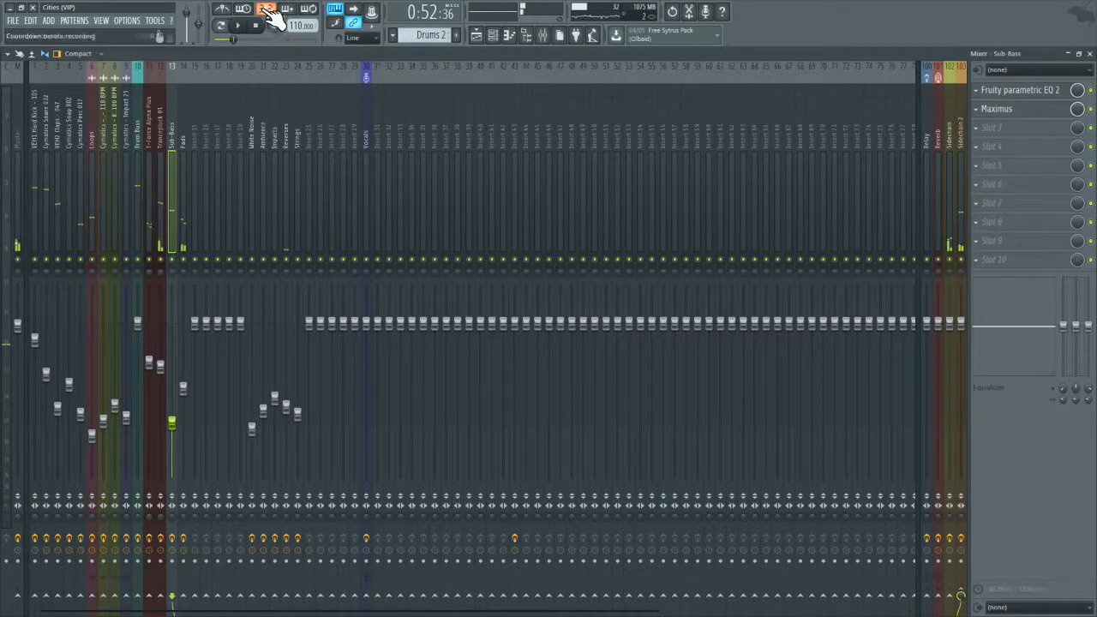
pyautogui.click(238, 26)
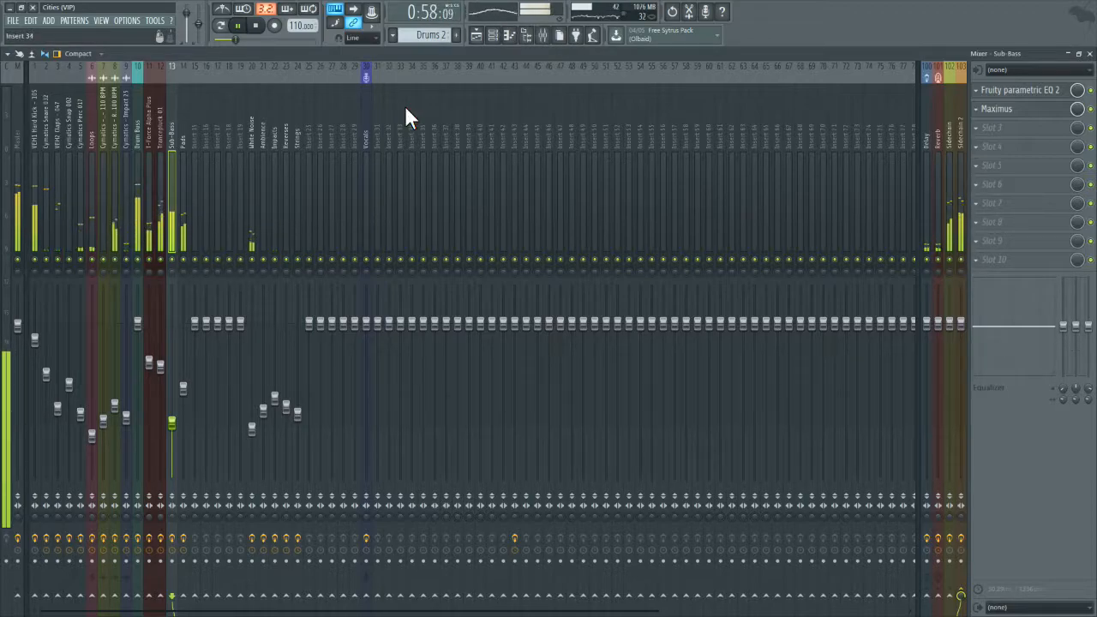
# Step: Place a copy of the Cymatics - White Noise Down 1 clip at bar 29 on the playlist's White Noise track and audition it
pyautogui.click(250, 219)
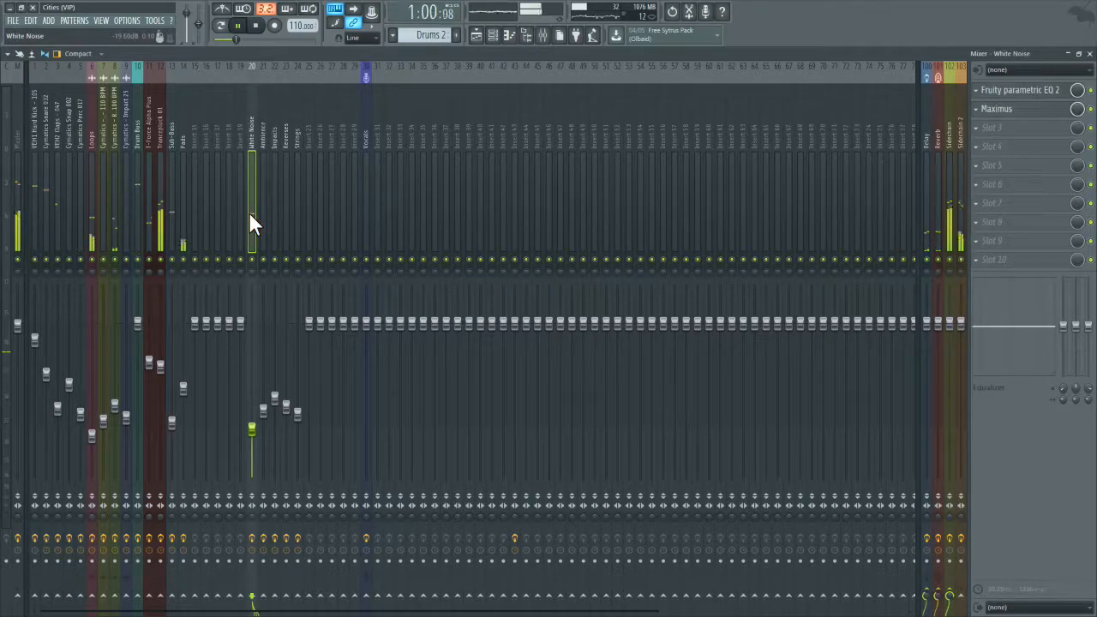
pyautogui.click(1010, 93)
pyautogui.click(1010, 93)
pyautogui.click(1089, 54)
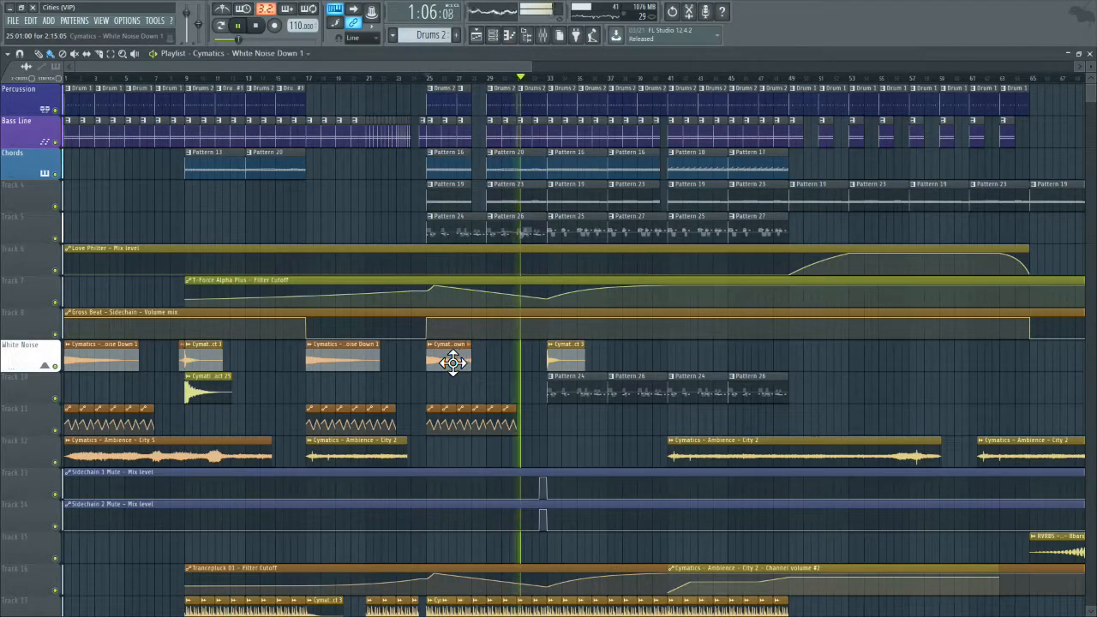
pyautogui.click(484, 355)
pyautogui.moveTo(500, 352); pyautogui.dragTo(508, 352)
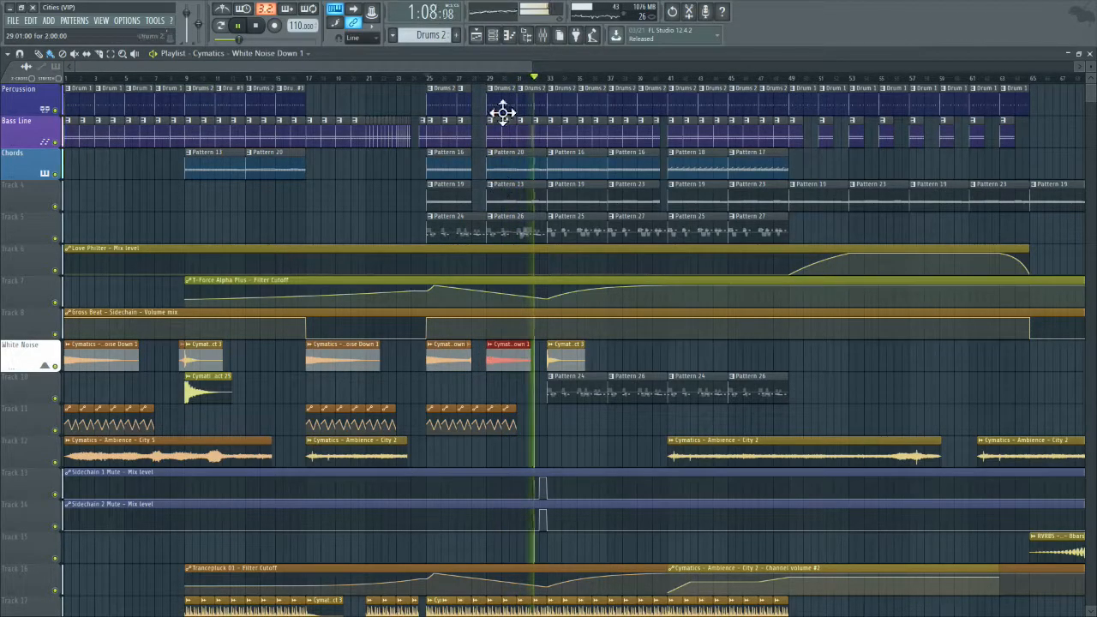
pyautogui.click(478, 79)
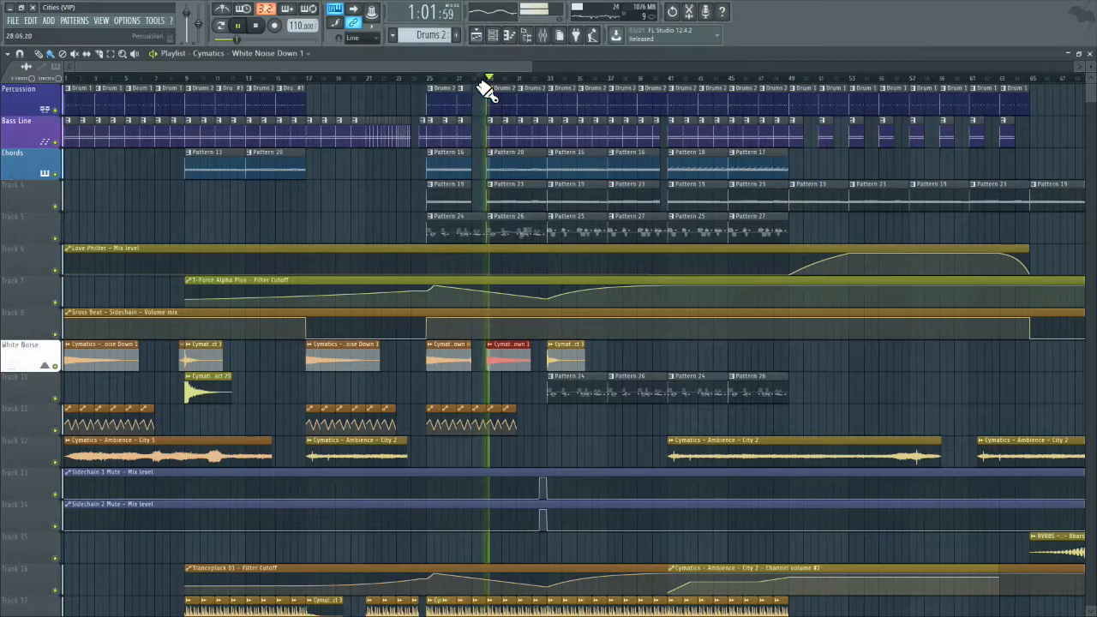
# Step: Place a copy of the Cymatics - Impact 3 clip at bar 29 on Track 10 and play the section
pyautogui.click(562, 360)
pyautogui.click(497, 387)
pyautogui.click(484, 80)
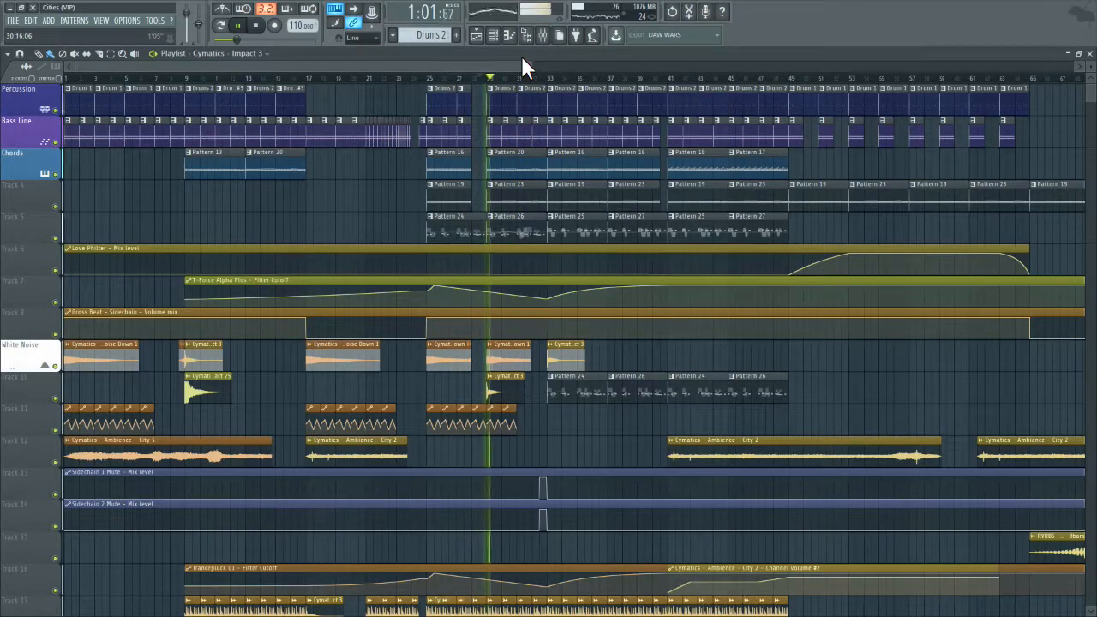
pyautogui.moveTo(519, 66); pyautogui.dragTo(589, 66)
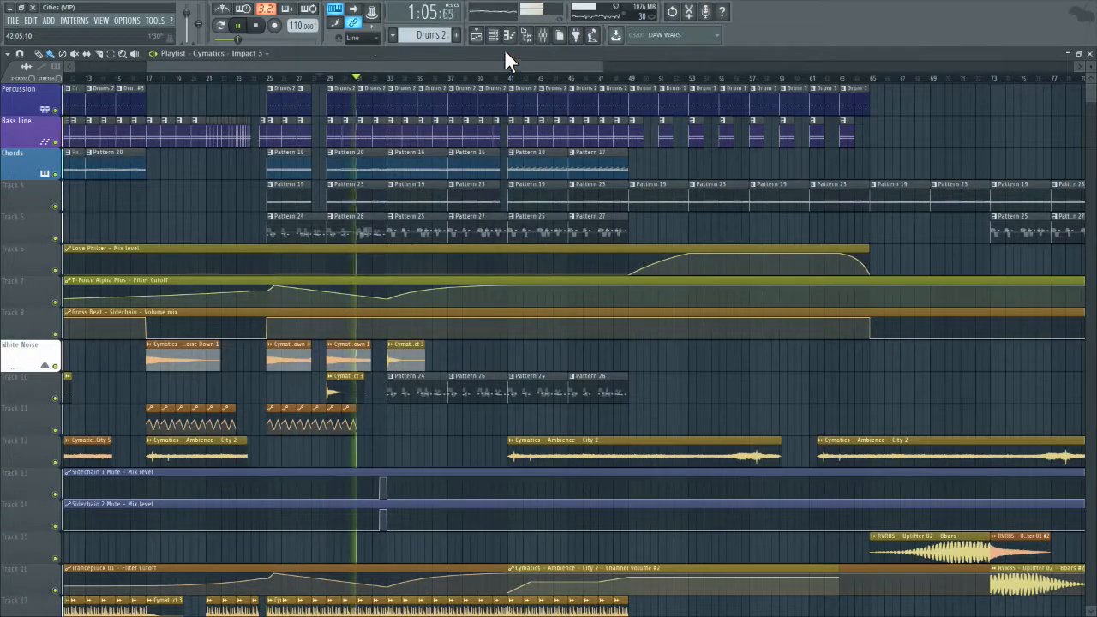
# Step: Stop playback, switch smart disable for all plugins, and purge the unused audio clips
pyautogui.click(256, 26)
pyautogui.click(154, 19)
pyautogui.moveTo(248, 55)
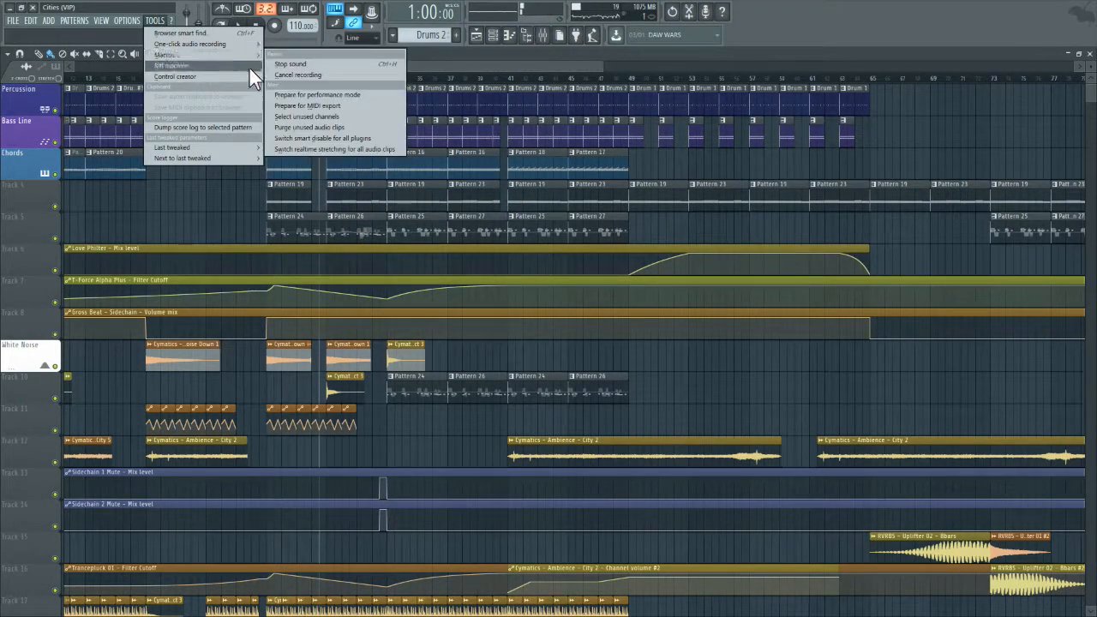
pyautogui.click(317, 137)
pyautogui.click(154, 20)
pyautogui.moveTo(175, 54)
pyautogui.click(303, 127)
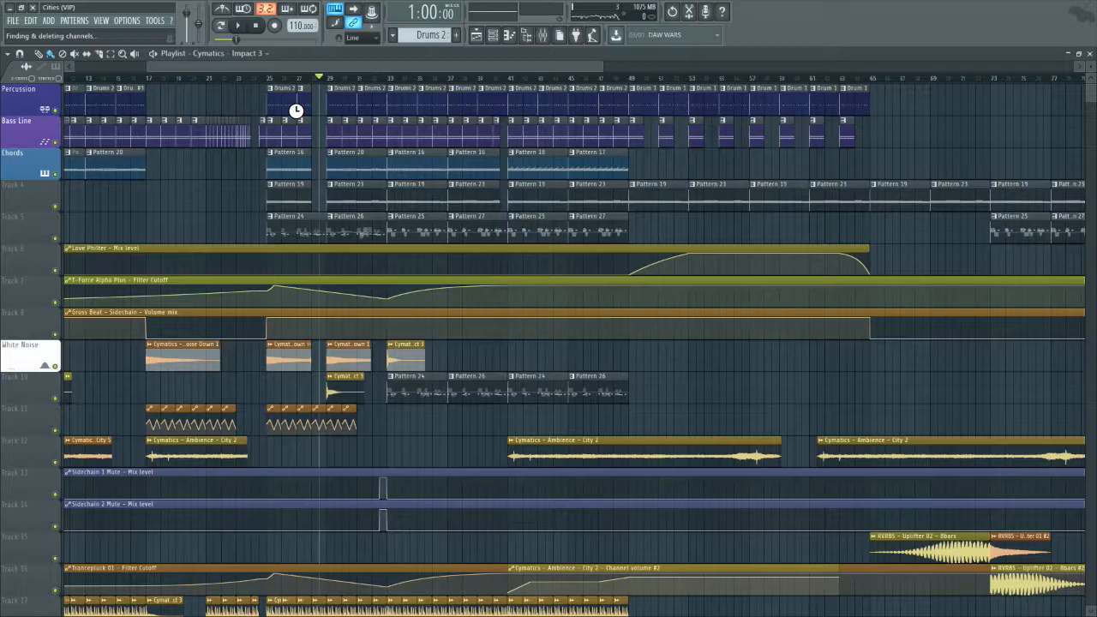
# Step: Resume playback and save the project
pyautogui.click(237, 25)
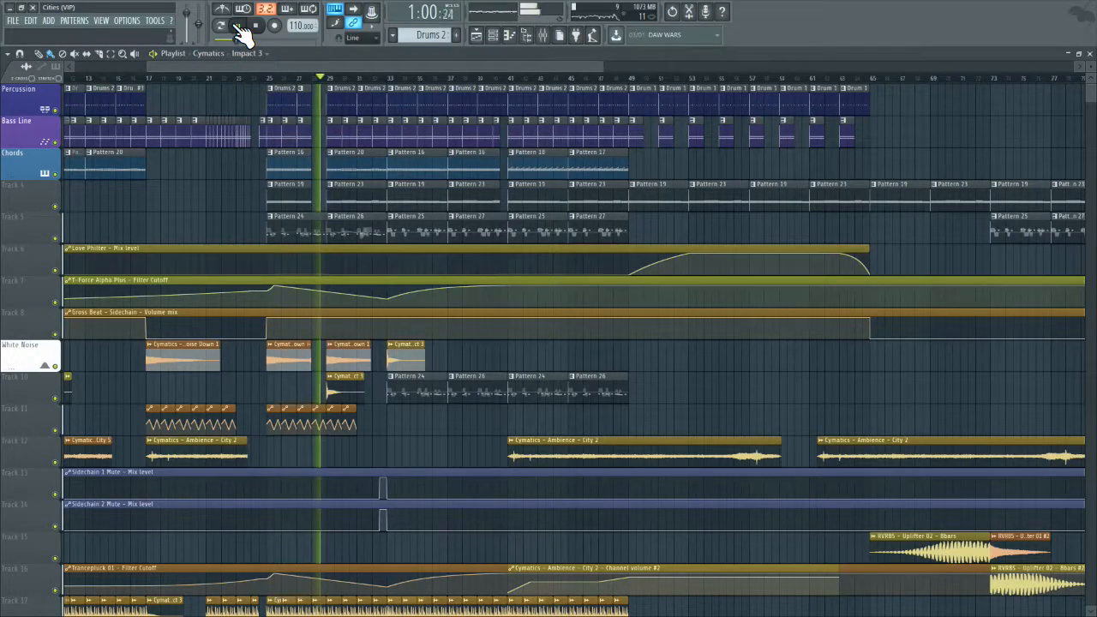
pyautogui.click(13, 20)
pyautogui.click(36, 64)
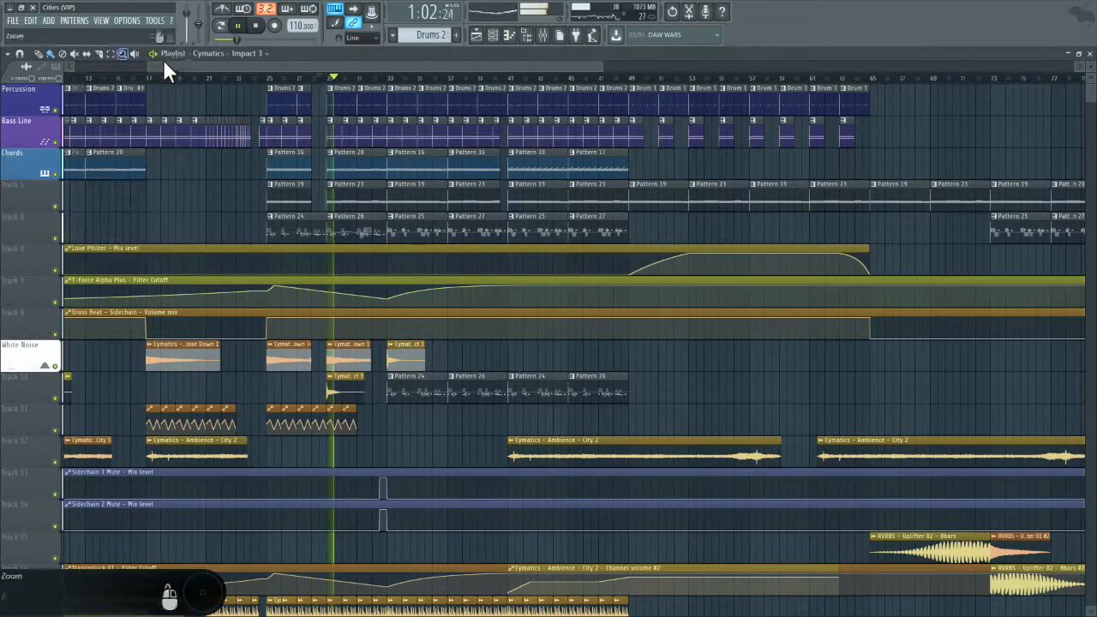
pyautogui.click(15, 20)
pyautogui.click(28, 70)
# Step: Play from about bar 41 and lower the high cut in the Master track's Fruity parametric EQ 2
pyautogui.click(511, 78)
pyautogui.moveTo(525, 64); pyautogui.dragTo(668, 86)
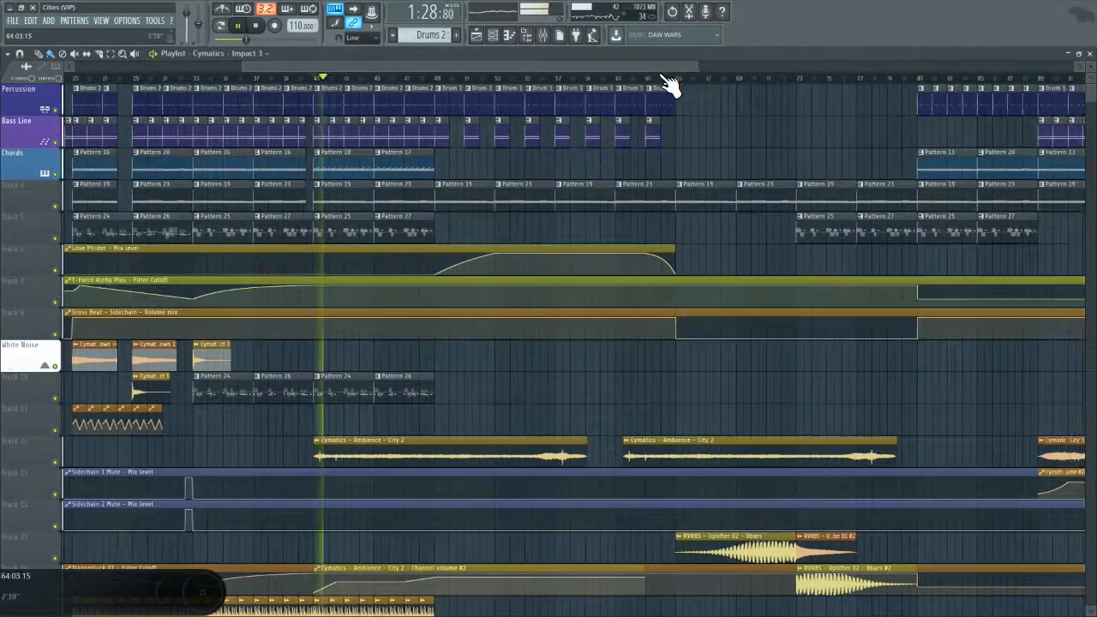
pyautogui.click(542, 35)
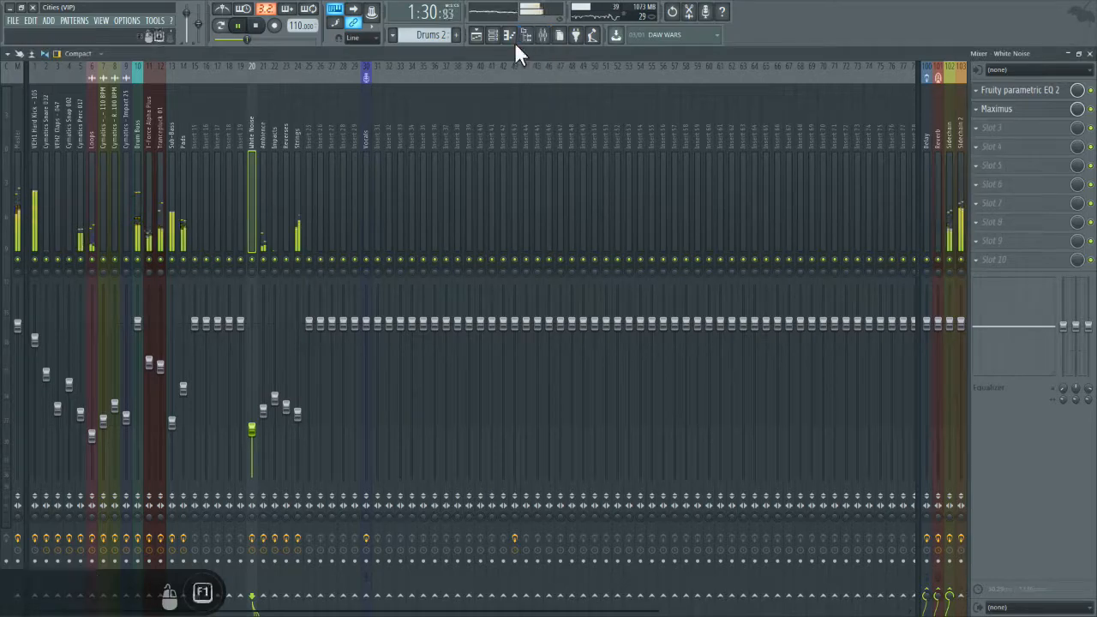
pyautogui.click(12, 178)
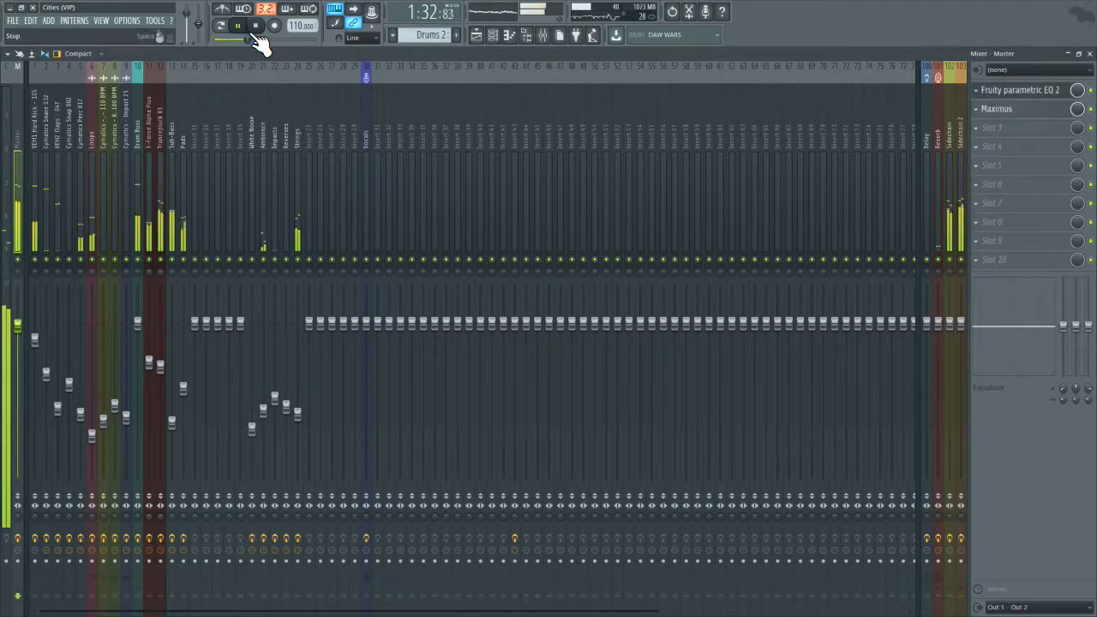
pyautogui.click(1011, 94)
pyautogui.moveTo(644, 249); pyautogui.dragTo(617, 245)
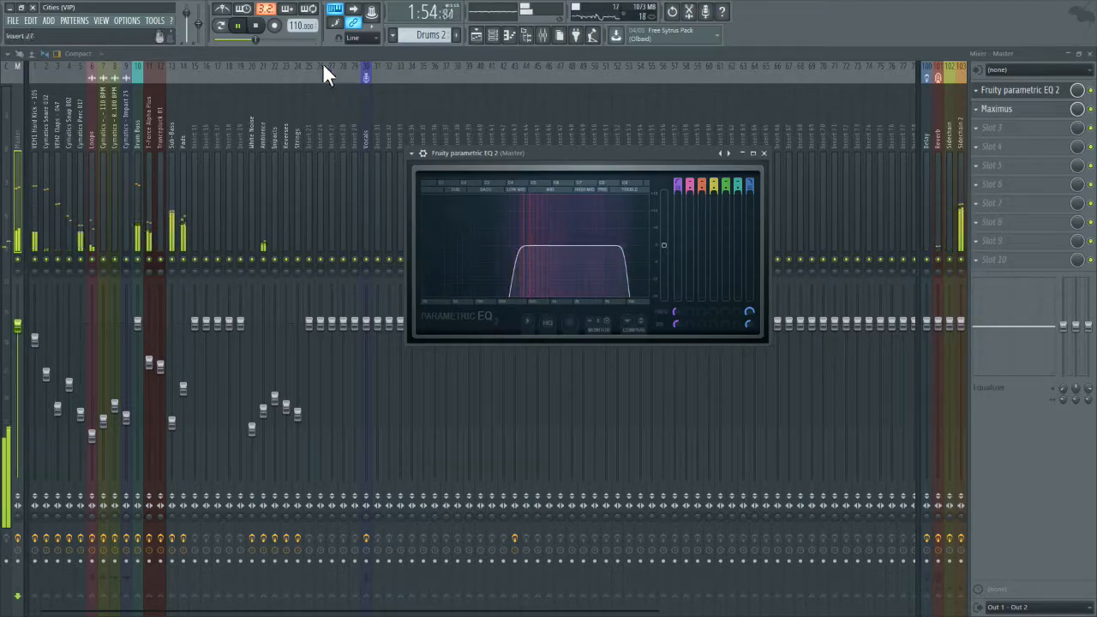
# Step: Restart playback, raise the Master EQ's high cut slightly, inspect the curve enlarged, and put the EQ away
pyautogui.click(255, 26)
pyautogui.click(238, 26)
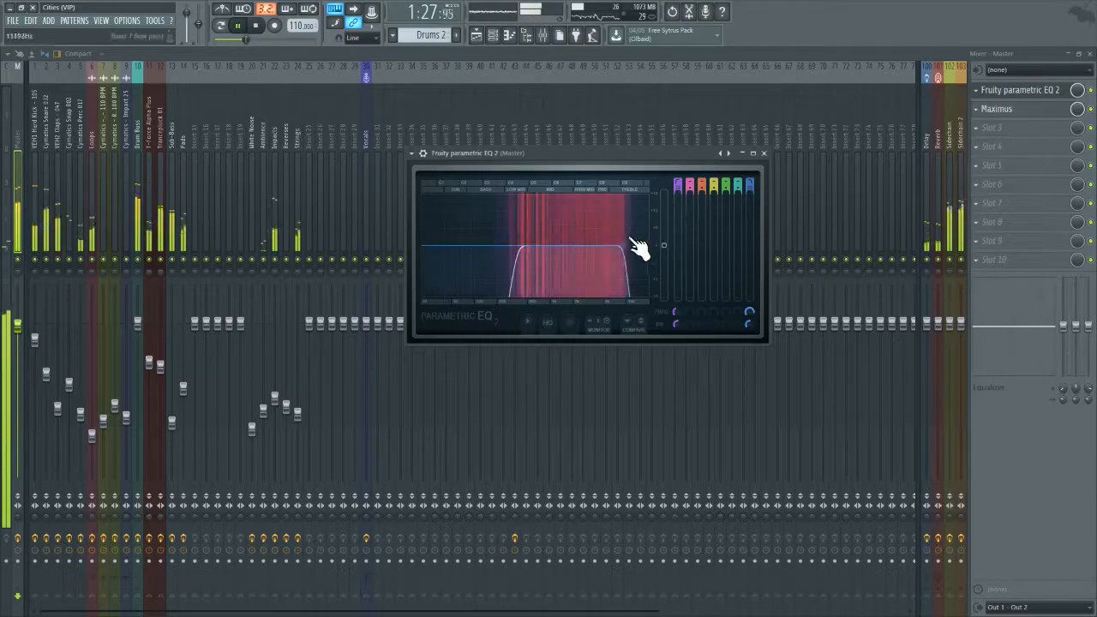
pyautogui.moveTo(624, 245); pyautogui.dragTo(628, 246)
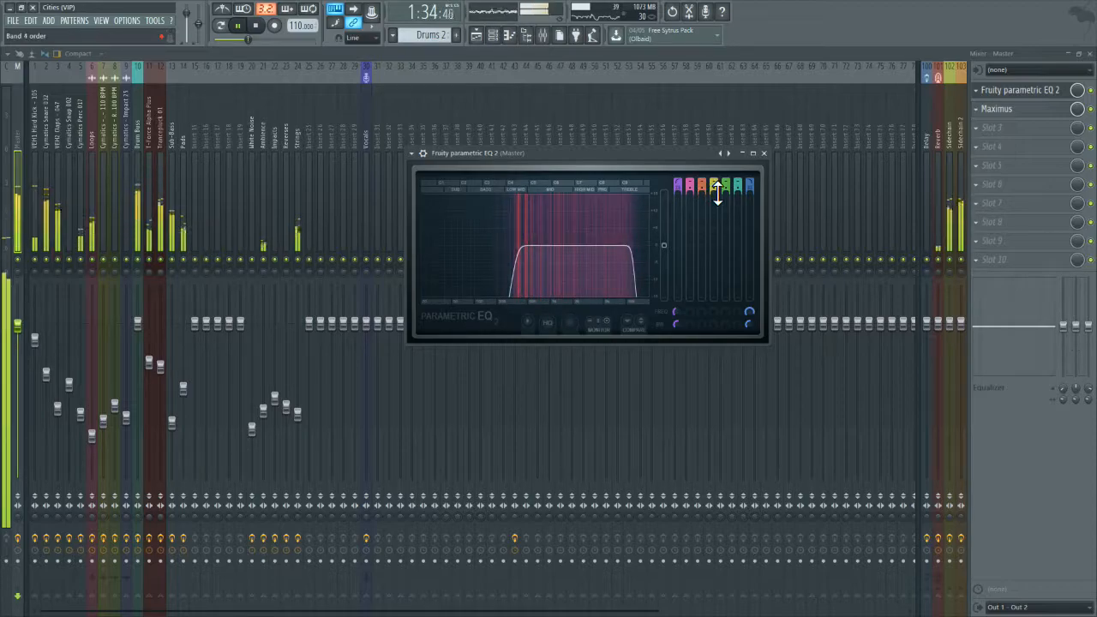
pyautogui.click(752, 153)
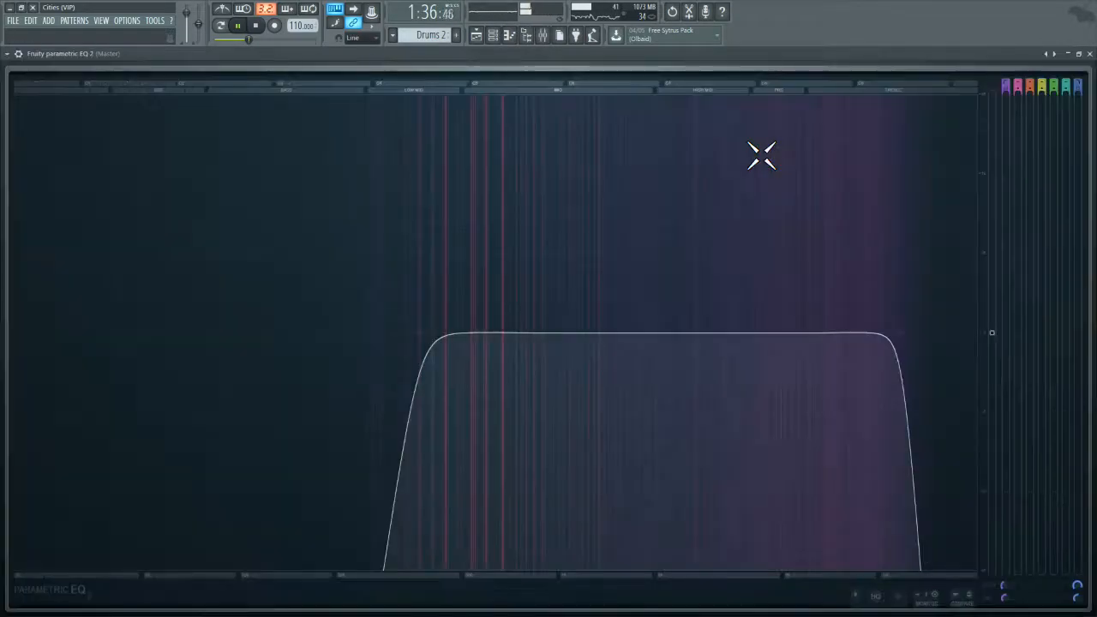
pyautogui.click(1068, 54)
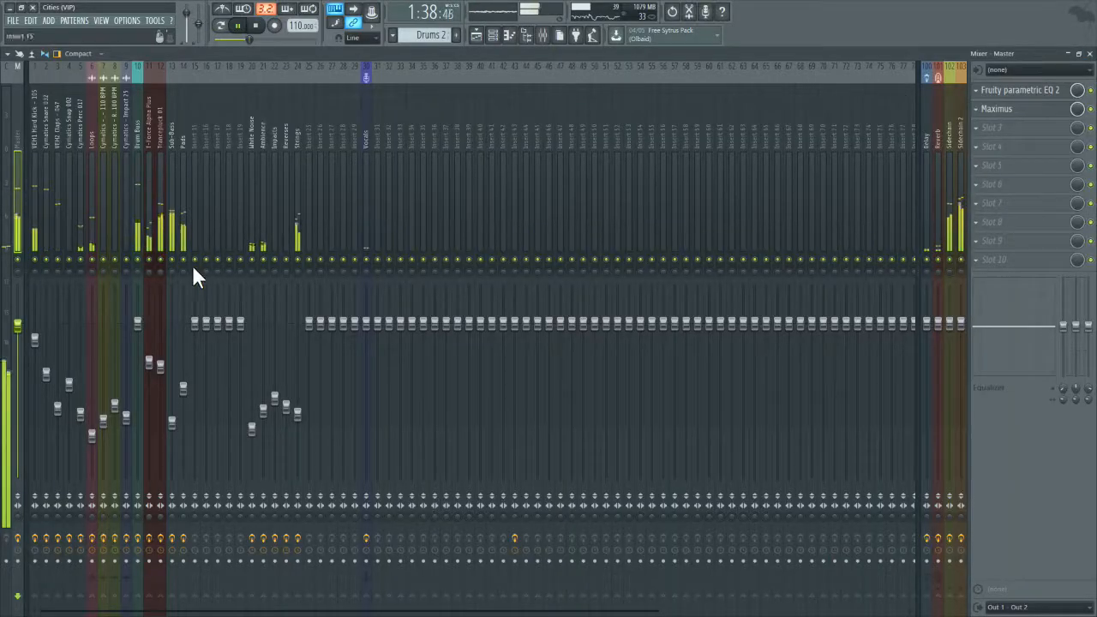
# Step: Solo the Pads track, make slight cuts to the mid and high bands in its Fruity parametric EQ 2, and close it
pyautogui.click(182, 214)
pyautogui.click(1006, 91)
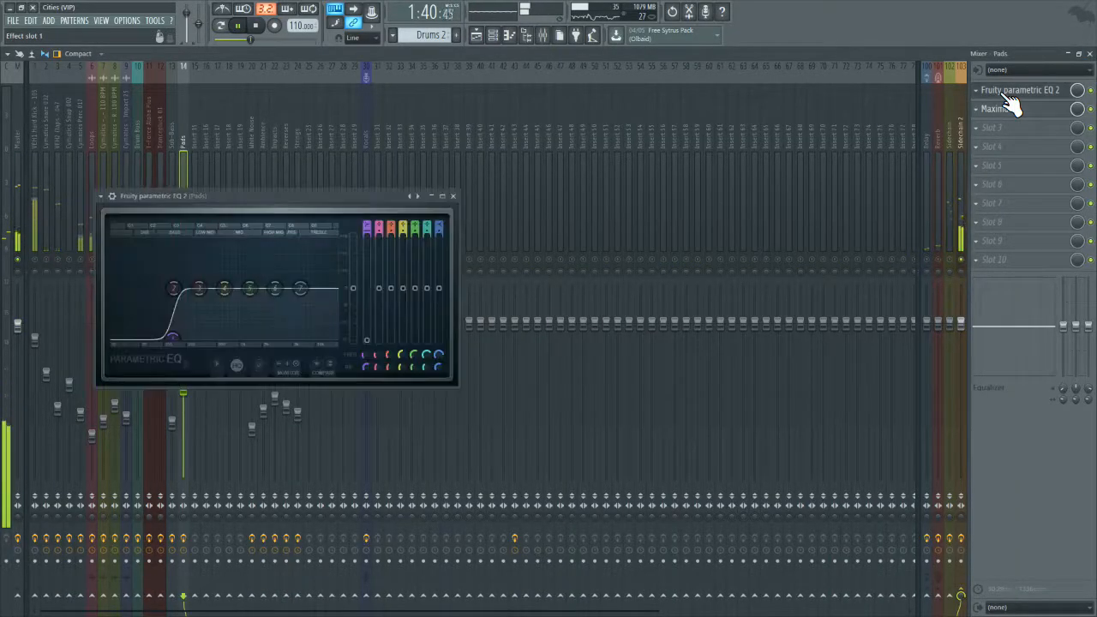
pyautogui.moveTo(306, 298); pyautogui.dragTo(252, 293)
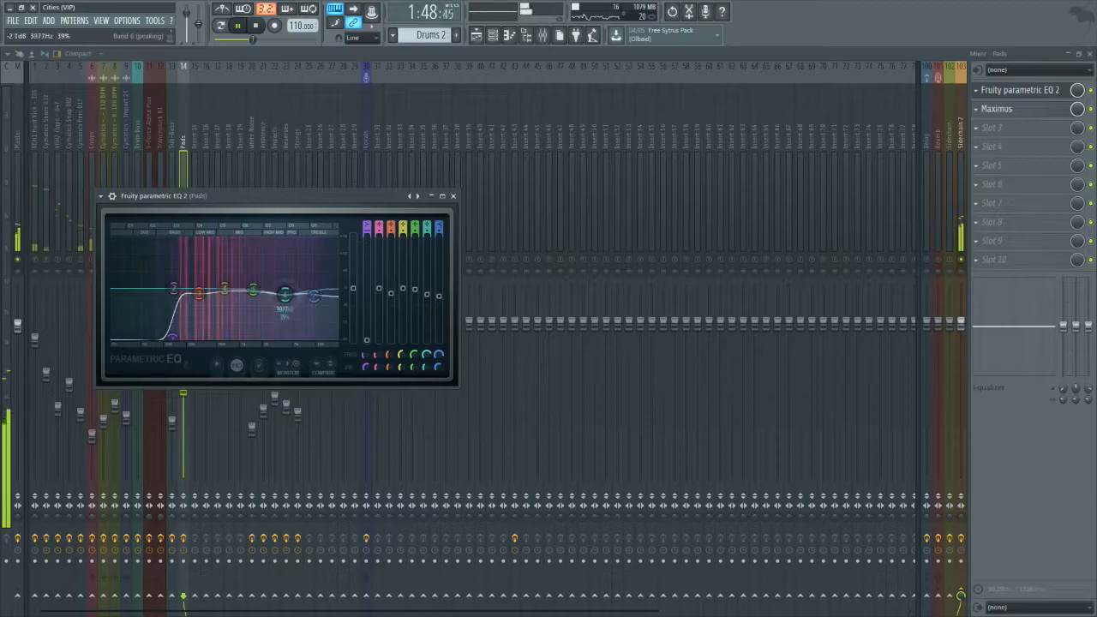
pyautogui.click(454, 197)
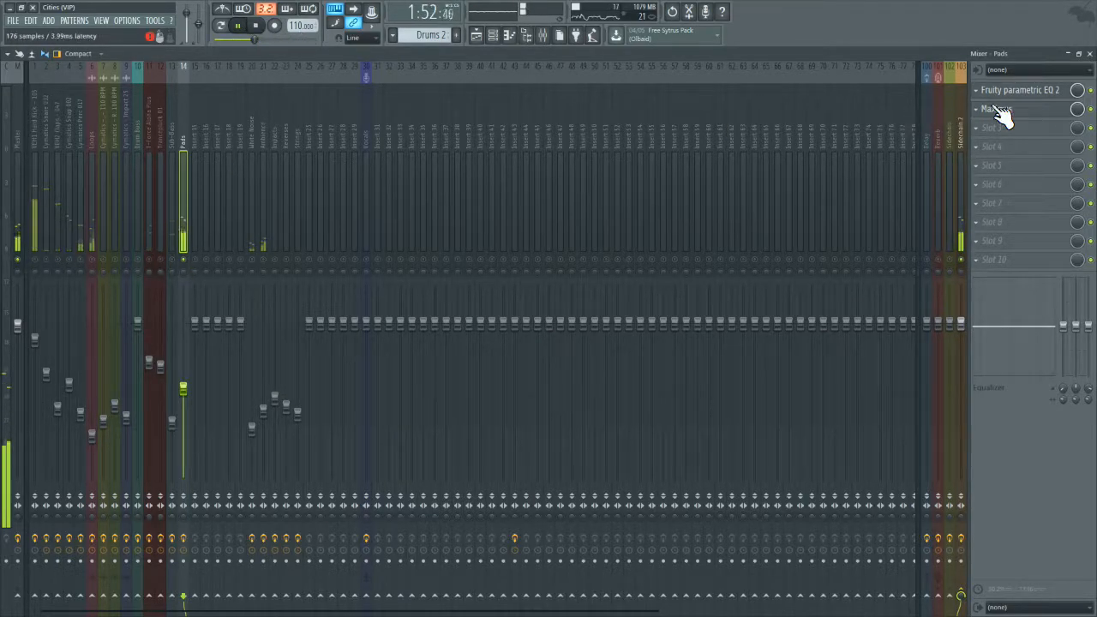
# Step: Lower the high shelf in the Pads track's Fruity parametric EQ 2, inspect the curve enlarged, and unsolo the track
pyautogui.click(1023, 90)
pyautogui.moveTo(317, 322); pyautogui.dragTo(347, 334)
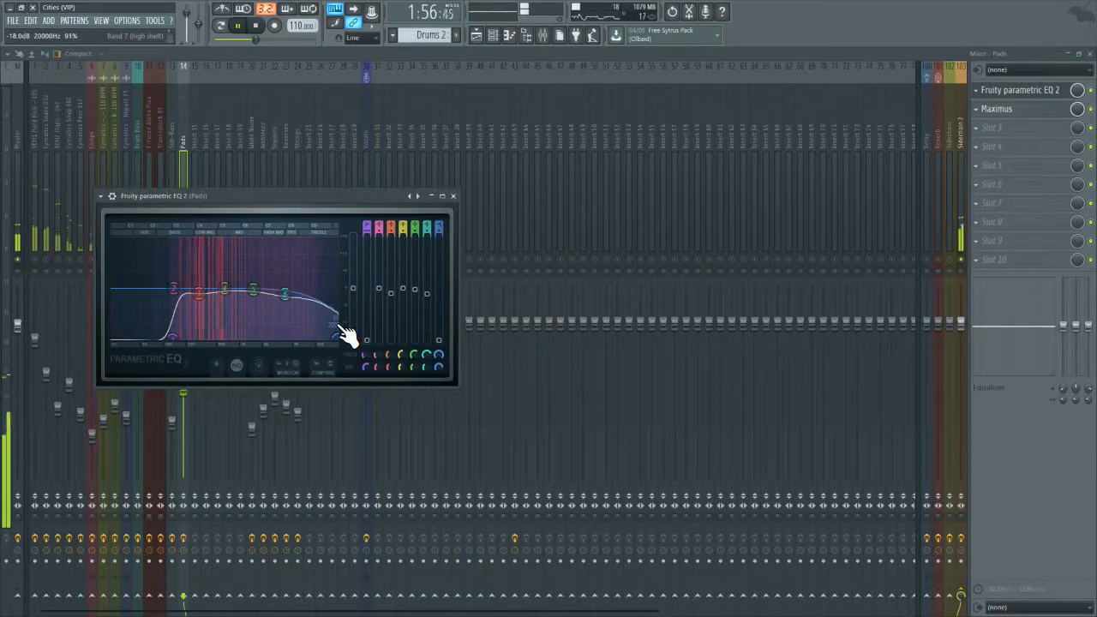
pyautogui.click(443, 197)
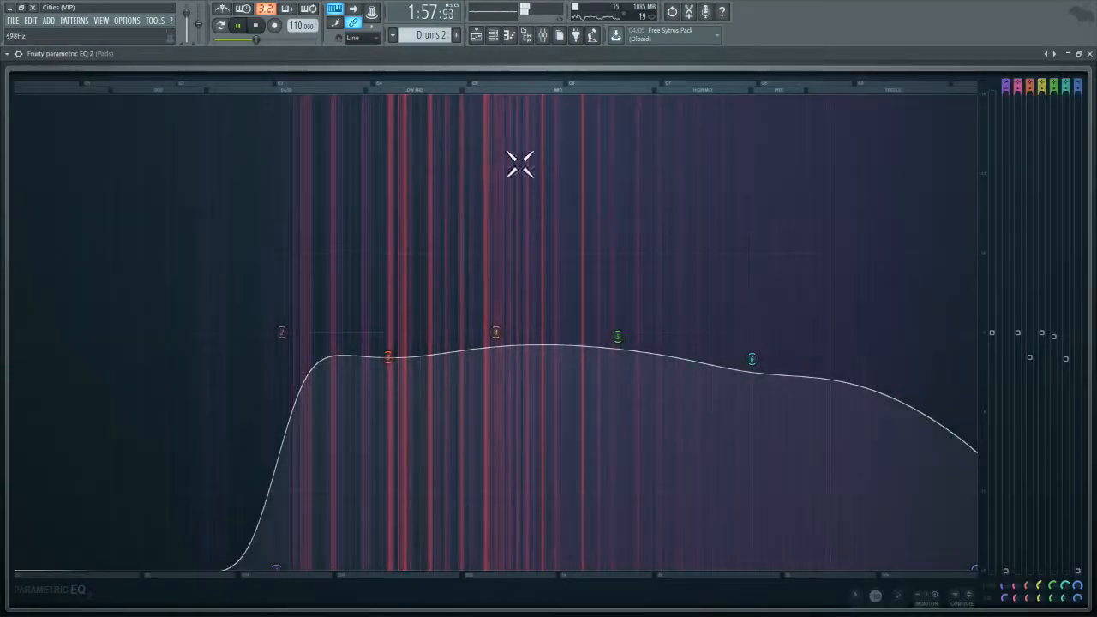
pyautogui.click(1089, 56)
pyautogui.rightClick(184, 260)
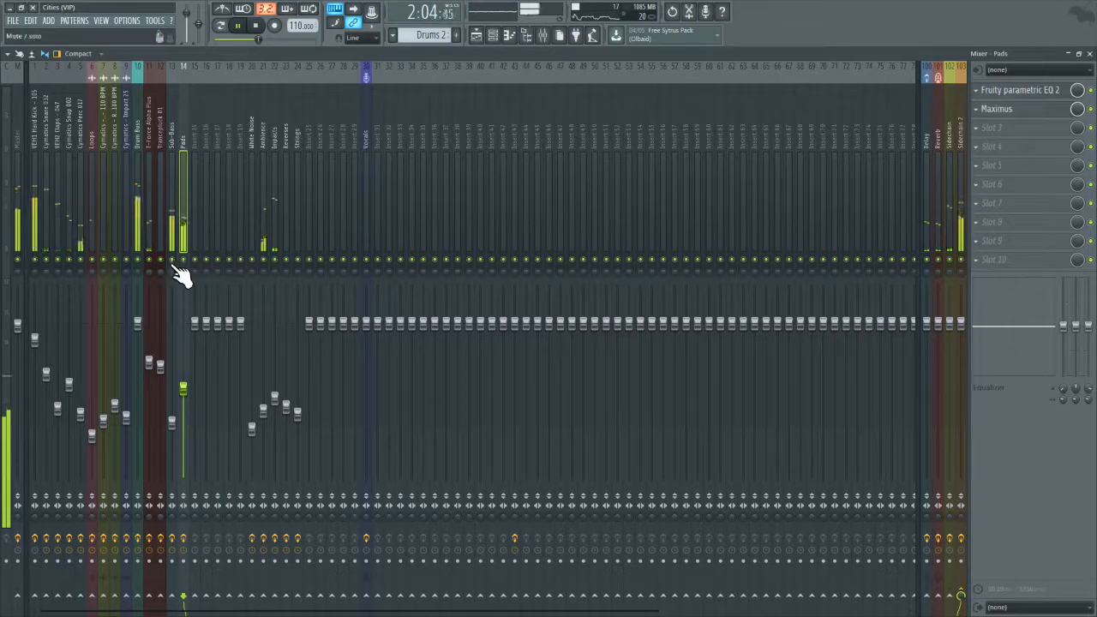
# Step: Restart playback, solo the VEH2 Claps track, and move band 6 of the Pads EQ up to about 7.8 kHz
pyautogui.click(240, 27)
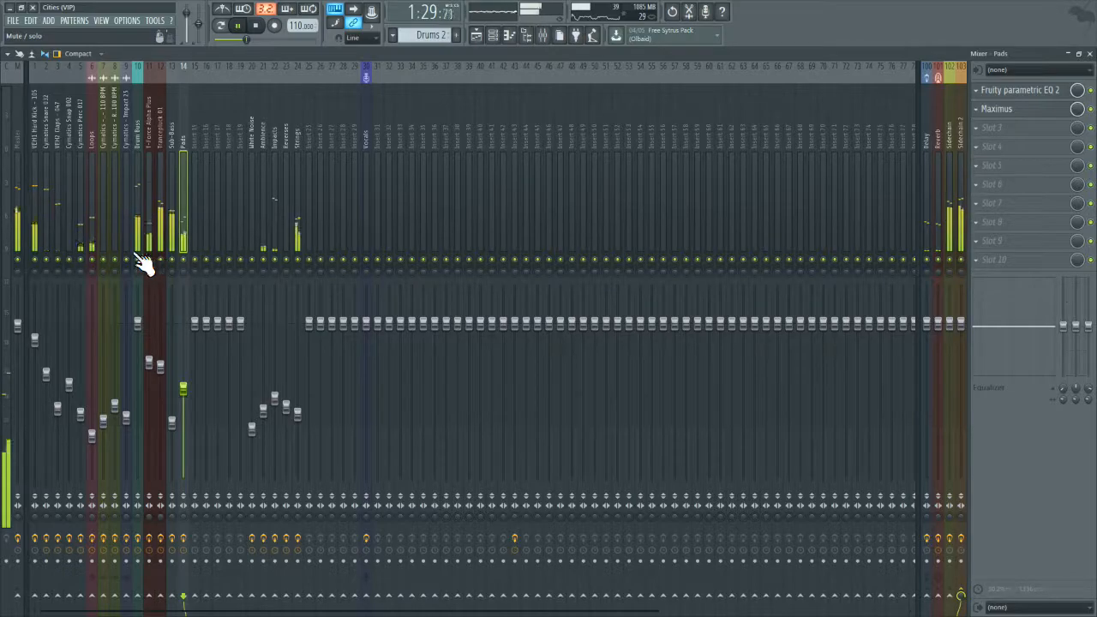
pyautogui.rightClick(64, 258)
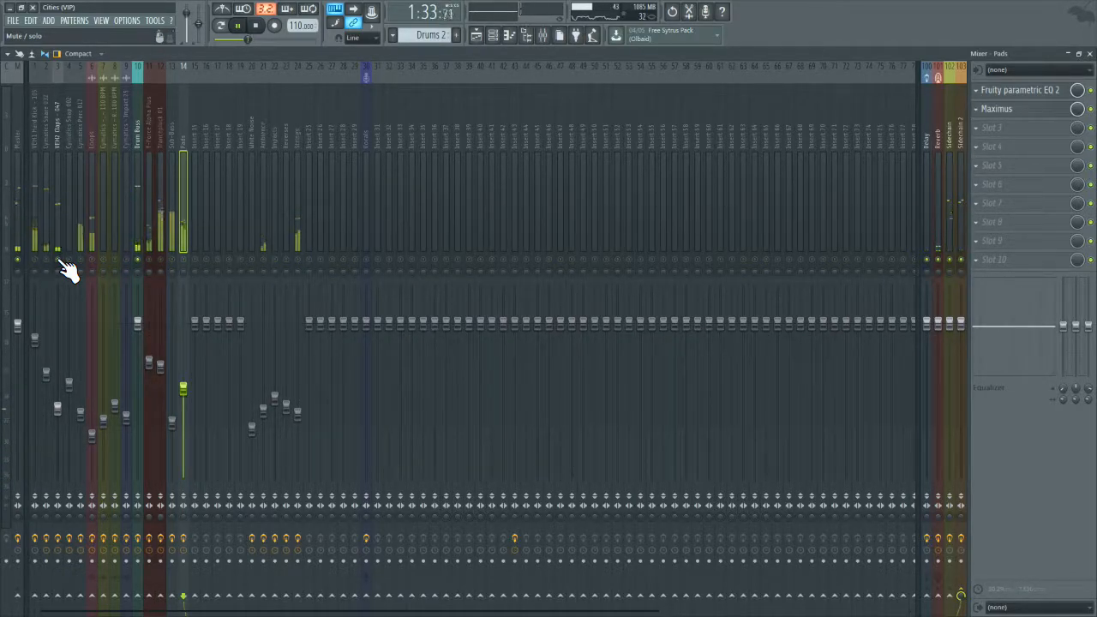
pyautogui.click(1011, 93)
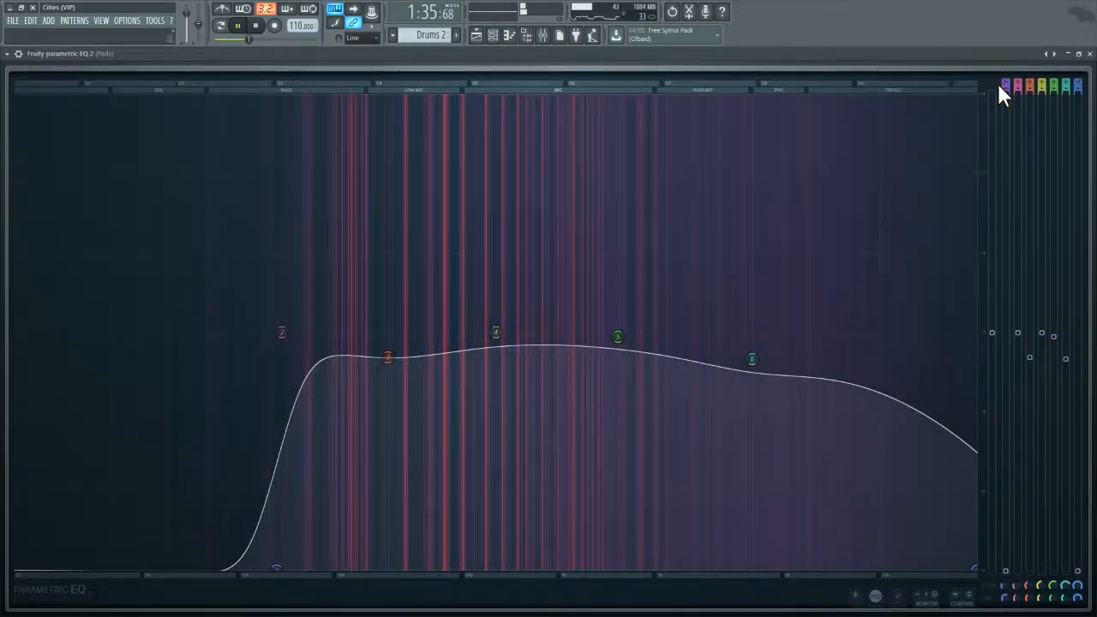
pyautogui.click(1091, 54)
pyautogui.click(1011, 90)
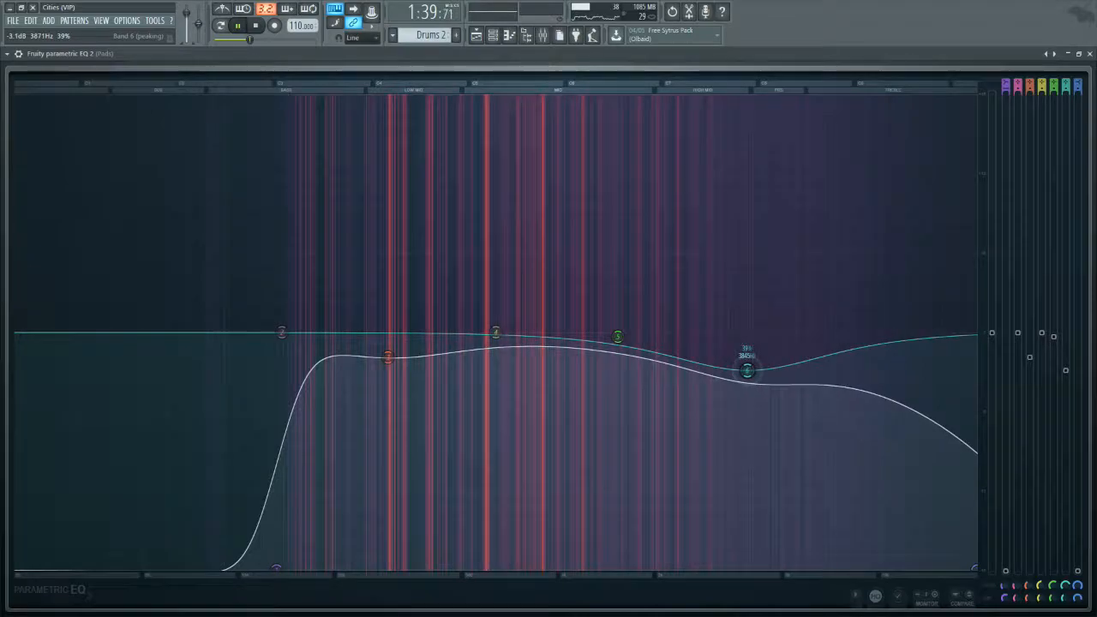
pyautogui.moveTo(751, 359); pyautogui.dragTo(844, 361)
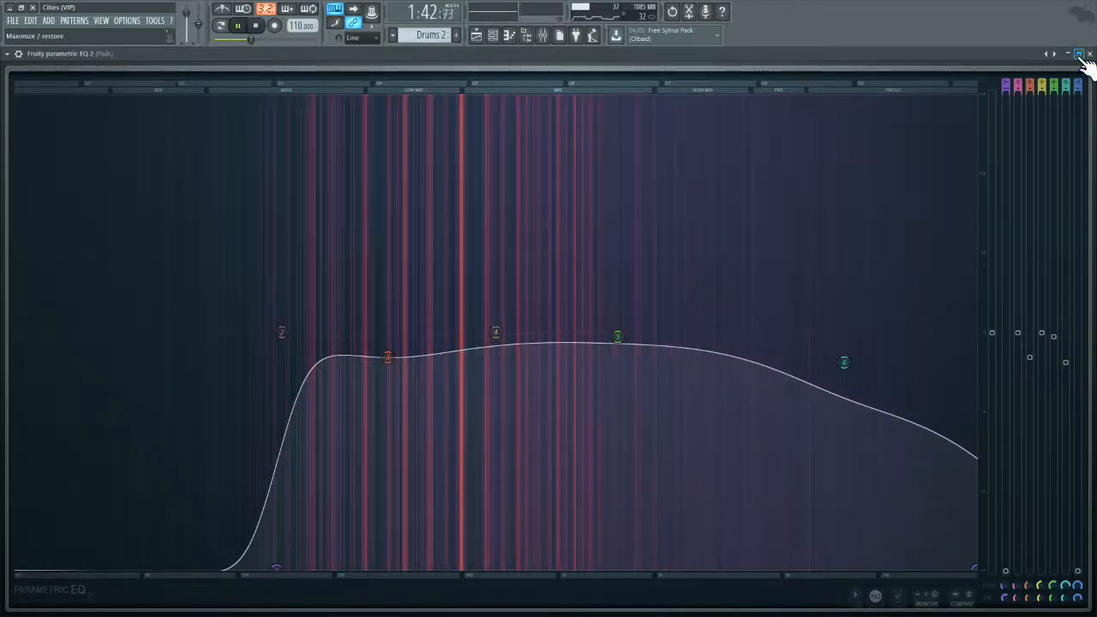
pyautogui.click(1079, 54)
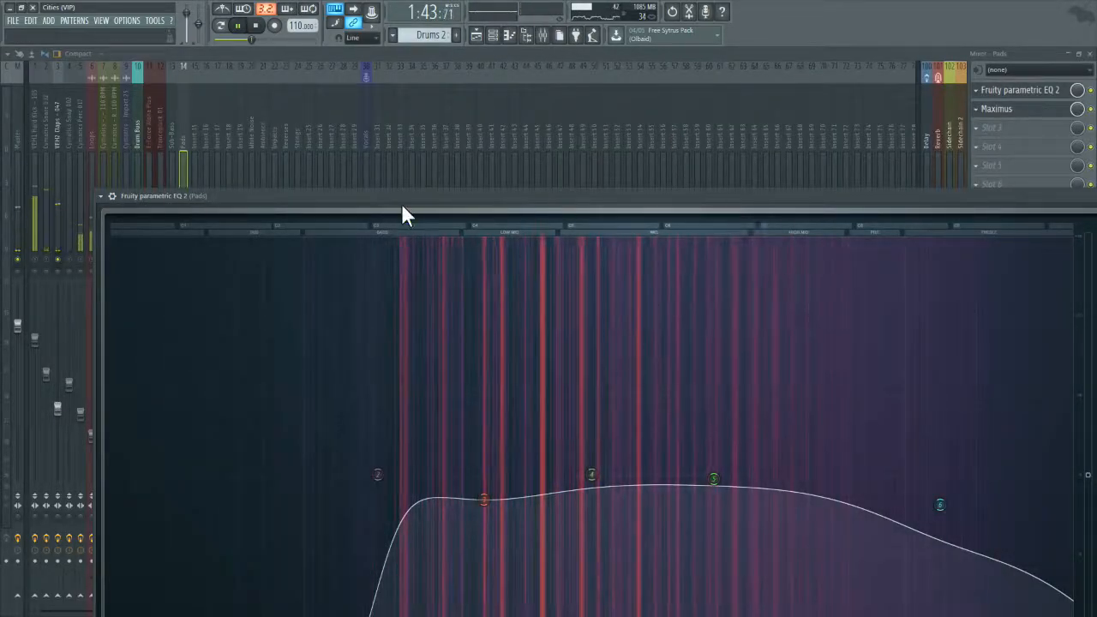
# Step: Shrink the Pads track's EQ window to a compact size, reposition it, and close the EQ and Maximus windows
pyautogui.moveTo(135, 213); pyautogui.dragTo(771, 380)
pyautogui.moveTo(906, 395); pyautogui.dragTo(513, 163)
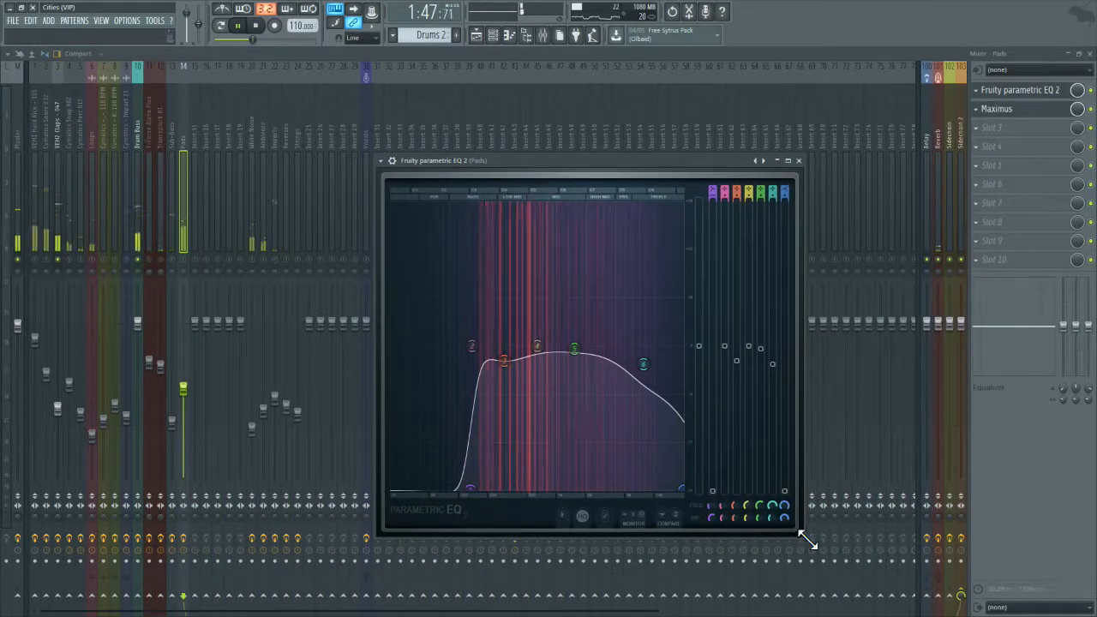
pyautogui.moveTo(803, 532); pyautogui.dragTo(881, 434)
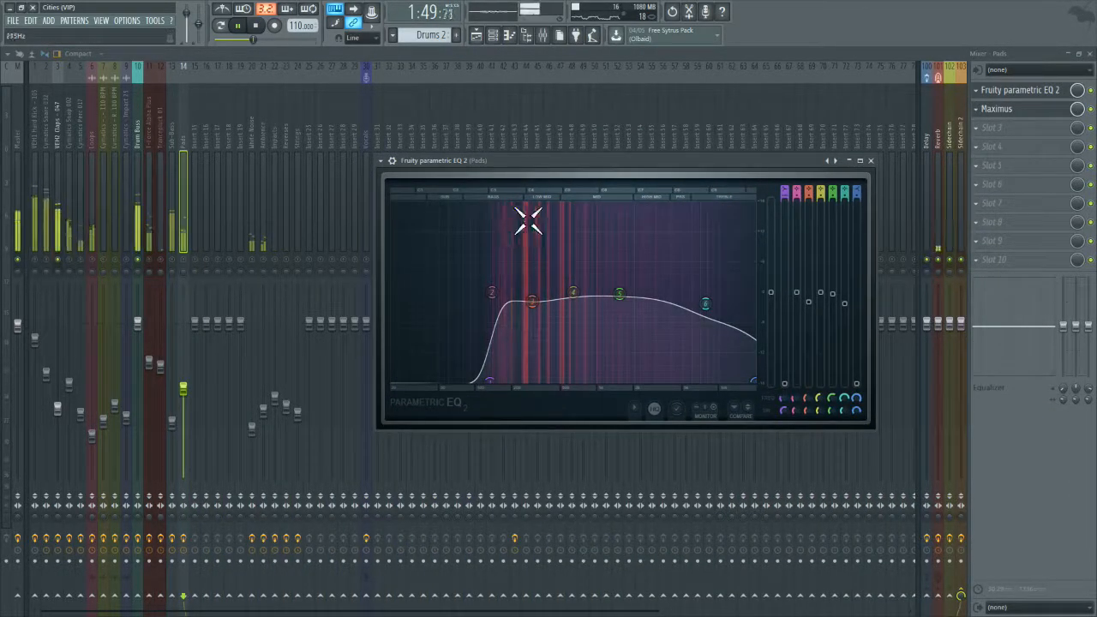
pyautogui.moveTo(620, 161); pyautogui.dragTo(523, 179)
pyautogui.click(775, 180)
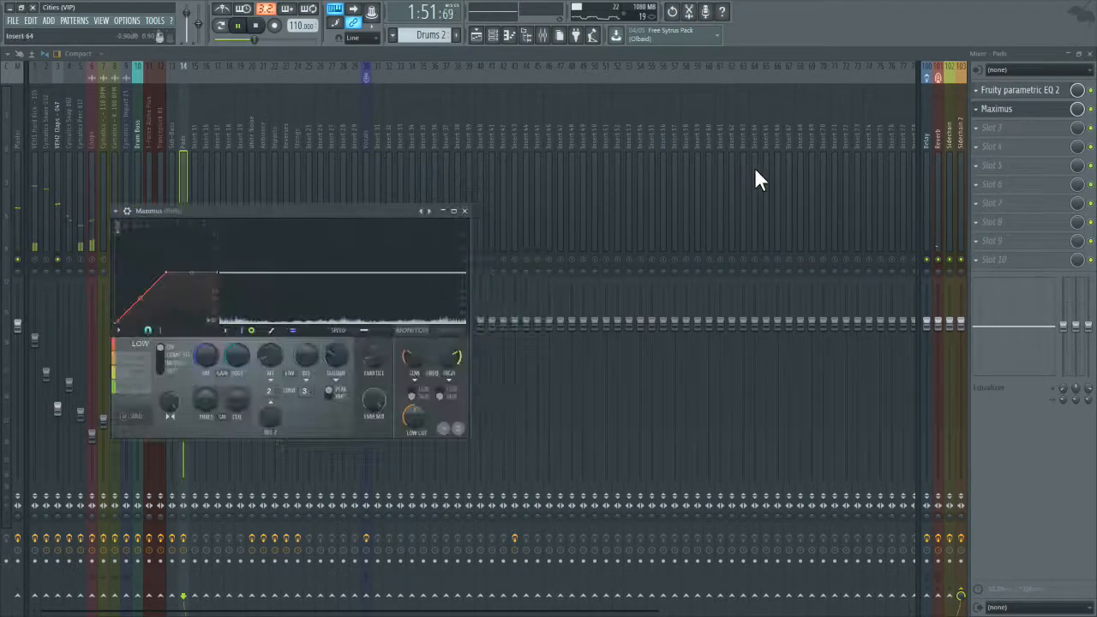
pyautogui.click(464, 211)
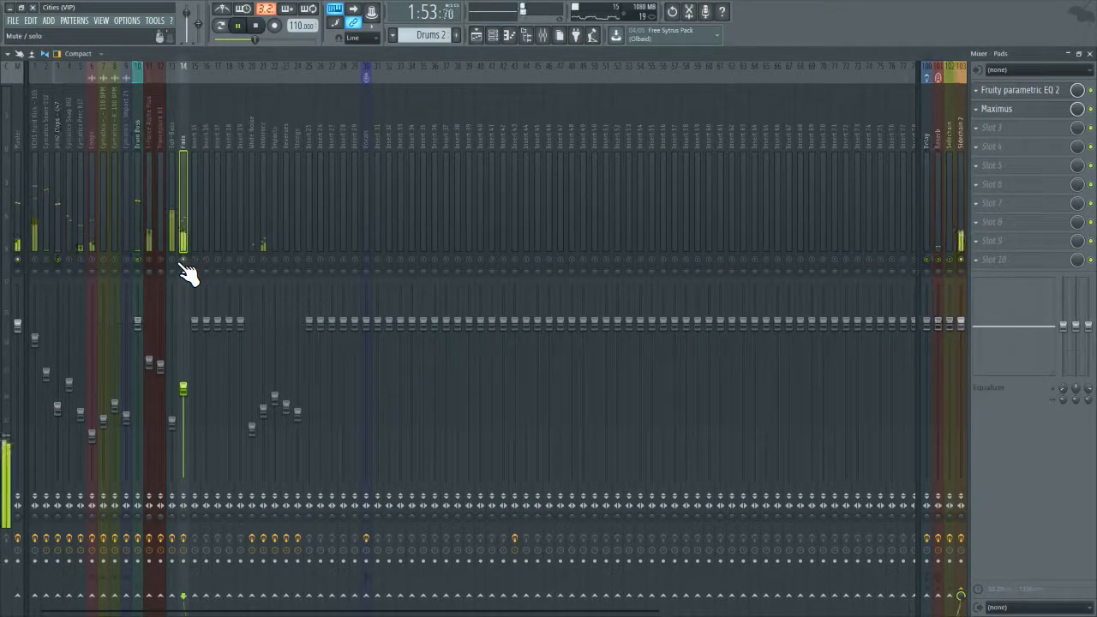
# Step: Play the arrangement from about bars 81, 97 and 109 to check its closing sections
pyautogui.click(1089, 53)
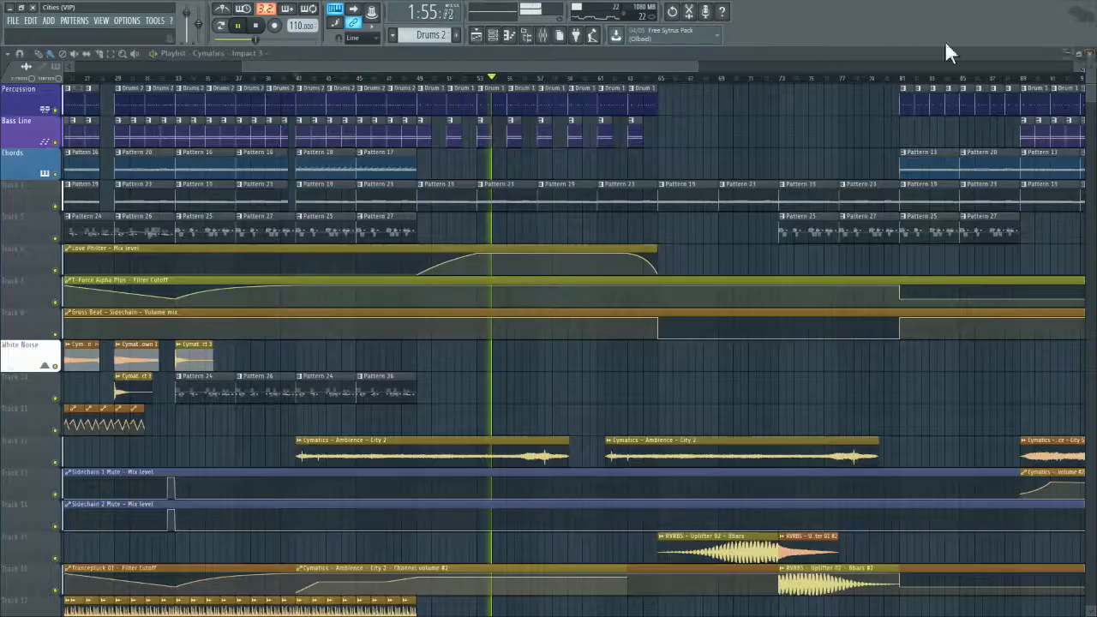
pyautogui.moveTo(692, 63); pyautogui.dragTo(878, 66)
pyautogui.click(656, 79)
pyautogui.moveTo(731, 66); pyautogui.dragTo(893, 66)
pyautogui.click(545, 37)
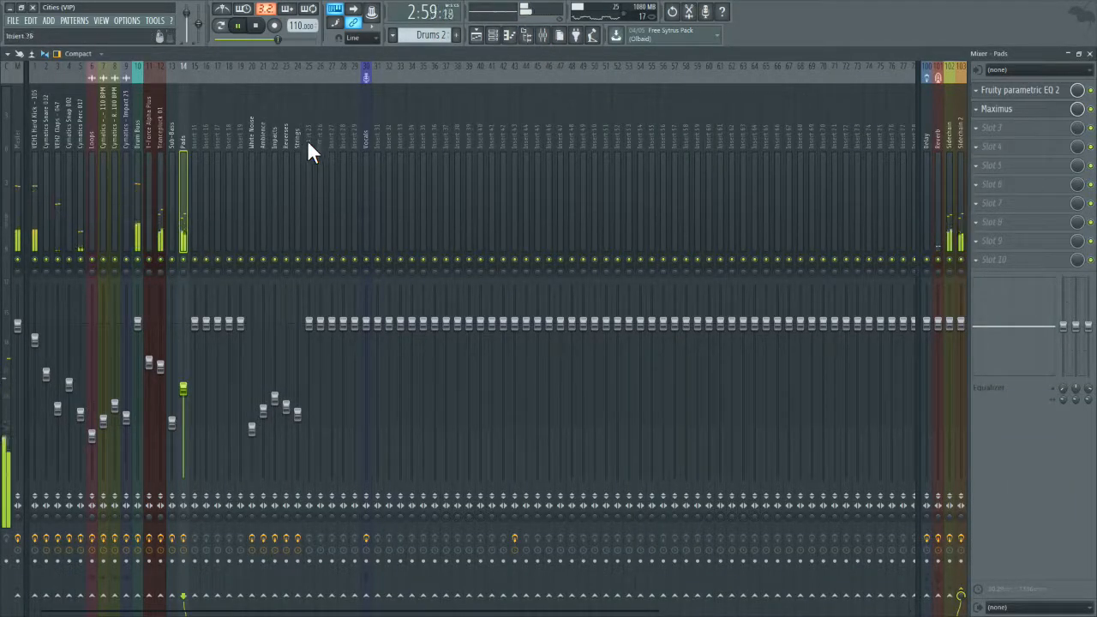
pyautogui.click(1090, 54)
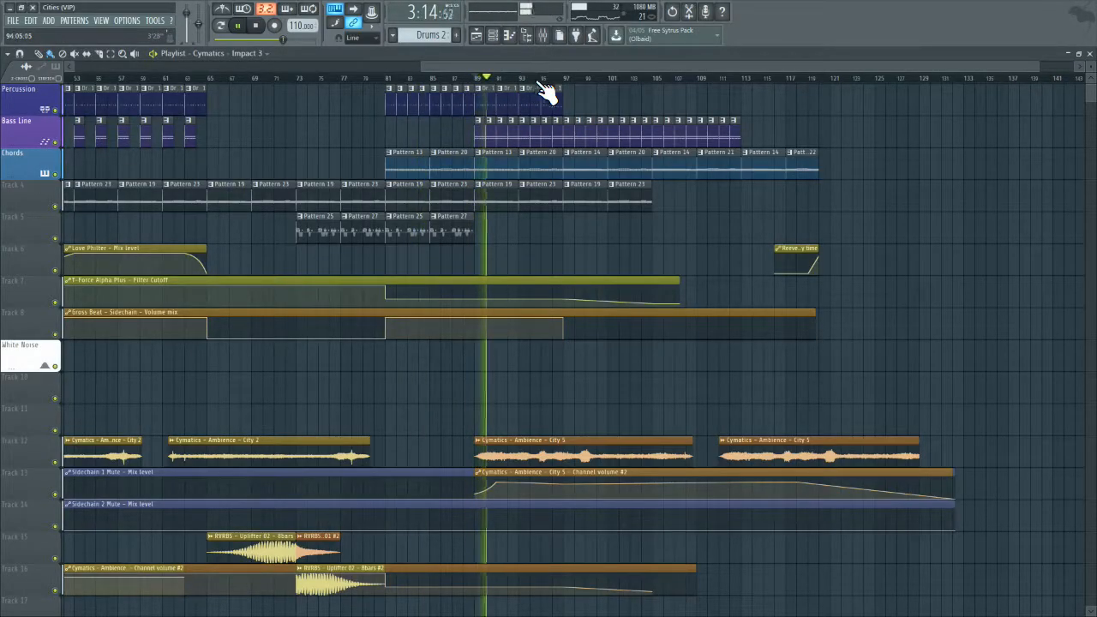
pyautogui.click(567, 86)
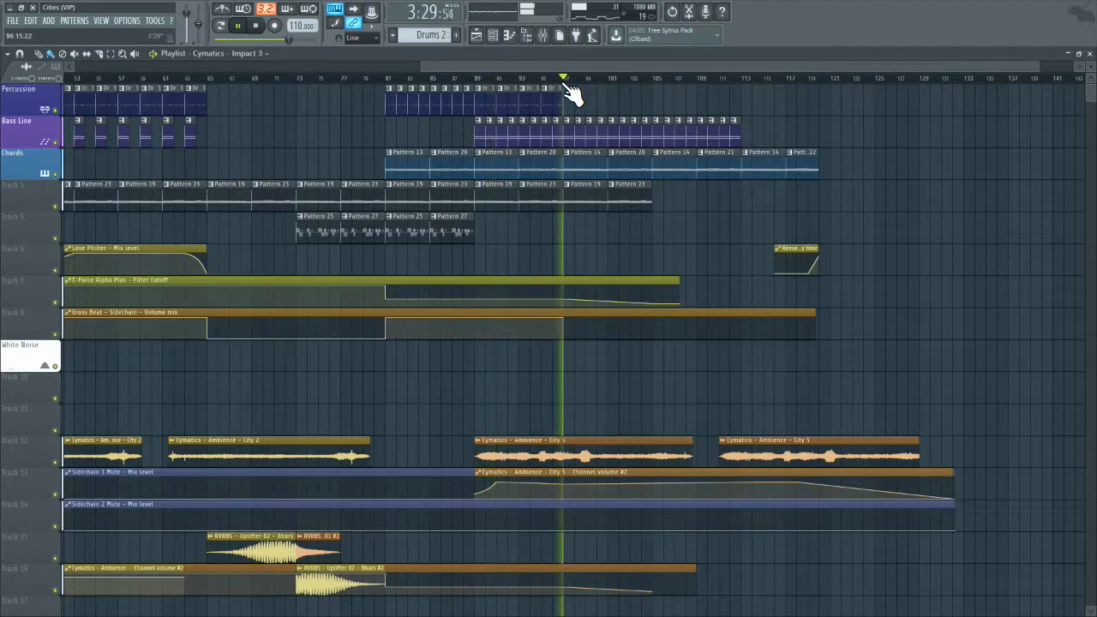
pyautogui.click(701, 86)
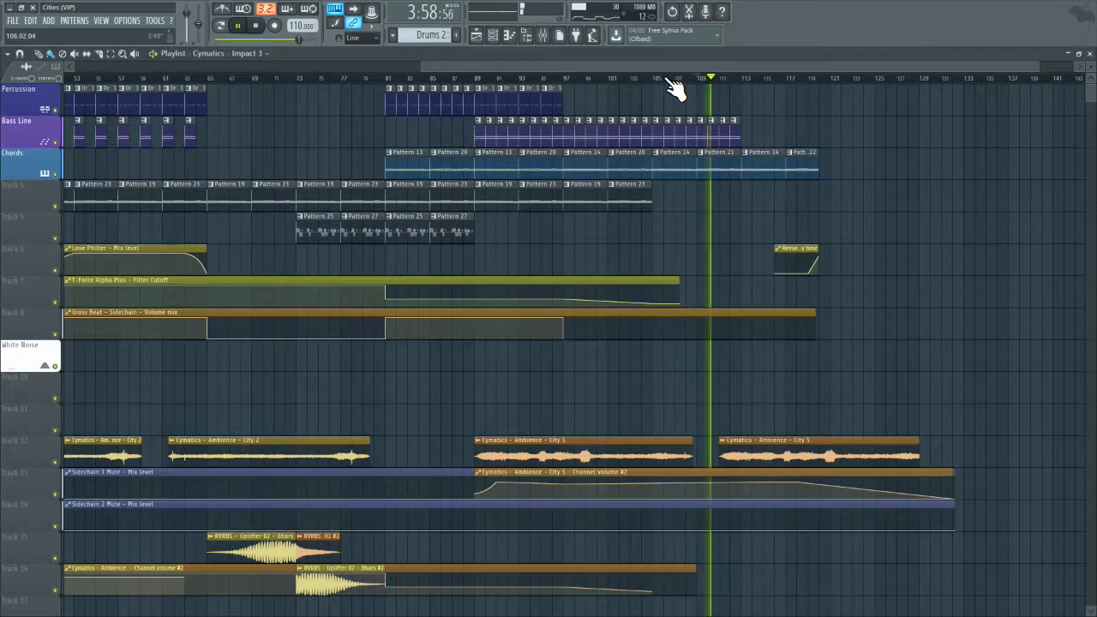
# Step: Make slight cuts to the mid and high bands in the Ambience track's Fruity parametric EQ 2, then close it
pyautogui.click(543, 37)
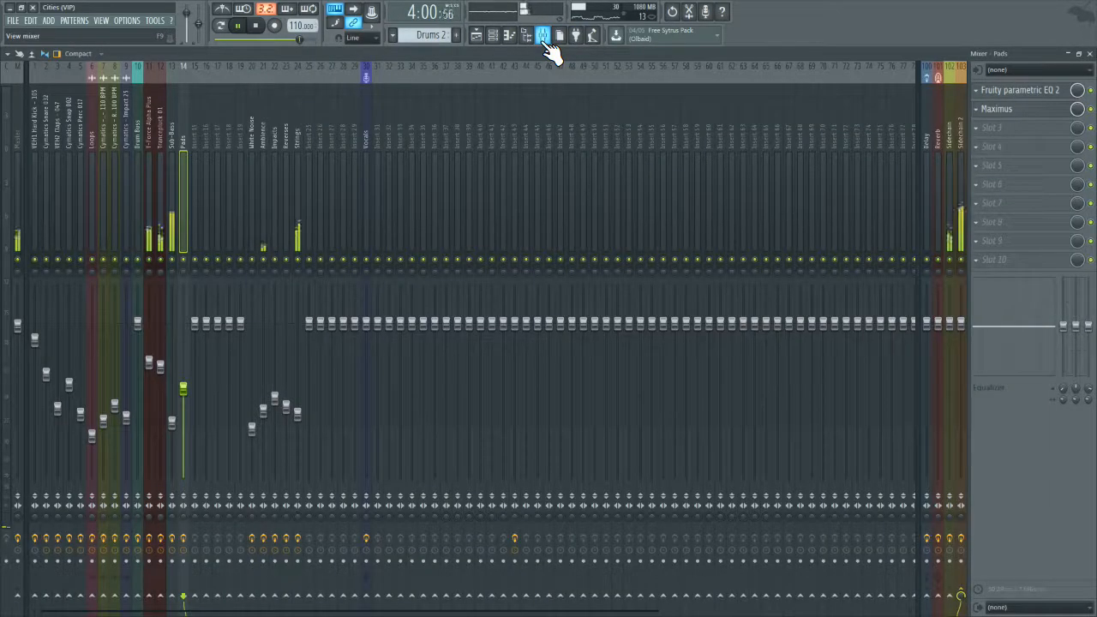
pyautogui.click(264, 230)
pyautogui.click(1016, 91)
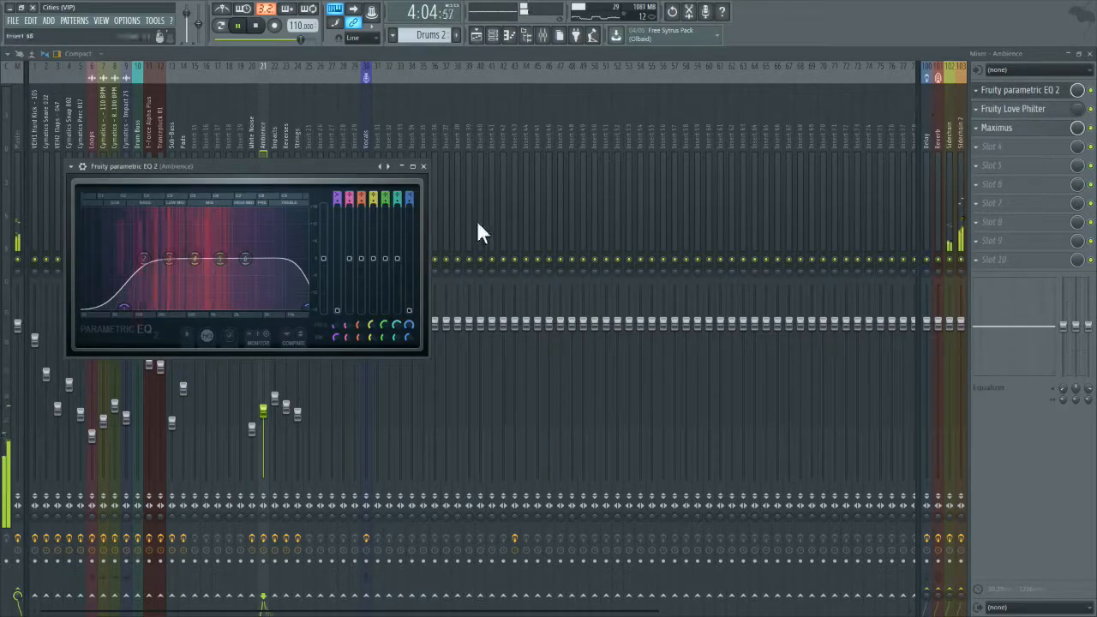
pyautogui.moveTo(258, 262); pyautogui.dragTo(254, 275)
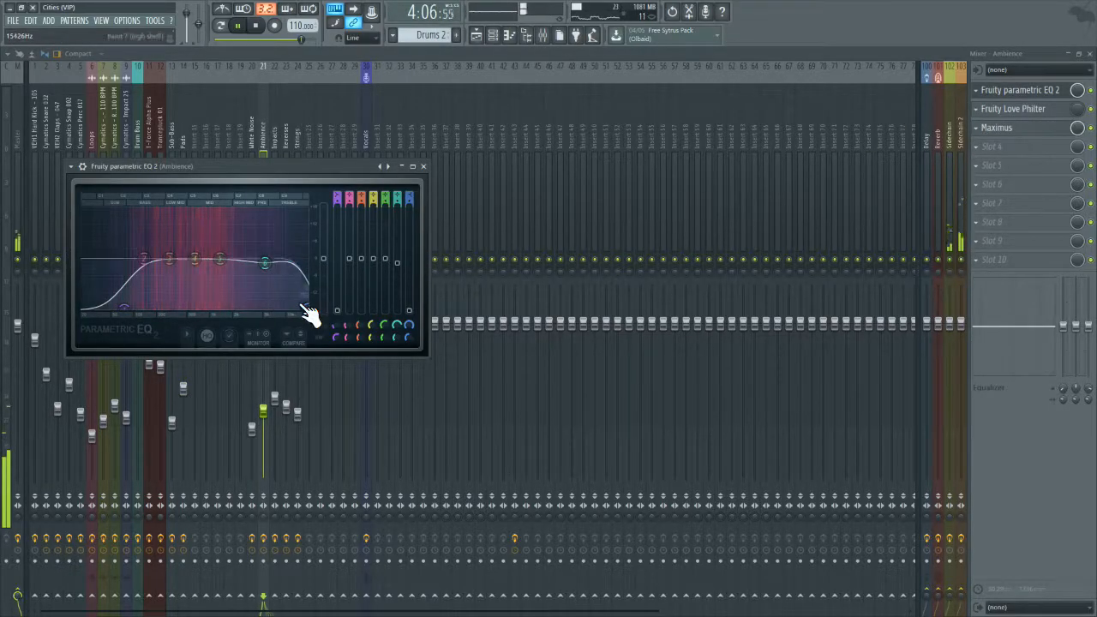
pyautogui.moveTo(220, 259)
pyautogui.mouseDown()
pyautogui.moveTo(169, 262)
pyautogui.moveTo(223, 265)
pyautogui.mouseUp()
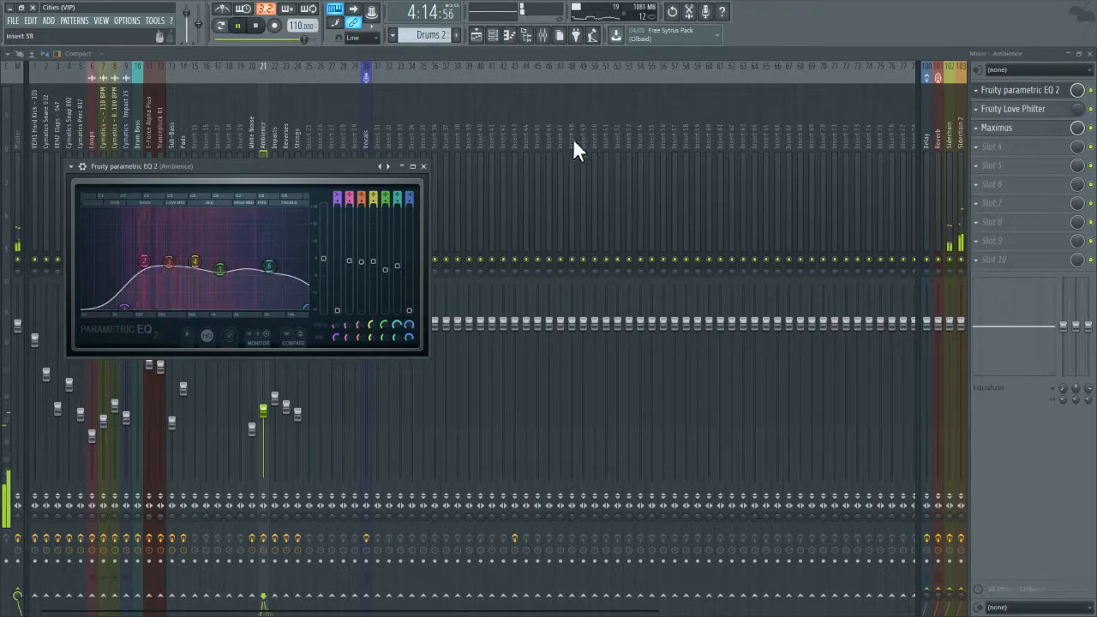
pyautogui.click(422, 166)
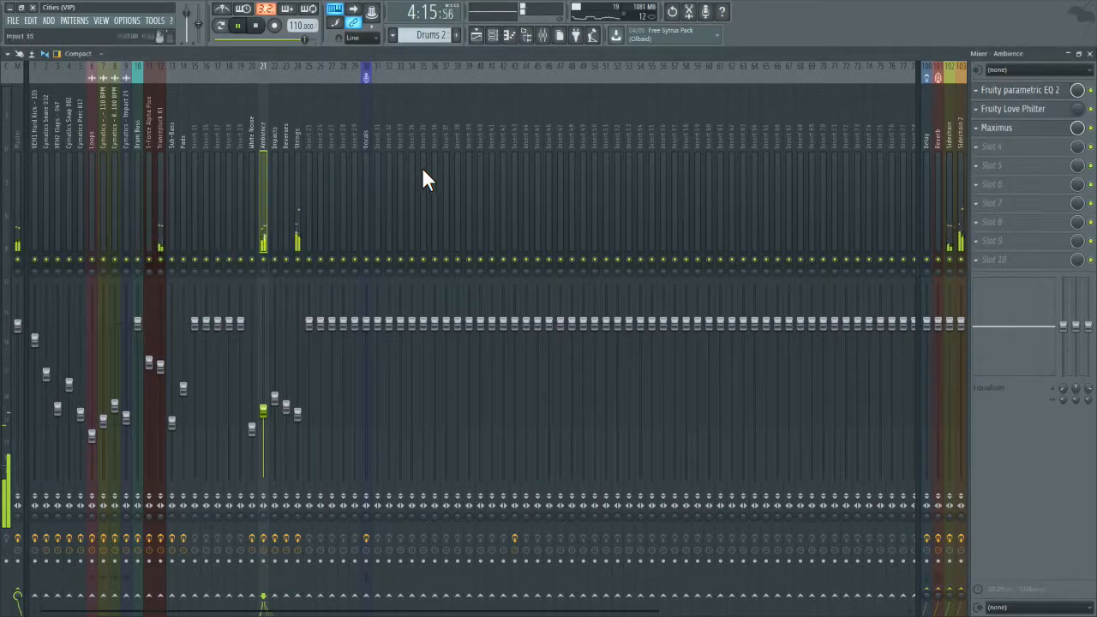
pyautogui.rightClick(264, 260)
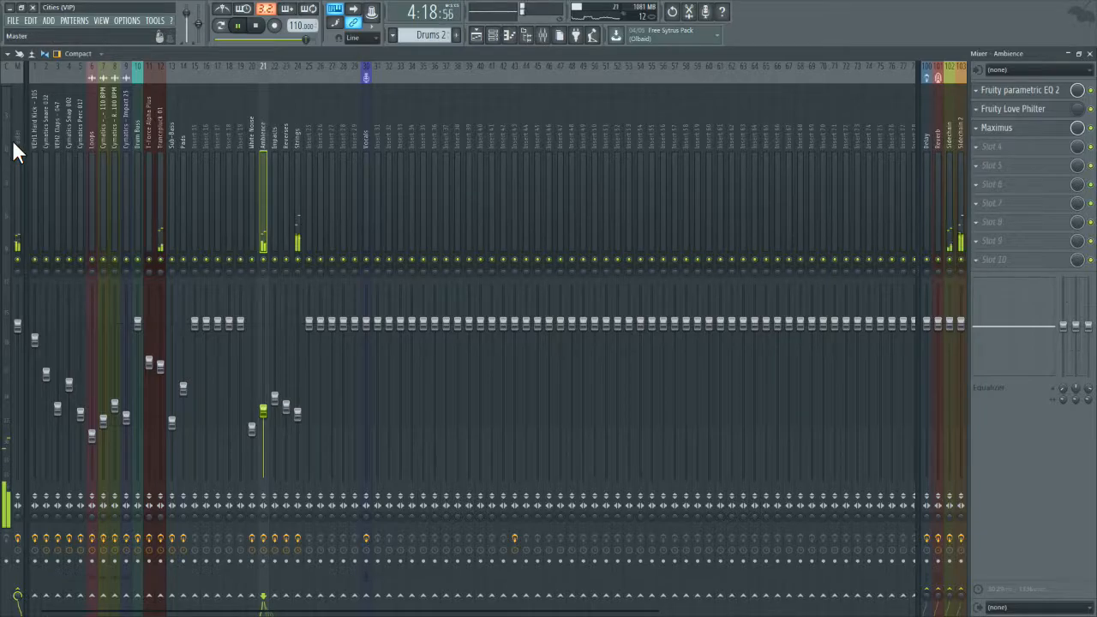
# Step: Reset the Master track's Fruity parametric EQ 2 to the Default preset, stop playback, and close the EQ
pyautogui.click(1004, 90)
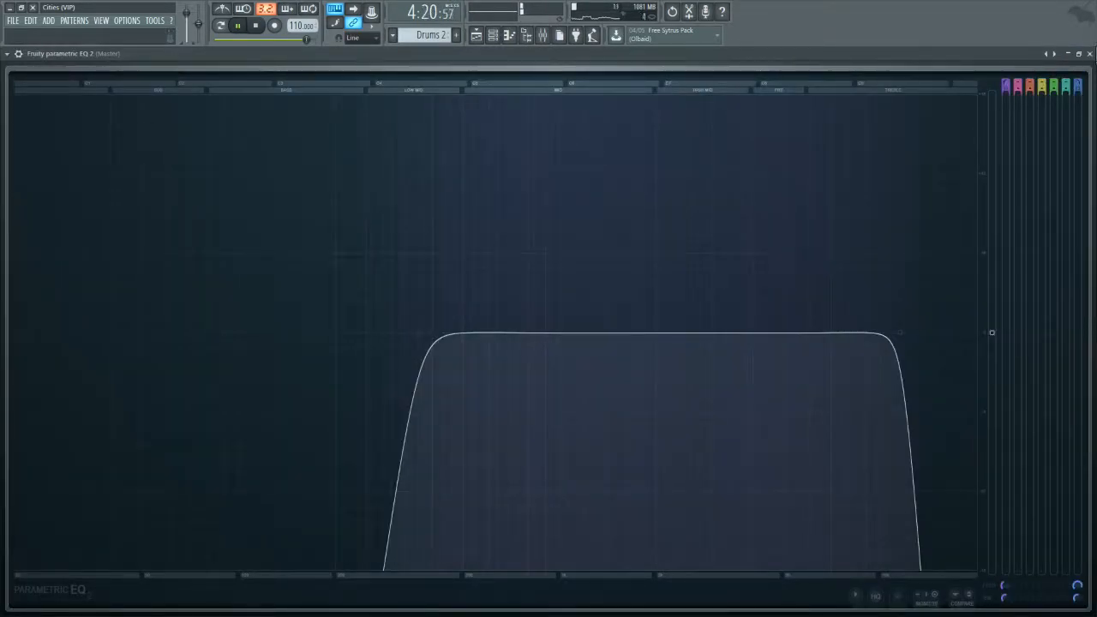
pyautogui.click(7, 53)
pyautogui.moveTo(23, 90)
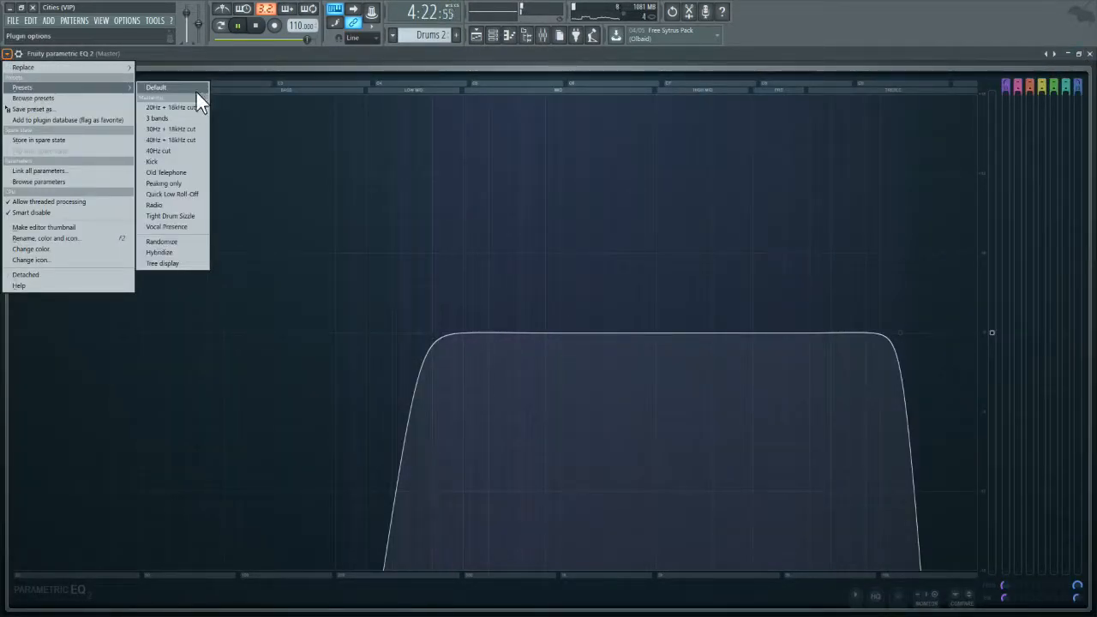
pyautogui.click(199, 87)
pyautogui.click(257, 26)
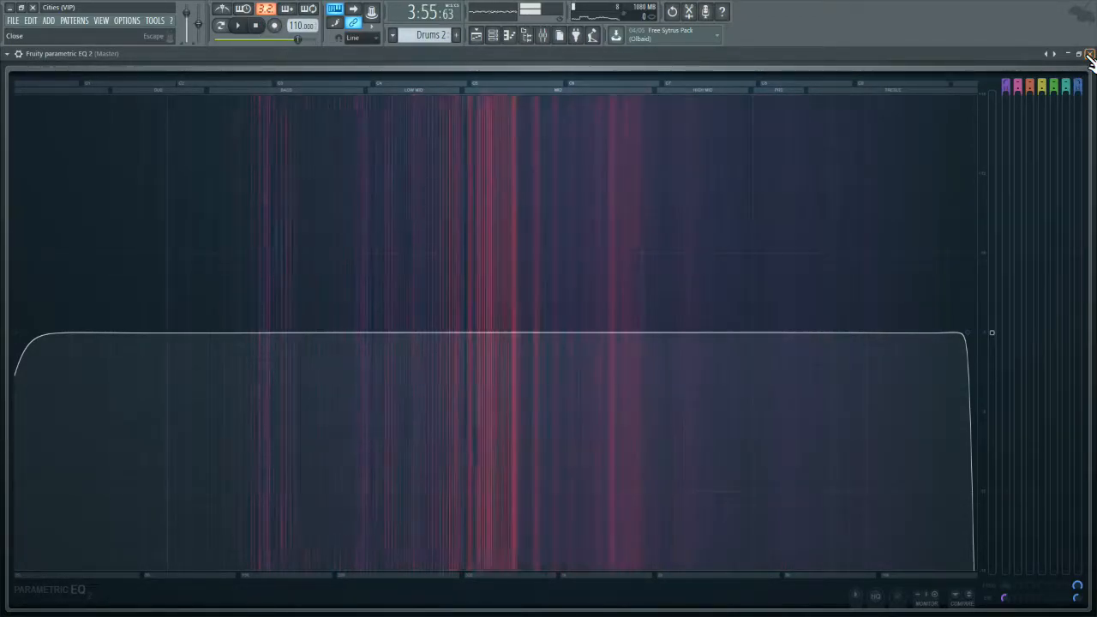
pyautogui.click(1089, 54)
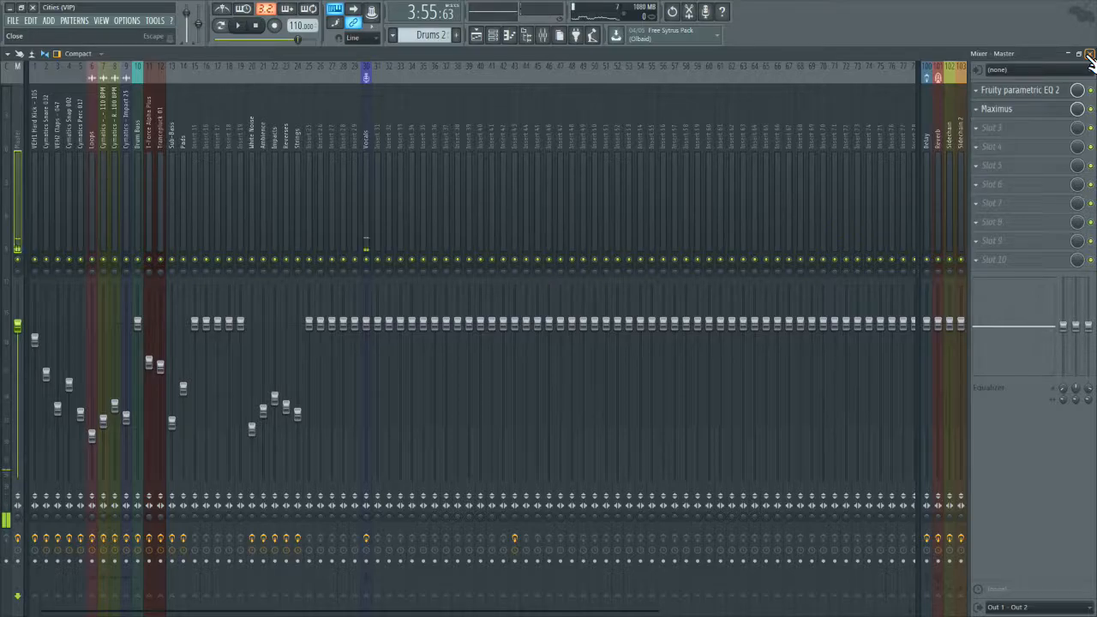
# Step: Look over the whole arrangement in the playlist and save the project
pyautogui.click(476, 36)
pyautogui.moveTo(426, 66); pyautogui.dragTo(206, 66)
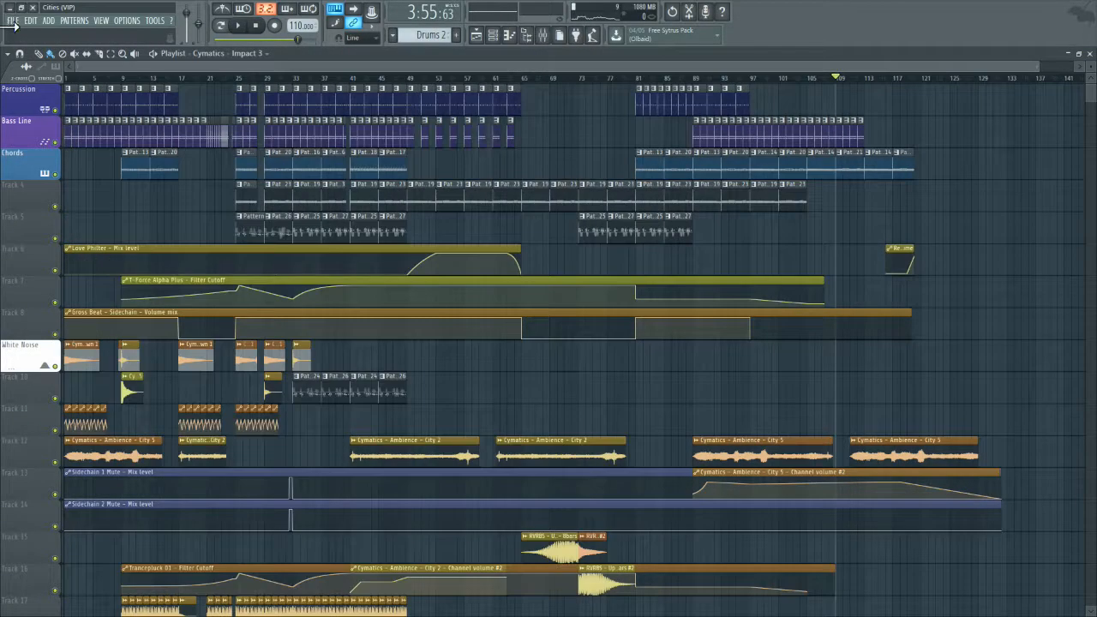
pyautogui.click(13, 20)
pyautogui.click(28, 70)
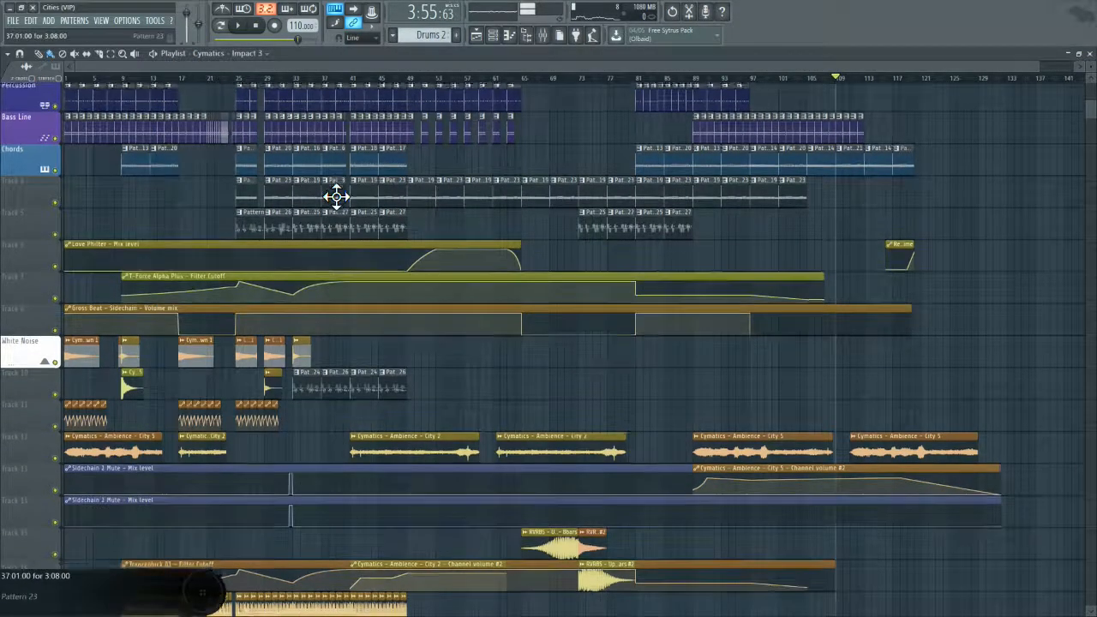
pyautogui.scroll(-15, 335, 196)
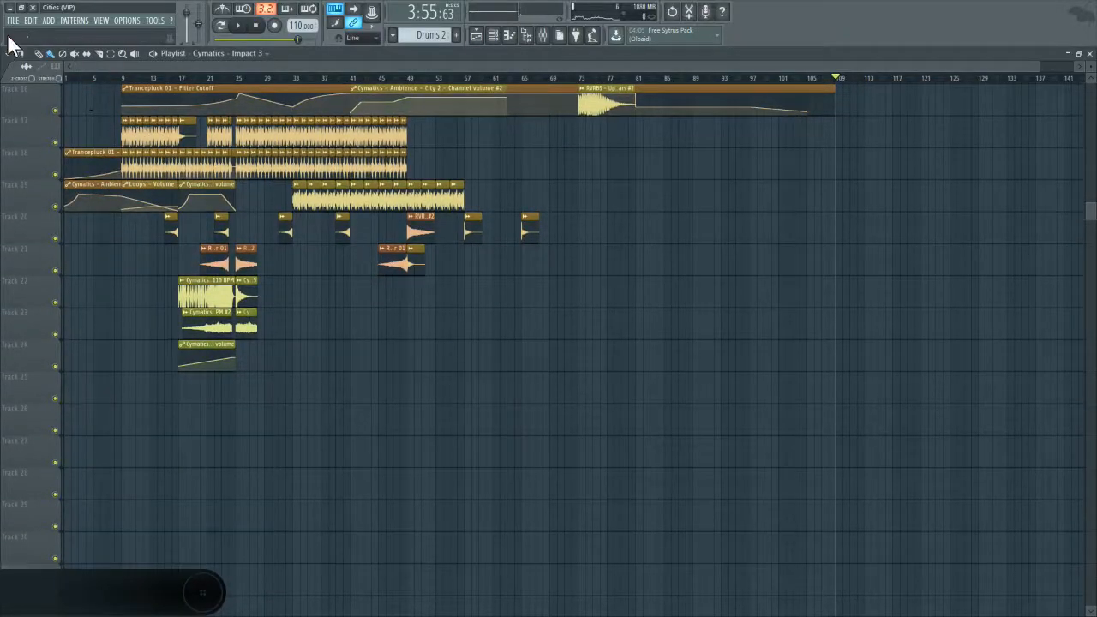
pyautogui.click(13, 20)
pyautogui.click(26, 68)
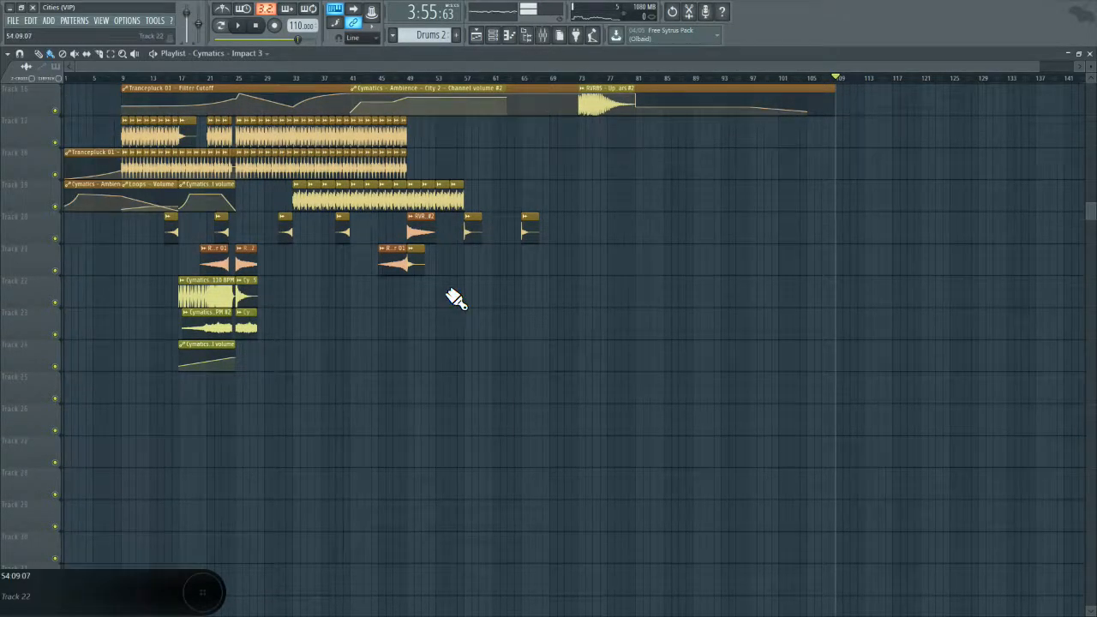
pyautogui.scroll(4, 398, 231)
pyautogui.scroll(3, 399, 232)
# Step: Return to the mixer and save the project once more
pyautogui.click(526, 35)
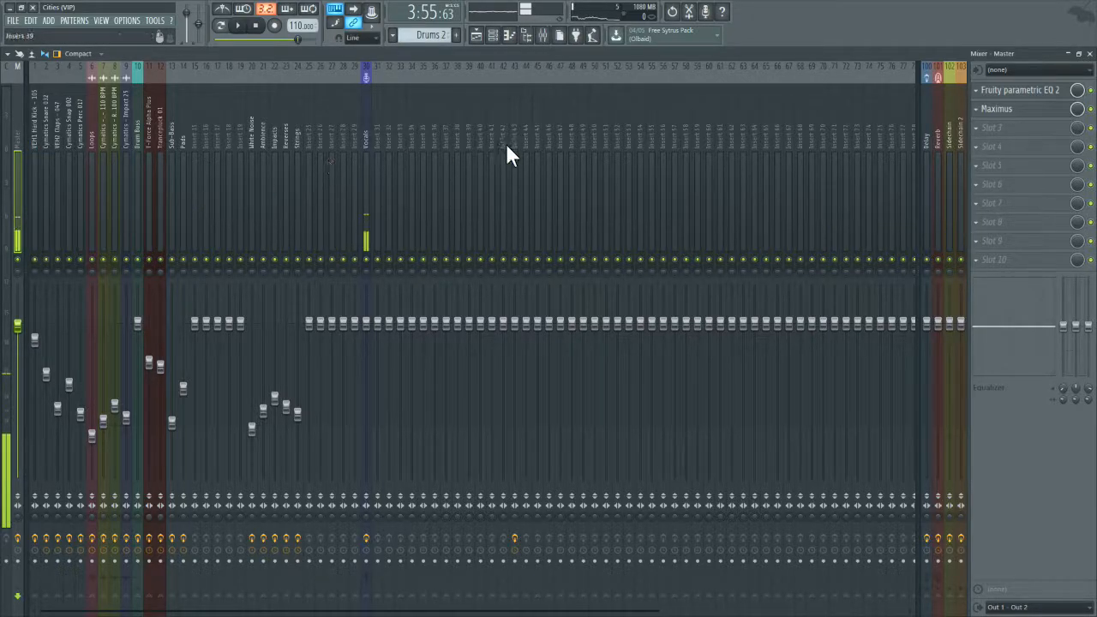
pyautogui.click(13, 20)
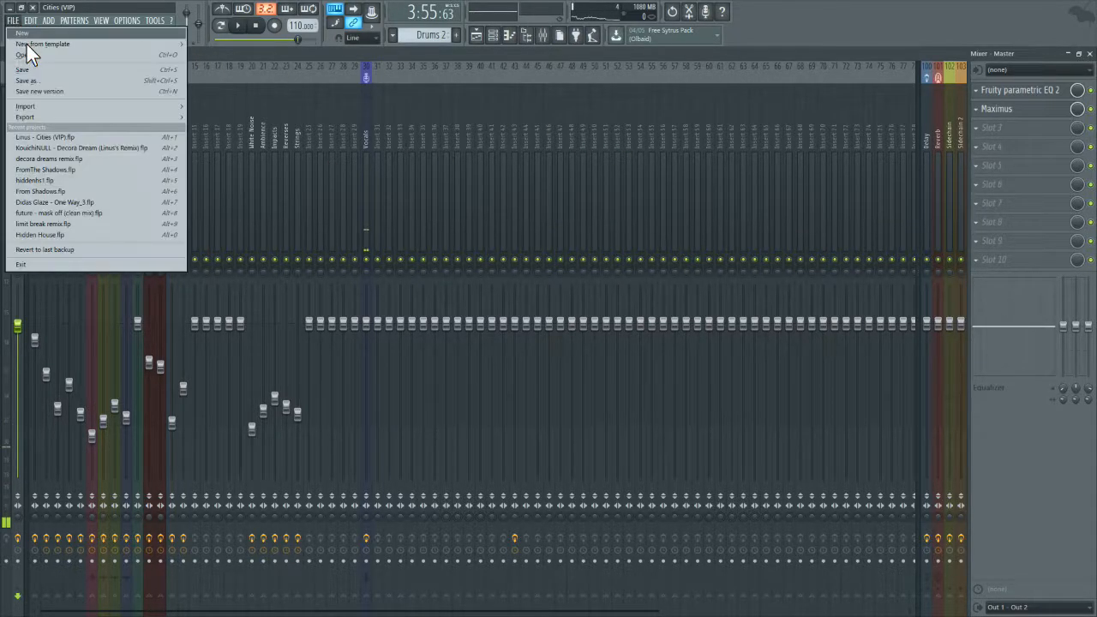
pyautogui.click(35, 69)
pyautogui.click(13, 20)
pyautogui.click(22, 69)
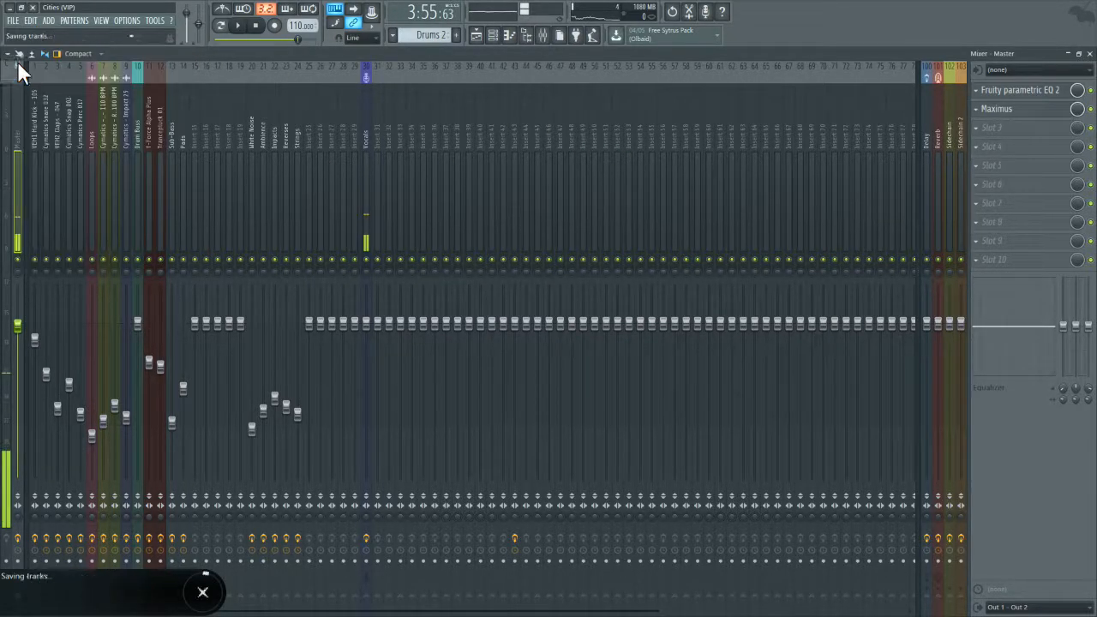
# Step: Save the project and check the curve of the Master track's Fruity parametric EQ 2
pyautogui.click(14, 20)
pyautogui.click(39, 66)
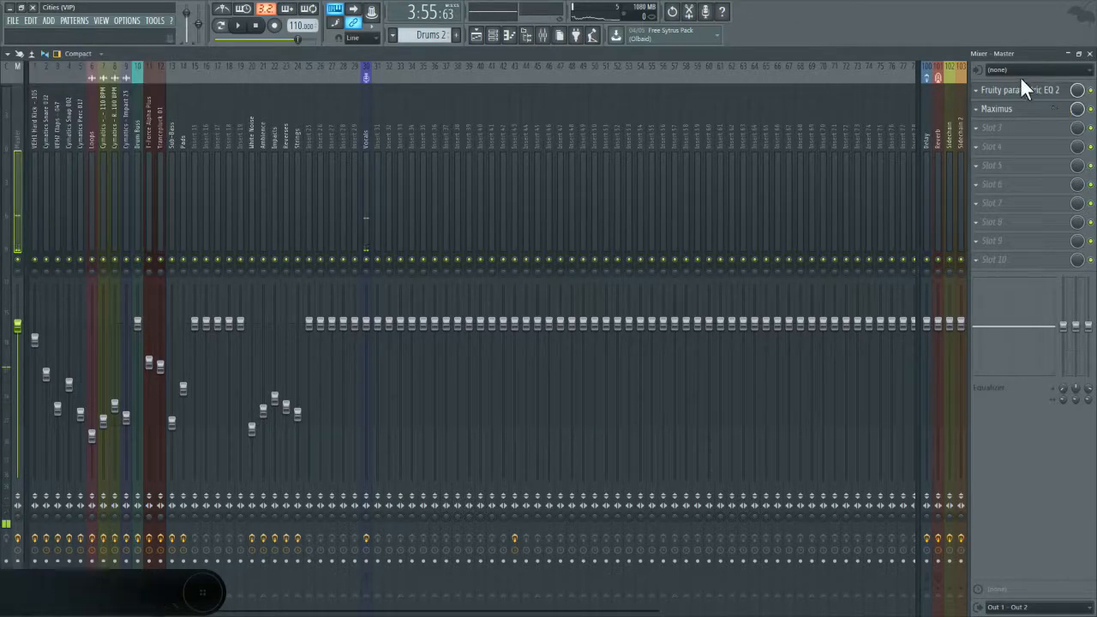
pyautogui.click(1019, 89)
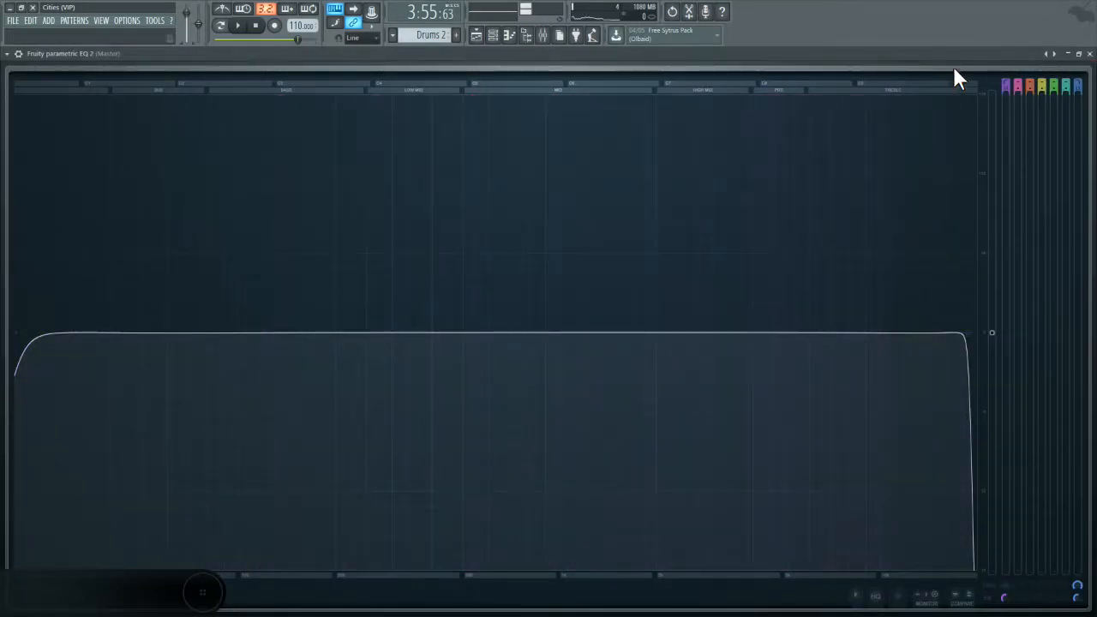
pyautogui.click(1089, 53)
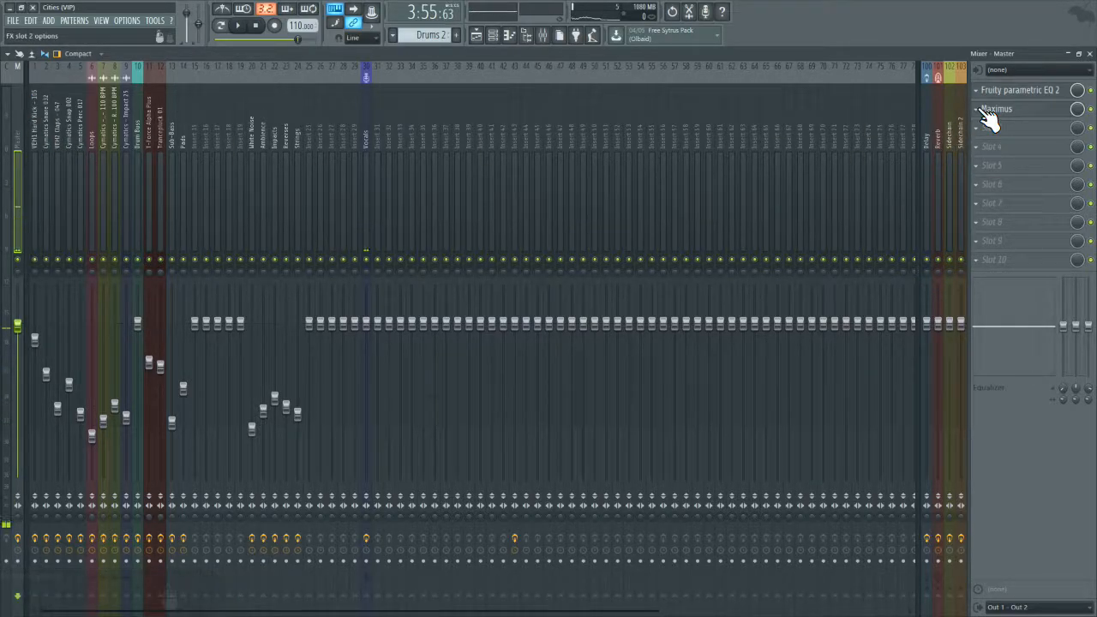
# Step: Check Maximus on the Master track and remove it from effect slot 2
pyautogui.click(1011, 112)
pyautogui.click(1012, 112)
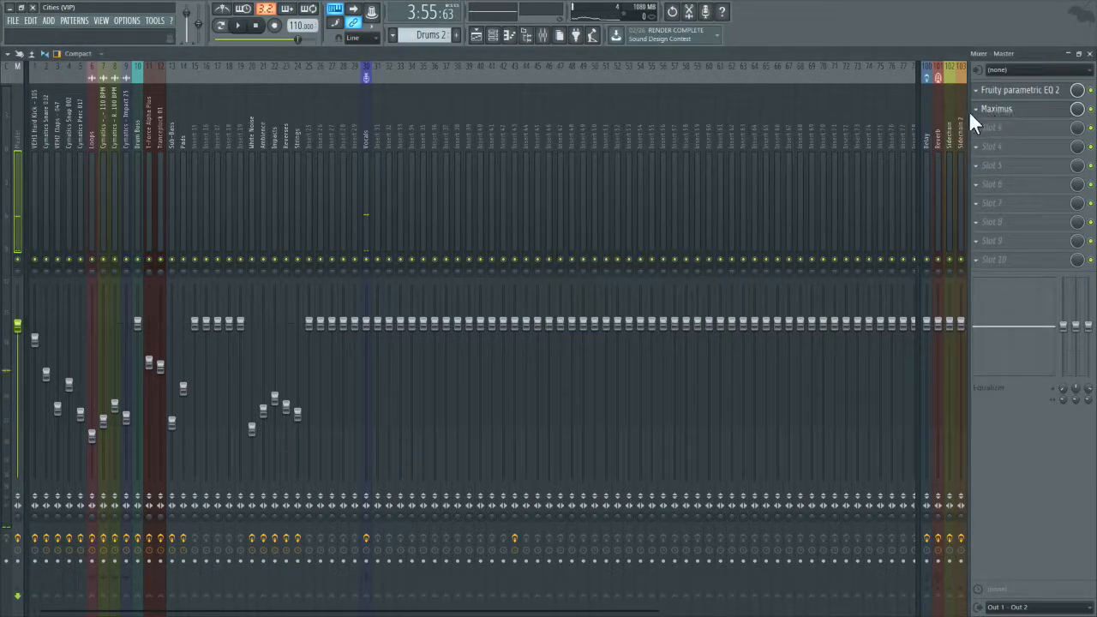
pyautogui.click(976, 109)
pyautogui.moveTo(985, 123)
pyautogui.click(828, 31)
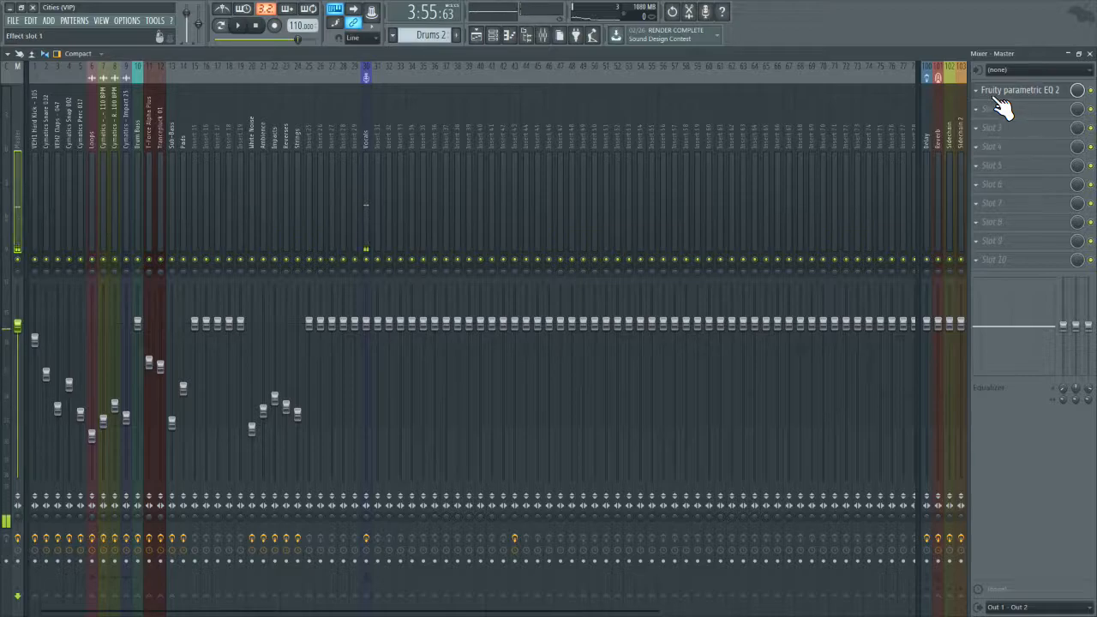
# Step: Move the Master's Fruity parametric EQ 2 to slot 2, load Fruity Love Philter in slot 1, and turn its mix level down
pyautogui.click(990, 92)
pyautogui.click(1089, 53)
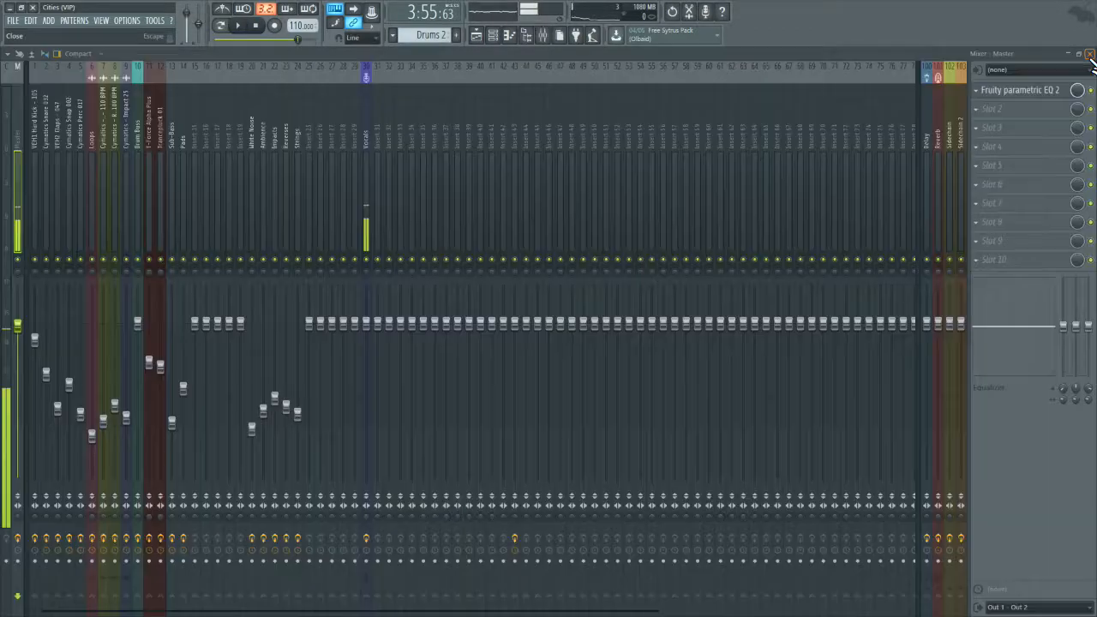
pyautogui.rightClick(999, 92)
pyautogui.click(994, 276)
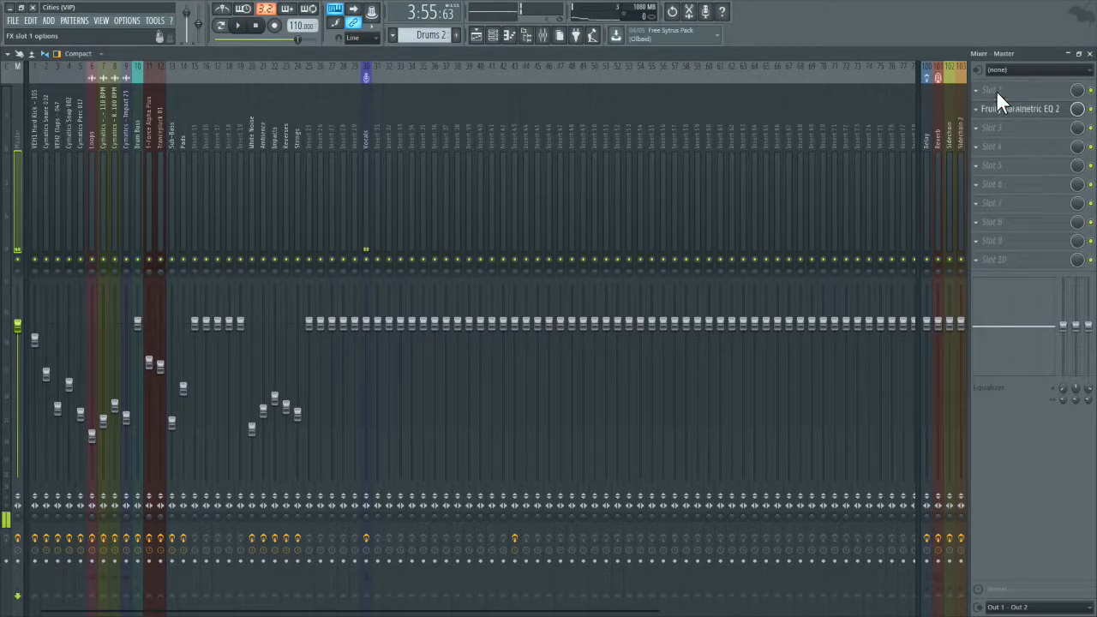
pyautogui.click(999, 89)
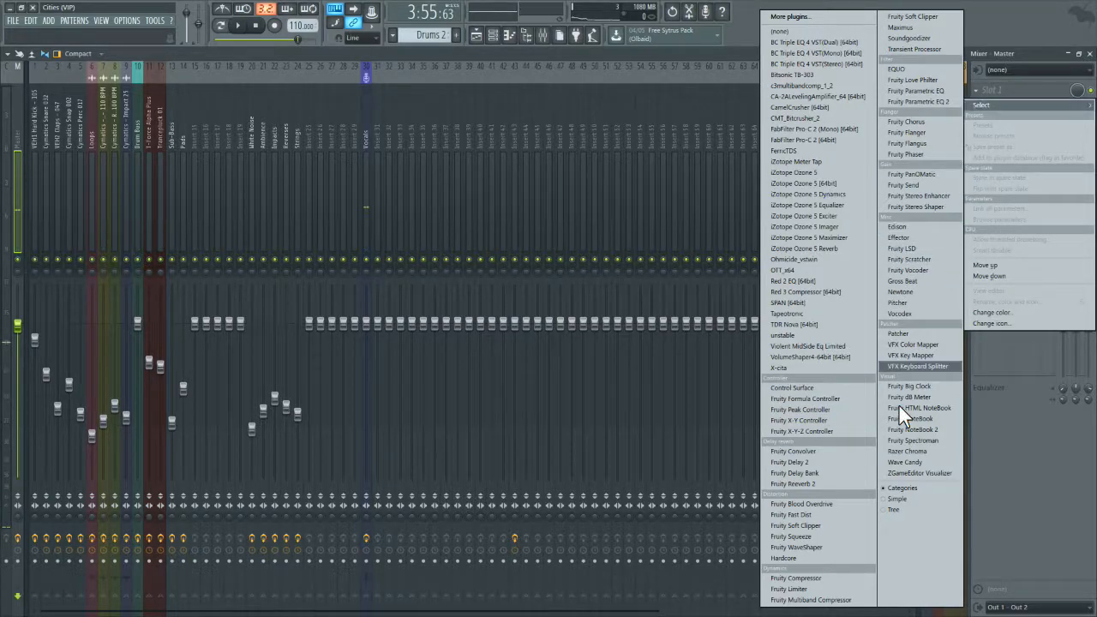
pyautogui.click(933, 80)
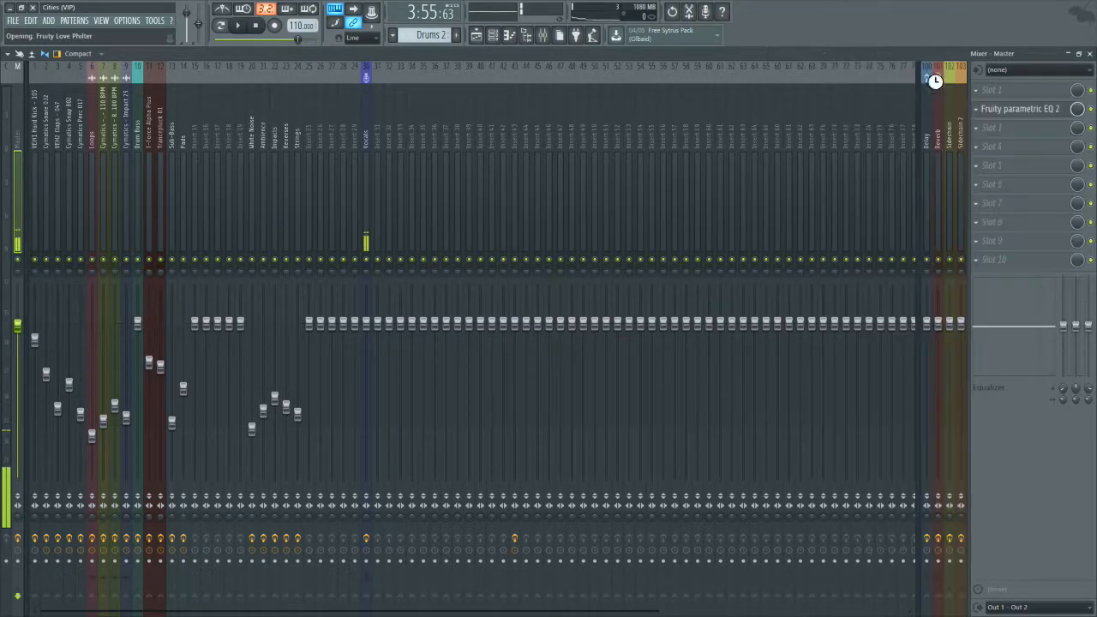
pyautogui.moveTo(1076, 94); pyautogui.dragTo(1077, 103)
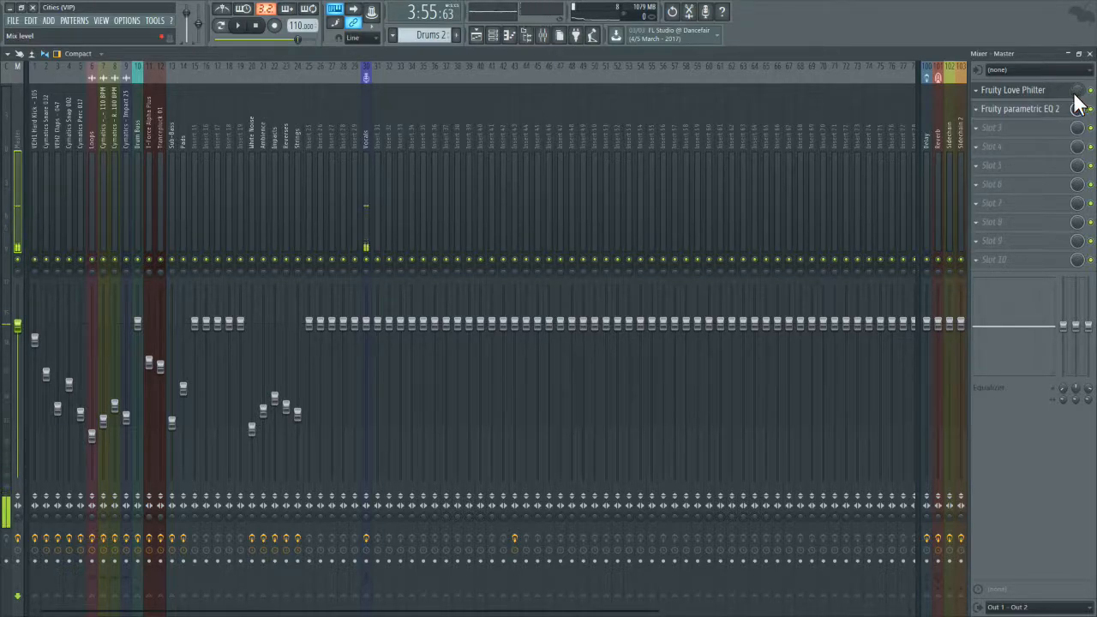
# Step: Check the Master's EQ, then move it above Fruity Love Philter and back below it
pyautogui.click(994, 111)
pyautogui.click(1089, 54)
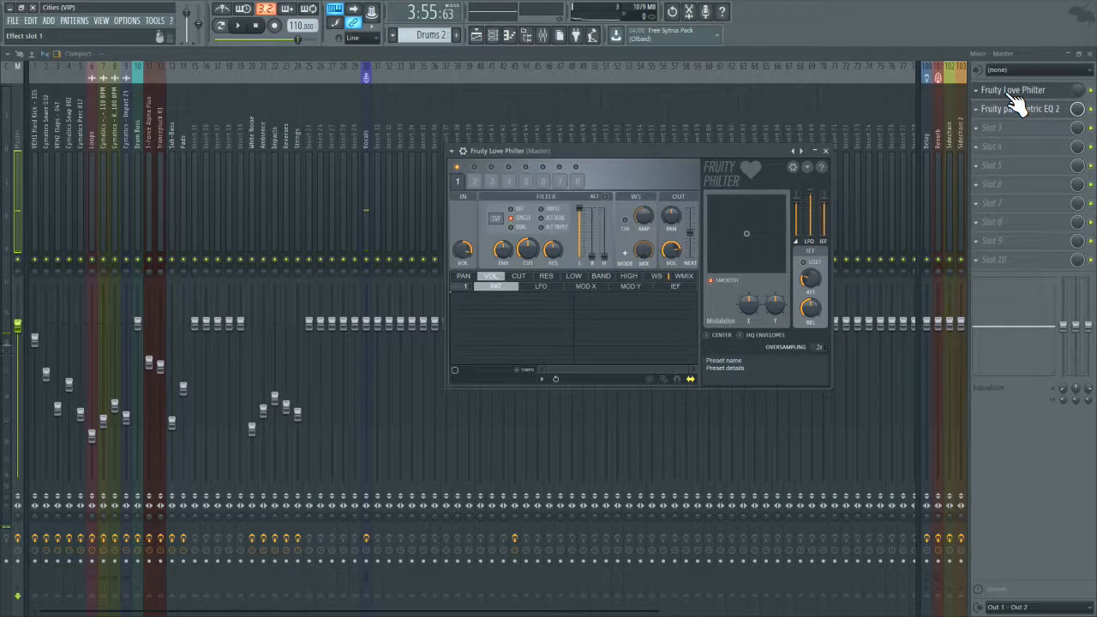
pyautogui.click(987, 120)
pyautogui.click(1003, 282)
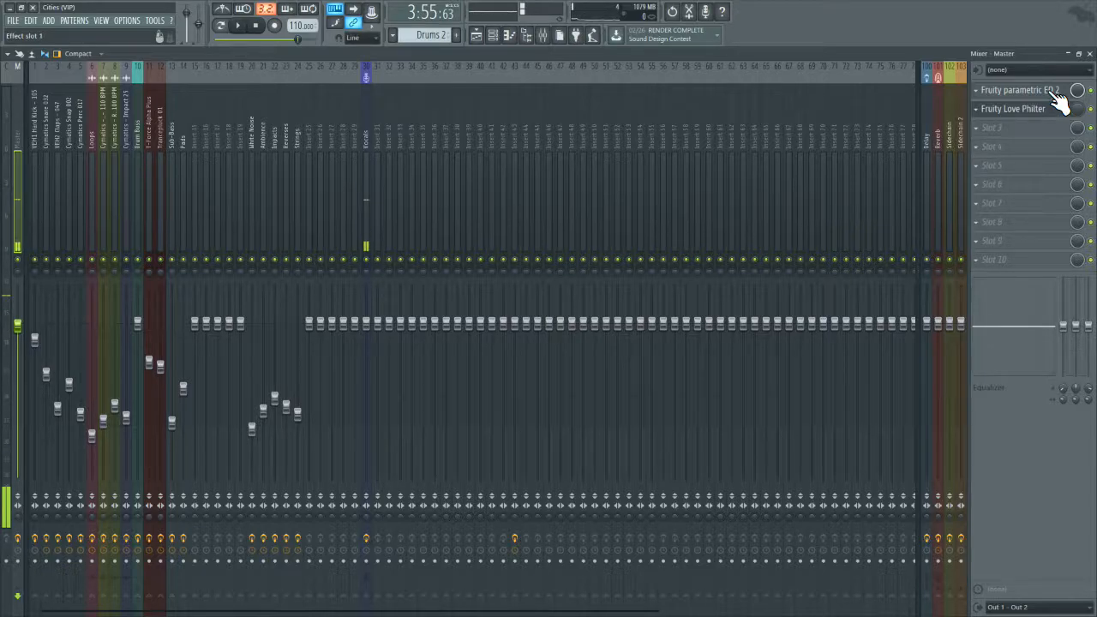
pyautogui.click(984, 94)
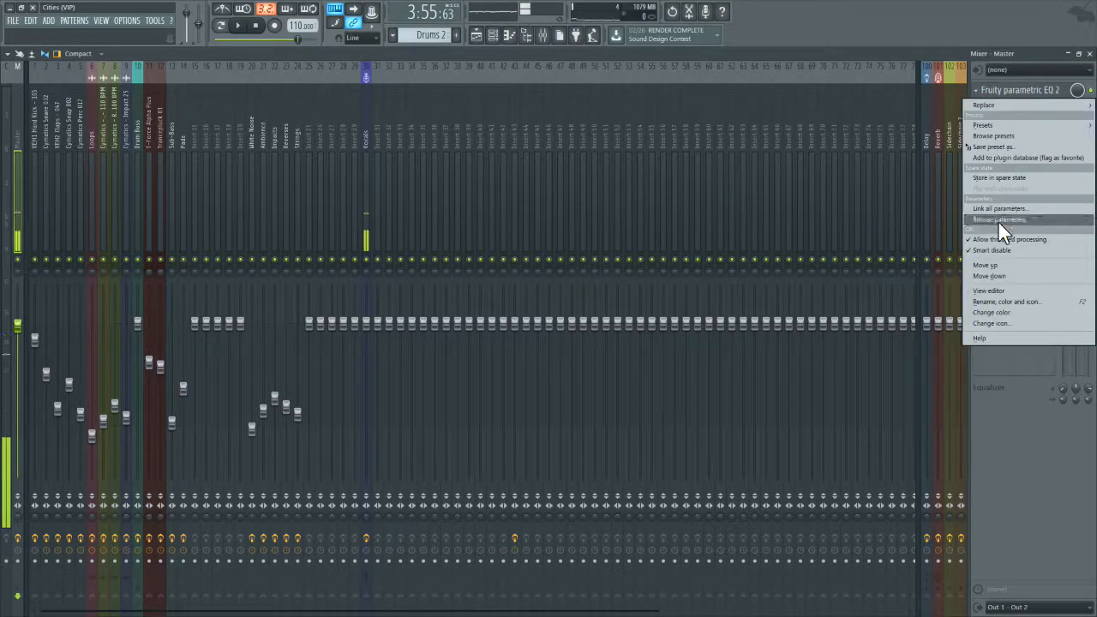
pyautogui.click(1000, 273)
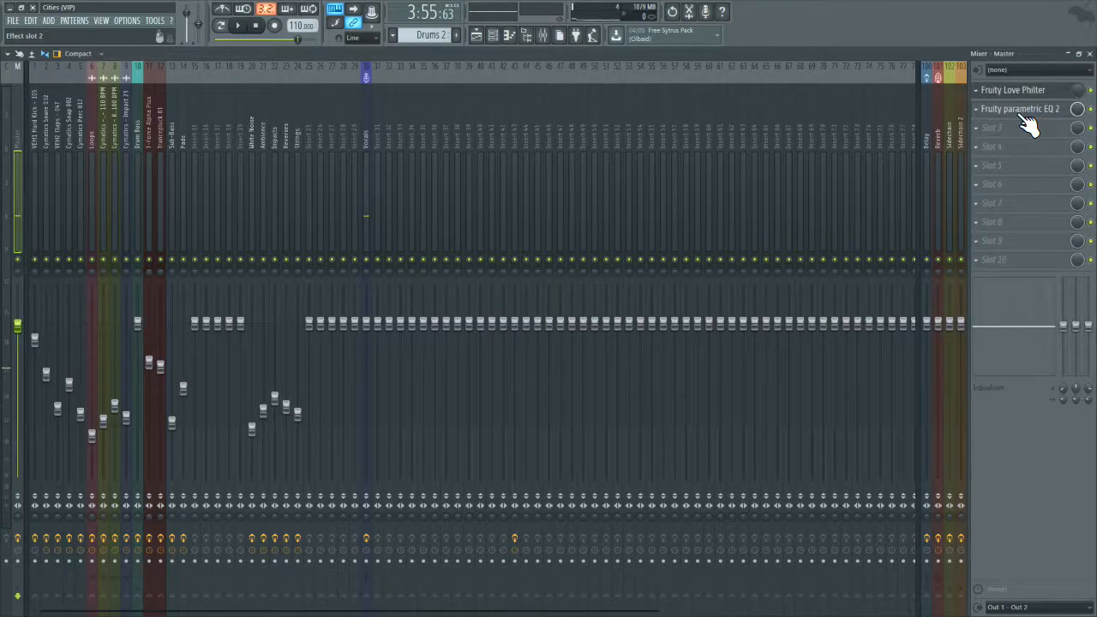
# Step: Remove Fruity Love Philter from the Master track and move Fruity parametric EQ 2 up to slot 1
pyautogui.click(985, 92)
pyautogui.moveTo(985, 106)
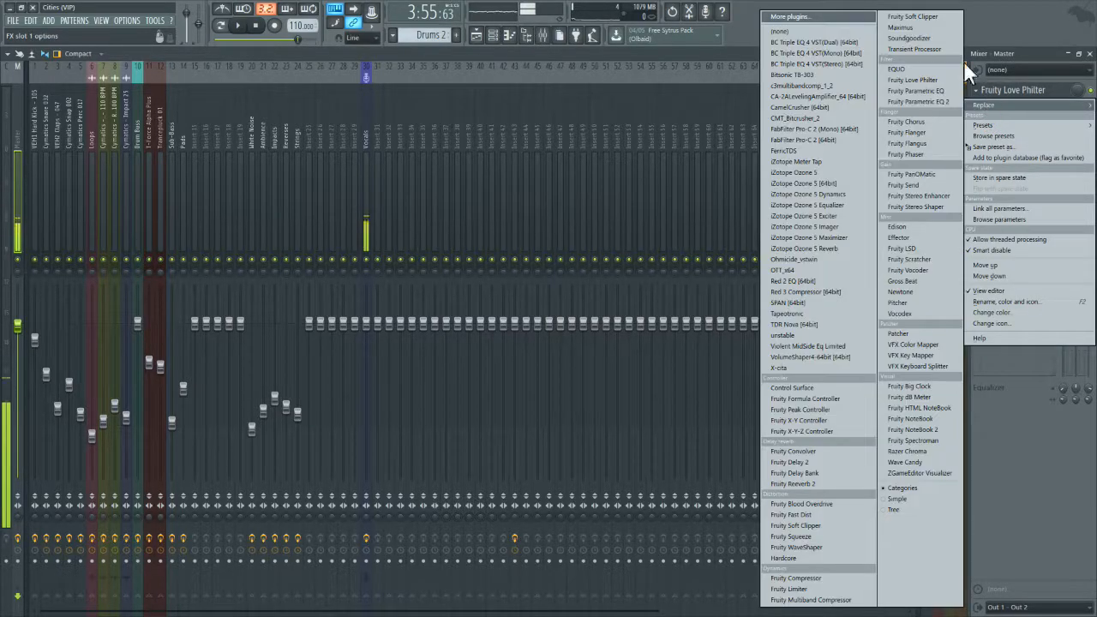
pyautogui.click(854, 32)
pyautogui.click(982, 109)
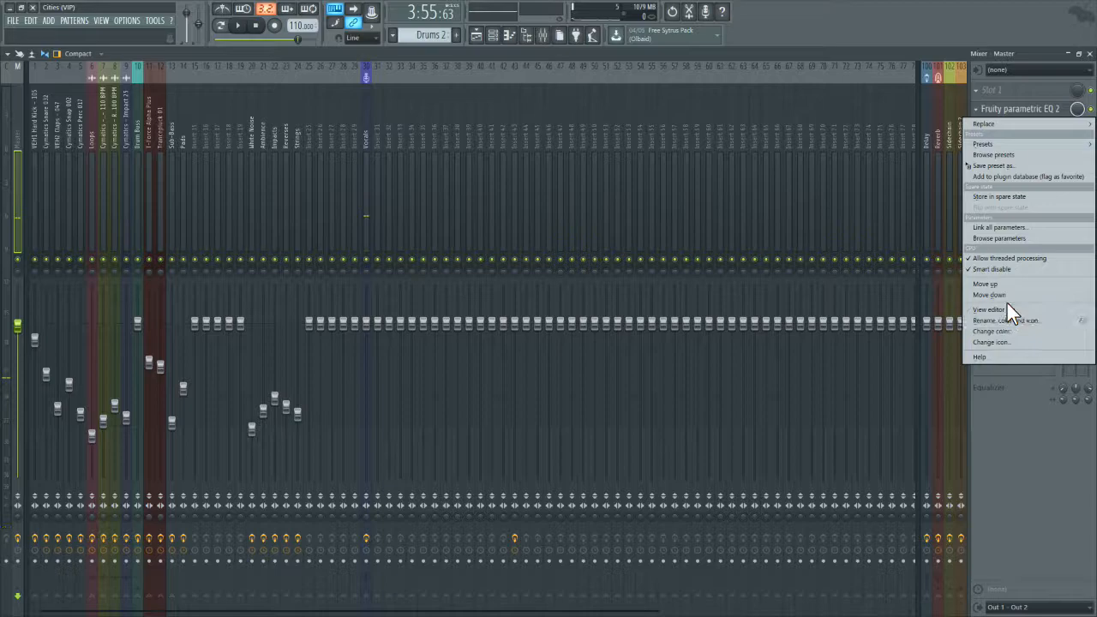
pyautogui.click(1008, 284)
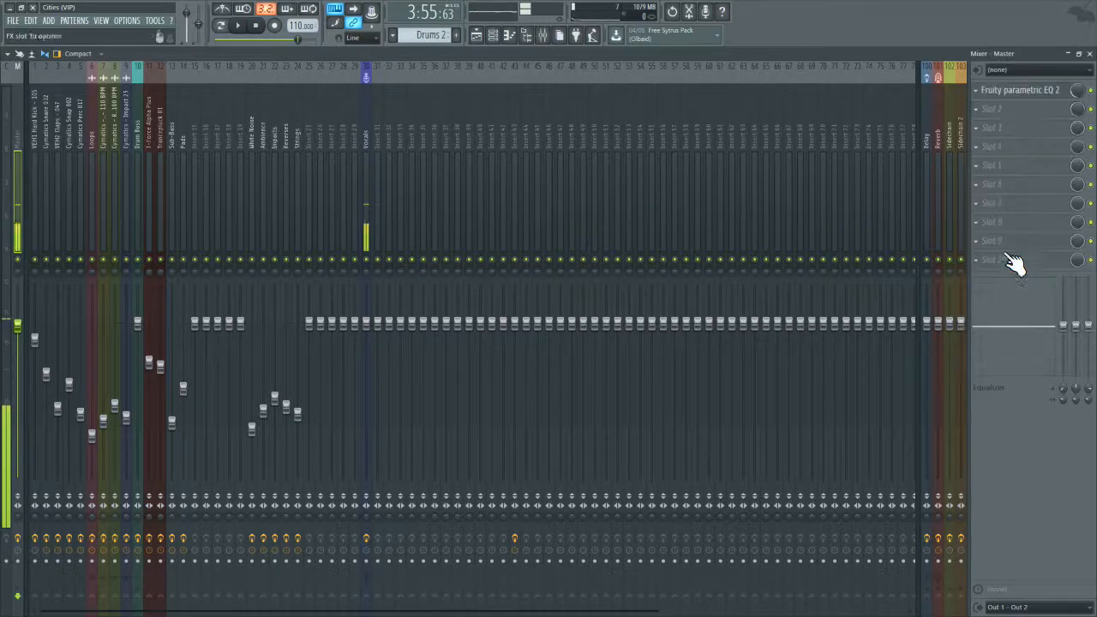
# Step: Shrink and reposition the Master's Fruity parametric EQ 2 window and apply the 20Hz + 18kHz cut preset
pyautogui.click(1011, 91)
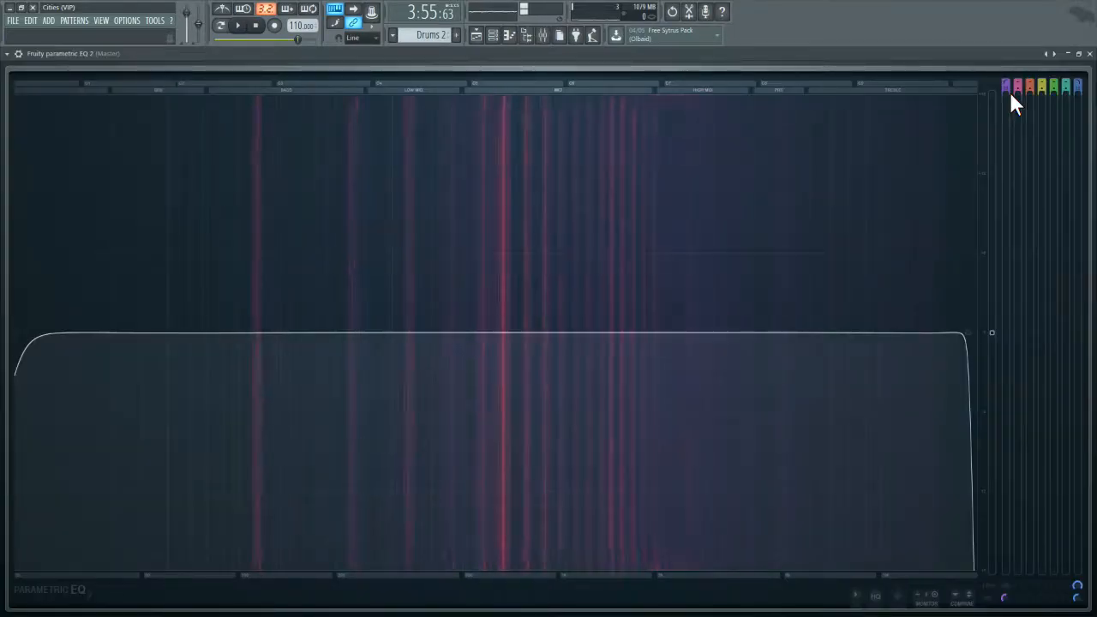
pyautogui.click(1078, 53)
pyautogui.moveTo(397, 152); pyautogui.dragTo(737, 334)
pyautogui.moveTo(887, 337); pyautogui.dragTo(528, 145)
pyautogui.click(381, 146)
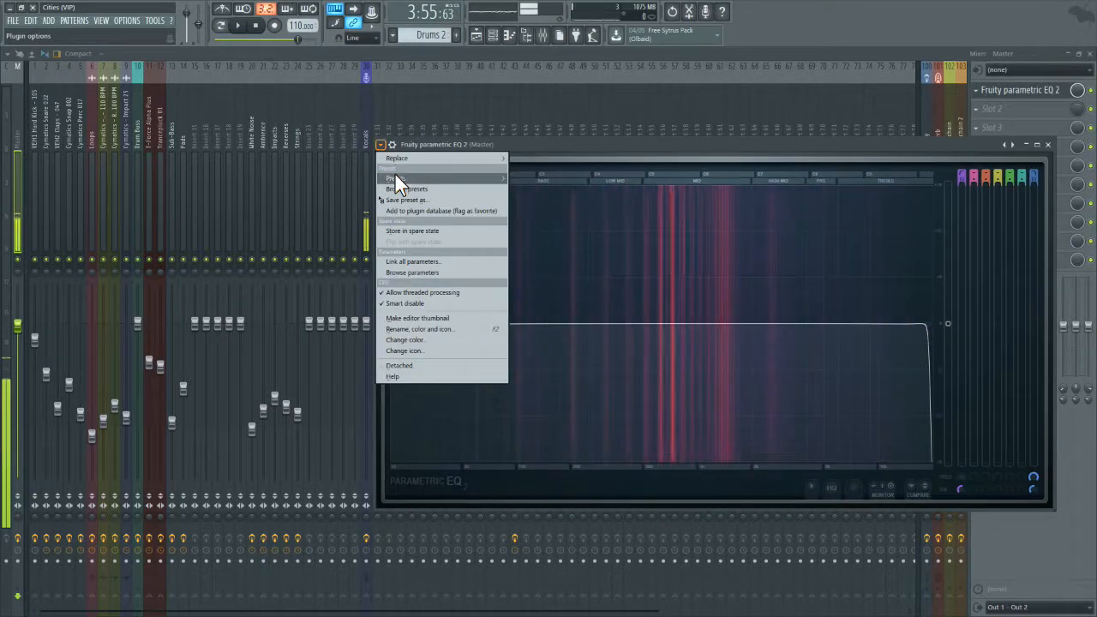
pyautogui.moveTo(394, 173)
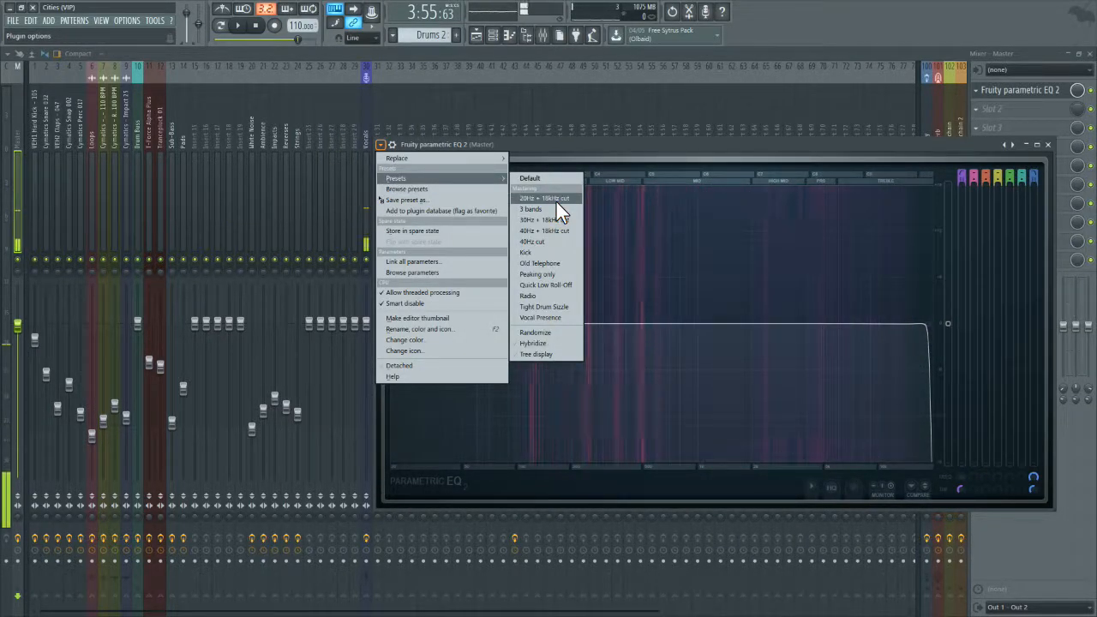
pyautogui.click(556, 201)
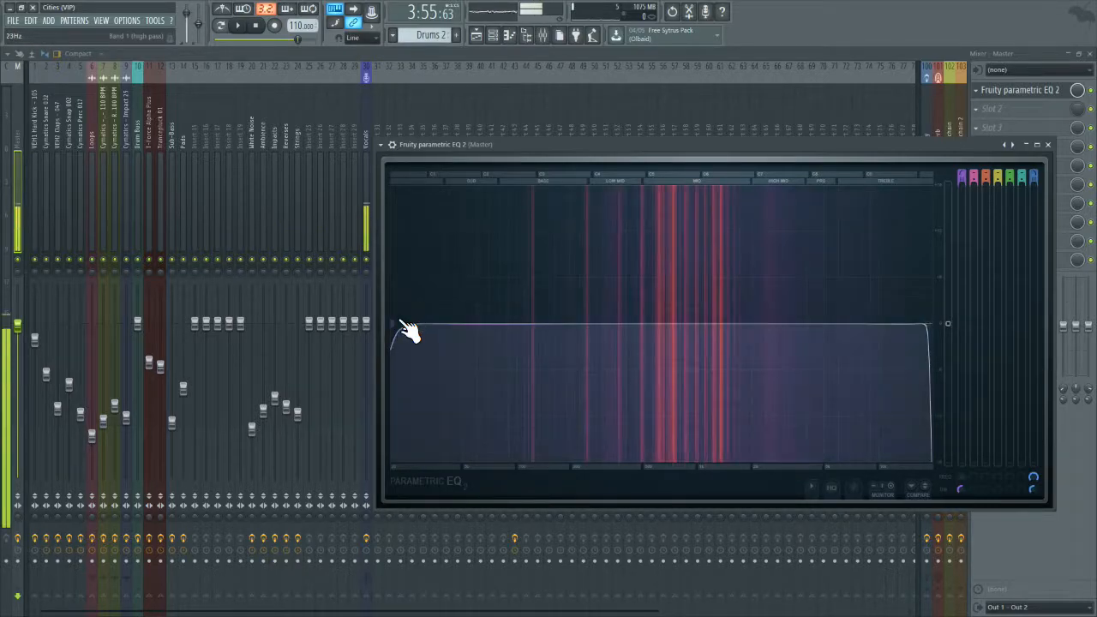
# Step: Raise the EQ's high-pass cutoff slightly for a stronger low-end cut, then close the EQ and the mixer
pyautogui.moveTo(398, 323); pyautogui.dragTo(403, 324)
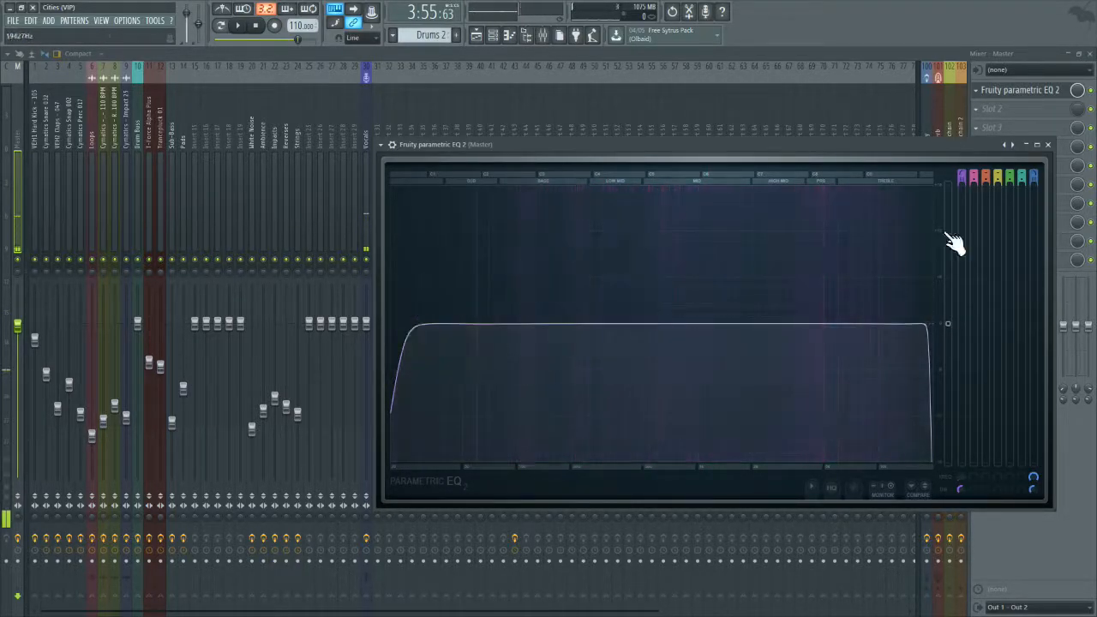
pyautogui.click(838, 489)
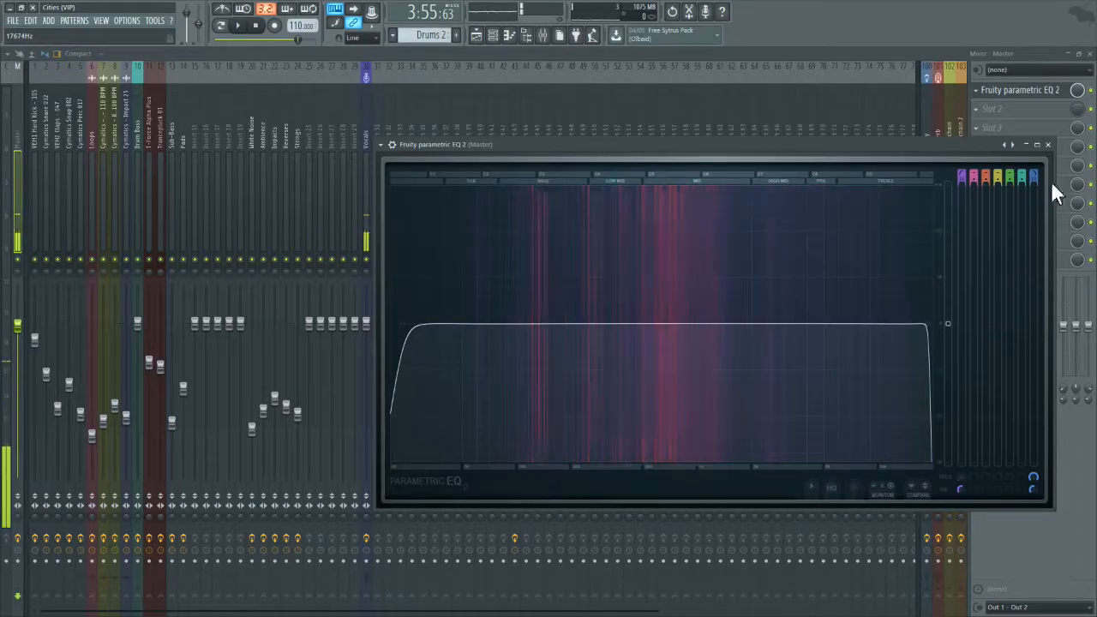
pyautogui.click(1047, 144)
pyautogui.click(1089, 53)
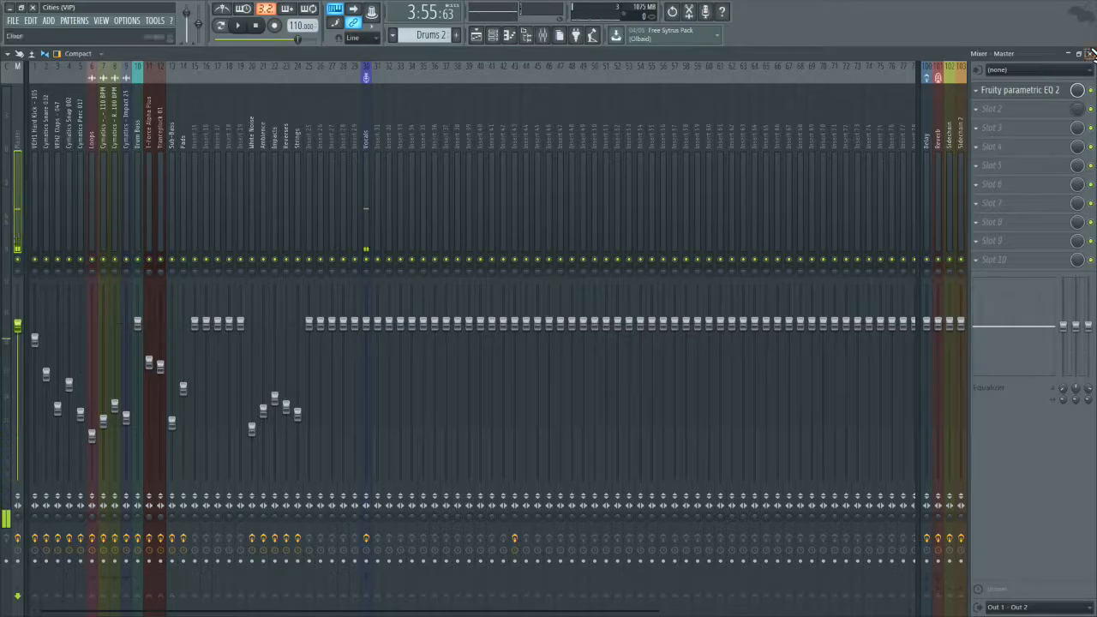
# Step: Save the project, then start a WAV export to the Desktop with "premaster" appended to the suggested file name
pyautogui.click(13, 19)
pyautogui.click(22, 69)
pyautogui.click(13, 20)
pyautogui.moveTo(160, 119)
pyautogui.click(211, 128)
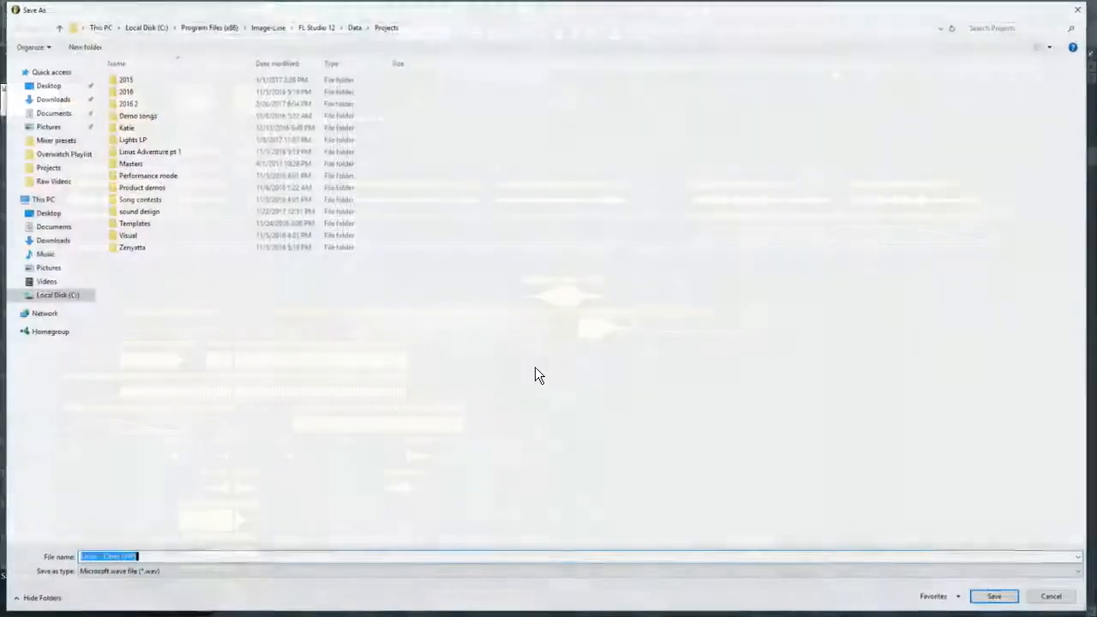
pyautogui.click(50, 86)
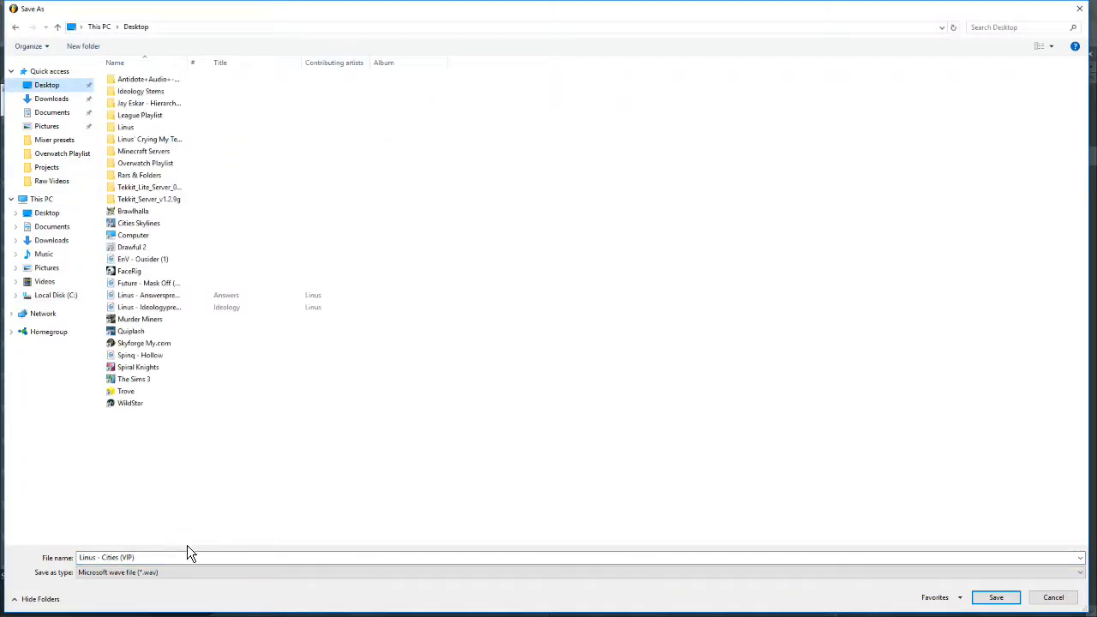
pyautogui.write('premaster')
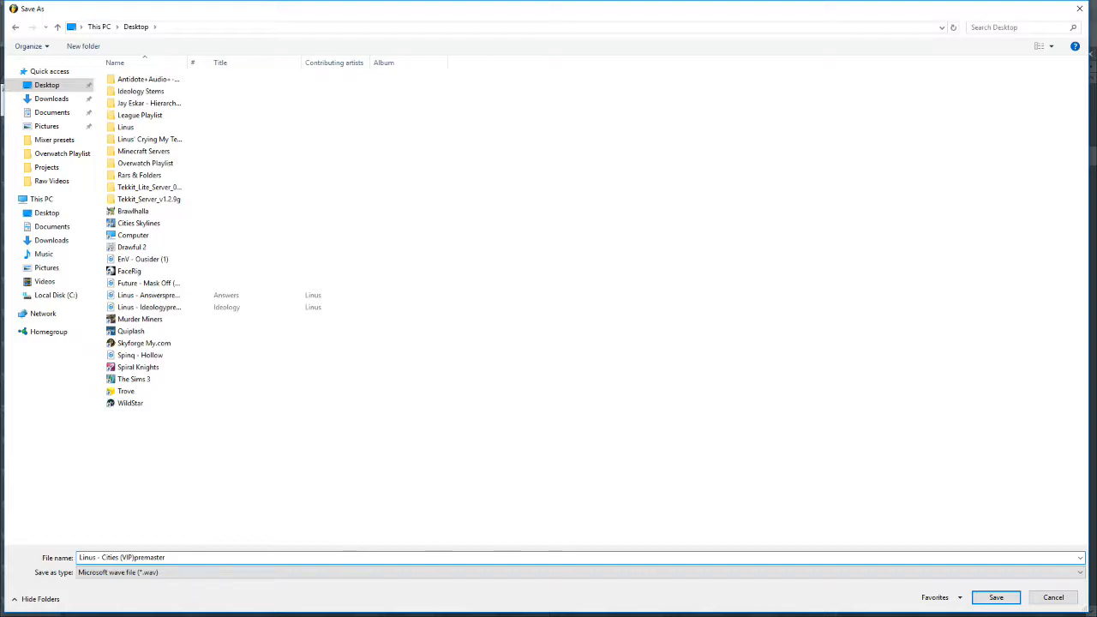
pyautogui.click(995, 597)
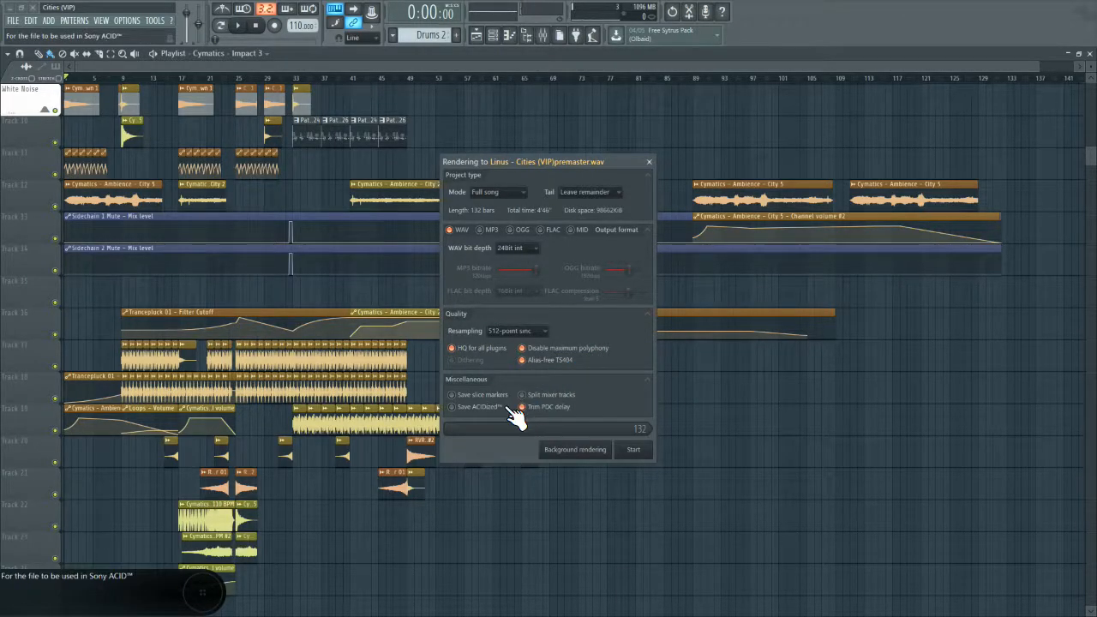
# Step: Select 512-point sinc as the render's resampling quality
pyautogui.click(511, 331)
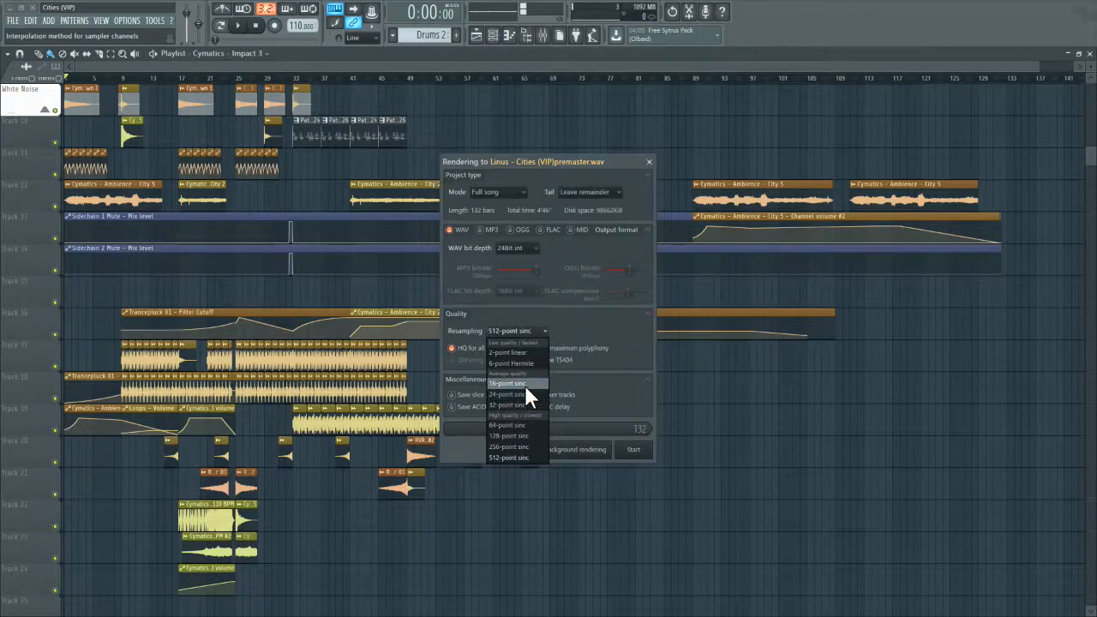
pyautogui.click(526, 456)
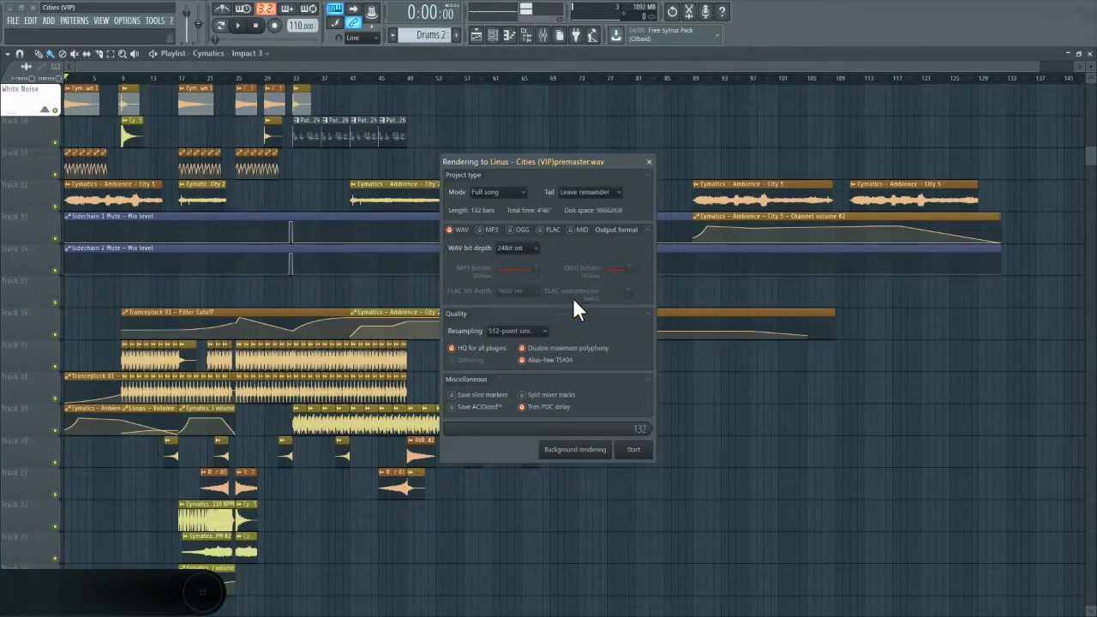